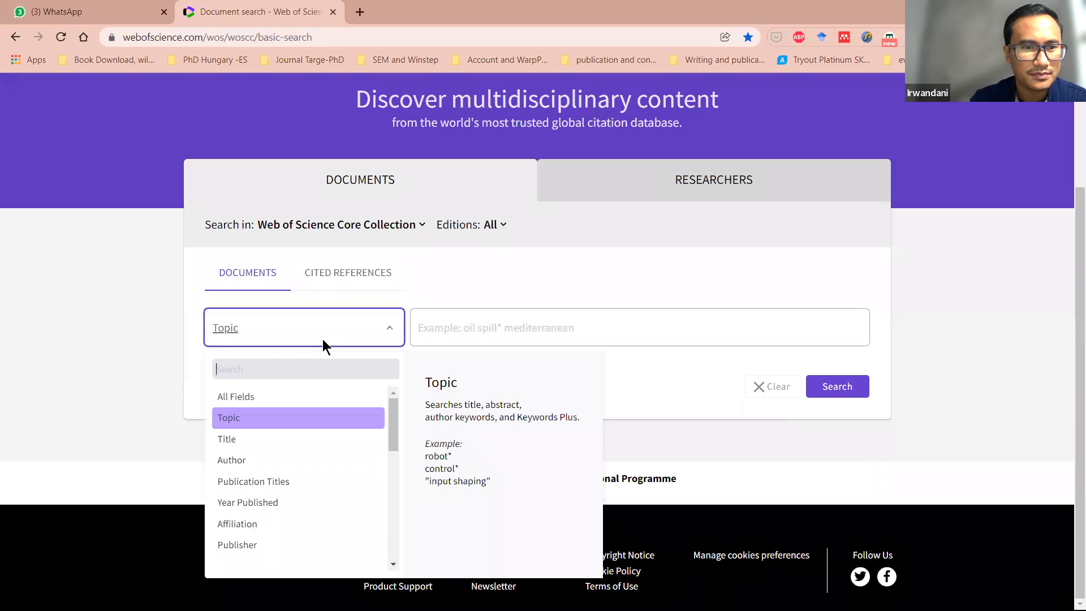
# - Search the Web of Science Core Collection by Topic for the exact phrase "inductive reasoning"
pyautogui.click(425, 328)
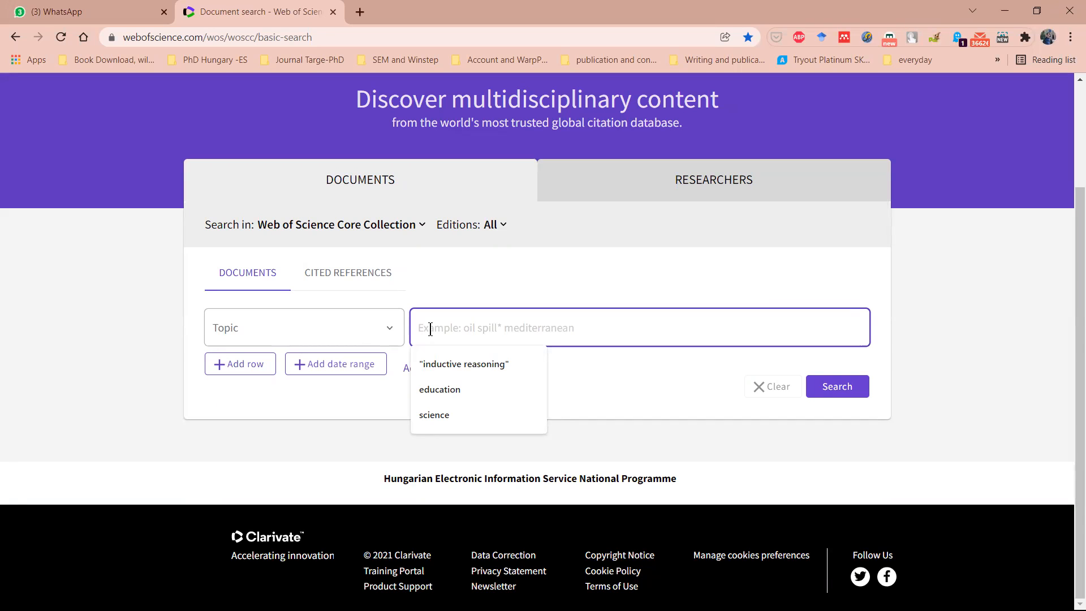
pyautogui.write('"')
pyautogui.press('BackSpace')
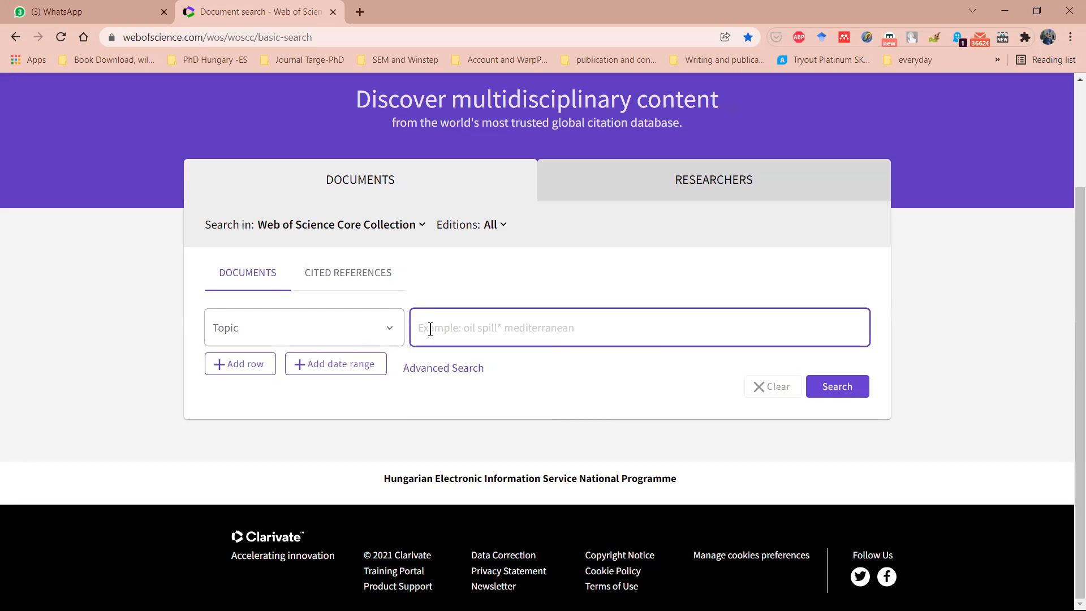
pyautogui.write('"')
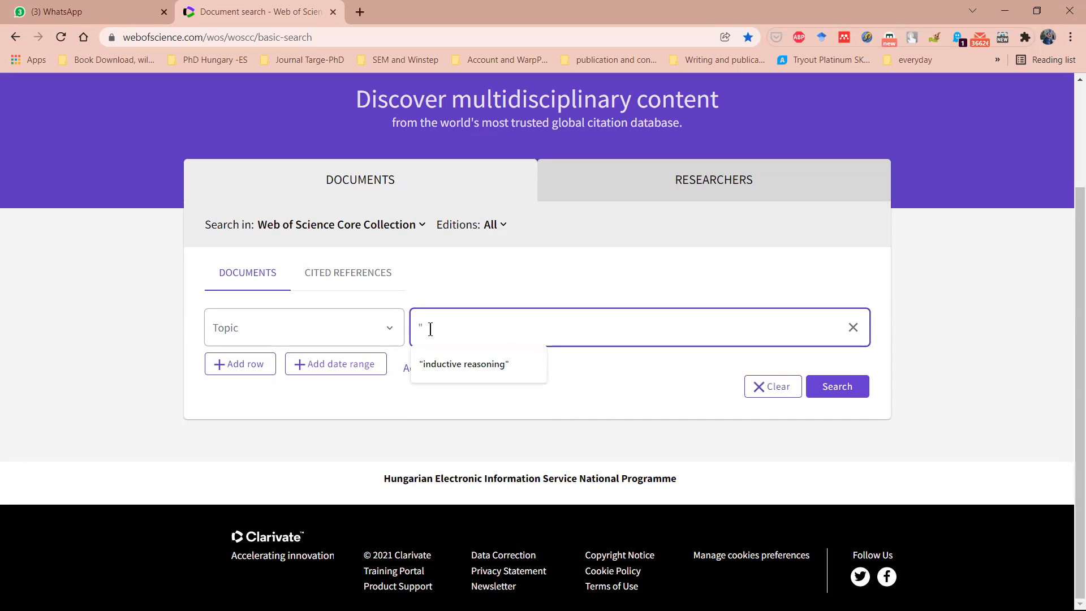
pyautogui.write('inductive reason')
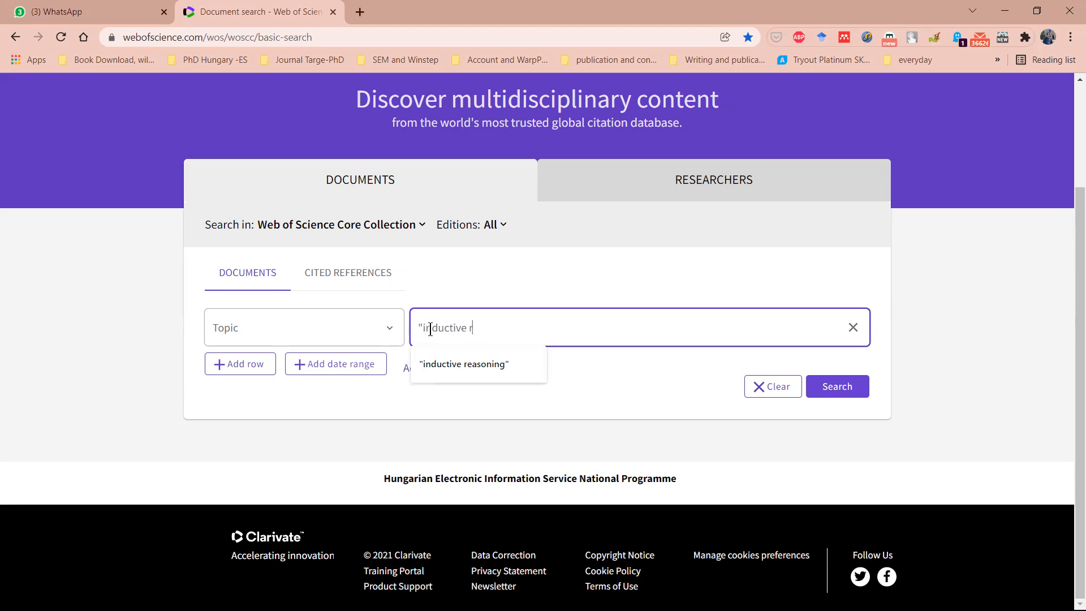
pyautogui.write('ing"')
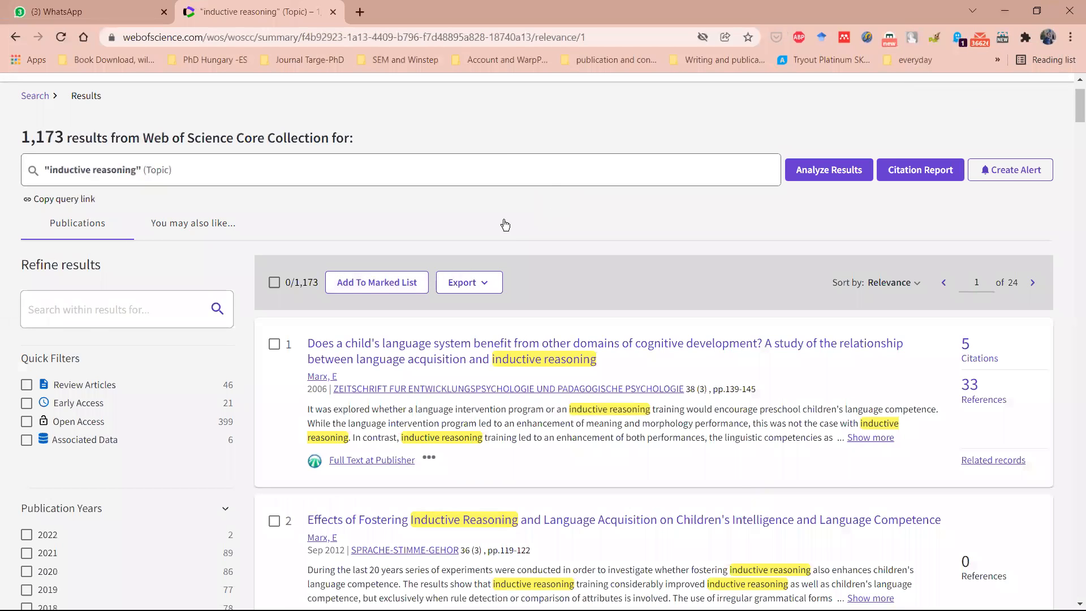
# - Exclude the Early Access and Associated Data records from the "inductive reasoning" results
pyautogui.scroll(-3, 502, 223)
pyautogui.scroll(3, 530, 211)
pyautogui.moveTo(64, 137); pyautogui.dragTo(12, 137)
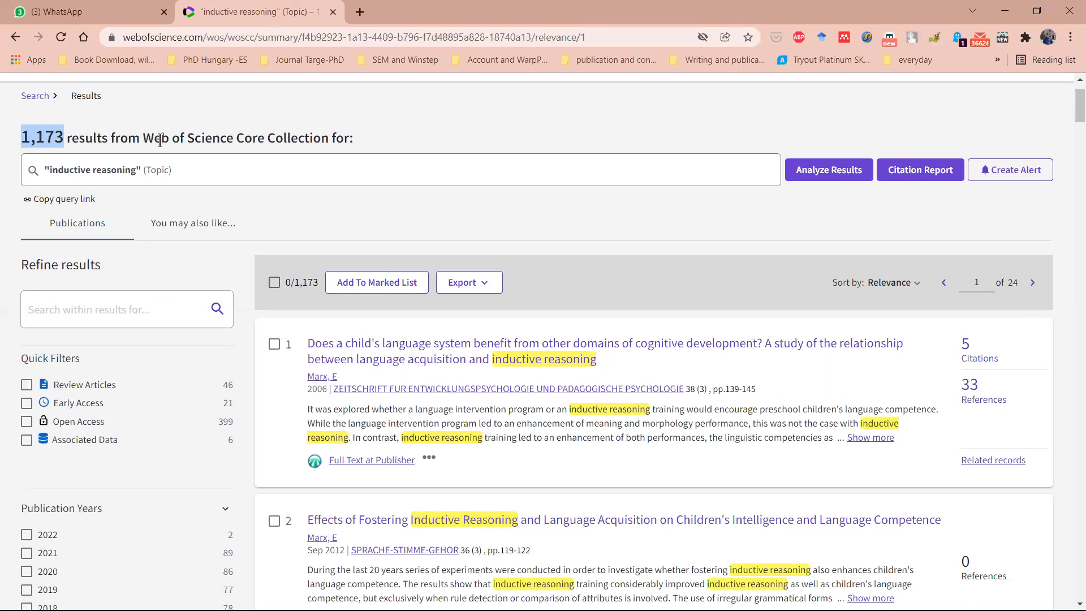
pyautogui.scroll(-1, 160, 140)
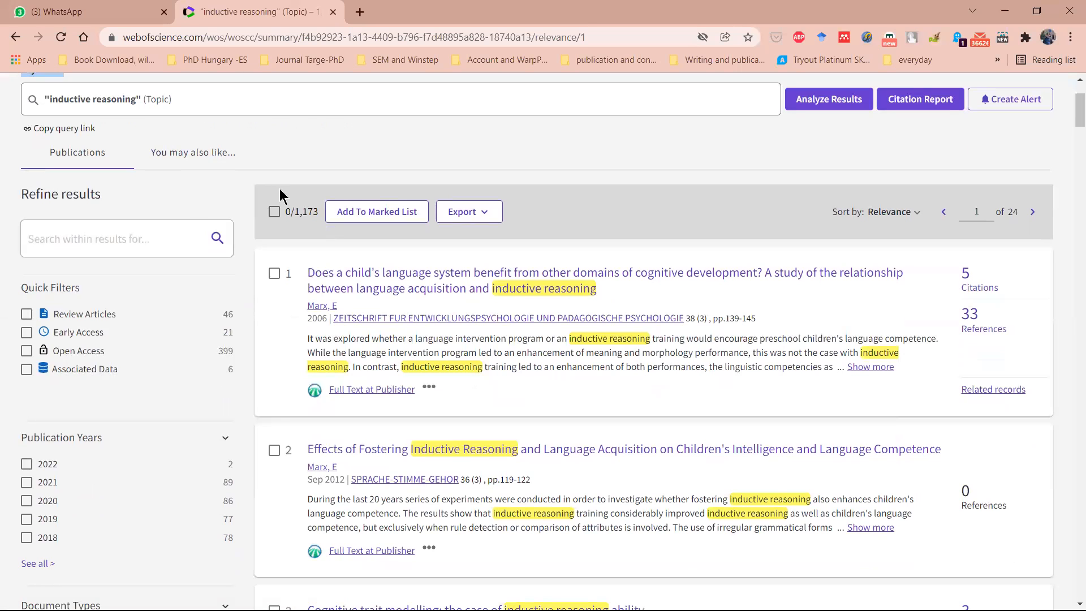
pyautogui.scroll(1, 279, 188)
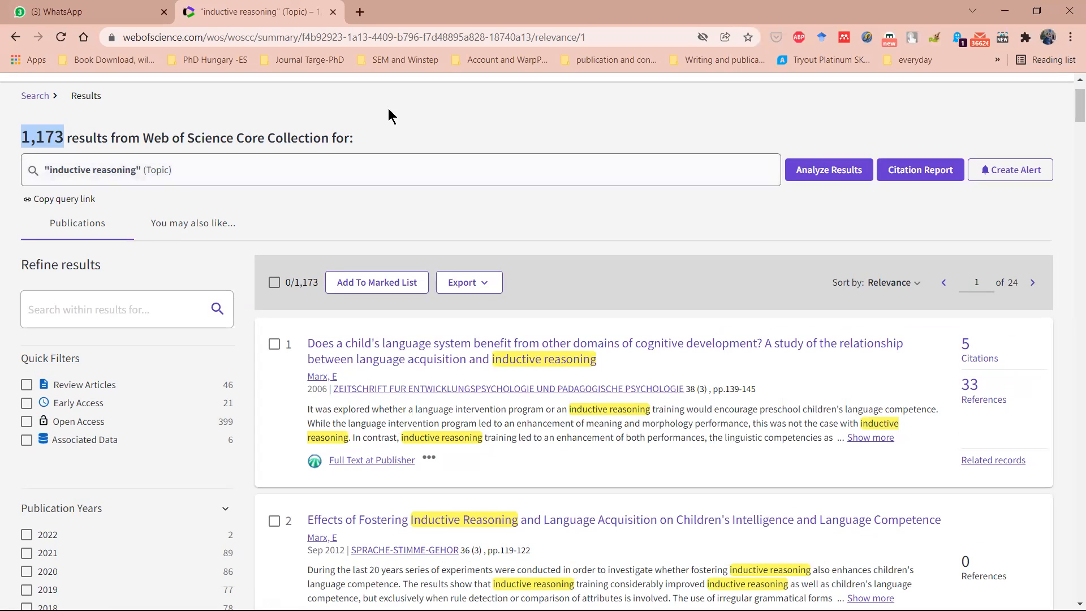
pyautogui.scroll(-1, 387, 111)
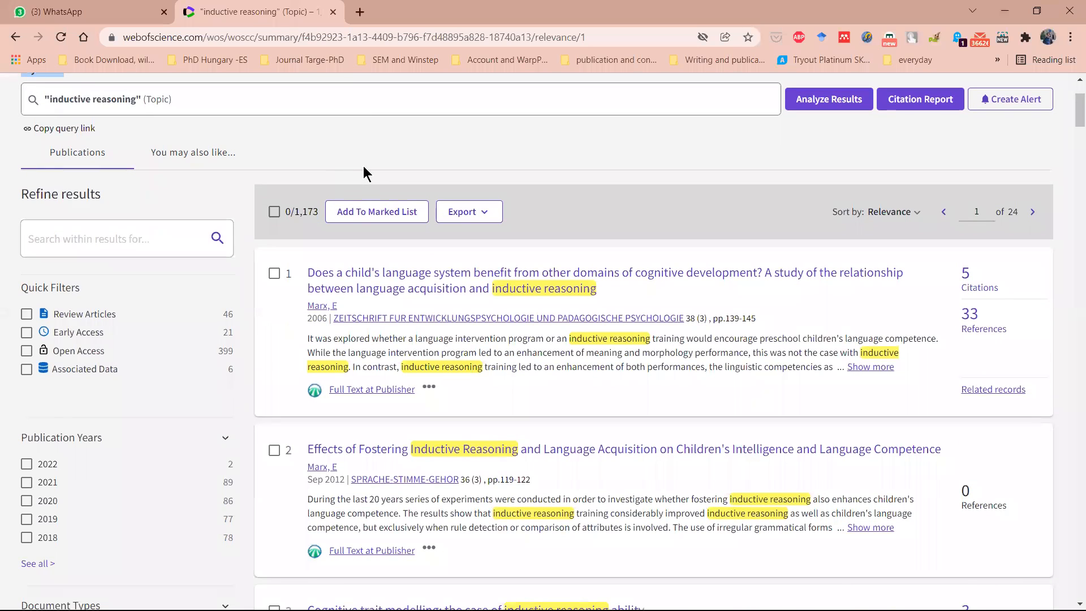
pyautogui.scroll(-1, 56, 311)
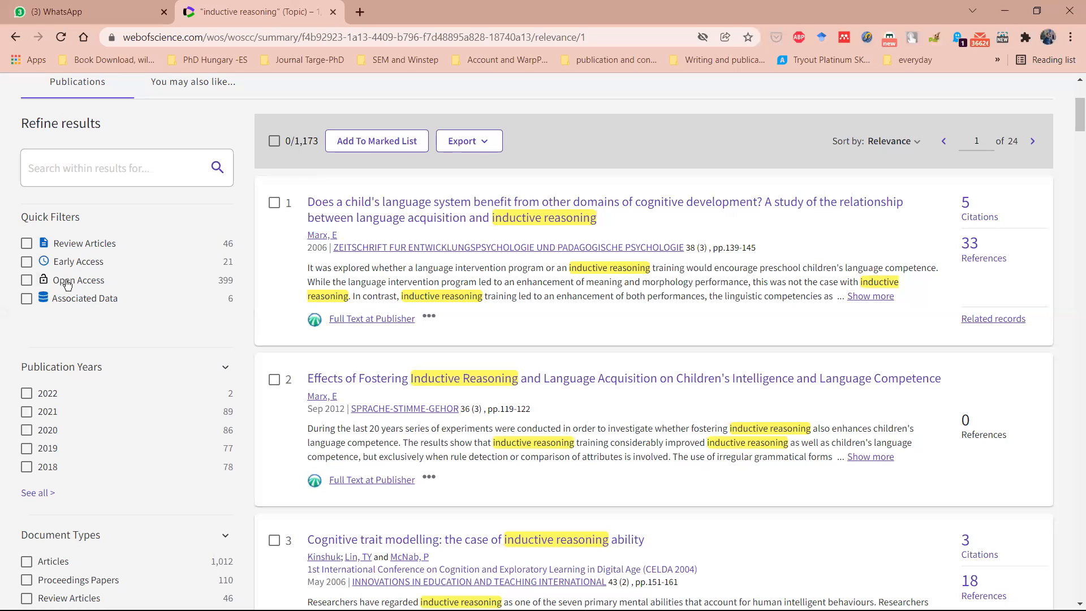
pyautogui.click(26, 262)
pyautogui.click(26, 299)
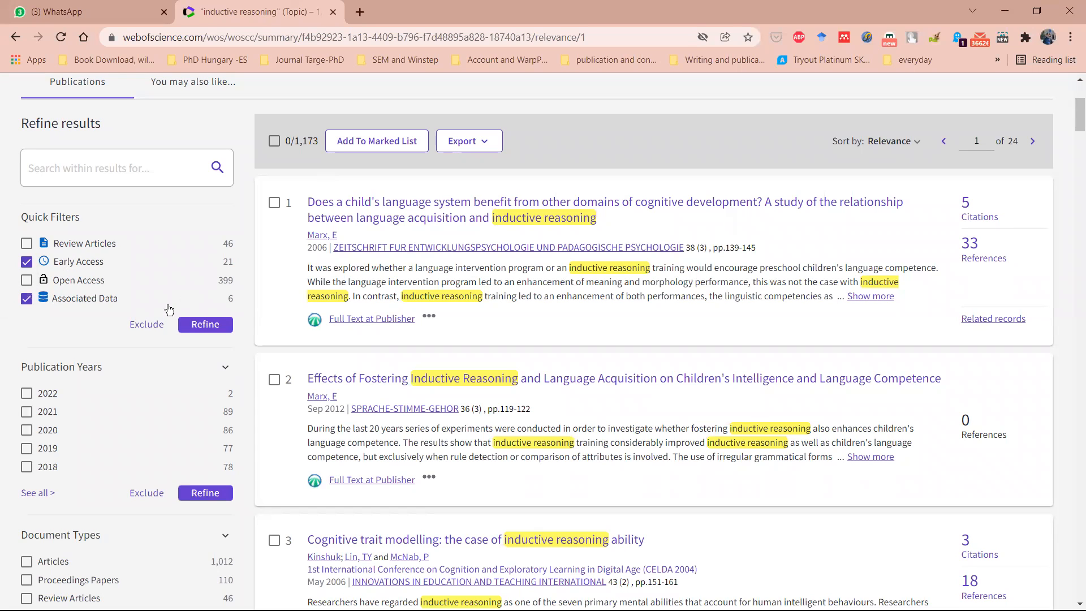
pyautogui.click(148, 327)
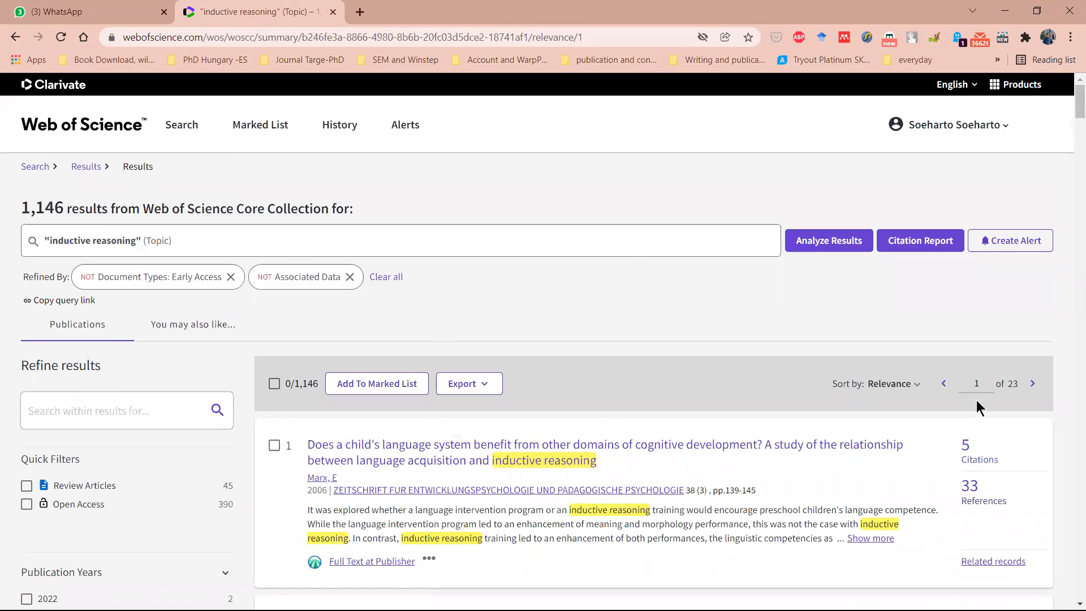
# - Exclude the publication years 2022, 1990, 1989, 1987, 1986, 1984, 1983, 1982, 1981, 1979 and 1975 from the results
pyautogui.scroll(-5, 976, 399)
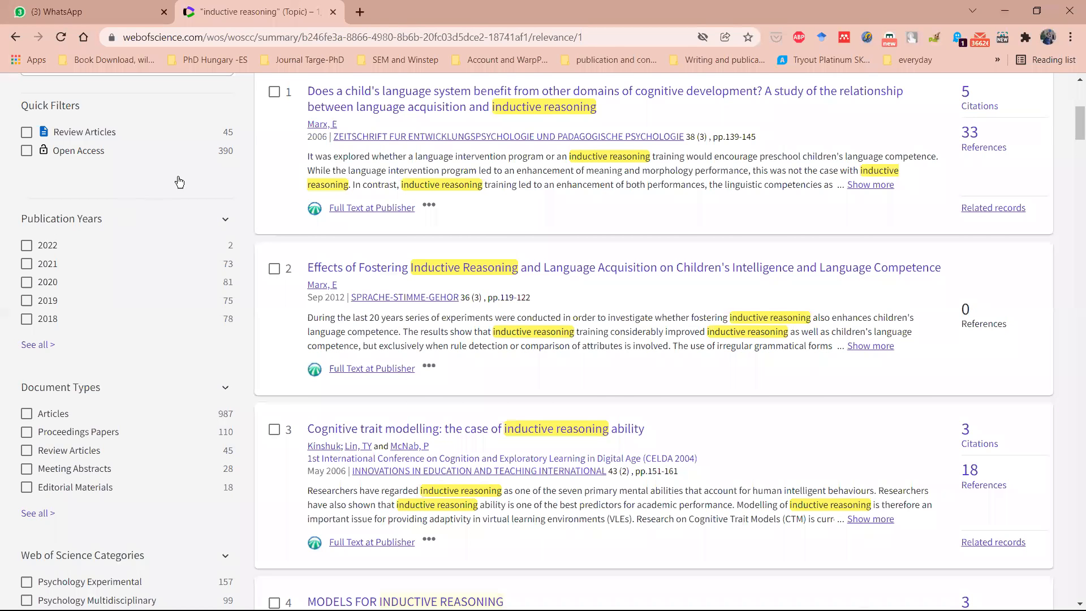
pyautogui.scroll(-2, 298, 212)
pyautogui.click(38, 237)
pyautogui.scroll(1, 298, 213)
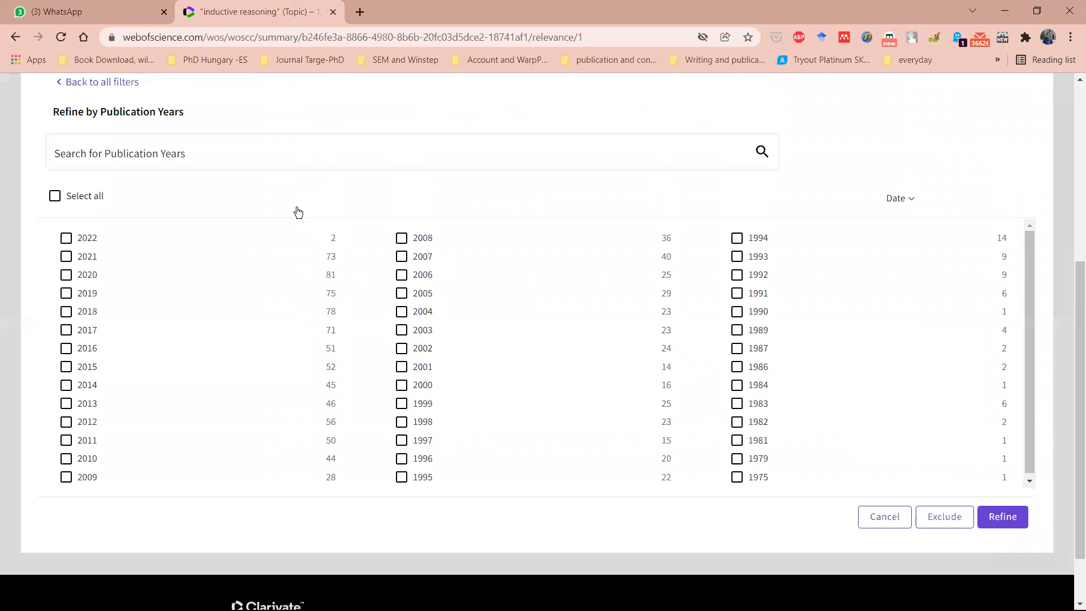
pyautogui.scroll(-1, 71, 173)
pyautogui.click(67, 169)
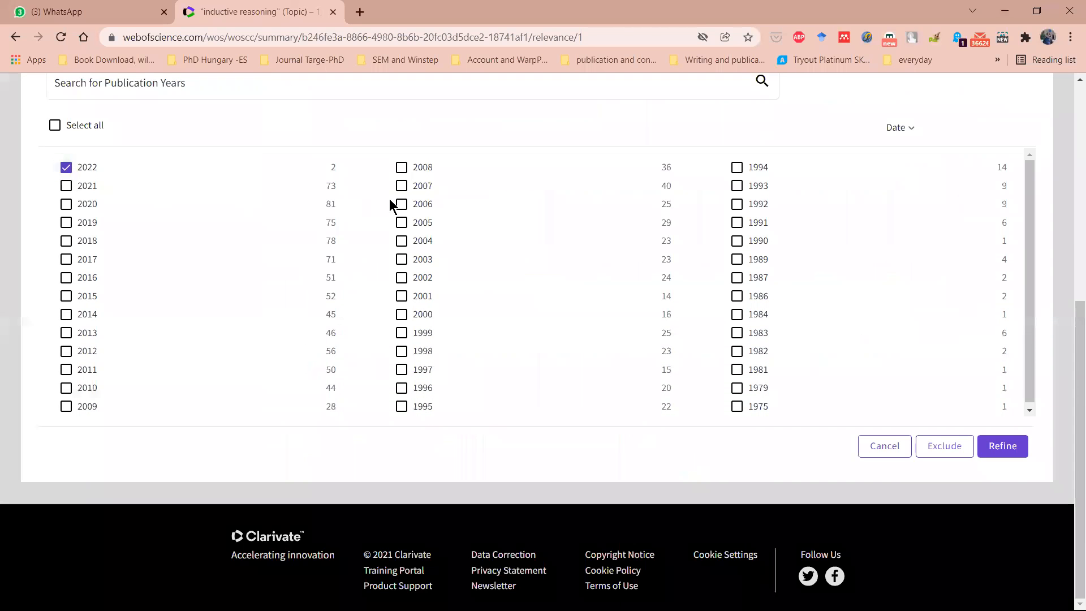
pyautogui.scroll(2, 633, 248)
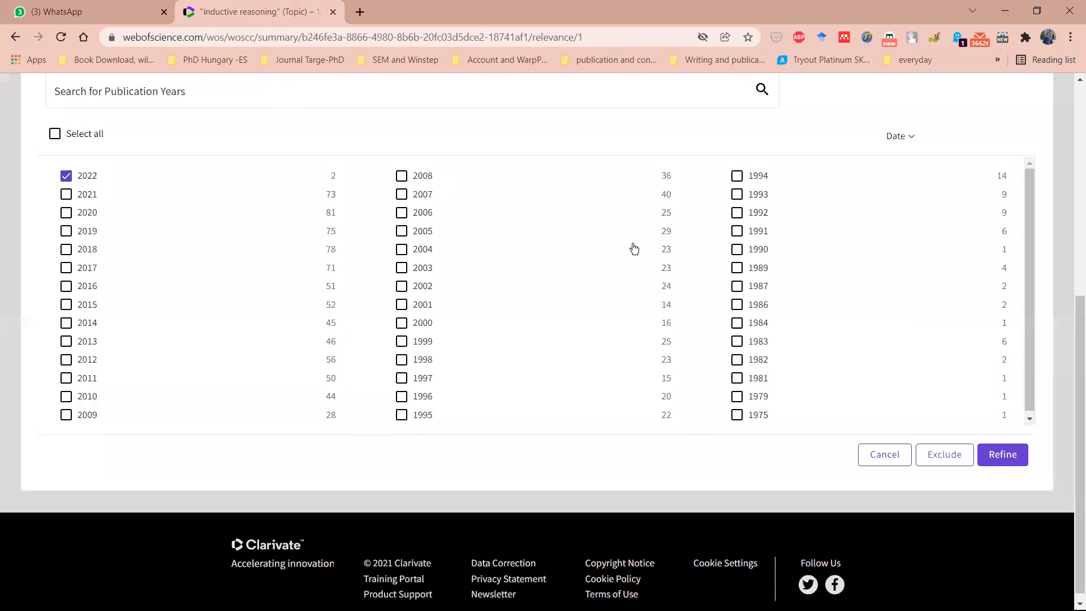
pyautogui.scroll(-1, 634, 247)
pyautogui.scroll(3, 633, 245)
pyautogui.scroll(-3, 571, 245)
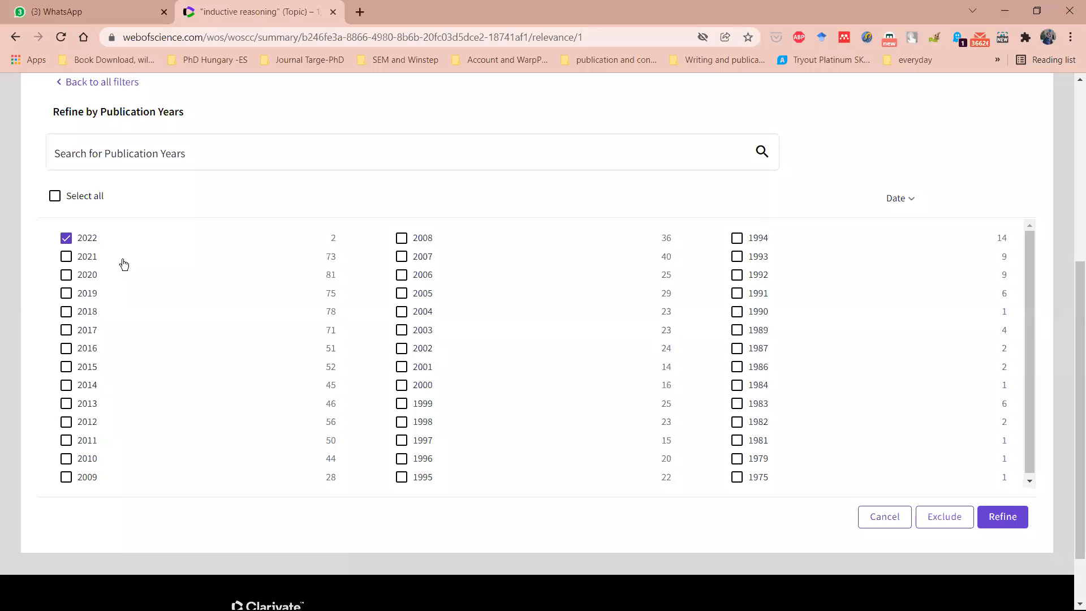
pyautogui.click(738, 330)
pyautogui.click(737, 347)
pyautogui.click(737, 366)
pyautogui.click(737, 403)
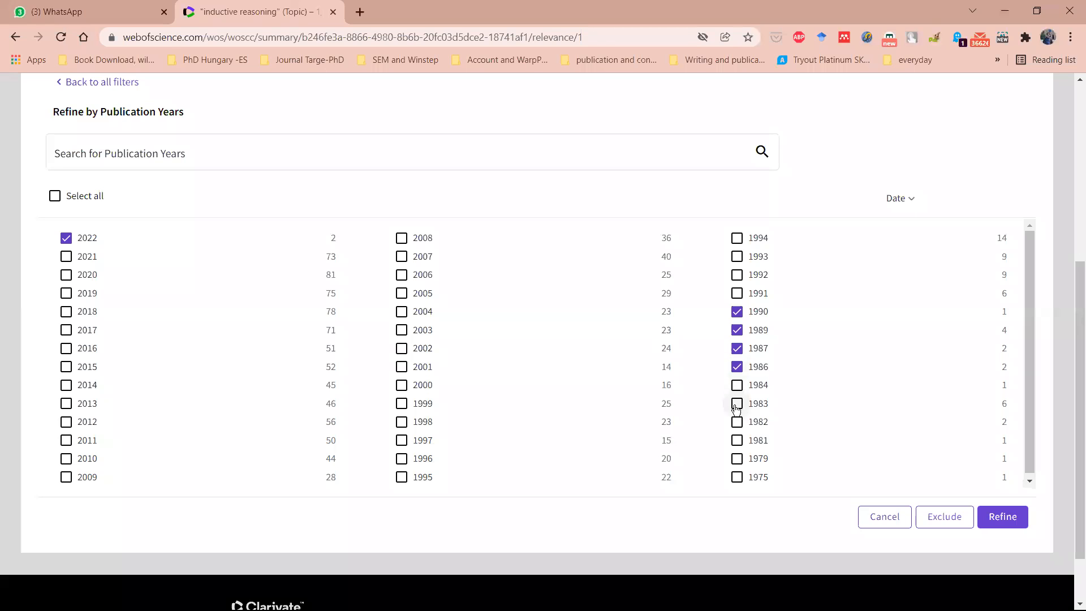
pyautogui.click(737, 385)
pyautogui.click(738, 422)
pyautogui.click(738, 441)
pyautogui.click(737, 459)
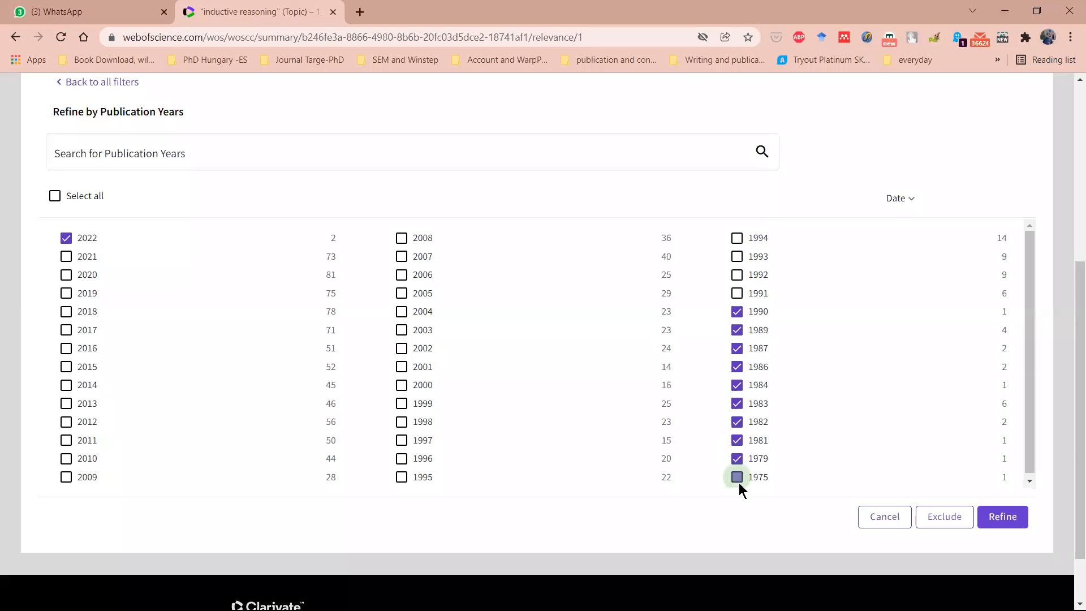
pyautogui.click(935, 519)
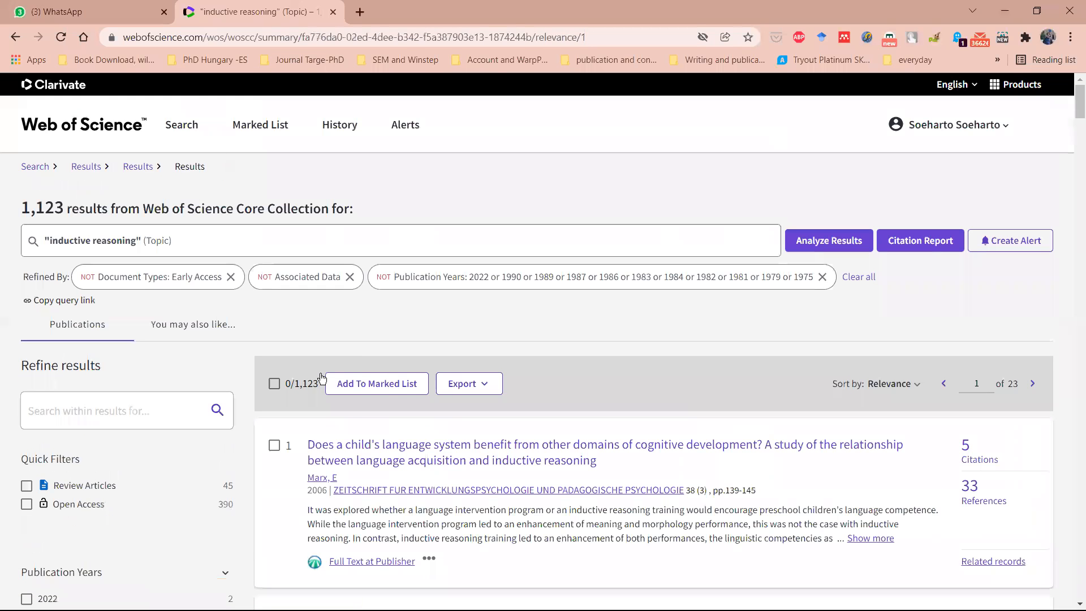
pyautogui.scroll(-2, 172, 314)
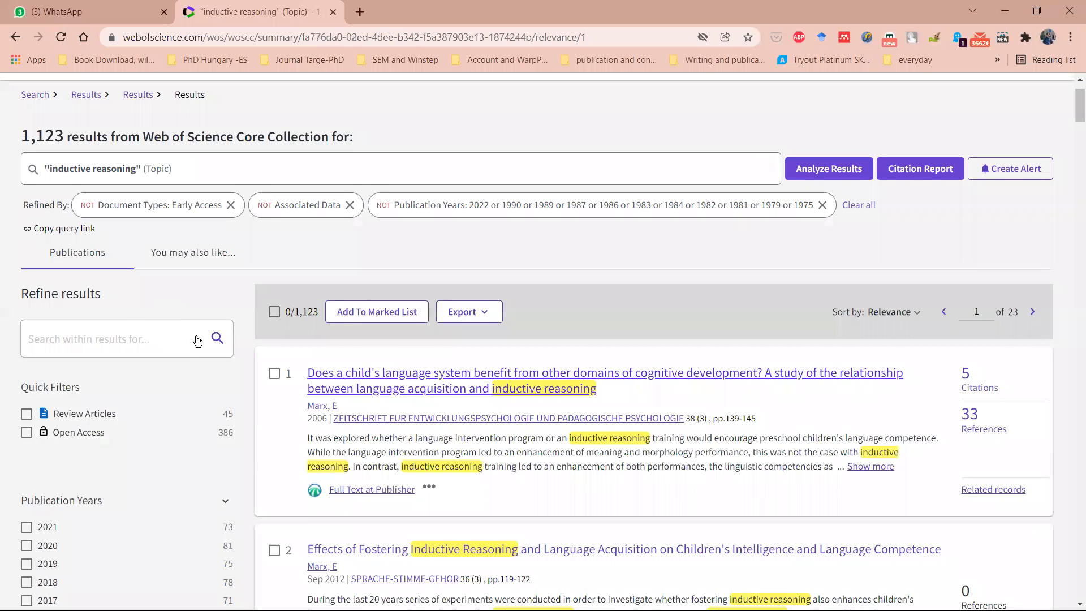
pyautogui.scroll(1, 46, 282)
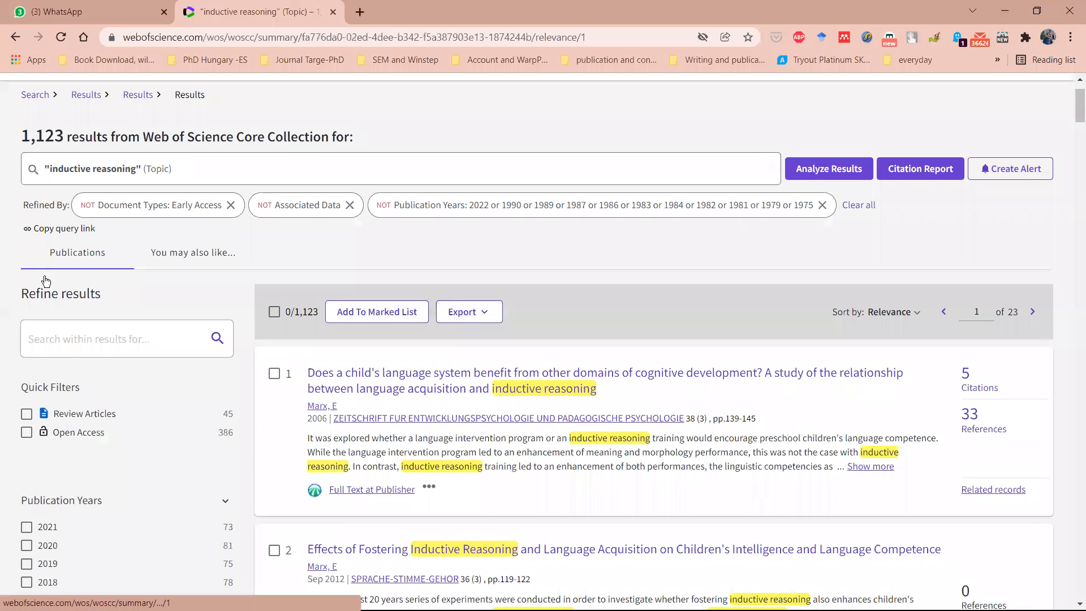
pyautogui.scroll(-6, 44, 276)
pyautogui.click(42, 275)
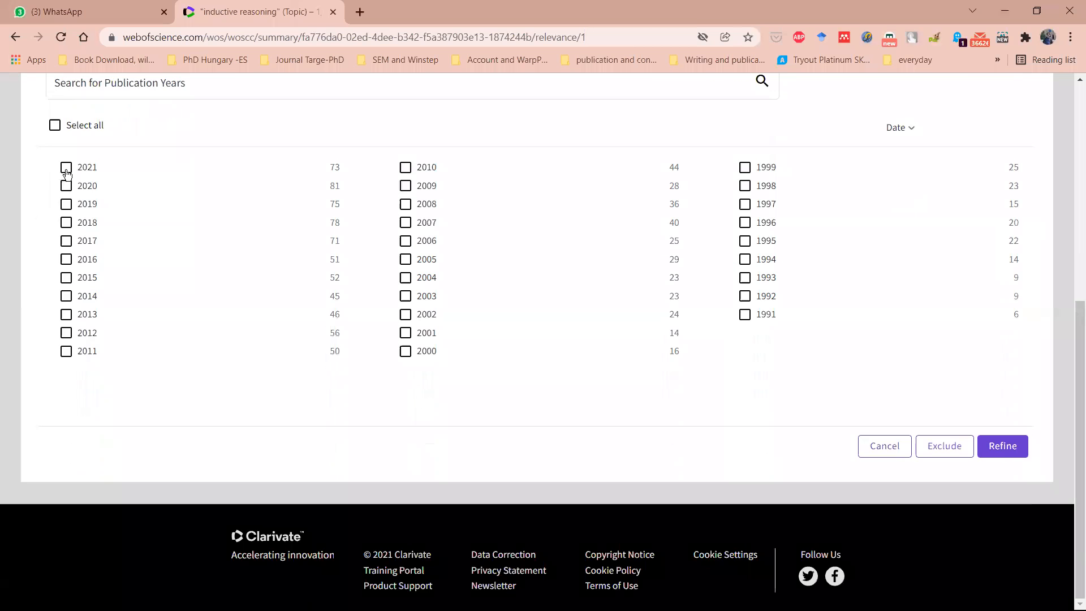
pyautogui.click(886, 448)
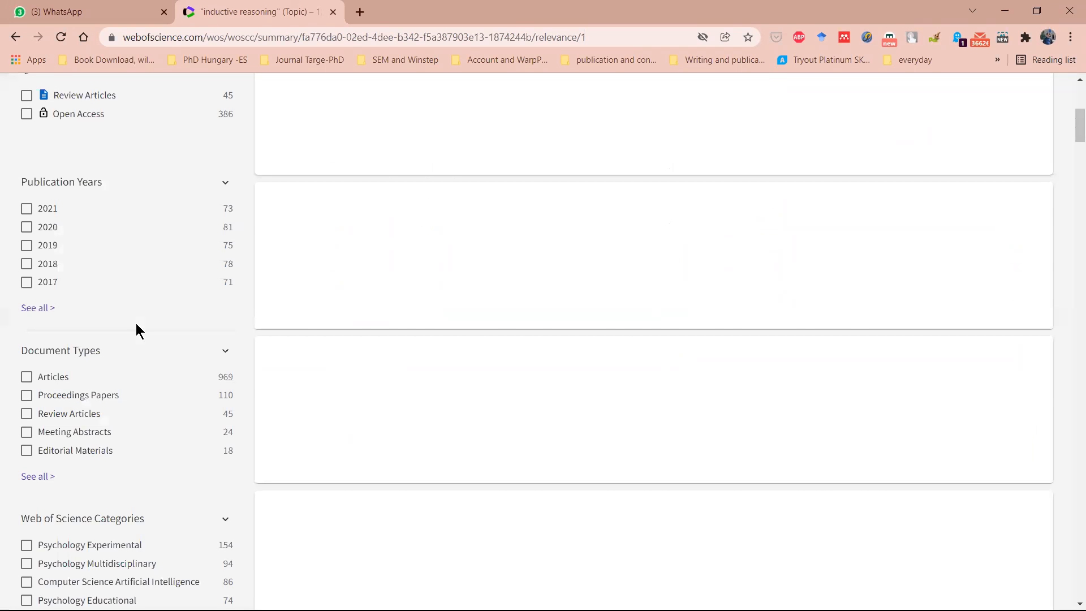
# - Exclude Proceedings Papers, Meeting Abstracts, Editorial Materials, Book Chapters, Notes, Corrections, Letters, Book Reviews and Discussions from the results
pyautogui.scroll(-2, 136, 324)
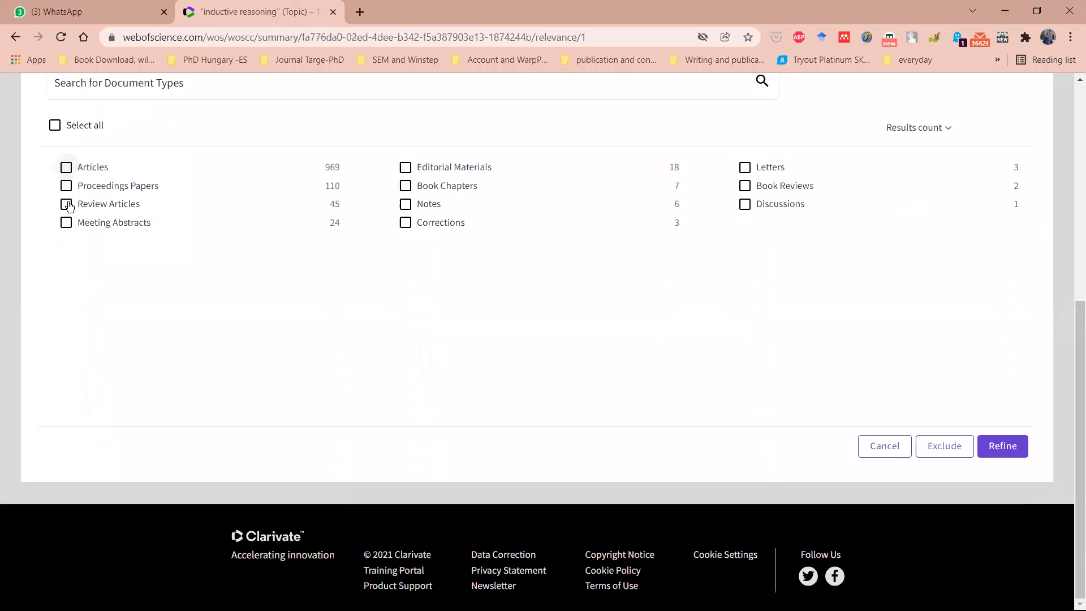
pyautogui.click(66, 167)
pyautogui.click(67, 205)
pyautogui.click(66, 204)
pyautogui.click(67, 167)
pyautogui.click(66, 185)
pyautogui.click(66, 224)
pyautogui.click(405, 168)
pyautogui.click(406, 187)
pyautogui.click(407, 205)
pyautogui.click(407, 223)
pyautogui.click(744, 169)
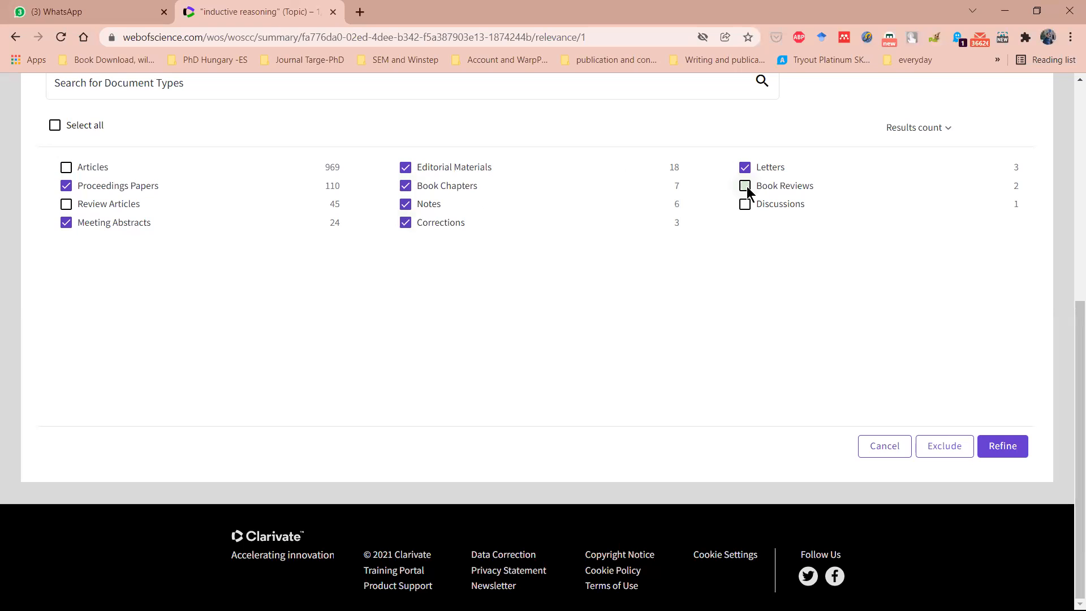
pyautogui.click(944, 446)
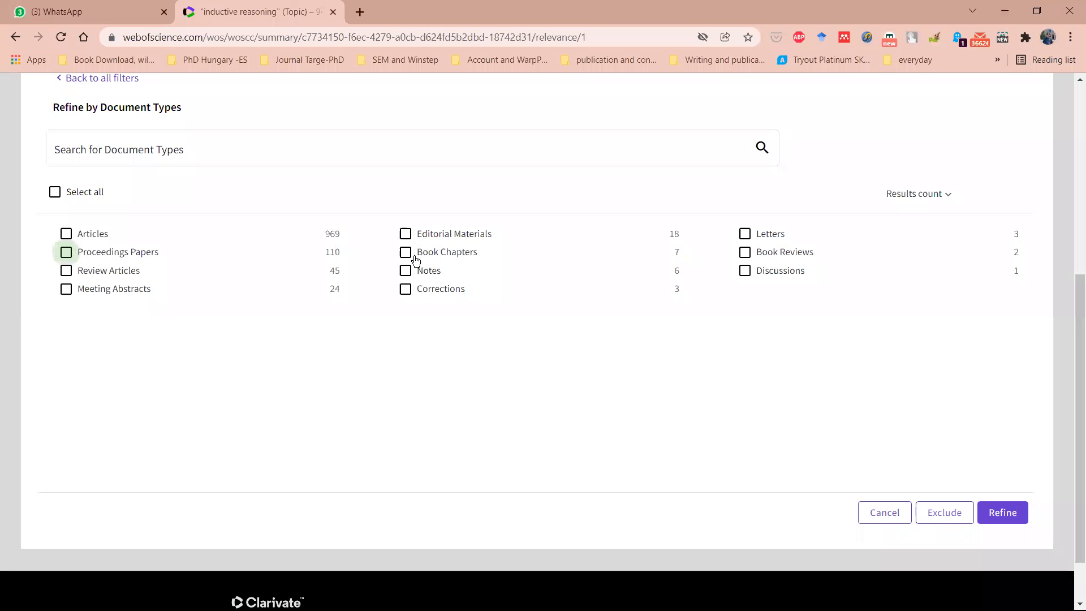
# - Repeat the exclusion for every document type except Articles and Review Articles
pyautogui.click(406, 234)
pyautogui.click(406, 252)
pyautogui.click(406, 270)
pyautogui.click(406, 289)
pyautogui.click(745, 234)
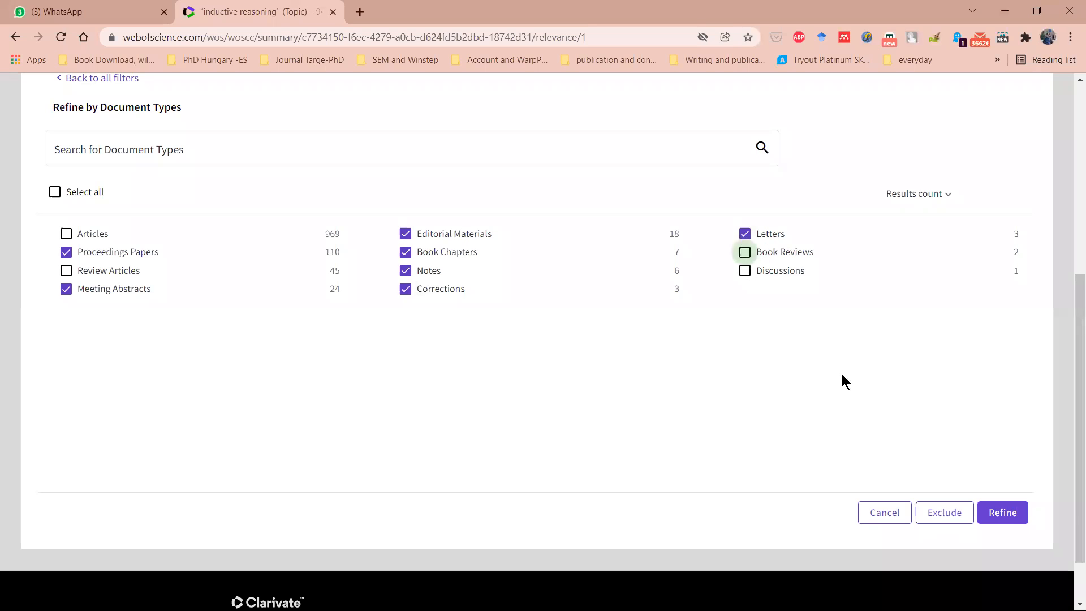
pyautogui.click(949, 512)
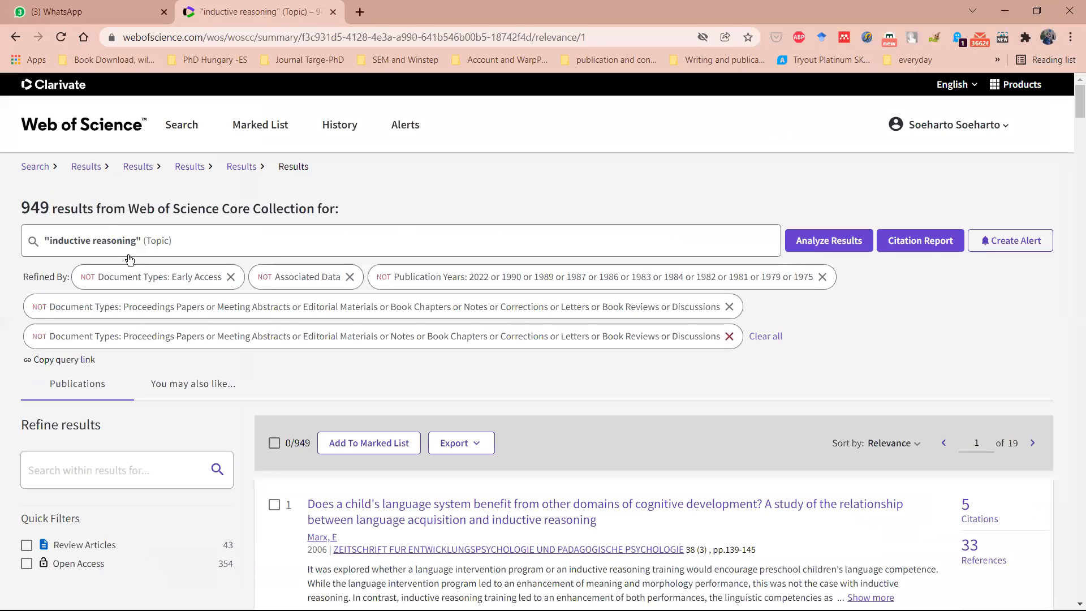
# - Exclude the records indexed in the Arts & Humanities Citation Index (A&HCI) from the results
pyautogui.scroll(-10, 129, 260)
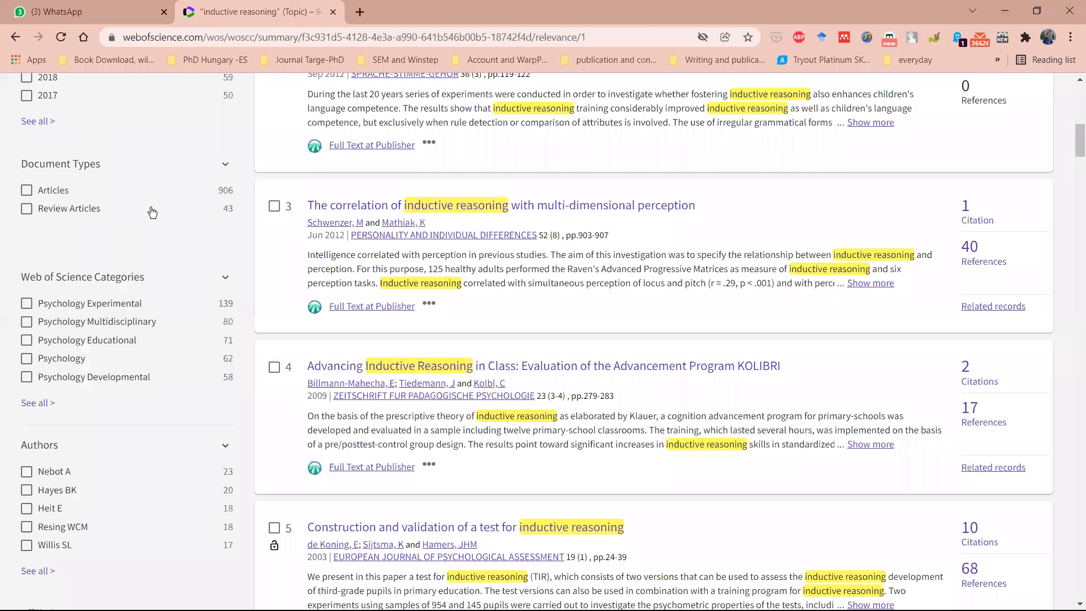
pyautogui.scroll(-7, 54, 249)
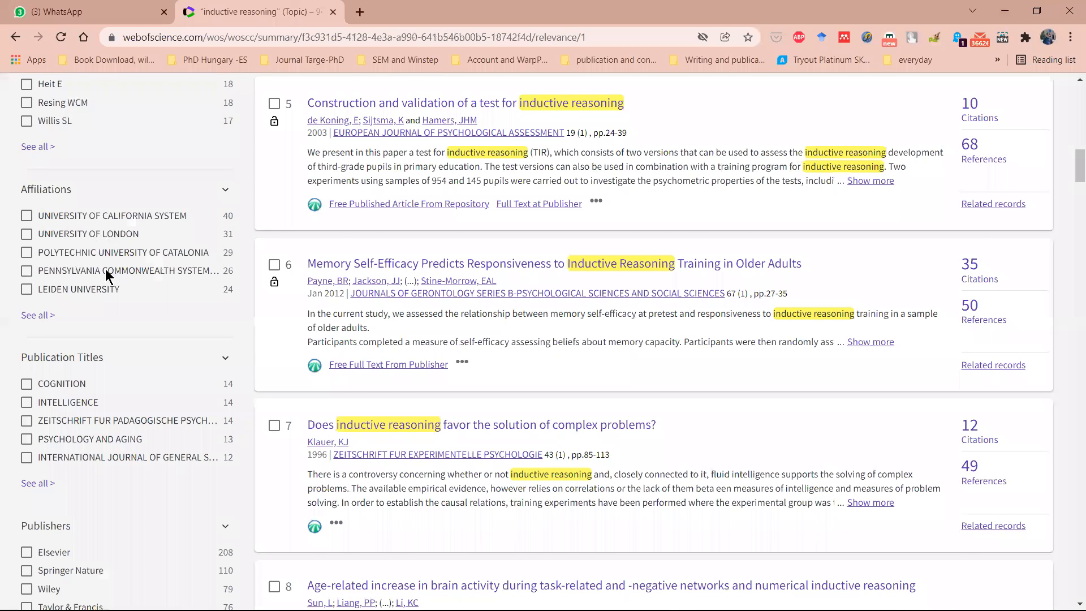
pyautogui.scroll(-15, 173, 260)
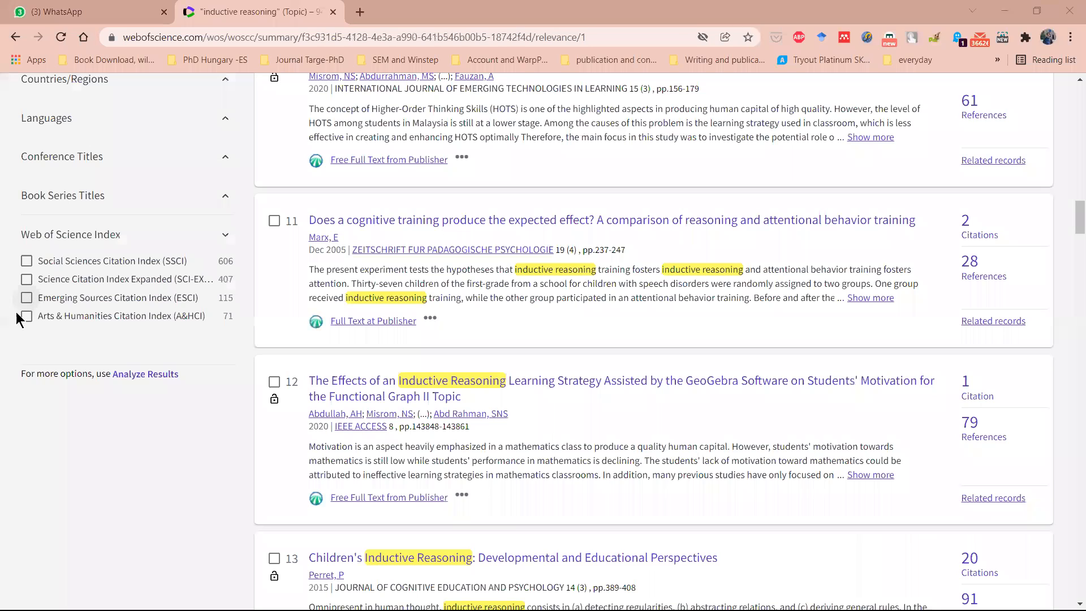
pyautogui.click(26, 298)
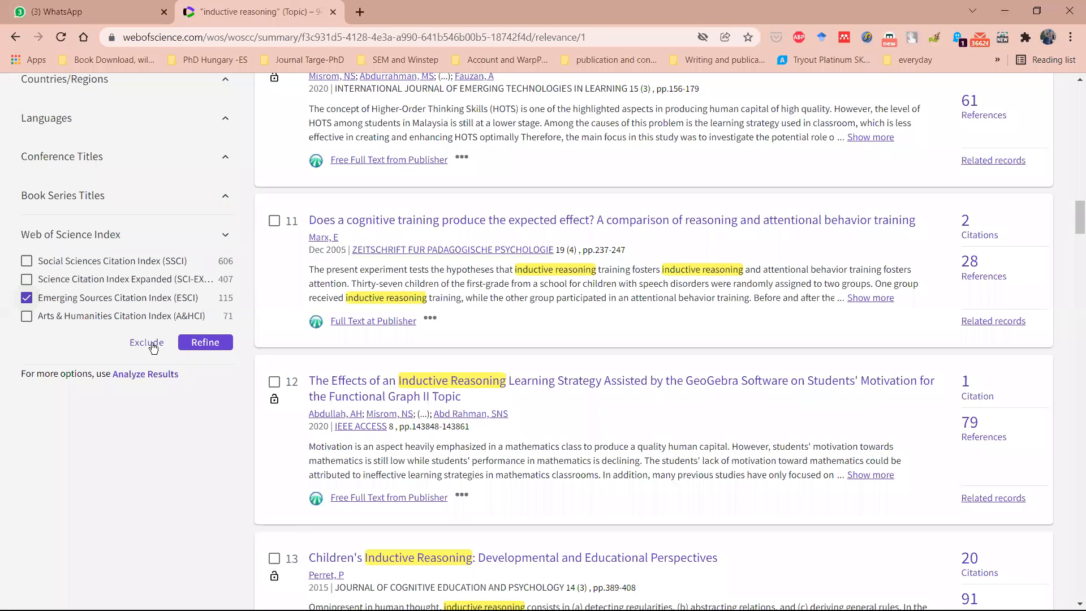
pyautogui.click(154, 345)
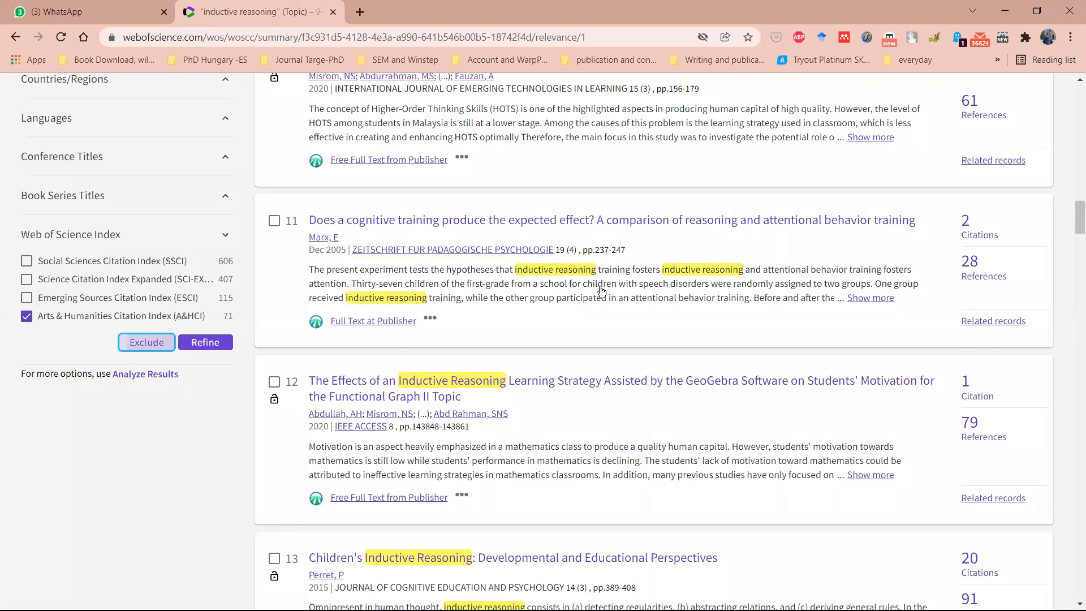
pyautogui.scroll(-5, 602, 291)
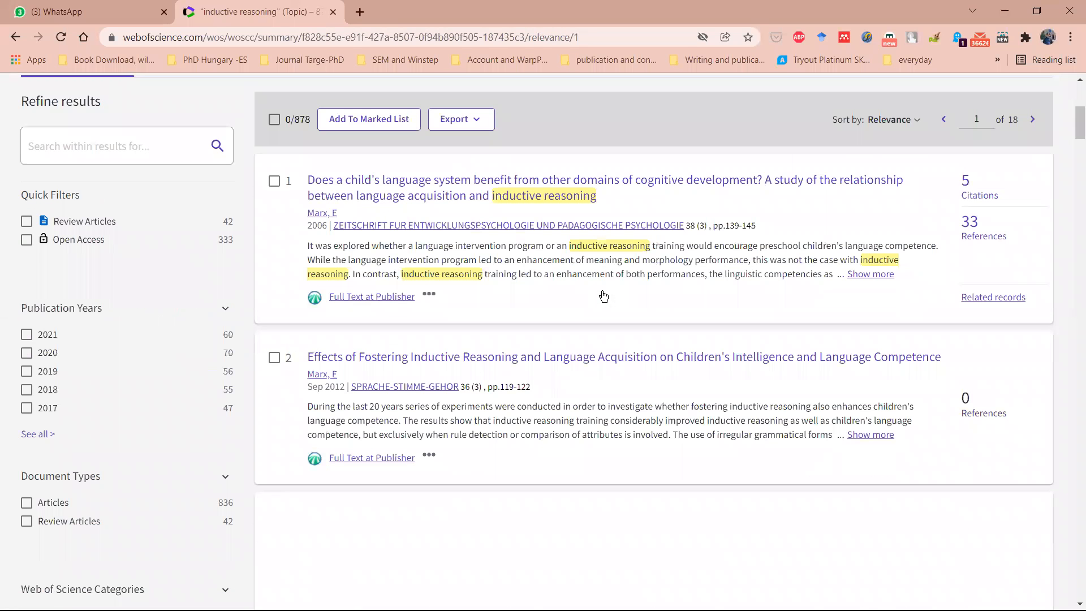
# - Look over the applied filters and the list of refined "inductive reasoning" publications
pyautogui.scroll(4, 496, 338)
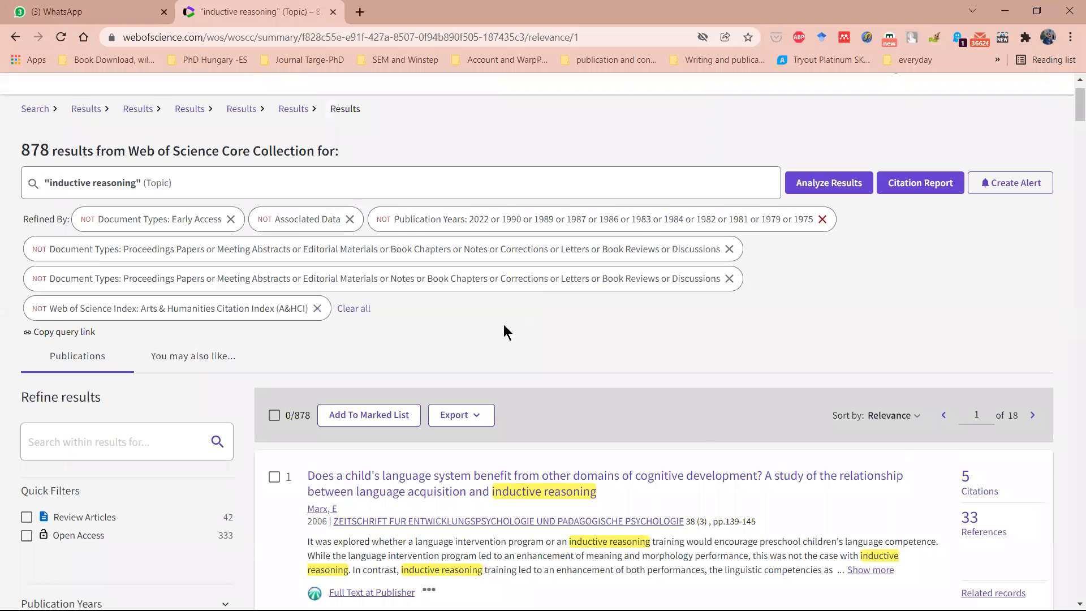
pyautogui.scroll(-4, 504, 326)
pyautogui.scroll(4, 515, 327)
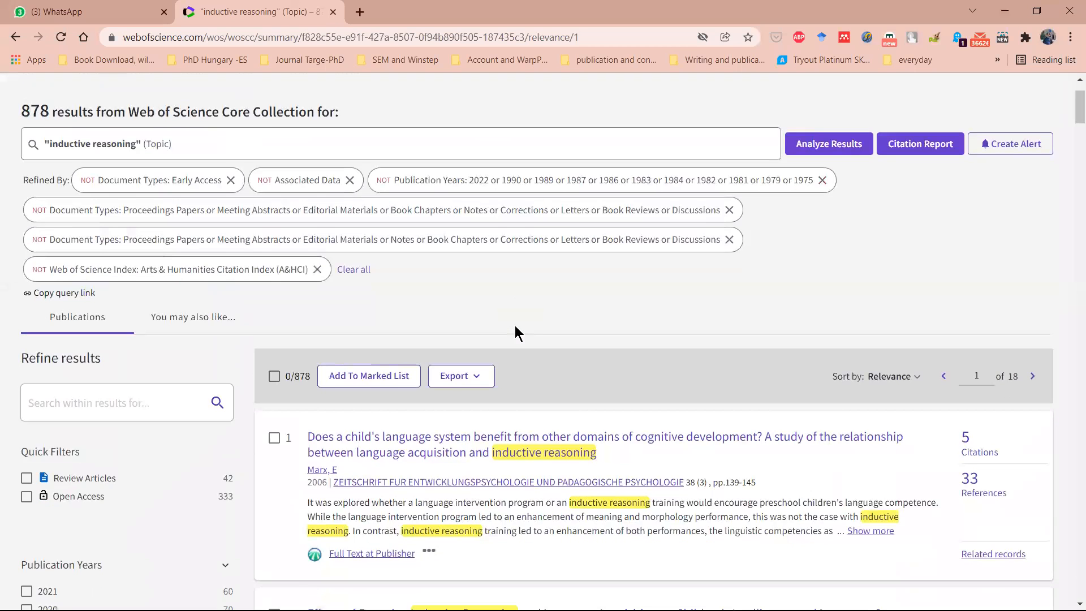
pyautogui.scroll(-1, 664, 267)
pyautogui.scroll(-2, 661, 282)
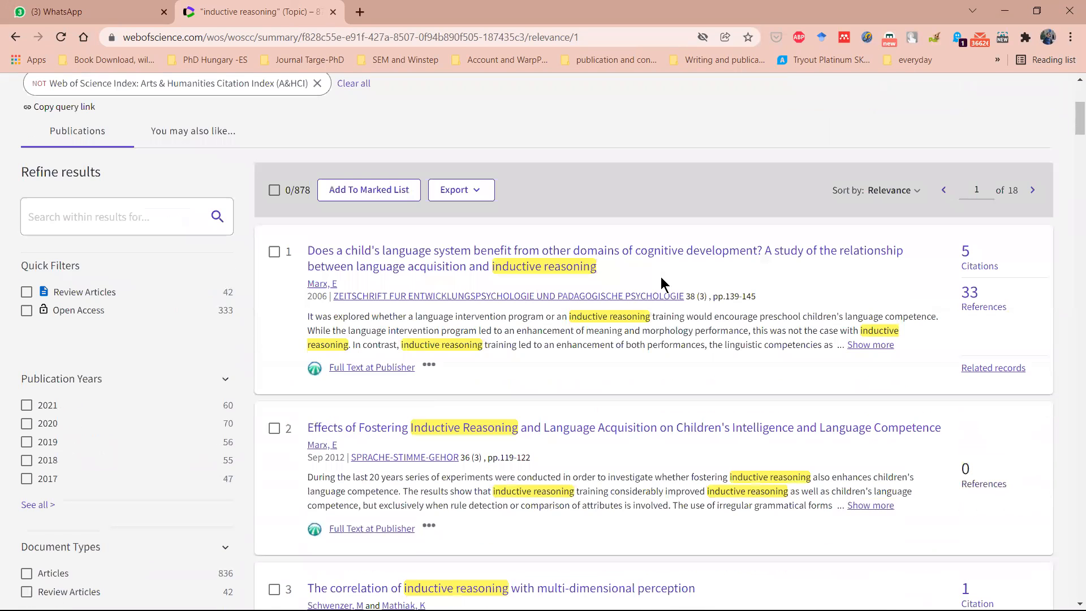
pyautogui.scroll(-3, 664, 283)
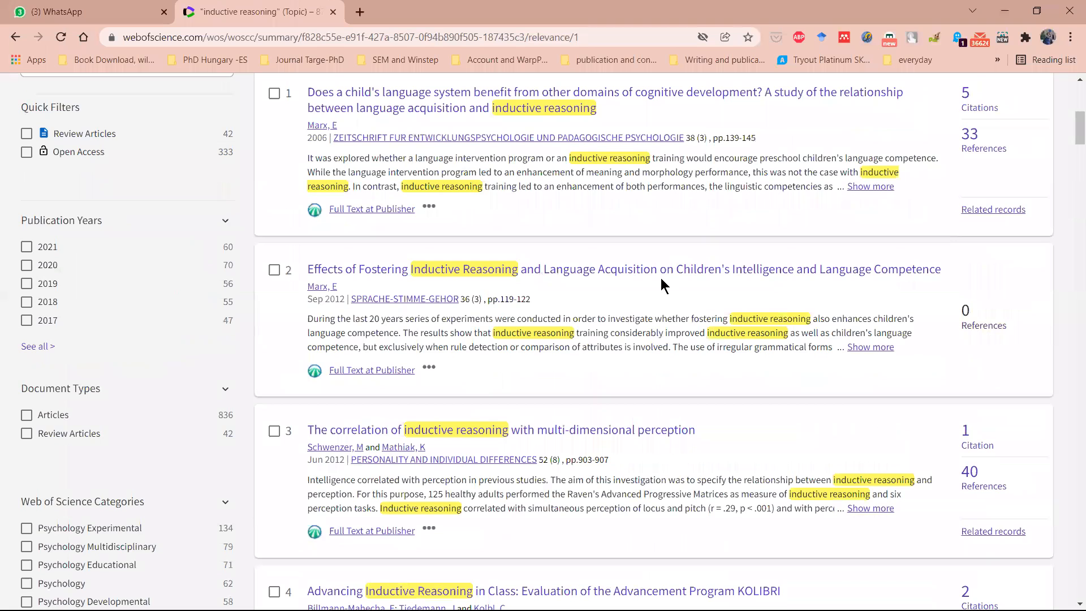
pyautogui.scroll(-15, 661, 278)
pyautogui.scroll(15, 492, 343)
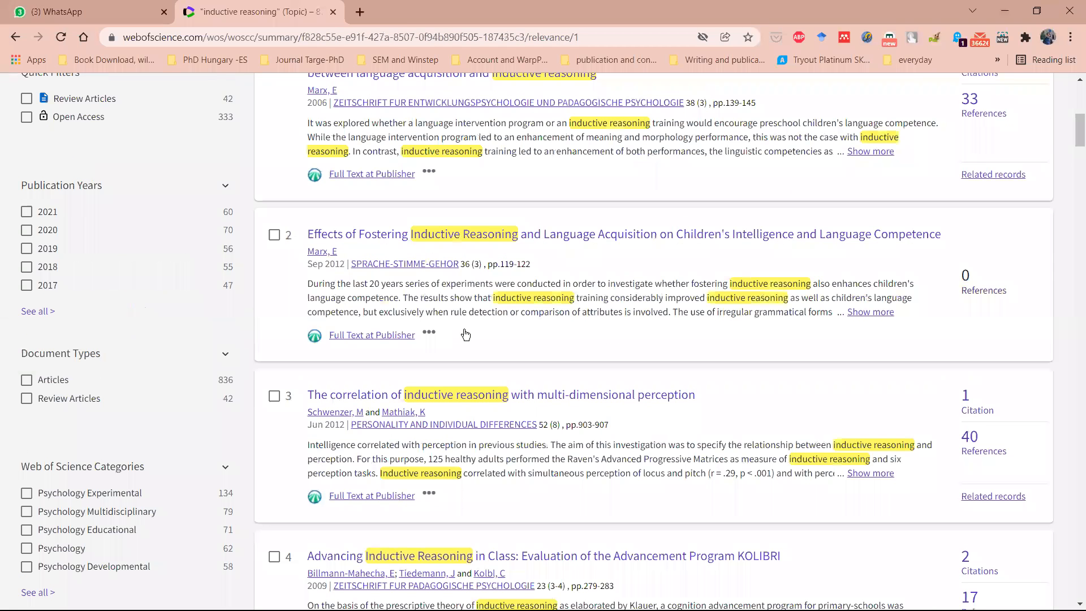
# - Start a plain text export of the results with Full Record and Cited References as the record content
pyautogui.scroll(6, 465, 337)
pyautogui.click(463, 332)
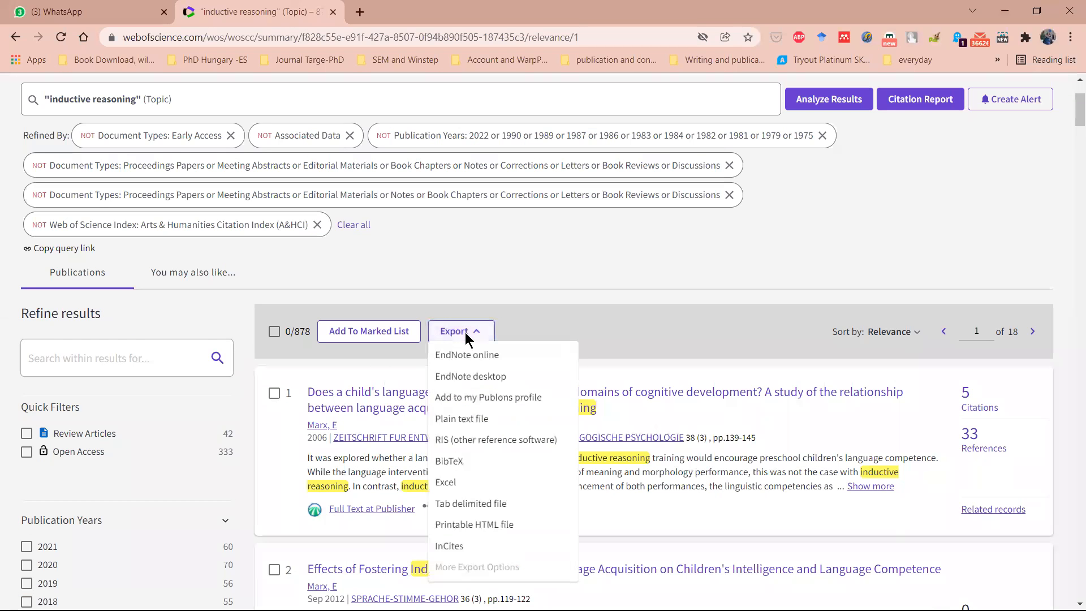
pyautogui.click(483, 421)
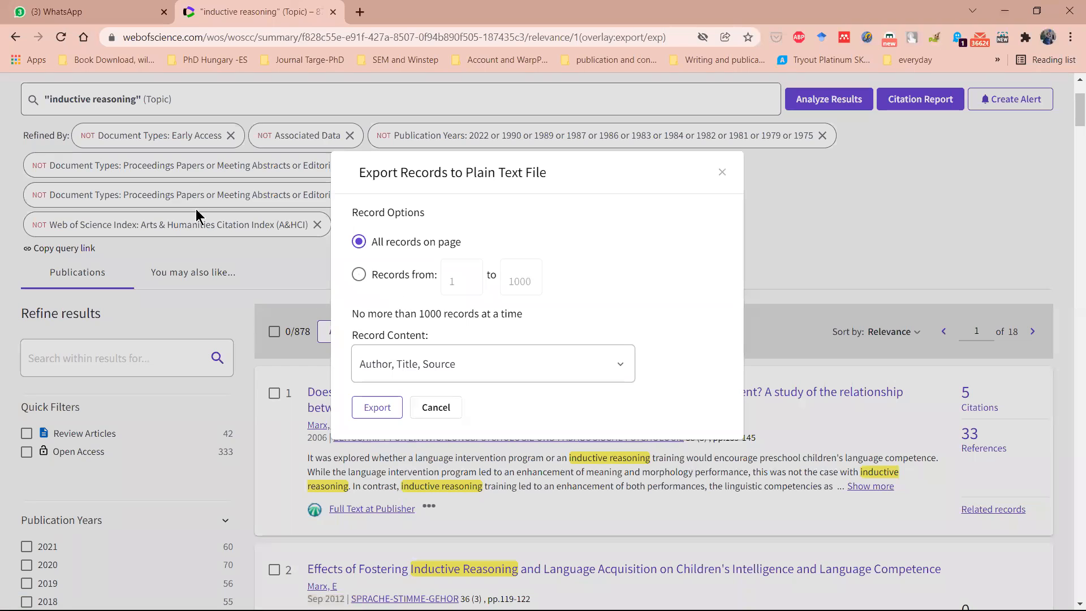
pyautogui.scroll(3, 505, 202)
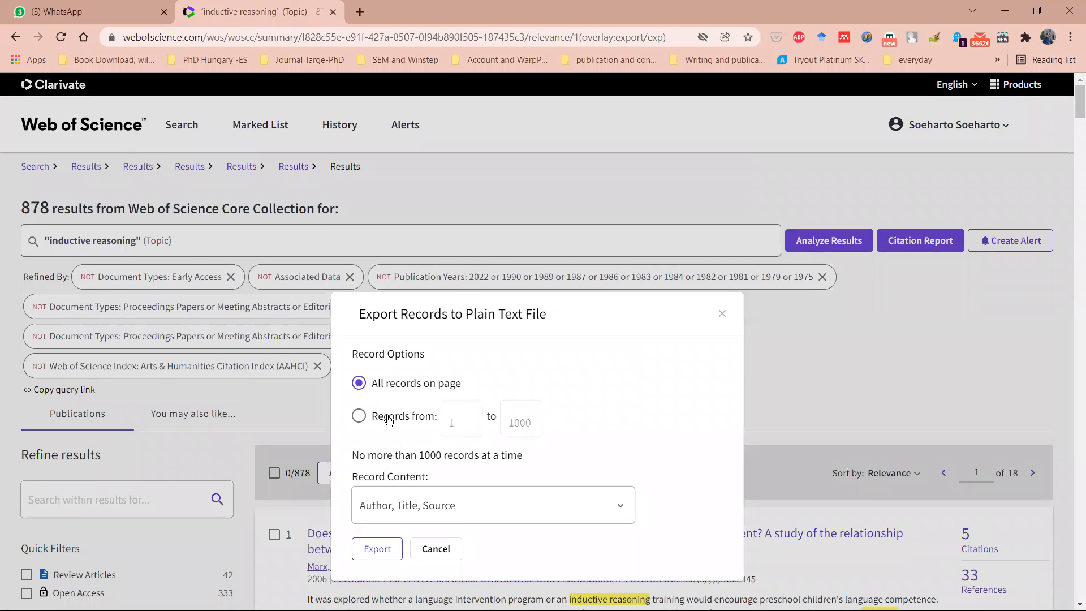
pyautogui.scroll(-1, 437, 359)
pyautogui.scroll(-1, 437, 358)
pyautogui.click(437, 359)
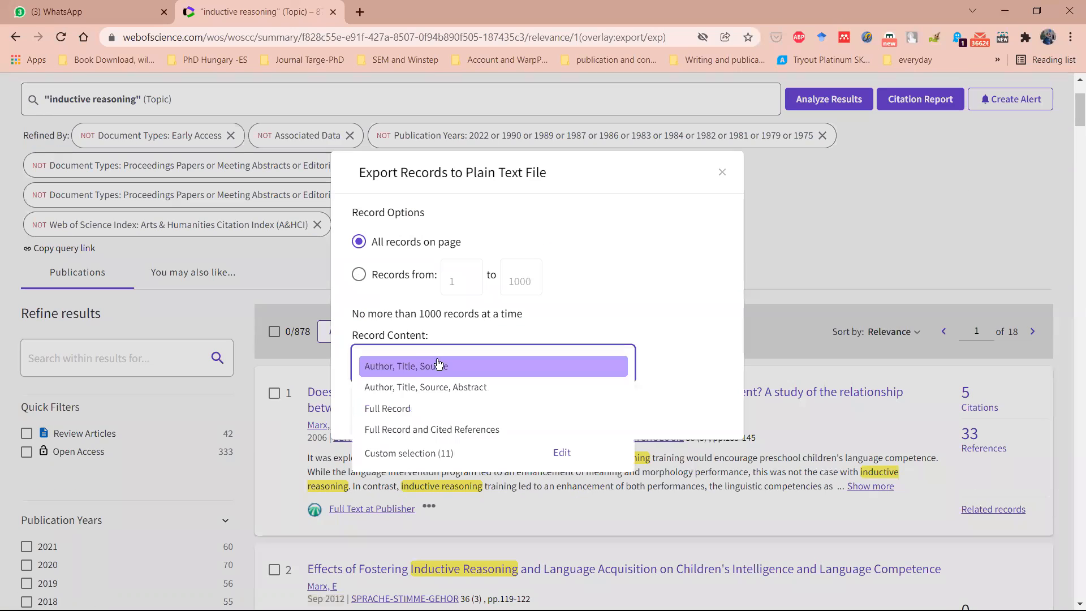
pyautogui.click(452, 429)
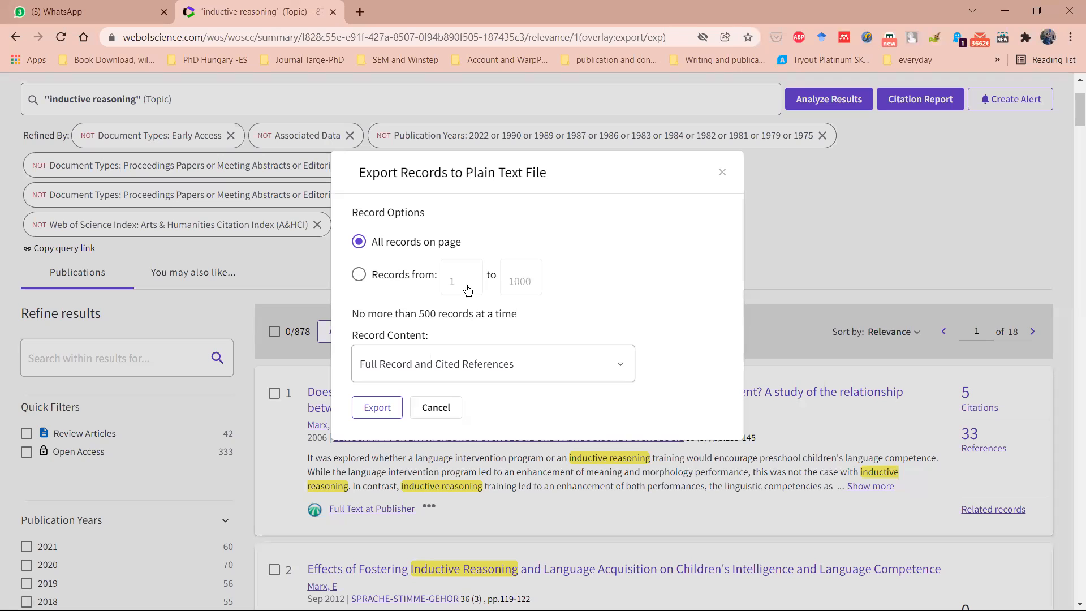
# - Limit the export to records 1 to 500 and export them
pyautogui.moveTo(533, 282); pyautogui.dragTo(504, 274)
pyautogui.write('5')
pyautogui.write('`')
pyautogui.press('BackSpace')
pyautogui.write('00')
pyautogui.click(385, 409)
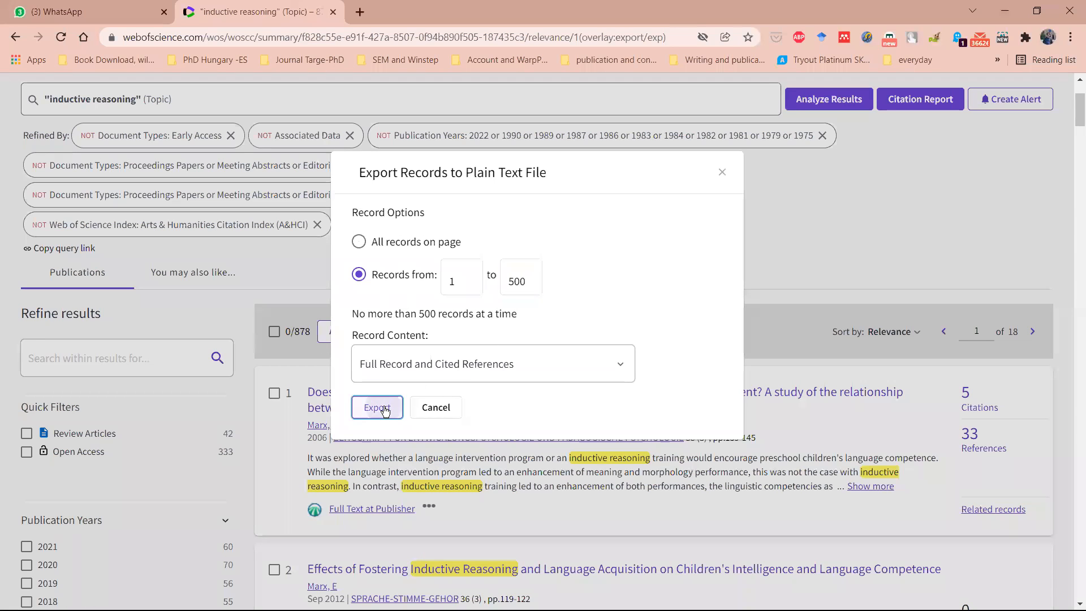
pyautogui.click(385, 410)
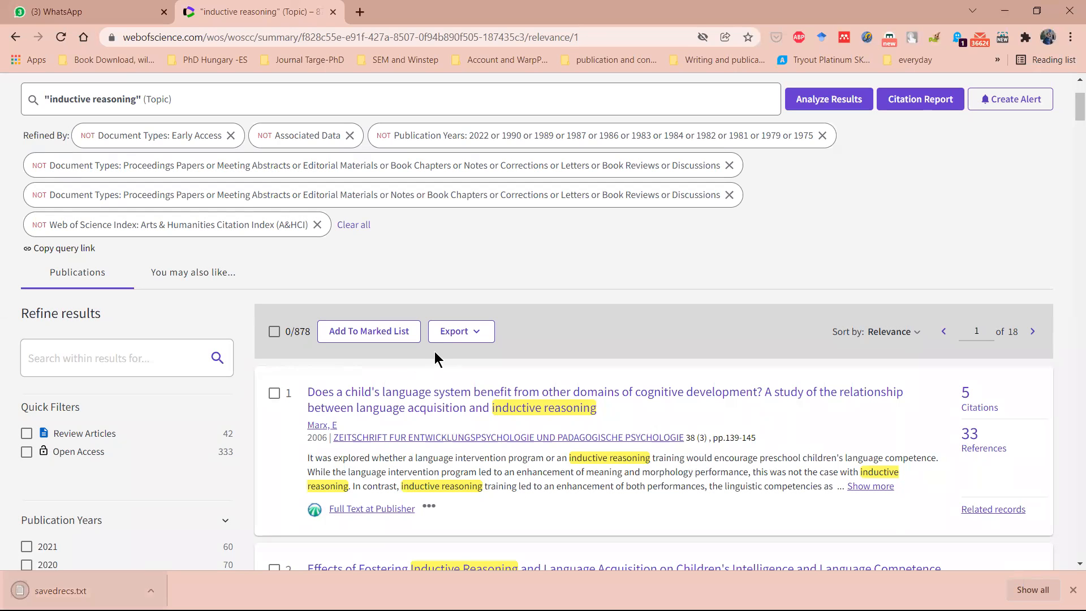
# - Start another plain text export covering records 501 to 878
pyautogui.scroll(1, 322, 365)
pyautogui.scroll(1, 98, 197)
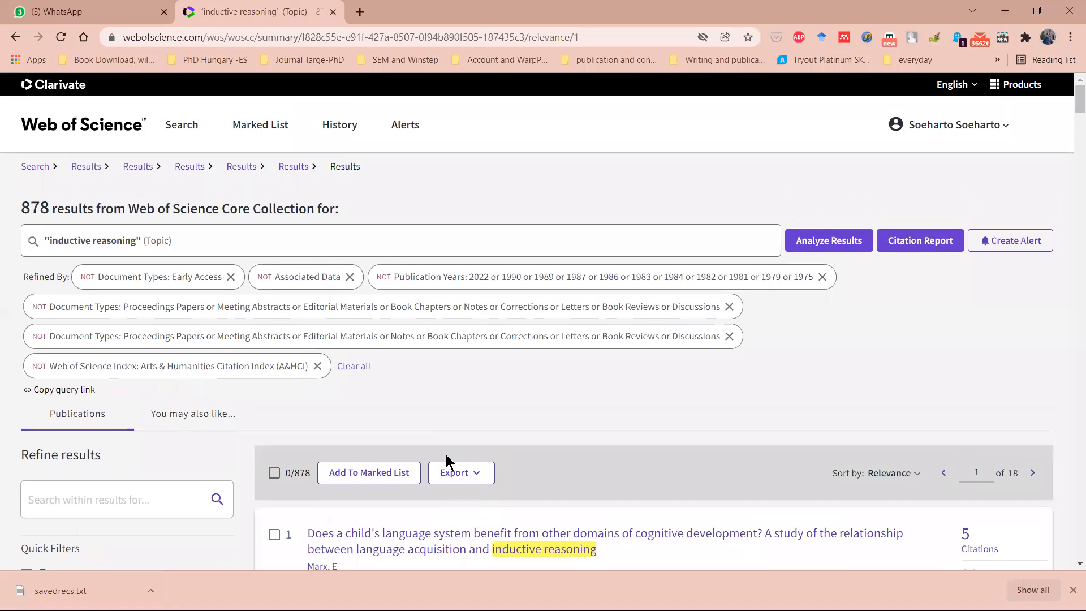
pyautogui.click(472, 403)
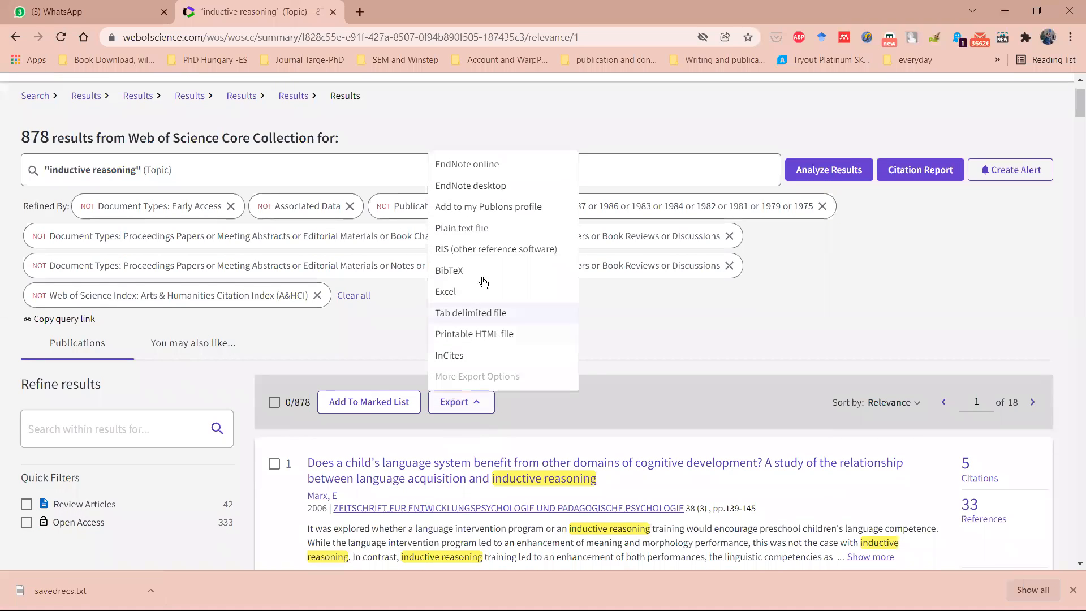
pyautogui.click(490, 229)
pyautogui.click(360, 339)
pyautogui.press('Tab')
pyautogui.write('50')
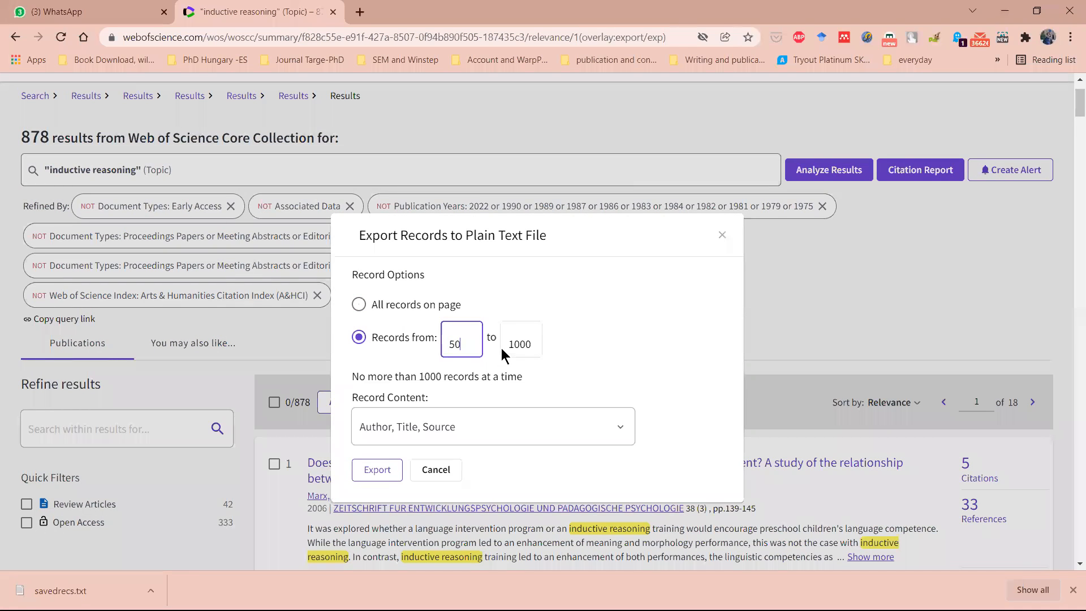
pyautogui.write('1')
pyautogui.press('Tab')
pyautogui.write('878')
# - Set this export's record content to Full Record and Cited References and export the second batch
pyautogui.click(447, 430)
pyautogui.click(453, 498)
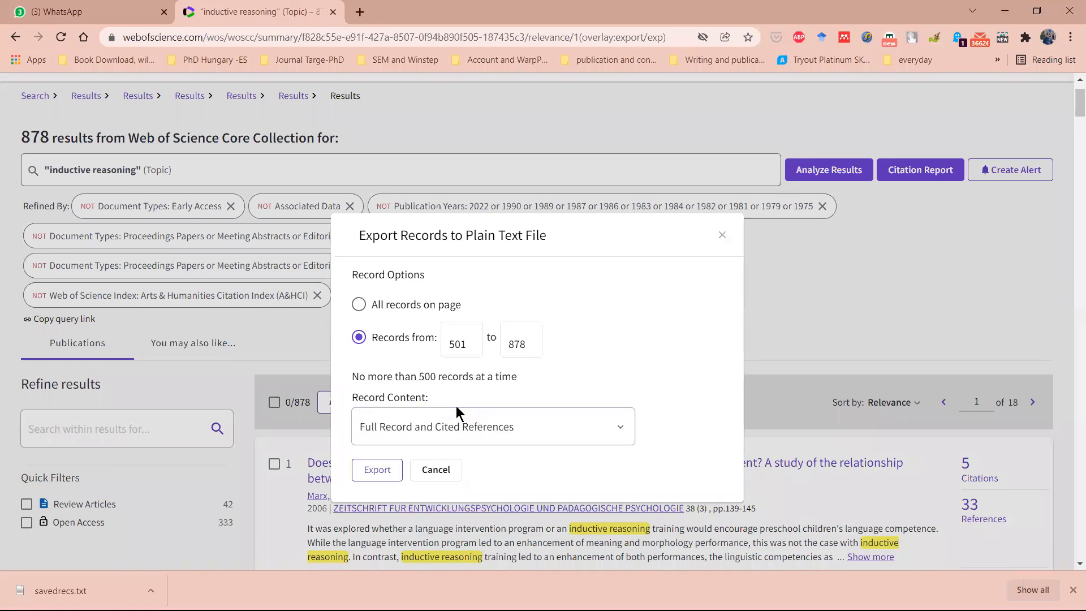
pyautogui.scroll(-1, 457, 405)
pyautogui.click(368, 403)
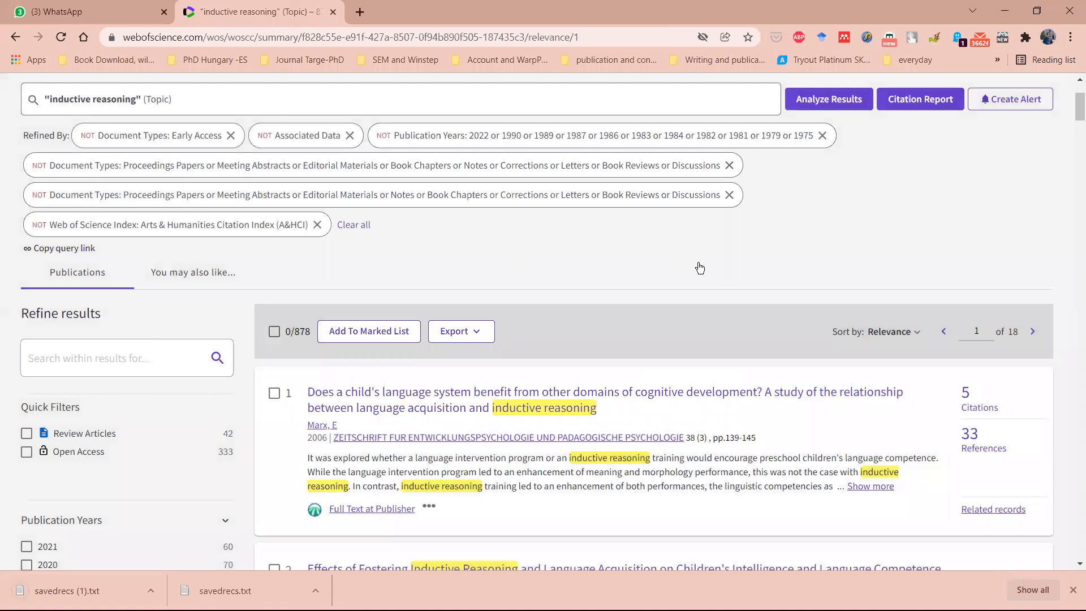
# - Open the Analyze Results page for the refined search results
pyautogui.scroll(-3, 447, 266)
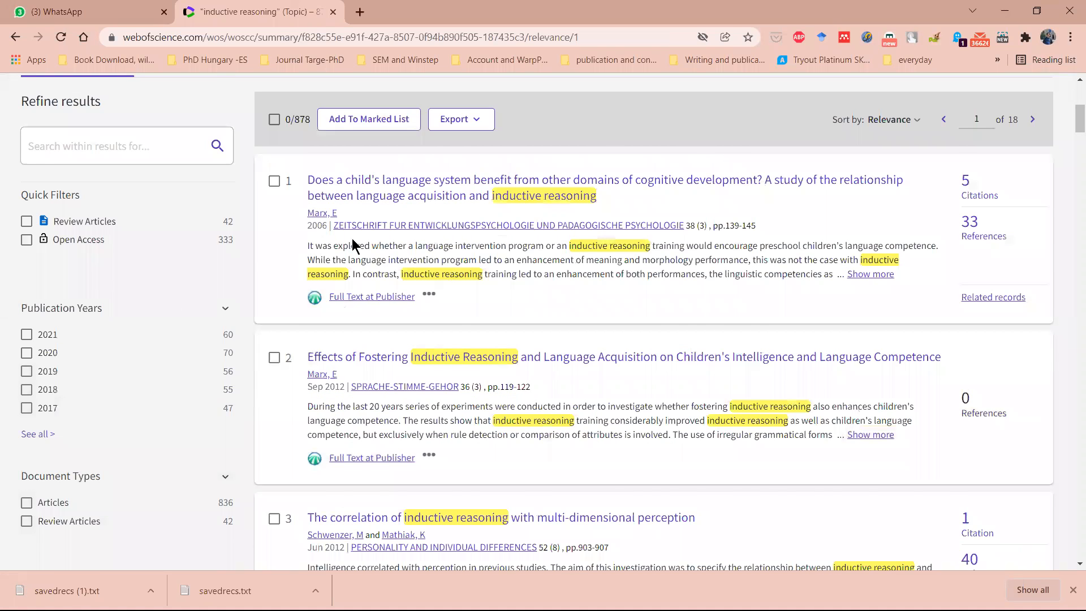
pyautogui.scroll(-1, 639, 179)
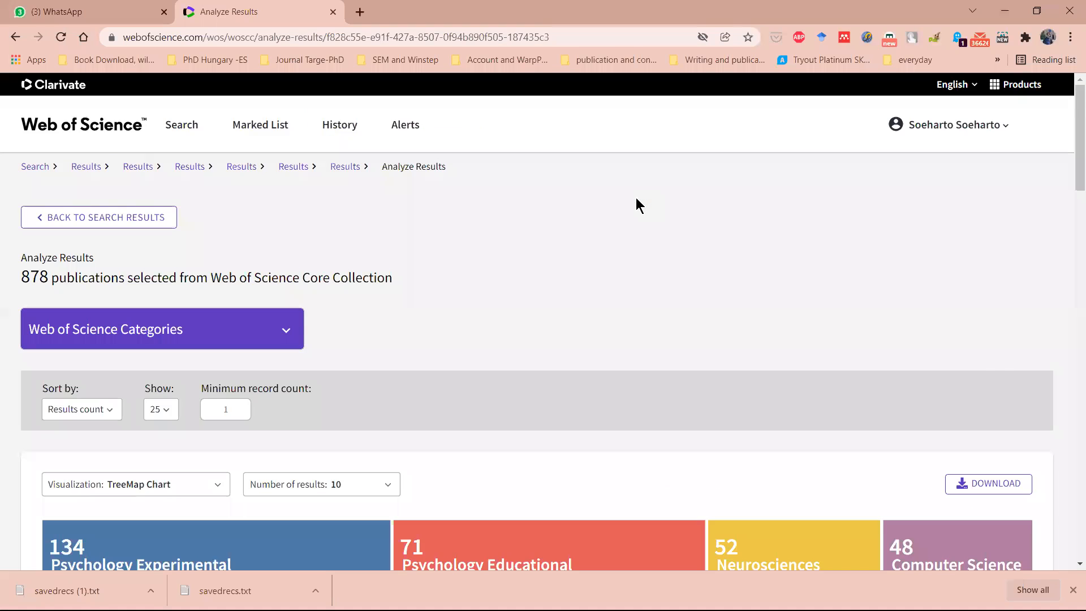
pyautogui.scroll(1, 636, 198)
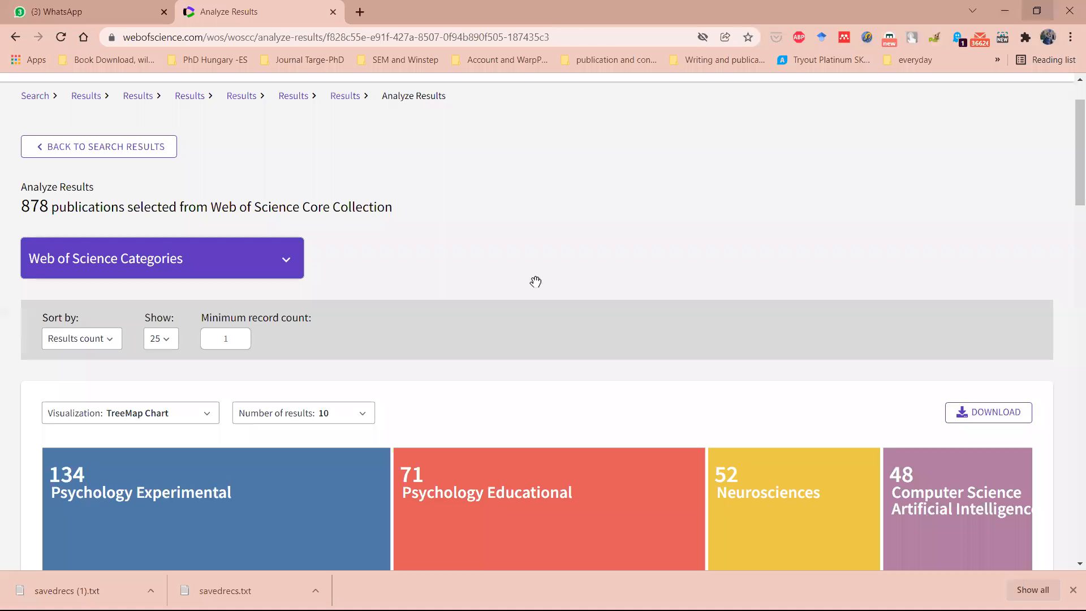
# - Check the articles-per-year chart in the credit risk PDF in Nitro Pro, and switch the Web of Science analysis to Publication Years
pyautogui.press('super+Down')
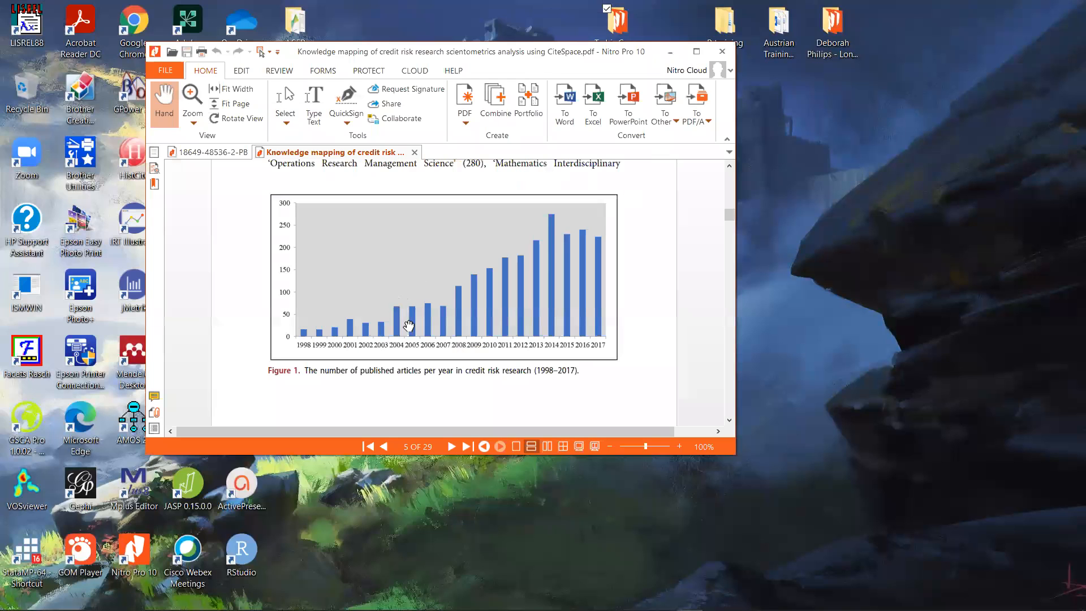
pyautogui.press('super+Up')
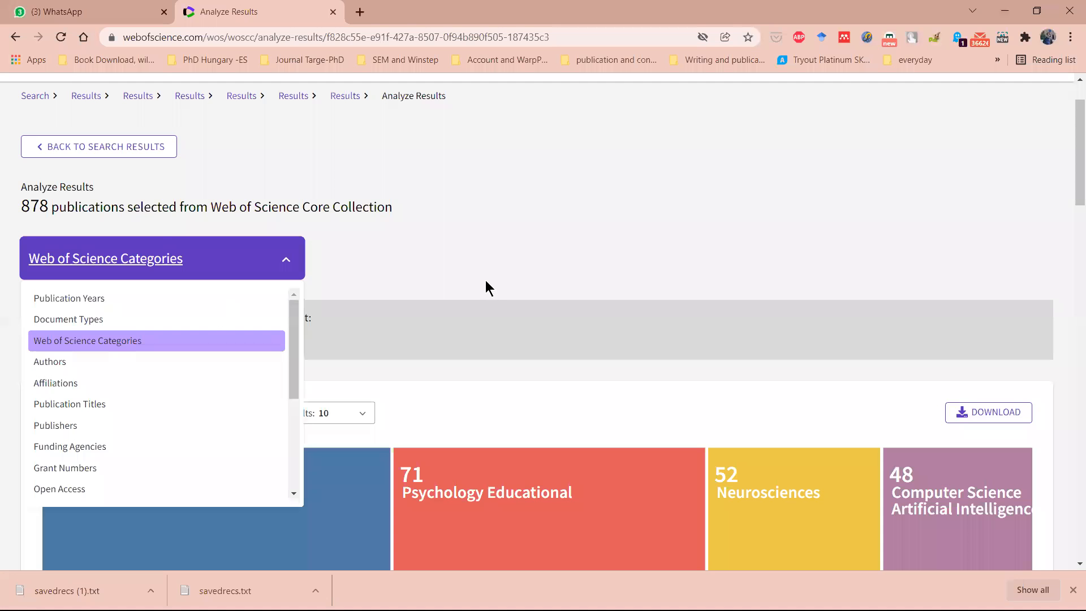
pyautogui.press('Return')
pyautogui.scroll(-3, 107, 204)
# - Sort the publication years by results count and set the bar chart to show 25 results
pyautogui.click(104, 199)
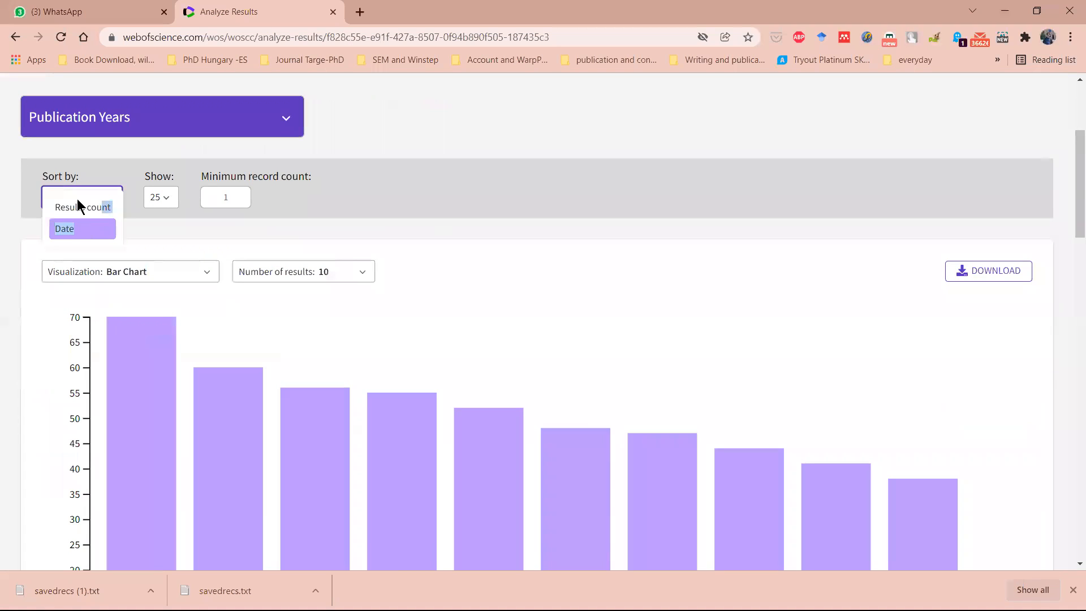
pyautogui.click(90, 220)
pyautogui.click(94, 209)
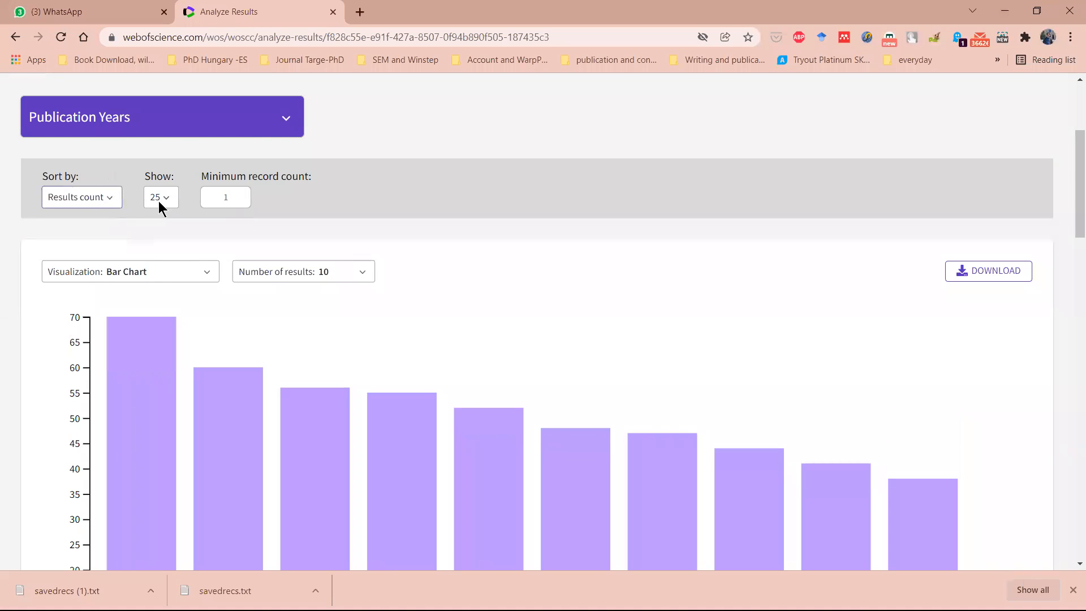
pyautogui.click(275, 356)
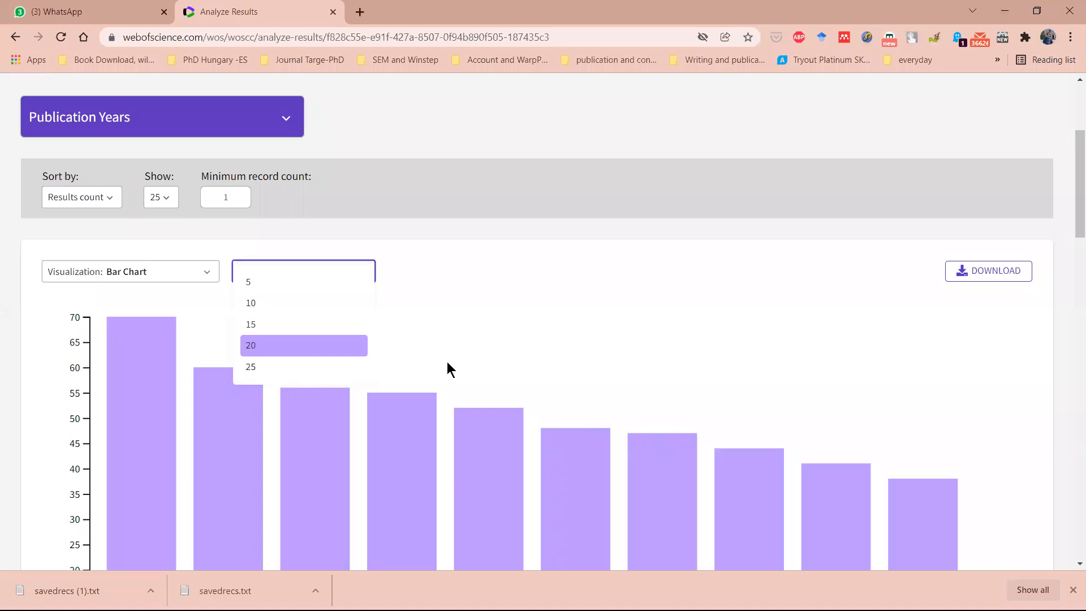
pyautogui.click(295, 367)
pyautogui.scroll(-3, 287, 291)
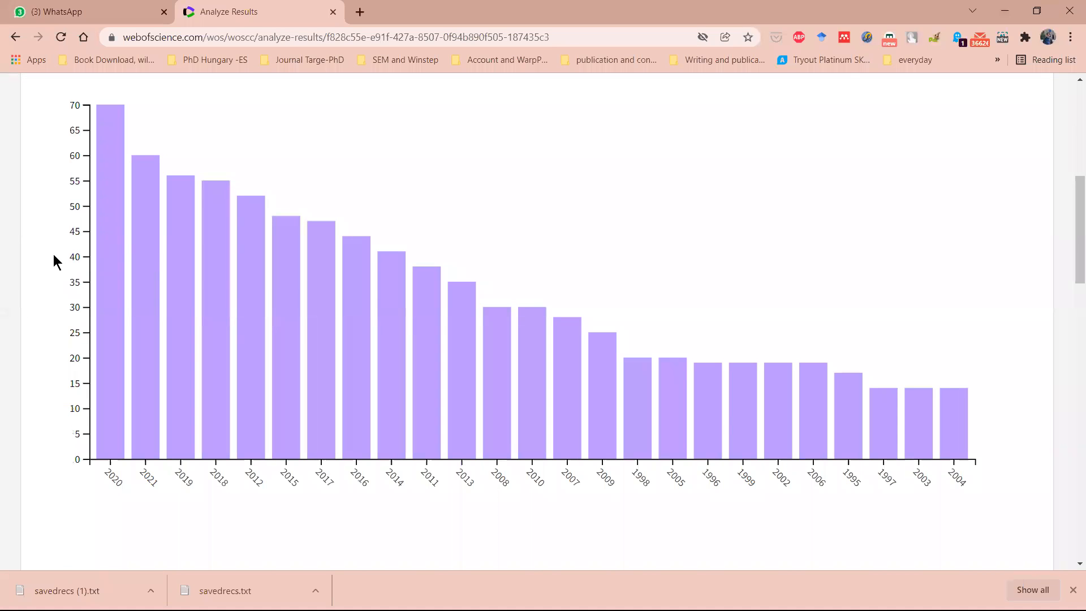
# - Download the publication years data table with only the data rows displayed in the table
pyautogui.scroll(1, 298, 280)
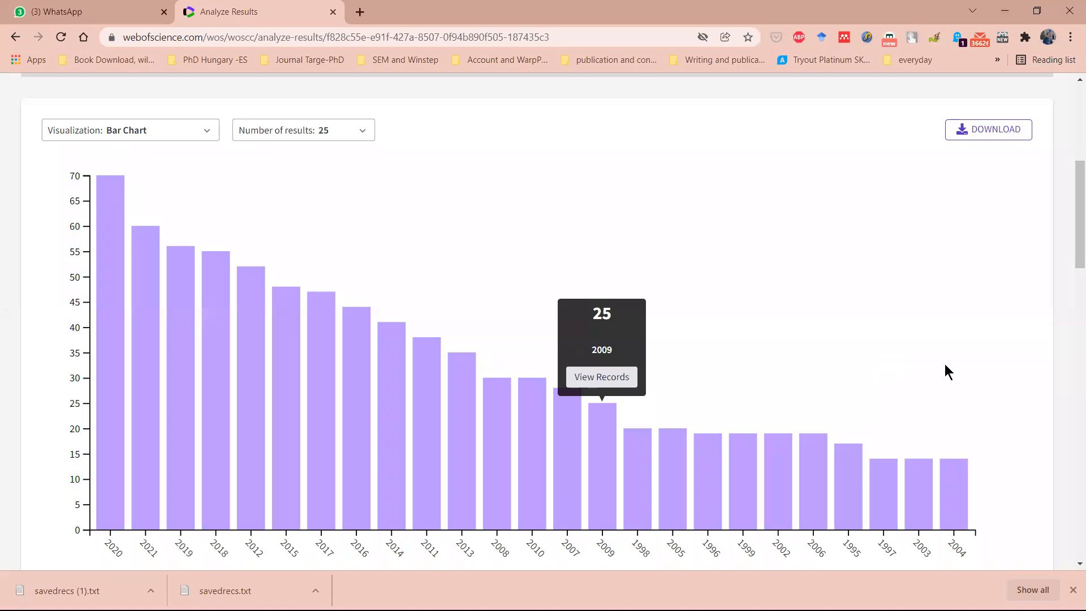
pyautogui.scroll(-2, 966, 335)
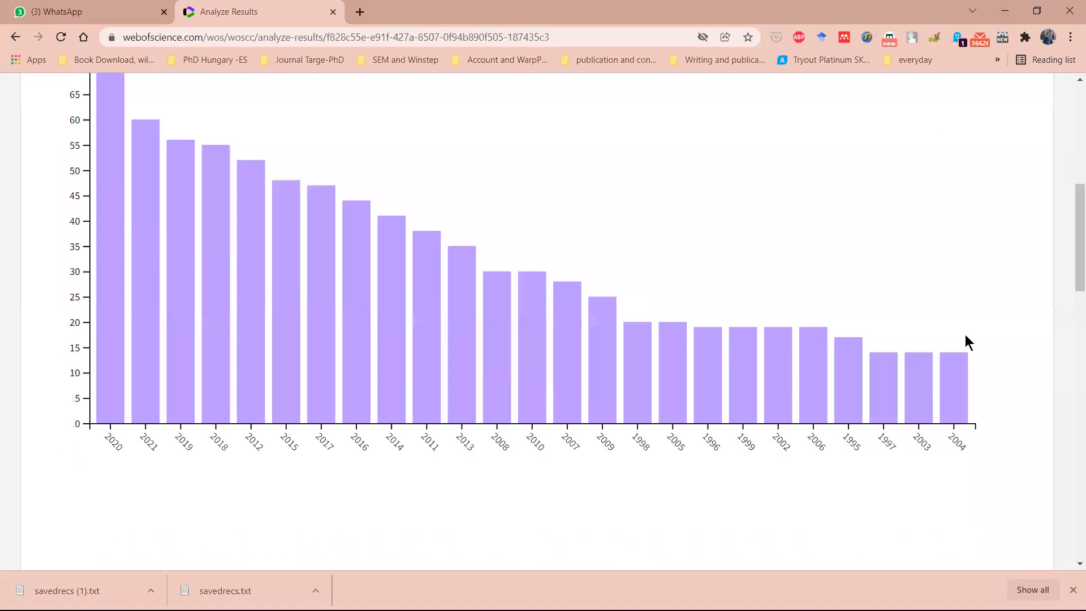
pyautogui.scroll(-10, 965, 335)
pyautogui.scroll(-8, 864, 362)
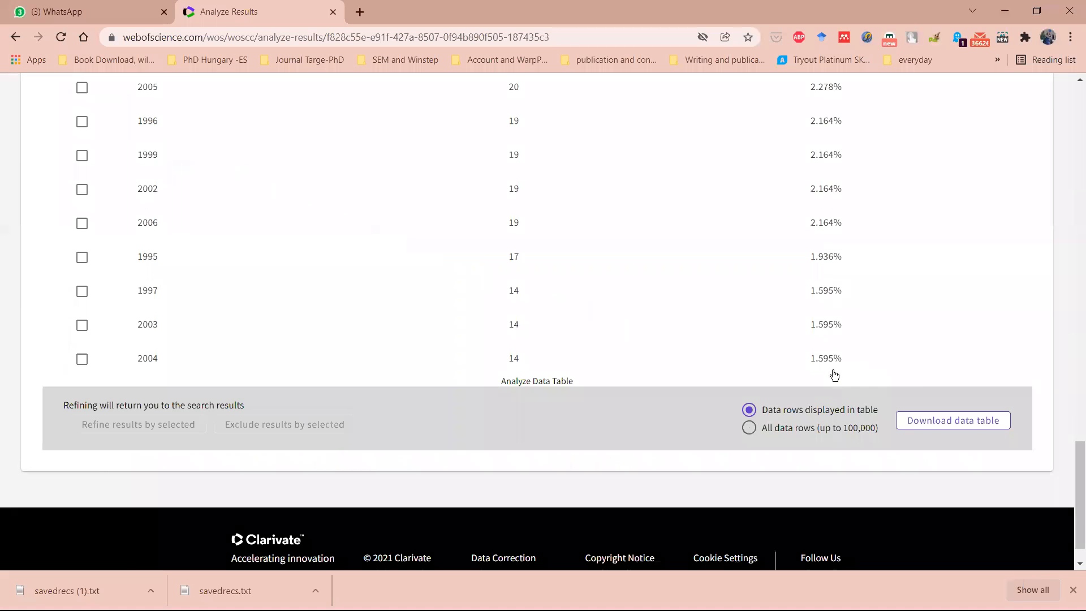
pyautogui.scroll(-1, 919, 382)
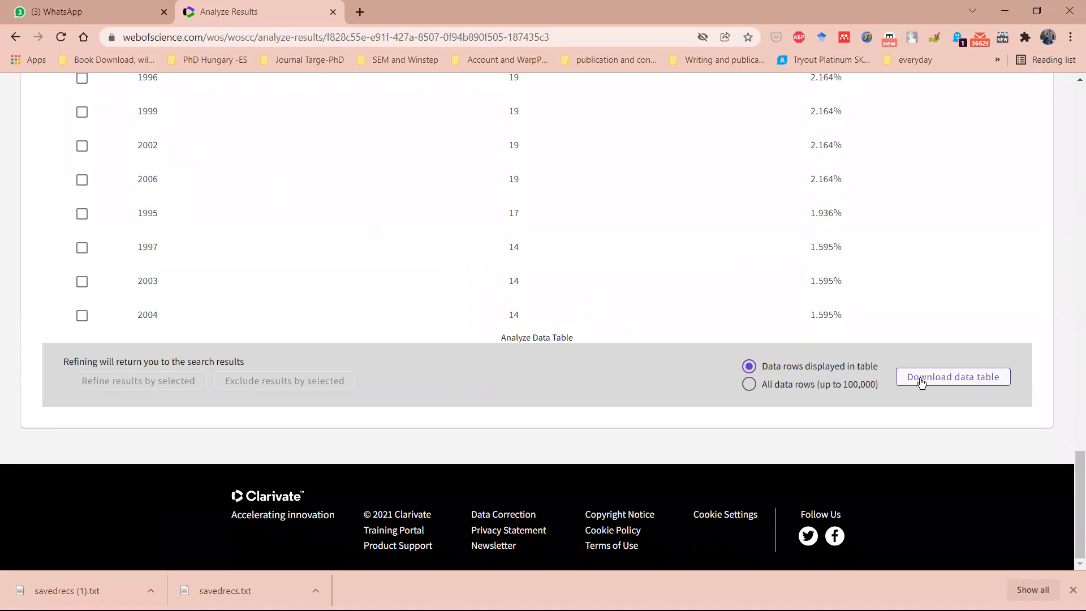
pyautogui.click(921, 383)
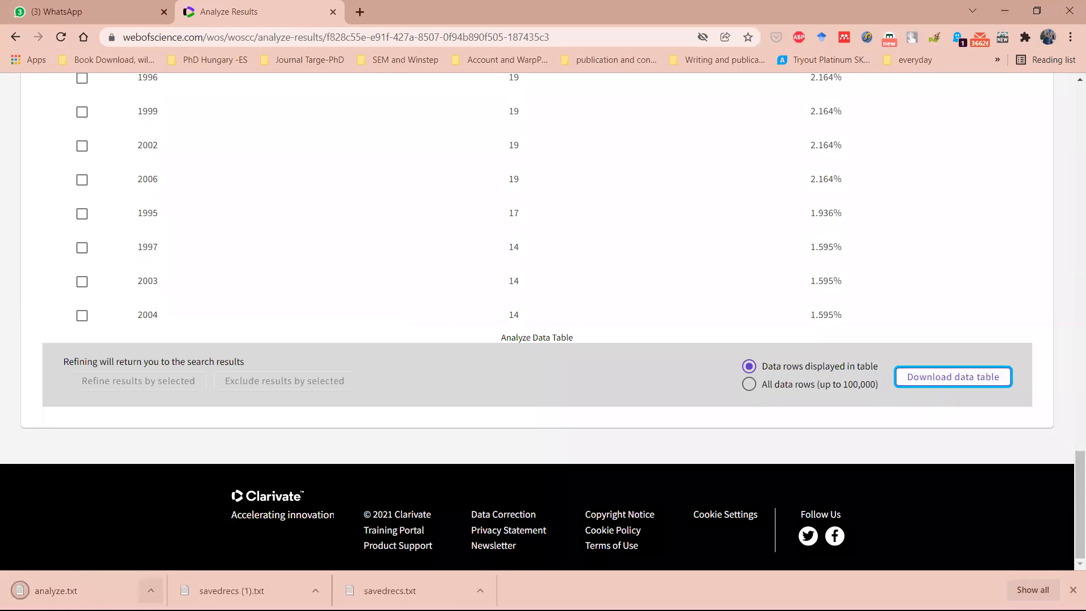
# - Show the downloaded analyze.txt in the Downloads folder, open it in Excel and maximize the window
pyautogui.click(150, 591)
pyautogui.click(192, 542)
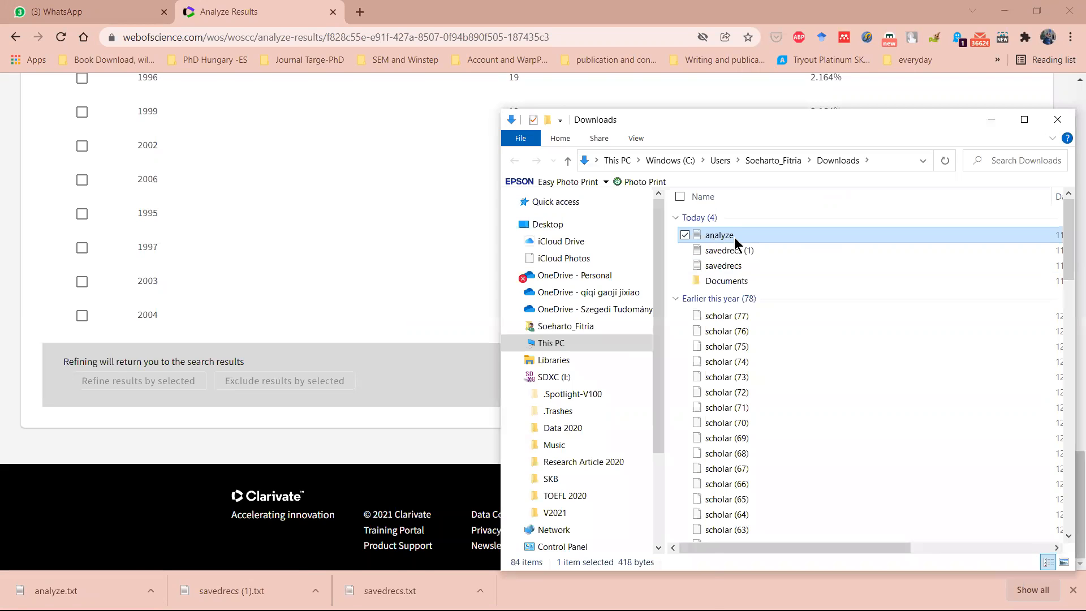
pyautogui.rightClick(735, 243)
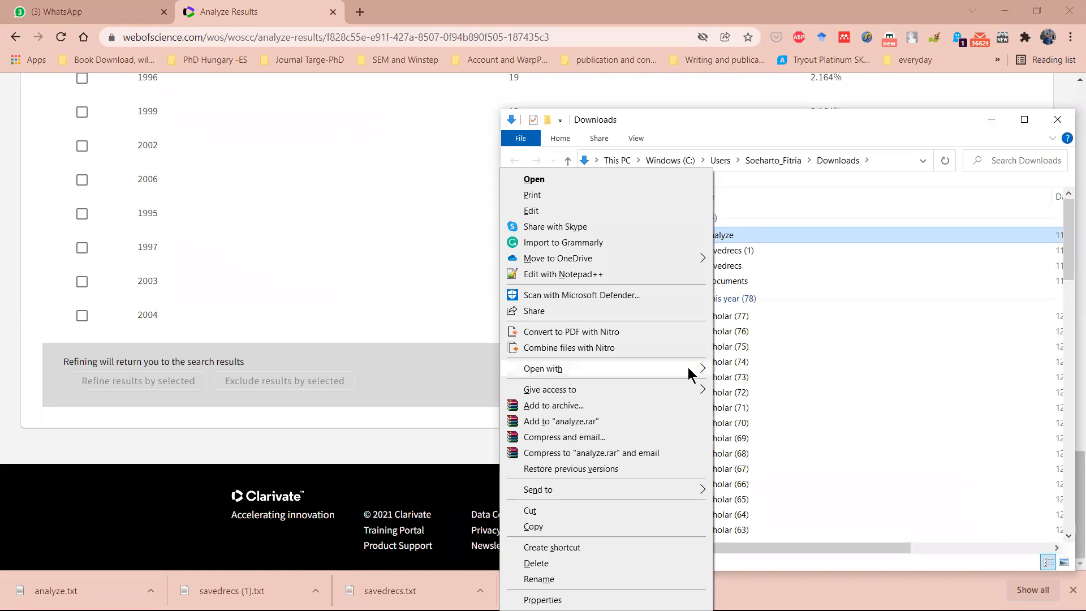
pyautogui.click(746, 367)
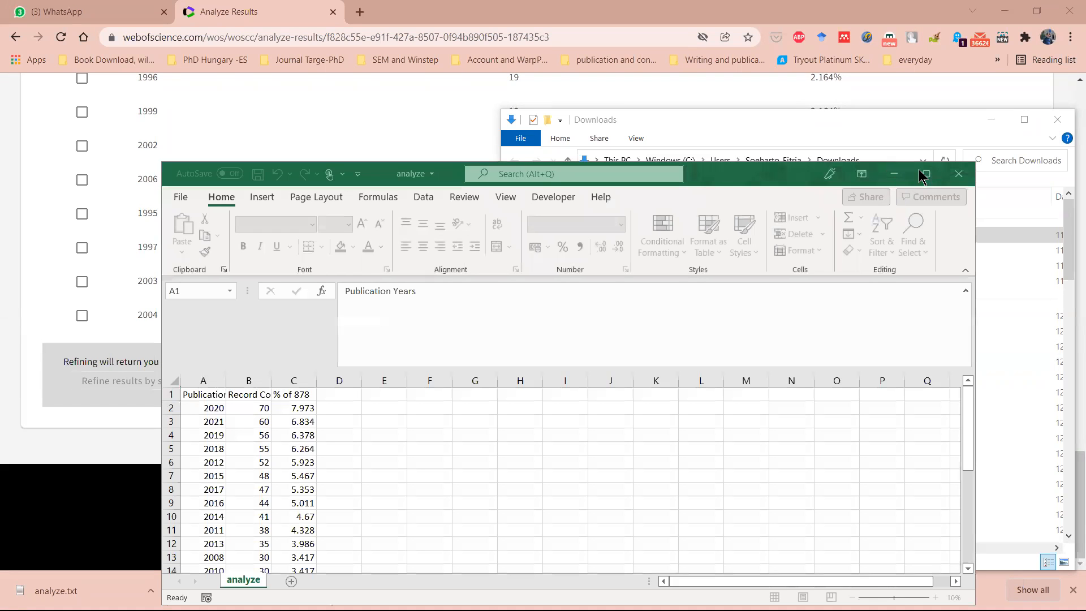
pyautogui.click(923, 176)
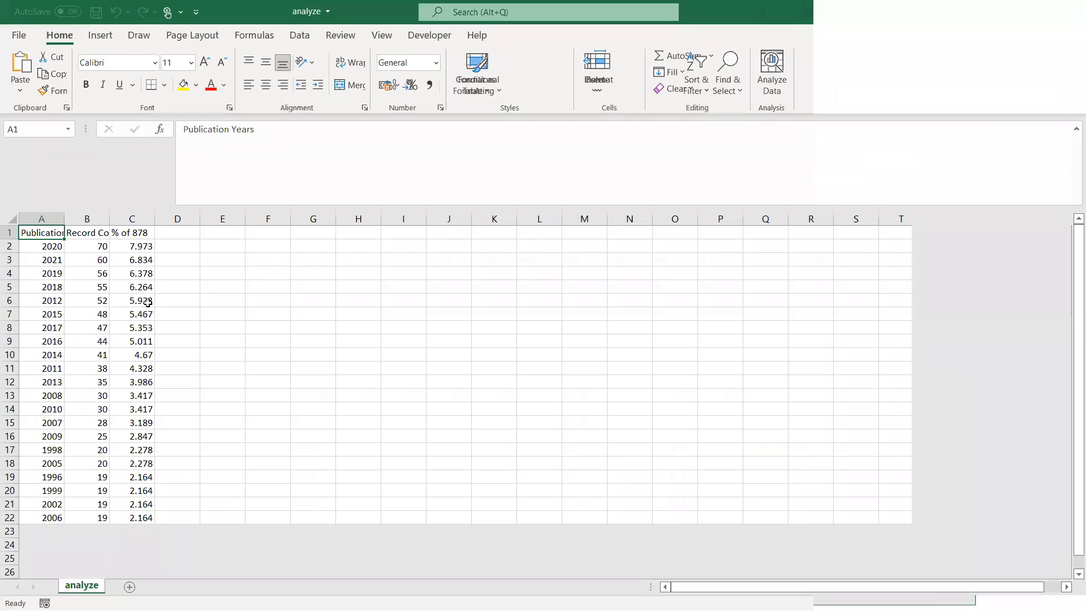
# - Widen columns B and C so the Record Count and percentage headers fit, and review the publication year rows
pyautogui.click(97, 248)
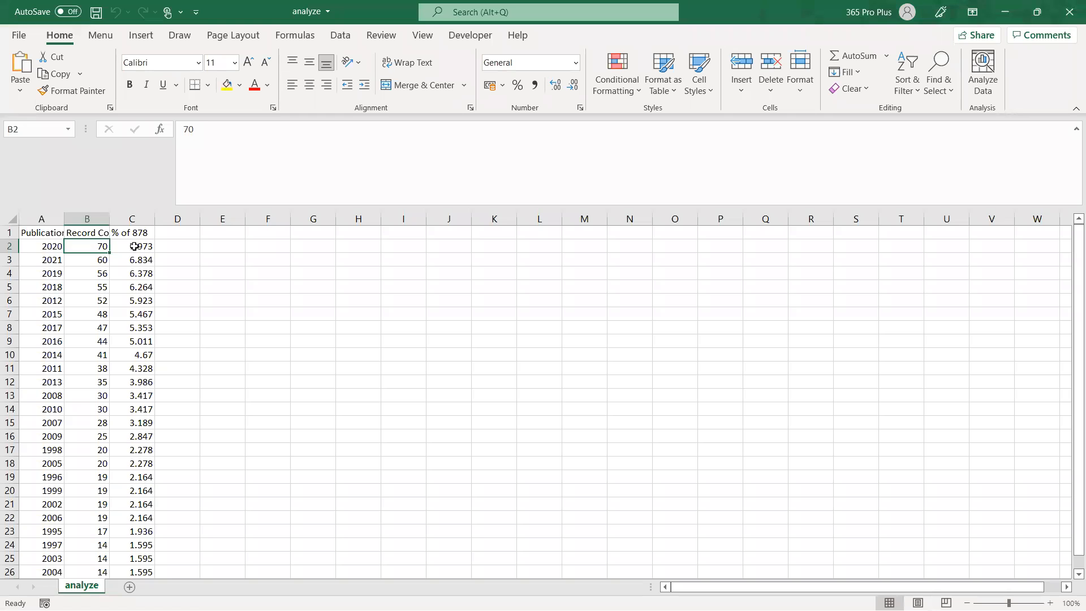
pyautogui.click(134, 247)
pyautogui.click(98, 247)
pyautogui.click(53, 242)
pyautogui.click(94, 232)
pyautogui.moveTo(111, 221); pyautogui.dragTo(187, 215)
pyautogui.moveTo(114, 245); pyautogui.dragTo(147, 460)
pyautogui.scroll(-2, 145, 439)
pyautogui.scroll(2, 146, 439)
pyautogui.moveTo(42, 250); pyautogui.dragTo(142, 270)
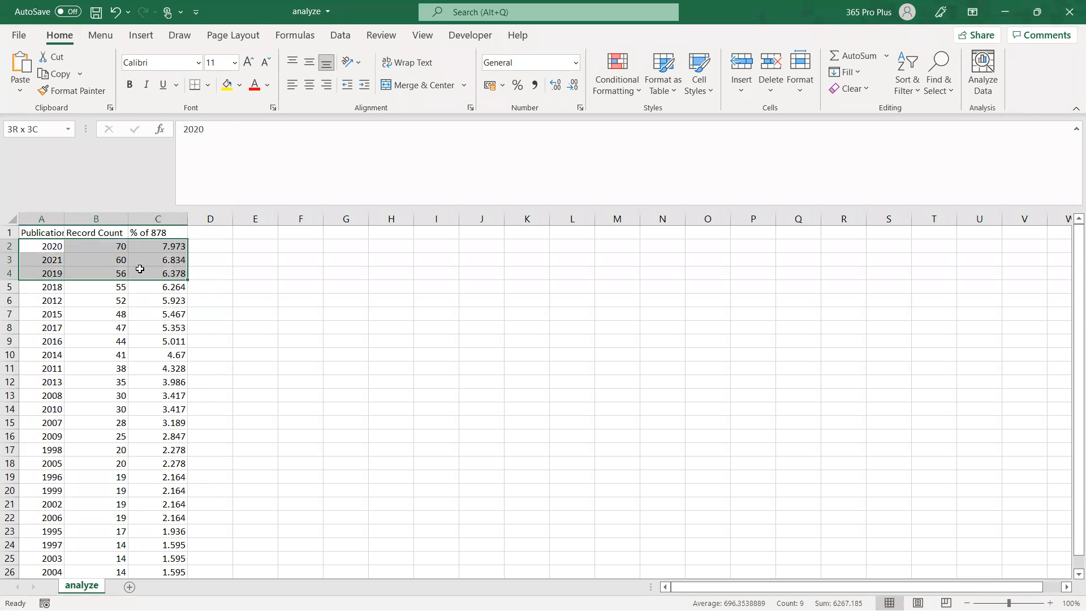
# - Shorten the header in C1 to "%"
pyautogui.click(161, 234)
pyautogui.doubleClick(162, 234)
pyautogui.moveTo(167, 234); pyautogui.dragTo(139, 233)
pyautogui.press('BackSpace')
pyautogui.click(91, 301)
# - Select the table A1:C26 and preview the line and statistical chart types, including Pareto
pyautogui.moveTo(48, 248); pyautogui.dragTo(165, 543)
pyautogui.scroll(1, 163, 541)
pyautogui.click(68, 315)
pyautogui.moveTo(57, 235); pyautogui.dragTo(154, 542)
pyautogui.click(144, 40)
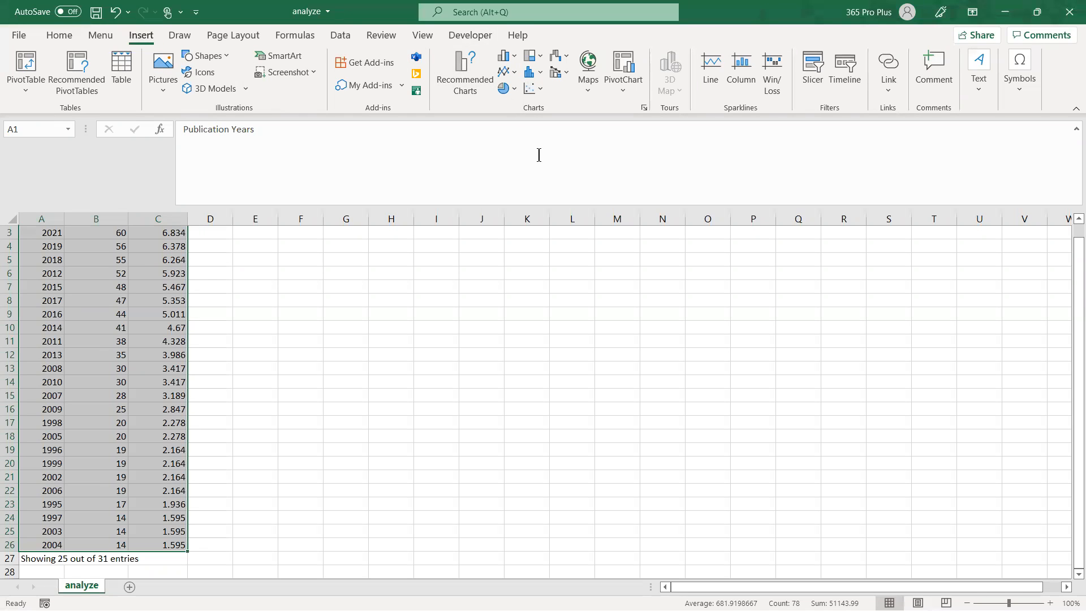
pyautogui.click(338, 39)
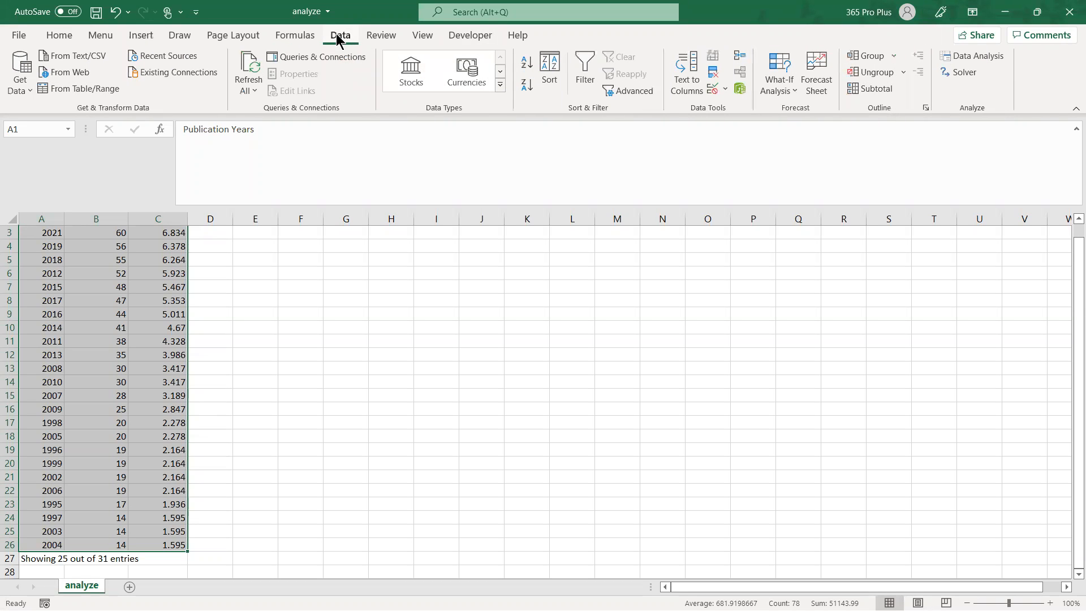
pyautogui.click(148, 37)
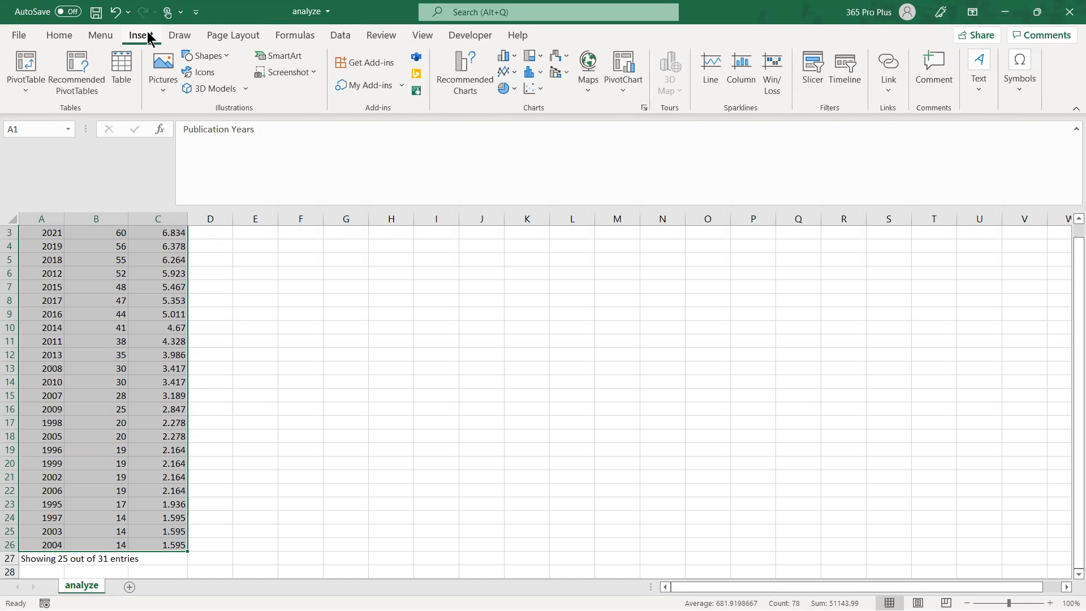
pyautogui.click(503, 74)
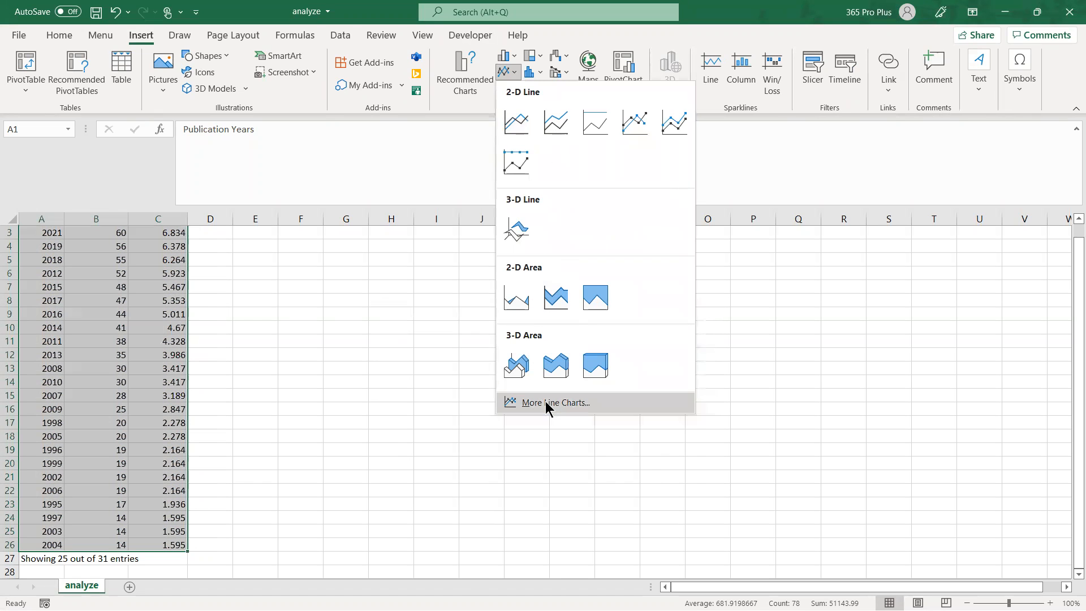
pyautogui.click(530, 72)
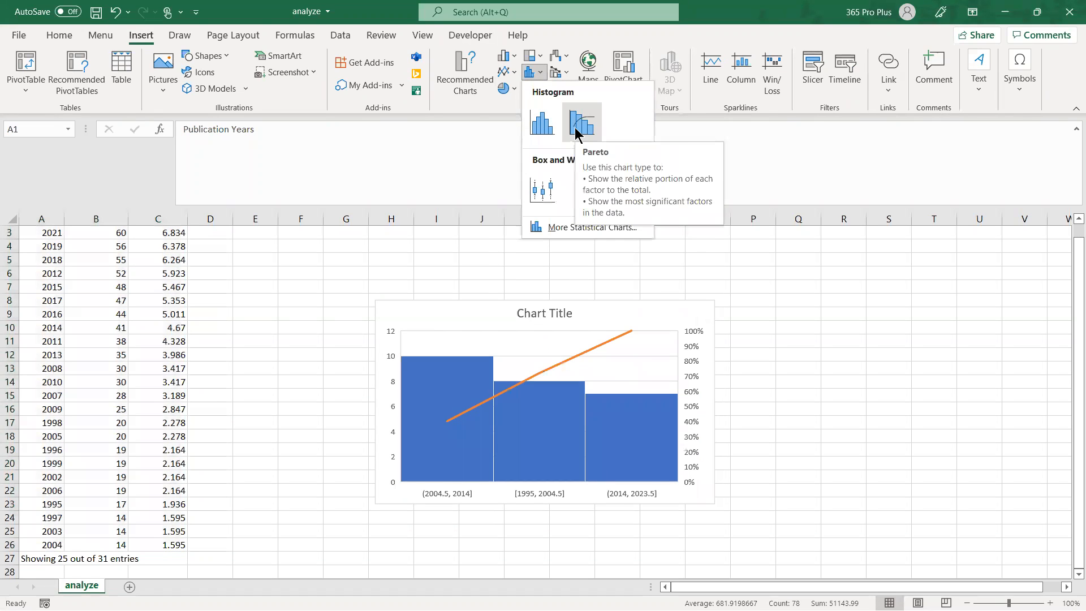
pyautogui.scroll(1, 145, 291)
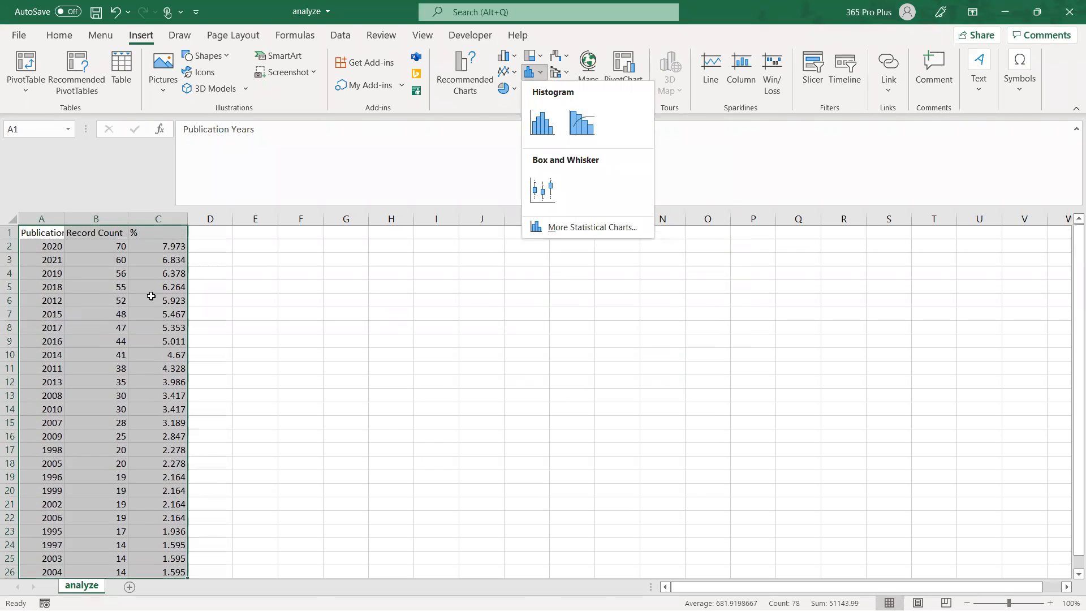
pyautogui.press('Escape')
# - Select the data rows A2:C26 without the headers and preview the pie chart types
pyautogui.click(133, 293)
pyautogui.moveTo(51, 246); pyautogui.dragTo(164, 545)
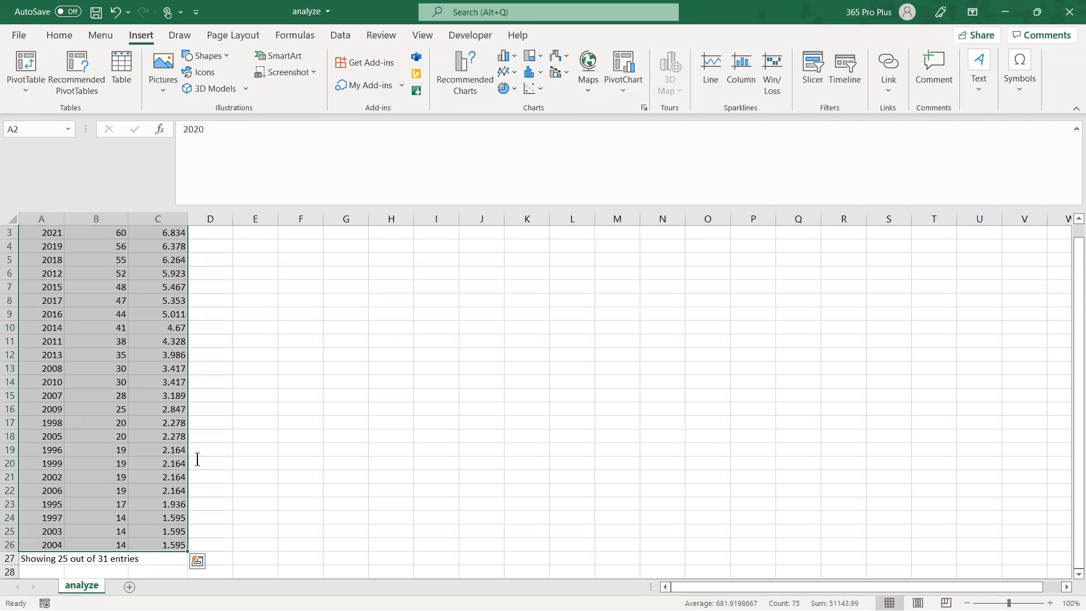
pyautogui.click(504, 88)
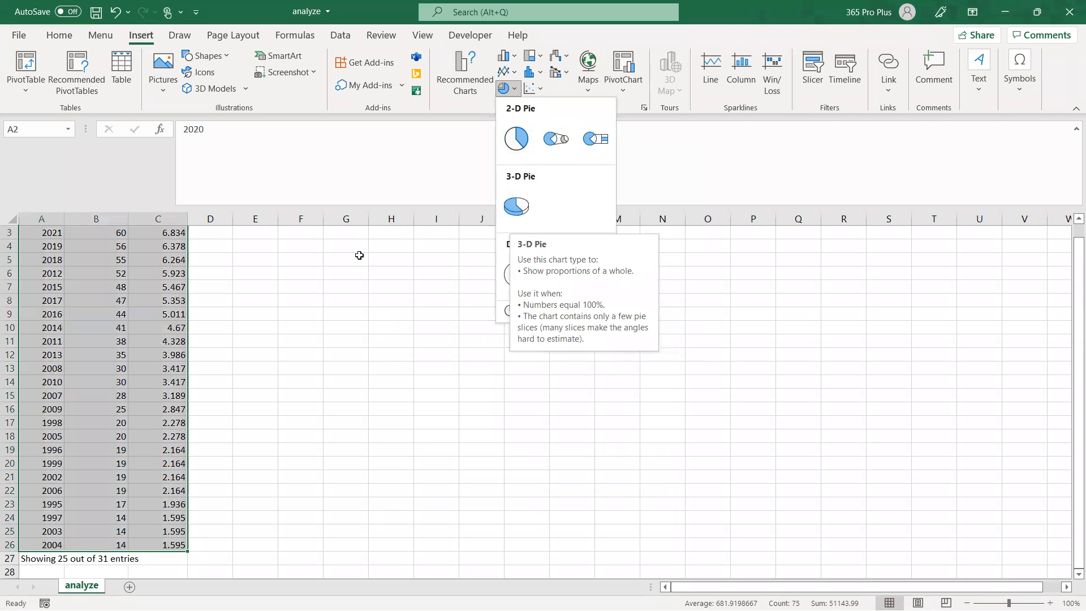
pyautogui.scroll(1, 195, 253)
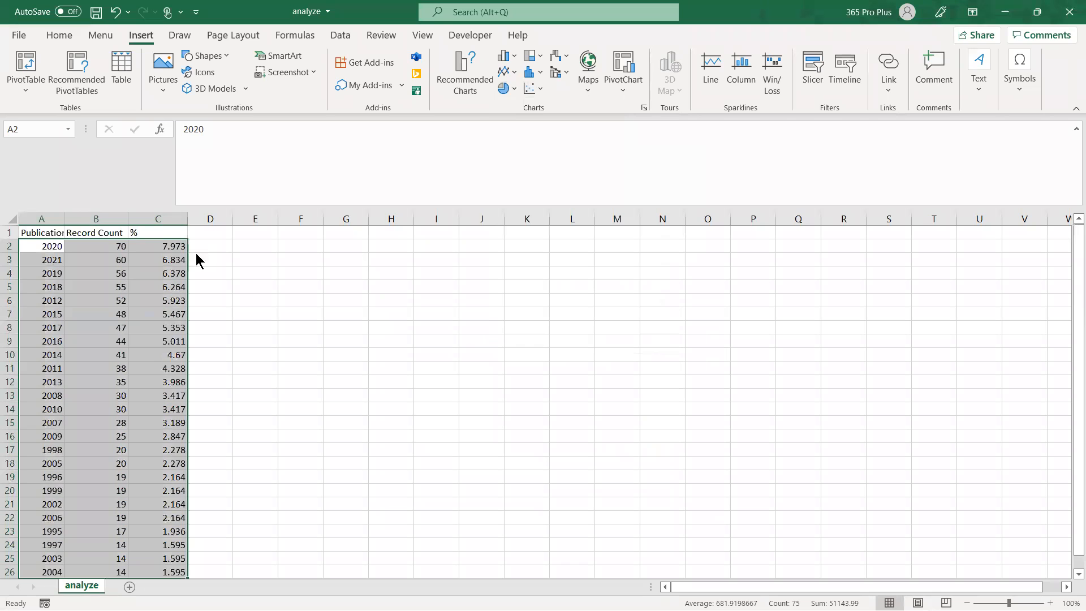
# - Close the analyze workbook without saving its changes and return to the publication years bar chart in Web of Science
pyautogui.click(1037, 12)
pyautogui.click(784, 165)
pyautogui.click(556, 330)
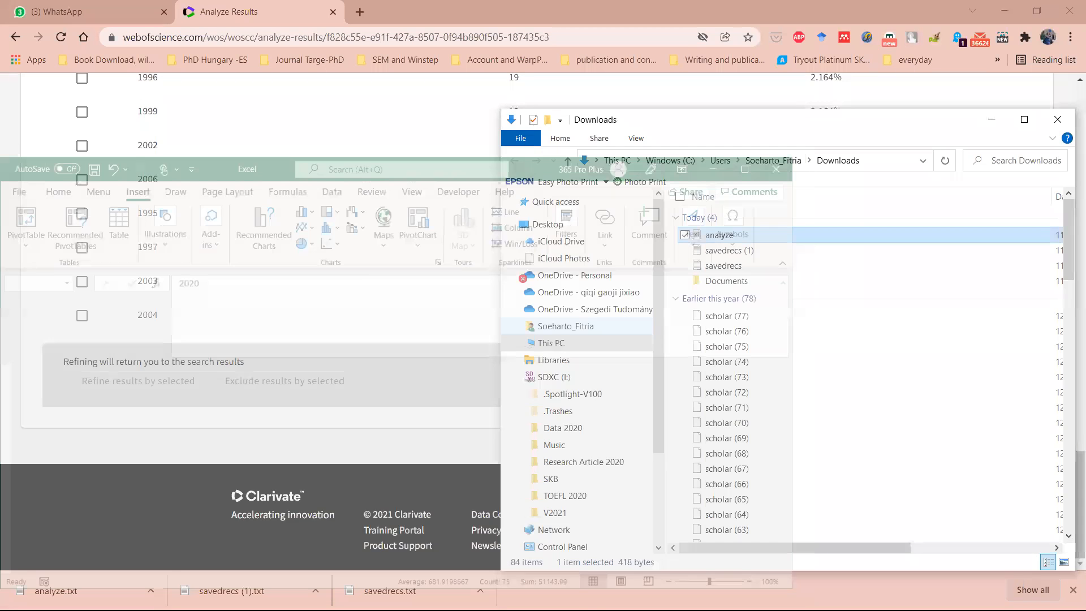
pyautogui.click(360, 274)
pyautogui.scroll(20, 500, 283)
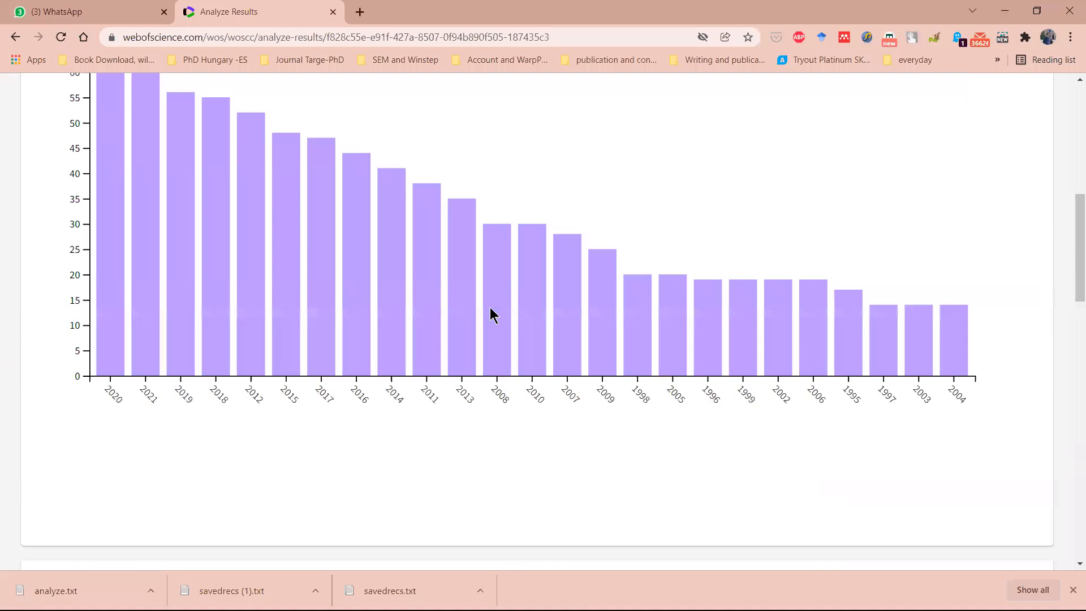
pyautogui.moveTo(604, 394)
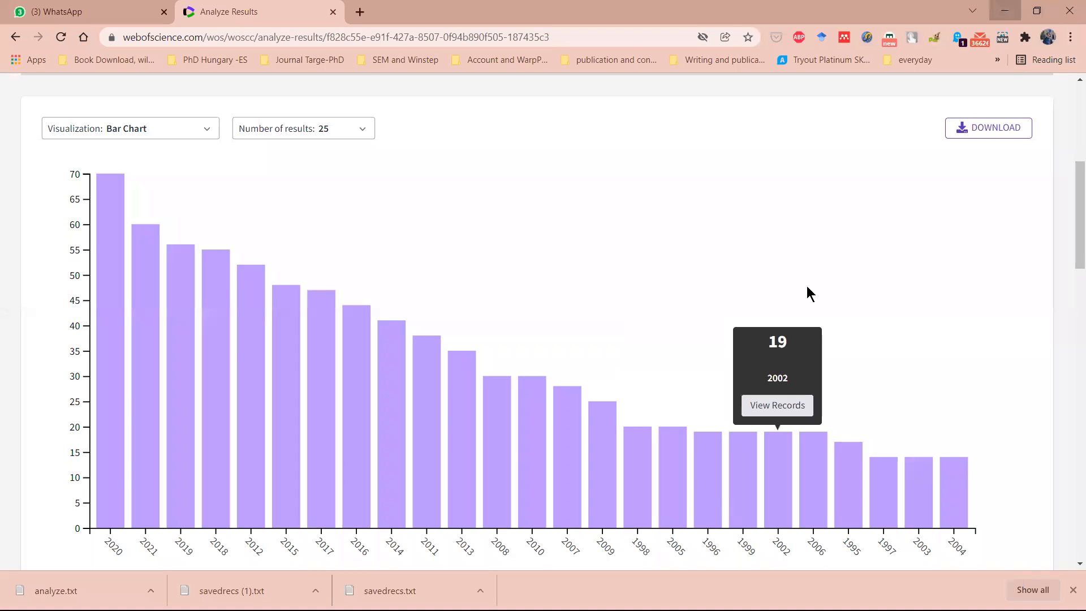
# - Switch to the credit risk PDF in Nitro Pro and check the document types chart and the subject categories table
pyautogui.click(663, 599)
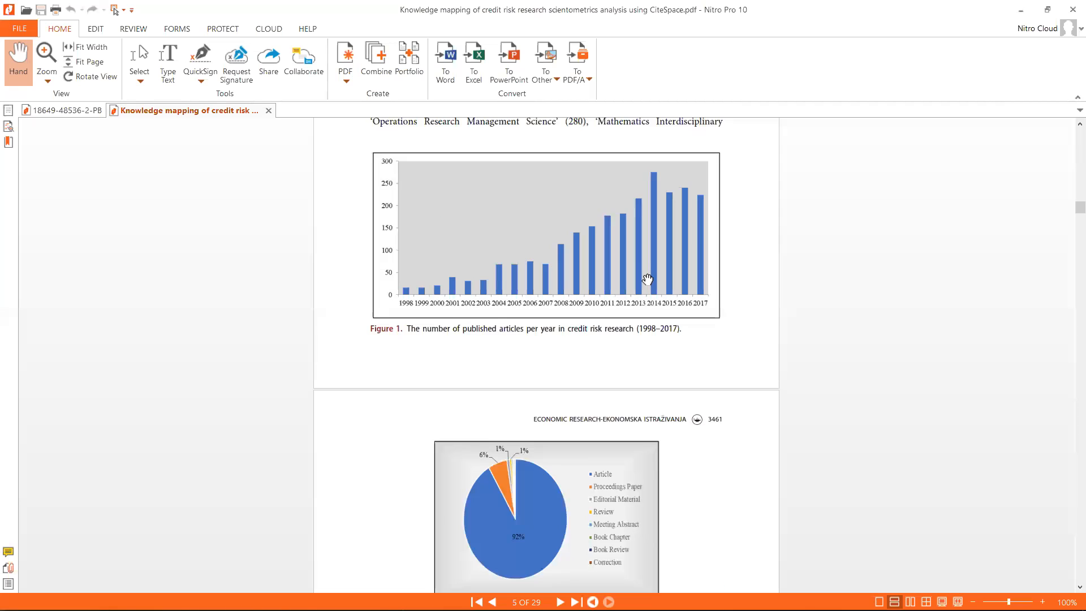
pyautogui.scroll(-5, 648, 280)
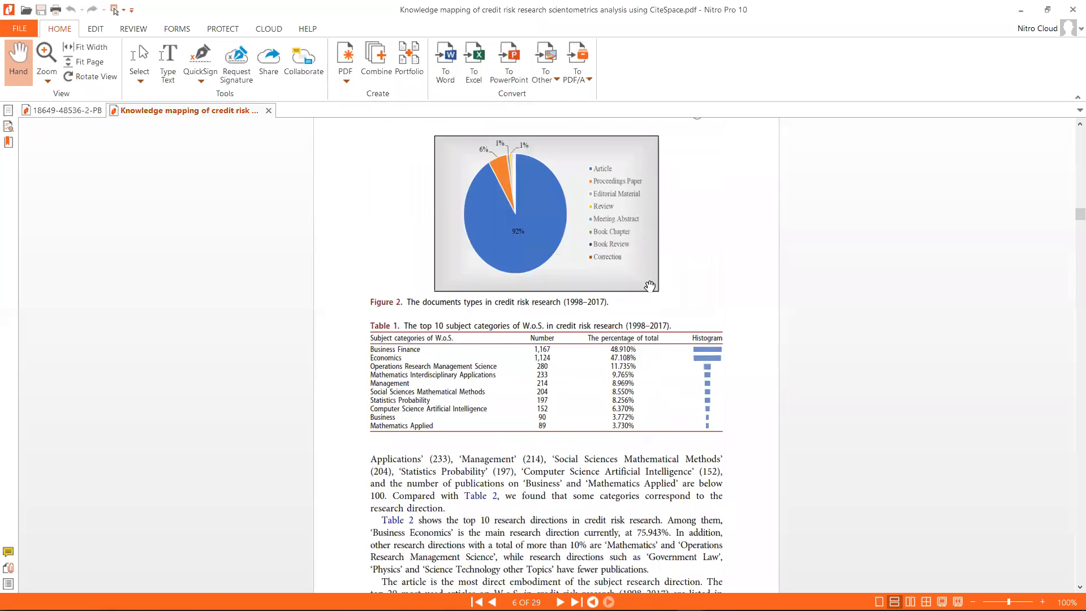
pyautogui.scroll(-2, 650, 286)
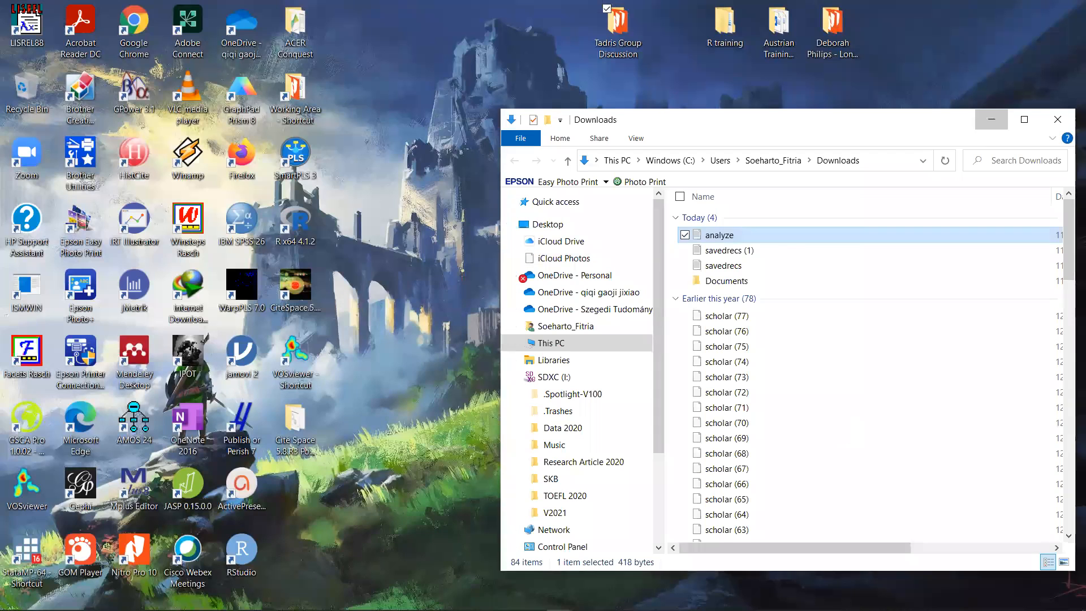
# - Minimize the Downloads window, return to Web of Science and switch the analysis field to Web of Science Categories
pyautogui.click(990, 120)
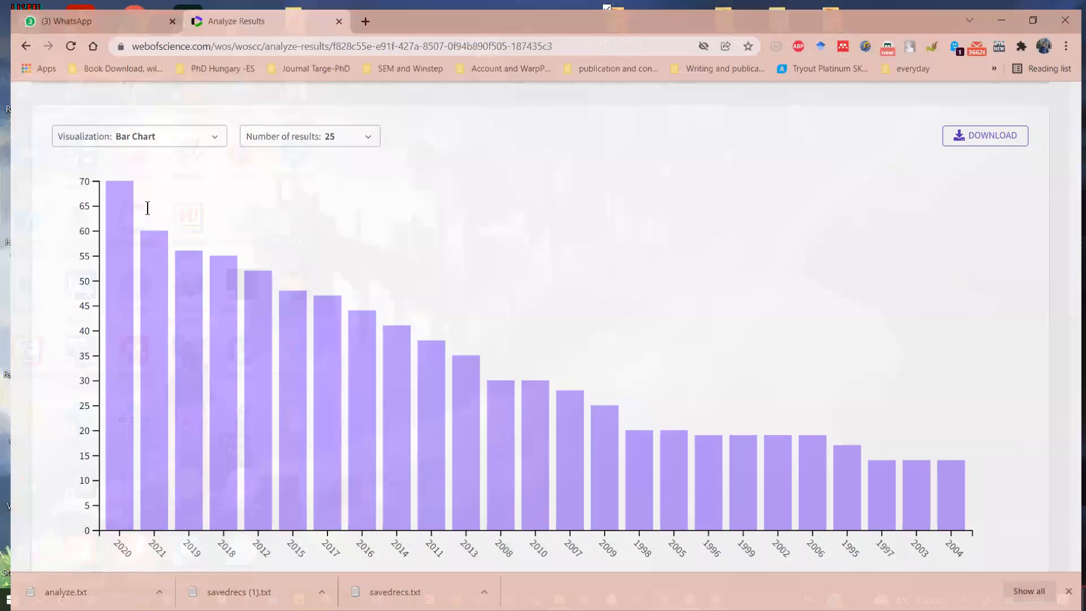
pyautogui.scroll(5, 223, 250)
pyautogui.click(223, 250)
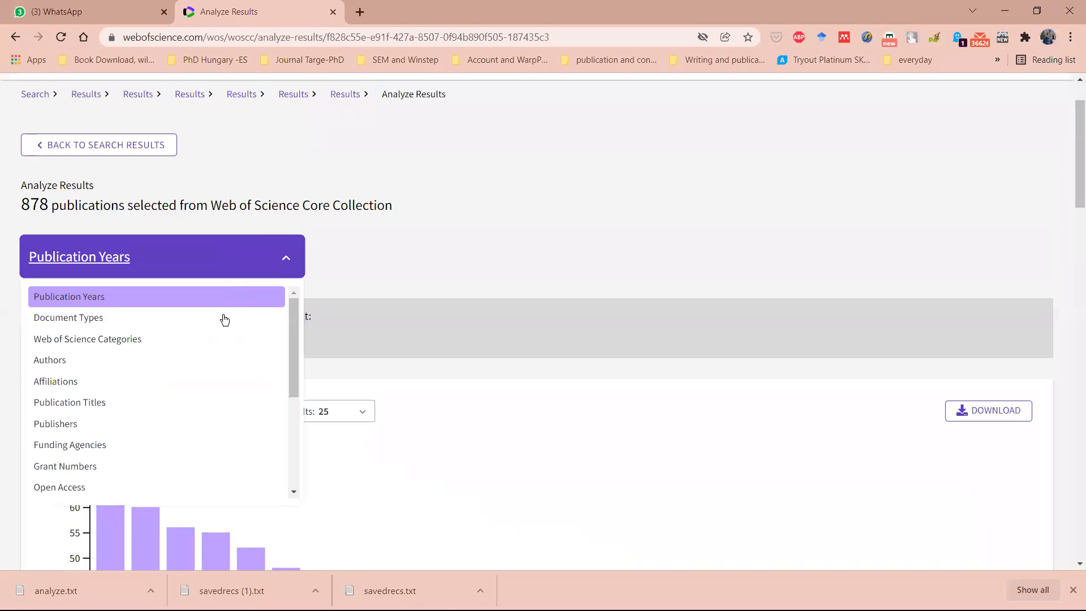
pyautogui.click(209, 341)
# - Keep the categories sorted by results count and set their visualization to Bar Chart
pyautogui.scroll(-4, 104, 194)
pyautogui.click(103, 127)
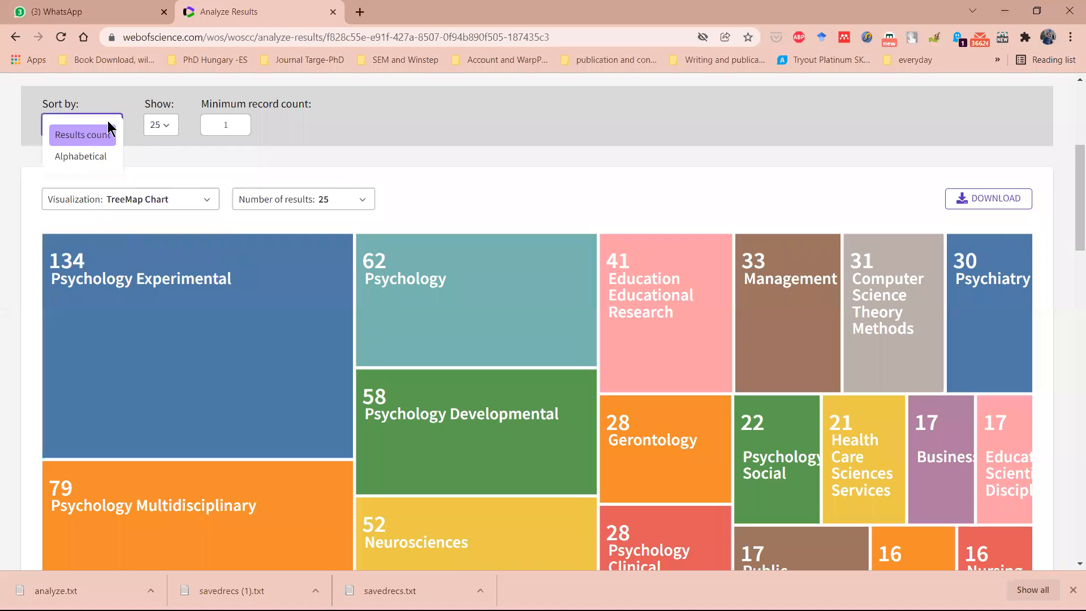
pyautogui.click(168, 196)
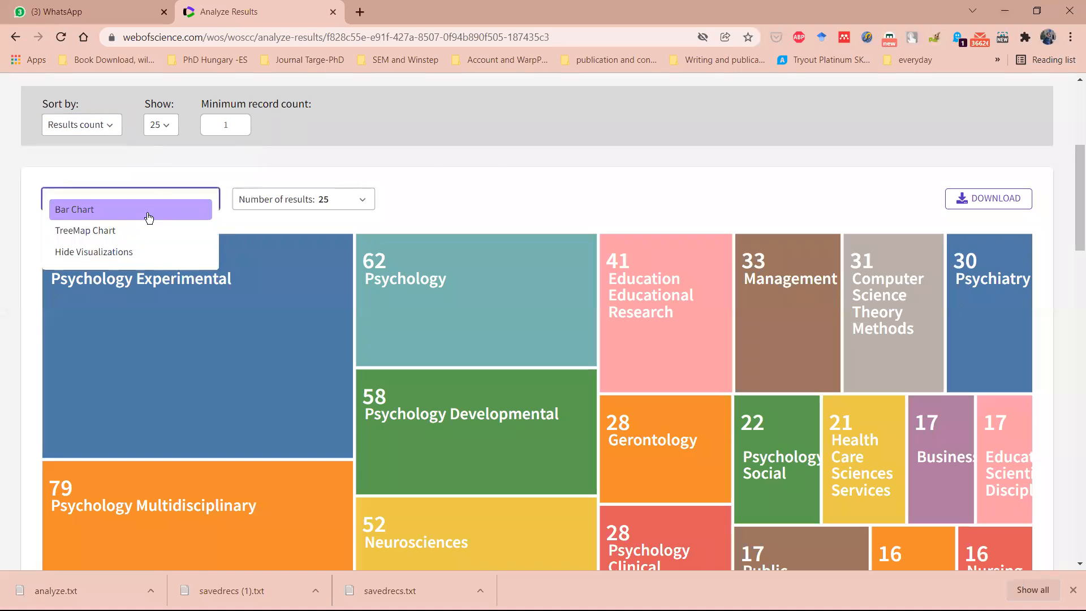
pyautogui.click(148, 213)
# - Examine the Web of Science Categories bar chart and its data table, including the download options for the table
pyautogui.scroll(-4, 204, 244)
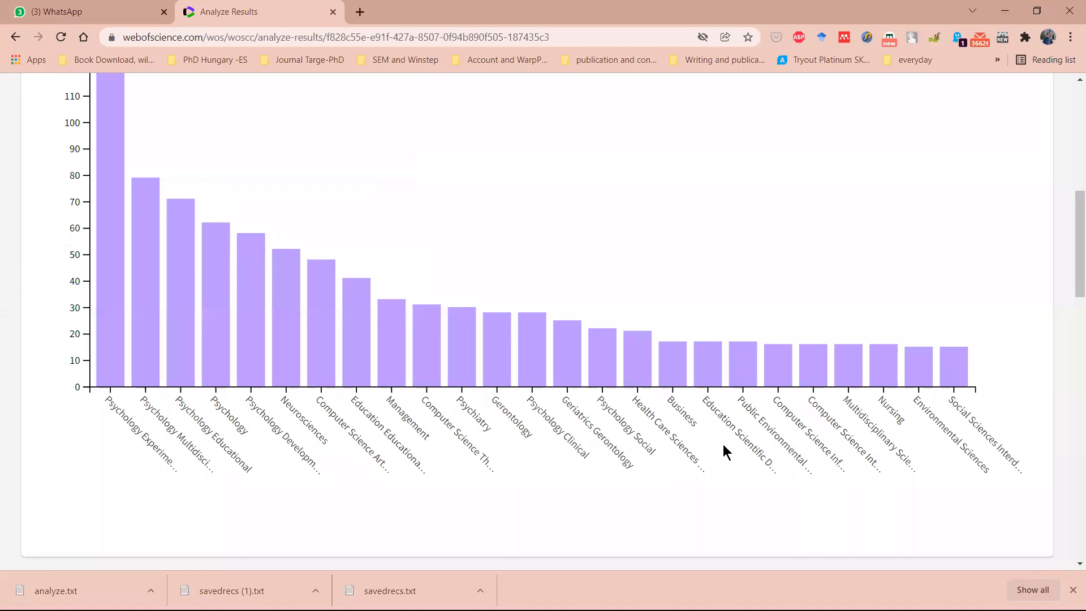
pyautogui.click(768, 434)
pyautogui.scroll(5, 840, 443)
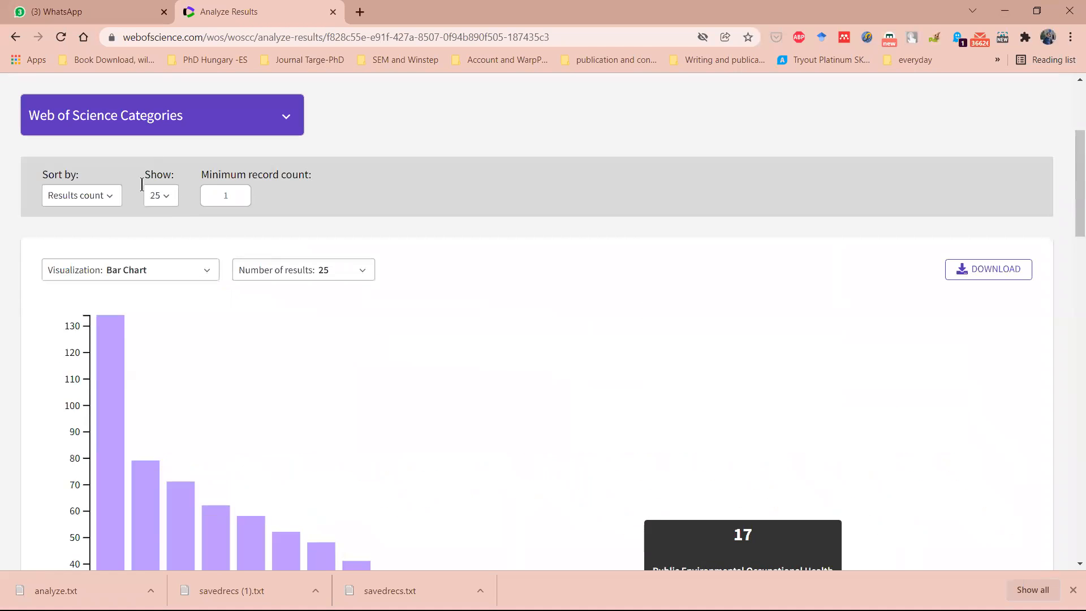
pyautogui.scroll(-15, 559, 341)
pyautogui.scroll(-10, 957, 487)
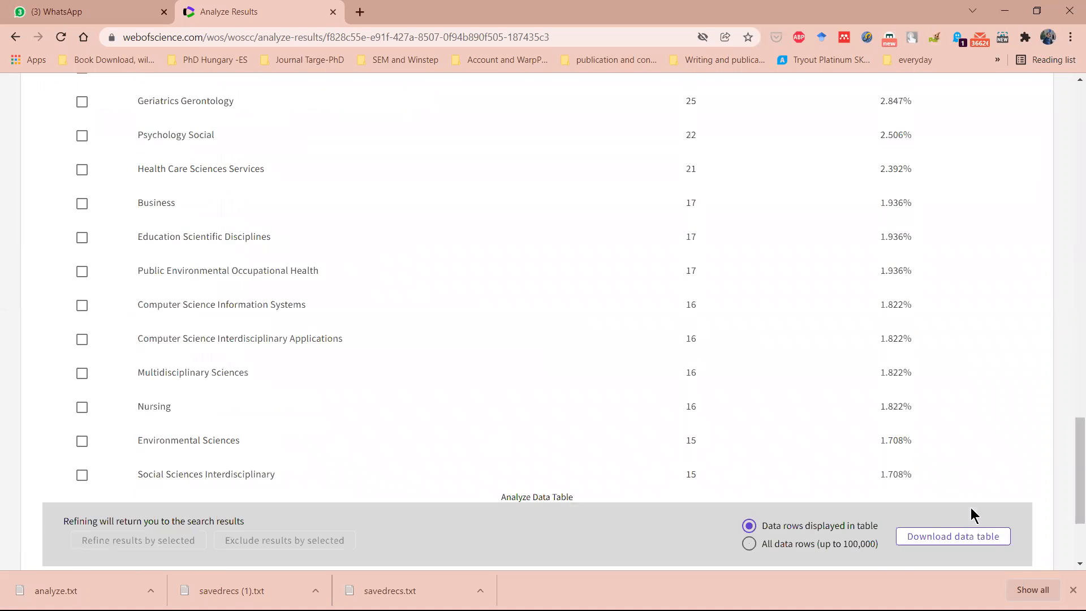
pyautogui.scroll(8, 905, 497)
pyautogui.scroll(10, 852, 460)
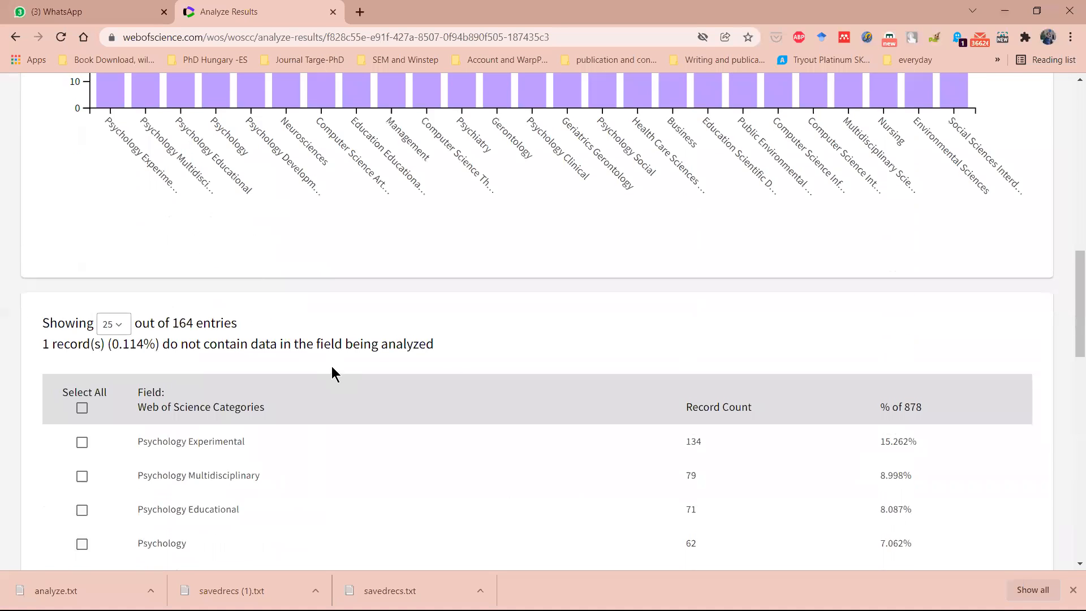
pyautogui.moveTo(540, 367)
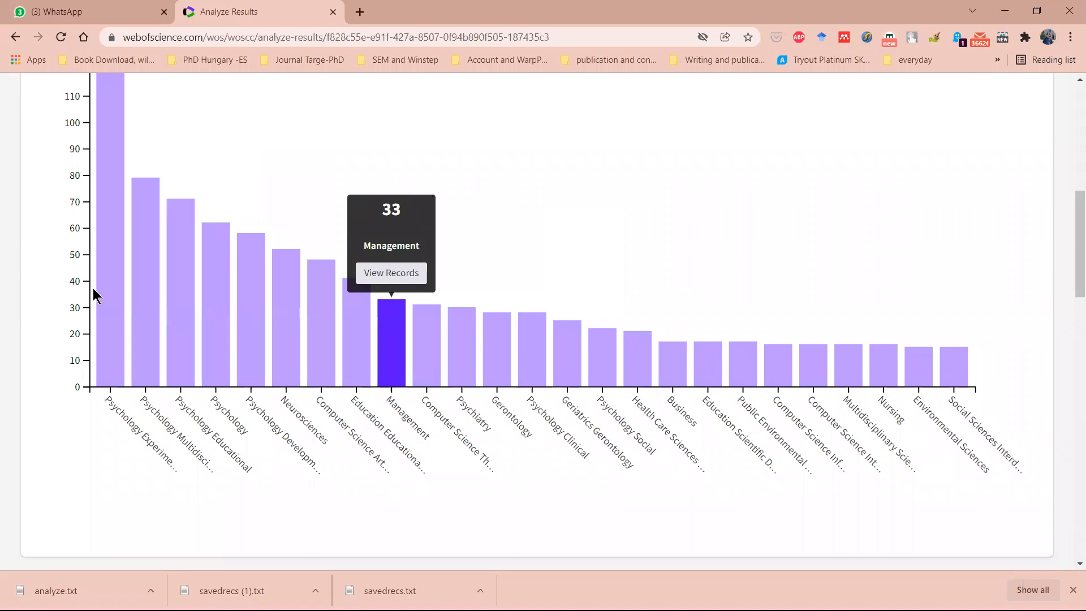
pyautogui.scroll(5, 410, 297)
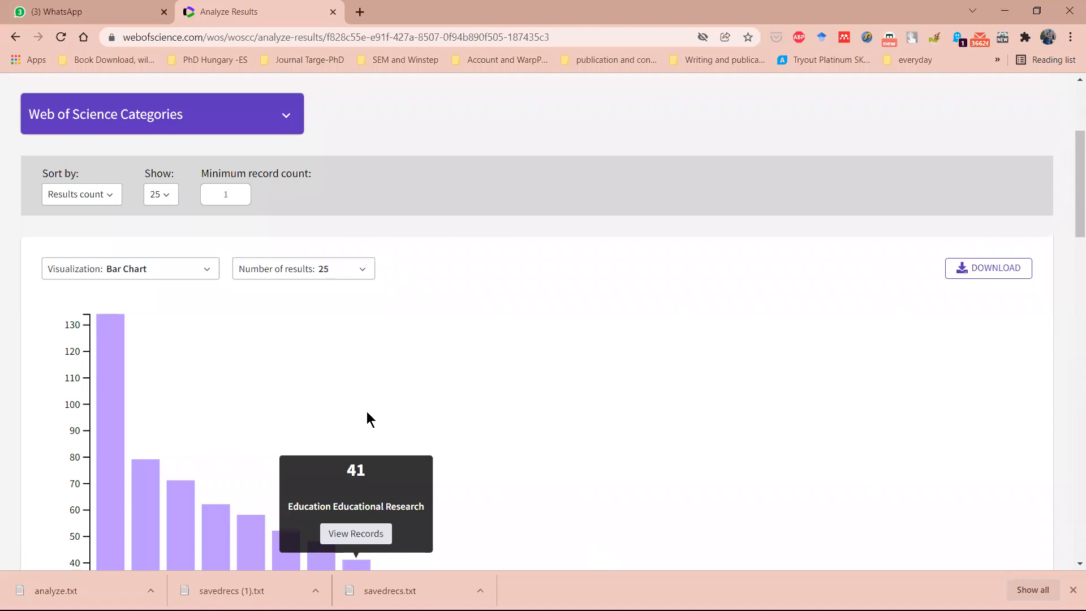
pyautogui.scroll(-10, 373, 416)
pyautogui.scroll(5, 487, 389)
pyautogui.scroll(9, 488, 390)
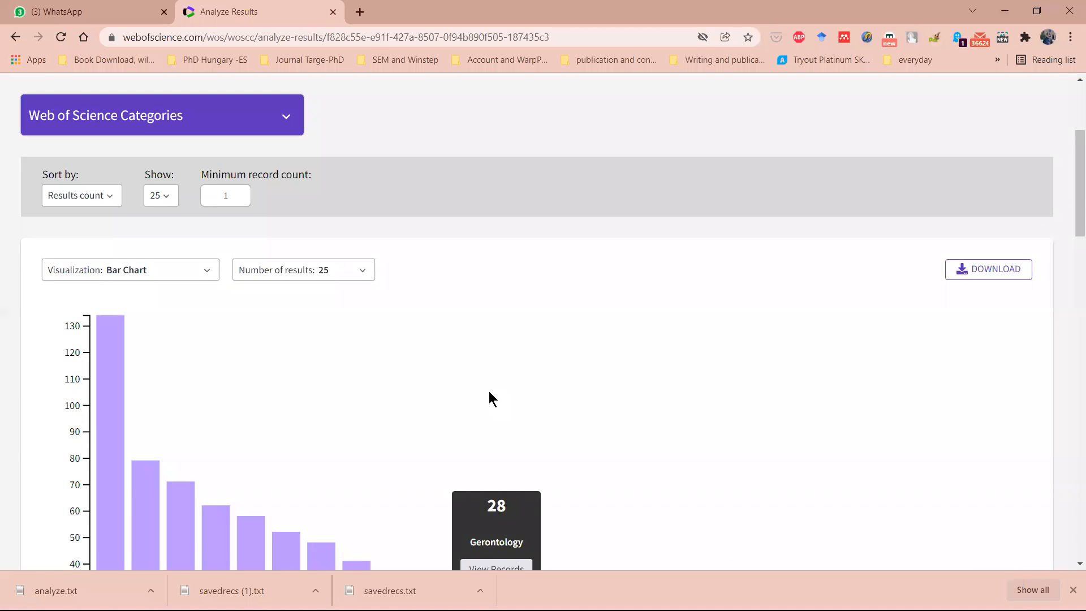
# - Show the downloaded savedrecs files in their folder and rename savedrecs as download_1-500
pyautogui.click(315, 590)
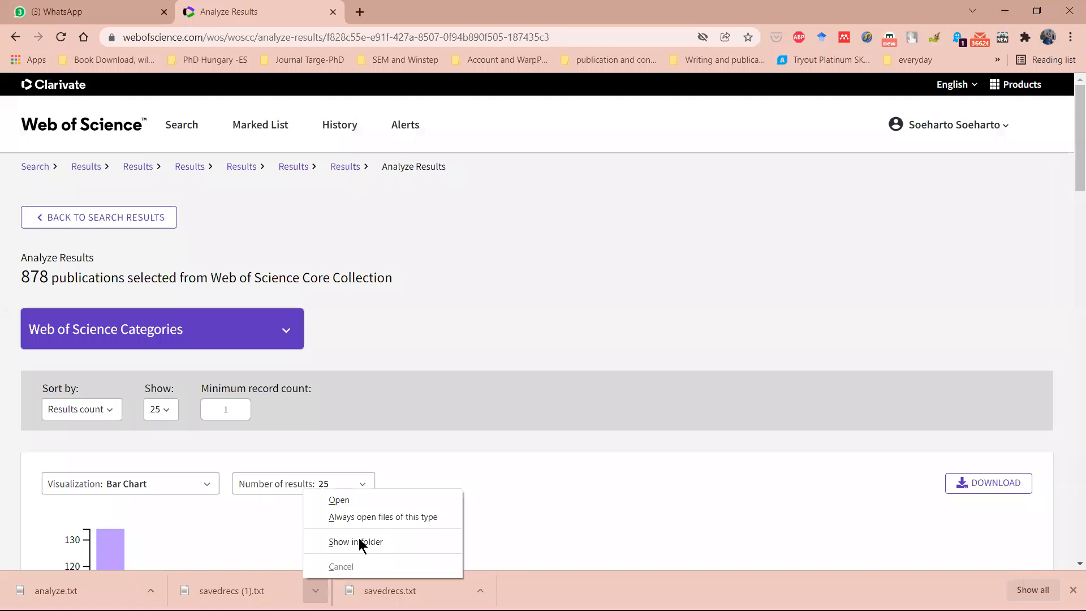
pyautogui.click(361, 542)
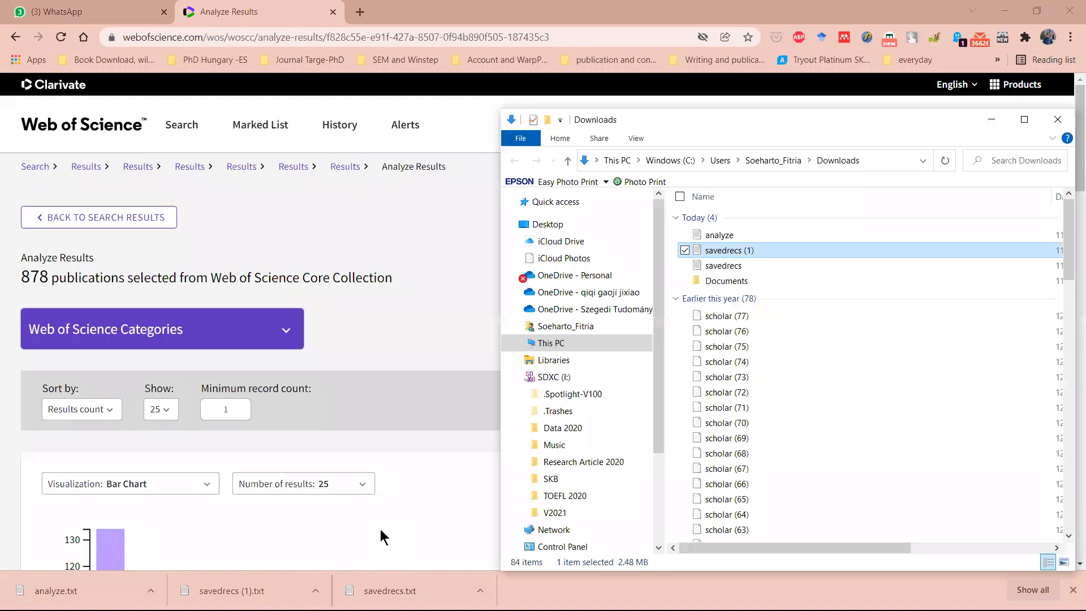
pyautogui.click(751, 264)
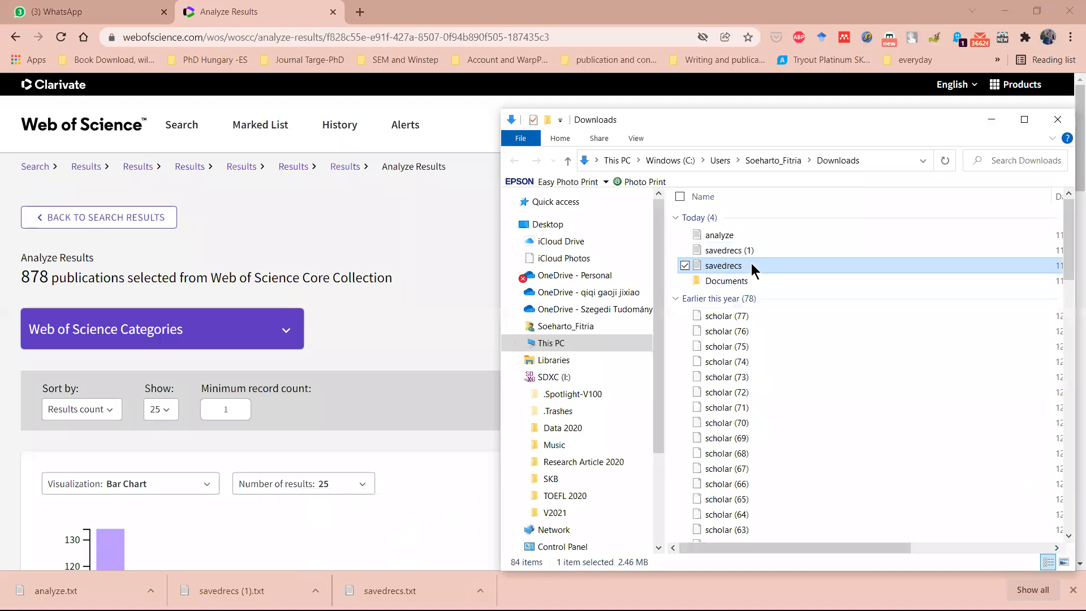
pyautogui.rightClick(751, 264)
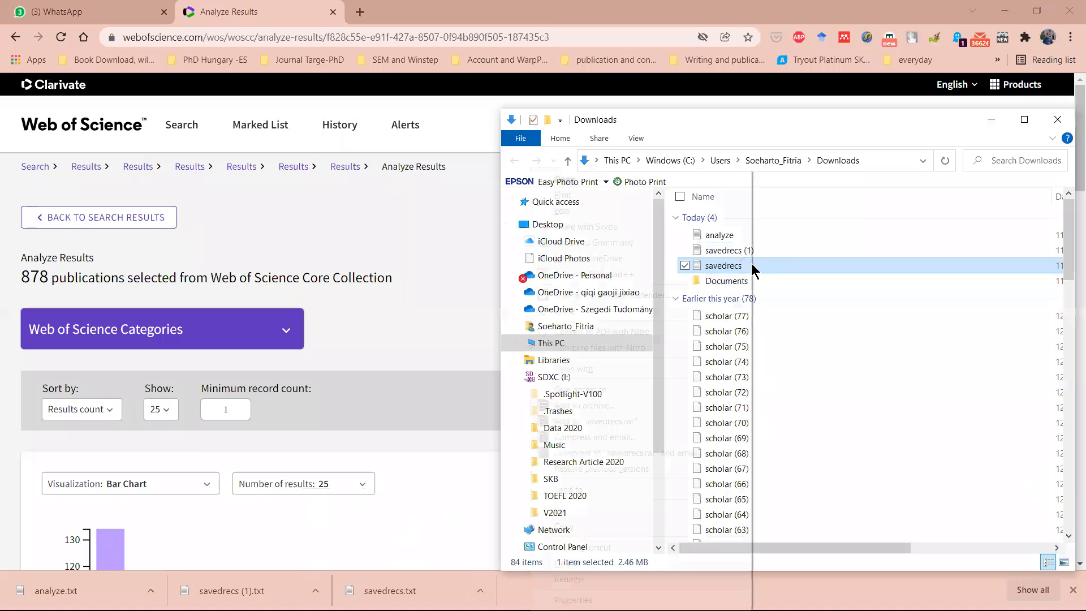
pyautogui.click(623, 577)
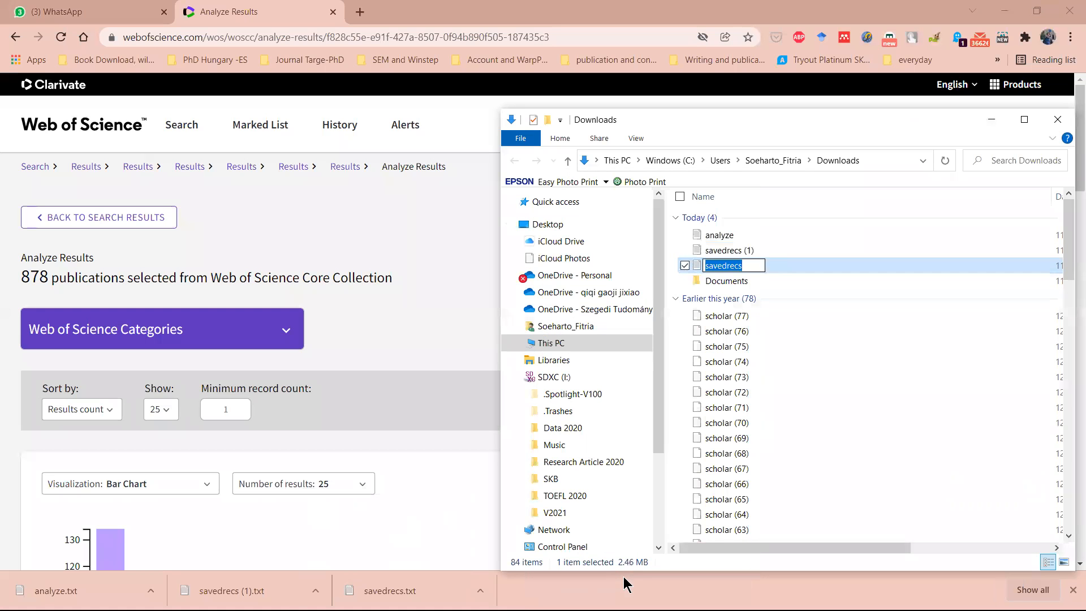
pyautogui.write('dowloa')
pyautogui.press('BackSpace')
pyautogui.press('BackSpace')
pyautogui.write('oad')
pyautogui.press('BackSpace')
pyautogui.press('BackSpace')
pyautogui.press('BackSpace')
pyautogui.press('BackSpace')
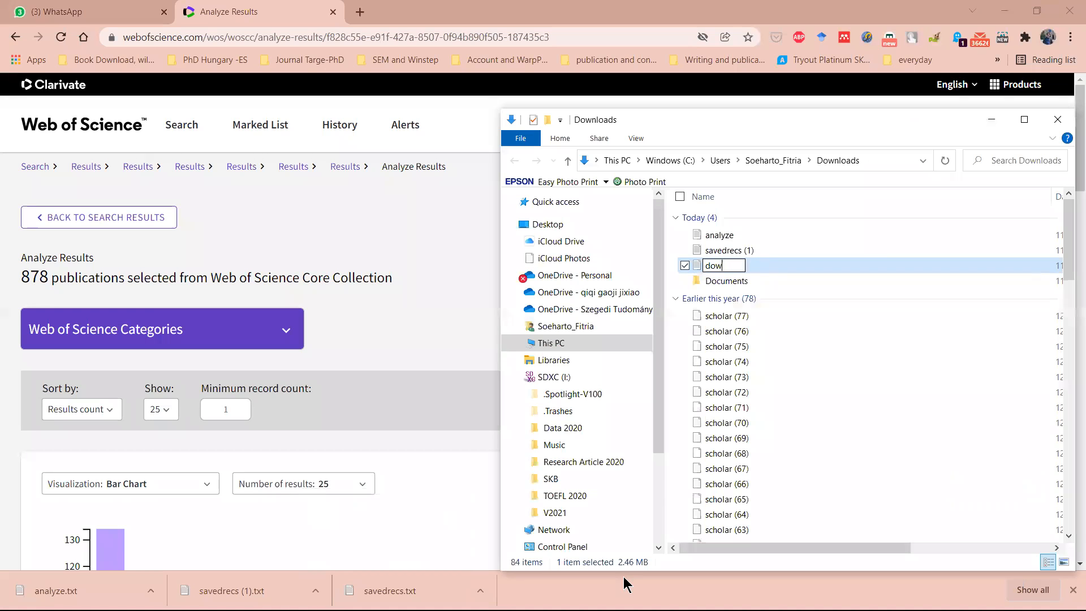
pyautogui.write('nload')
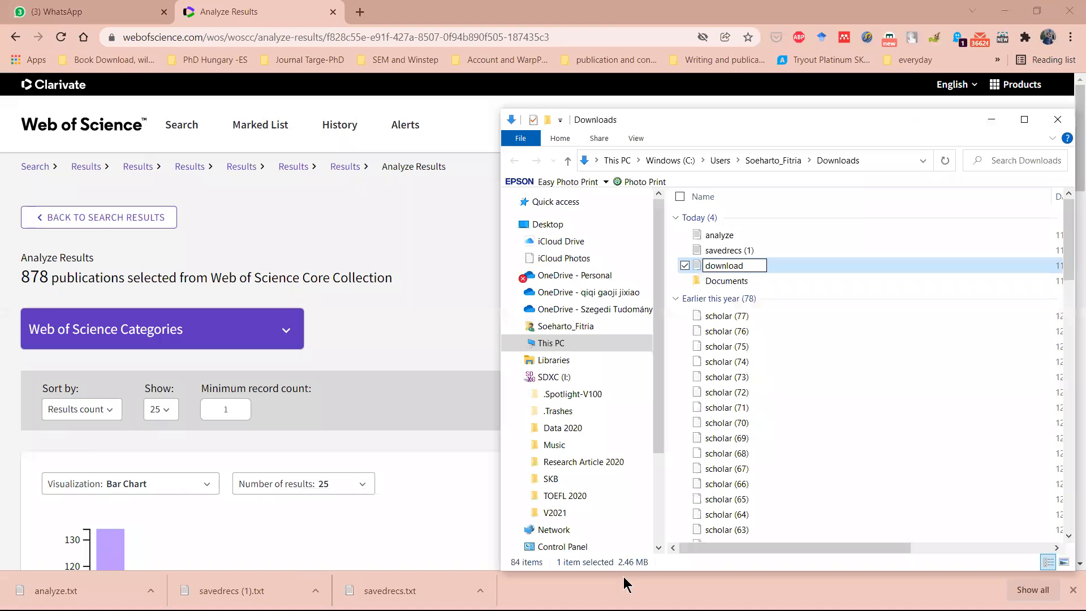
pyautogui.press('\\')
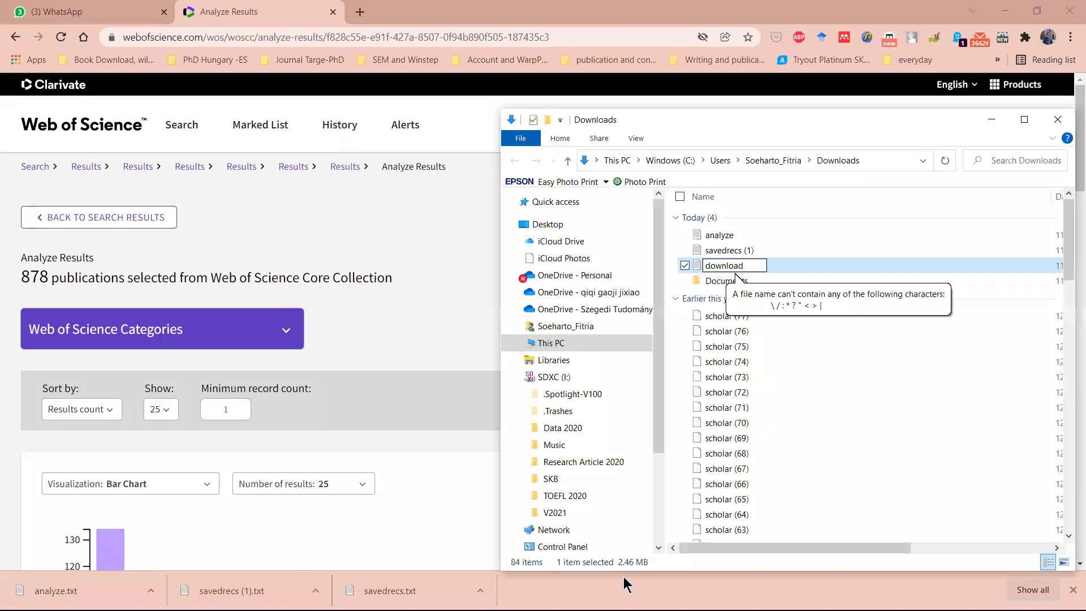
pyautogui.press('super+space')
pyautogui.write('_')
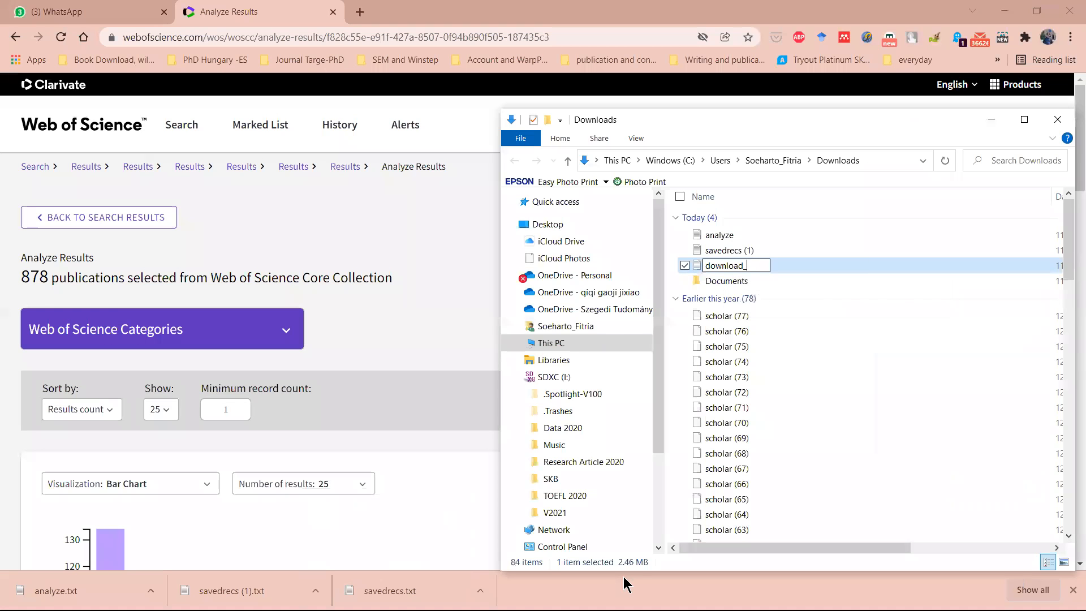
pyautogui.write('1-500')
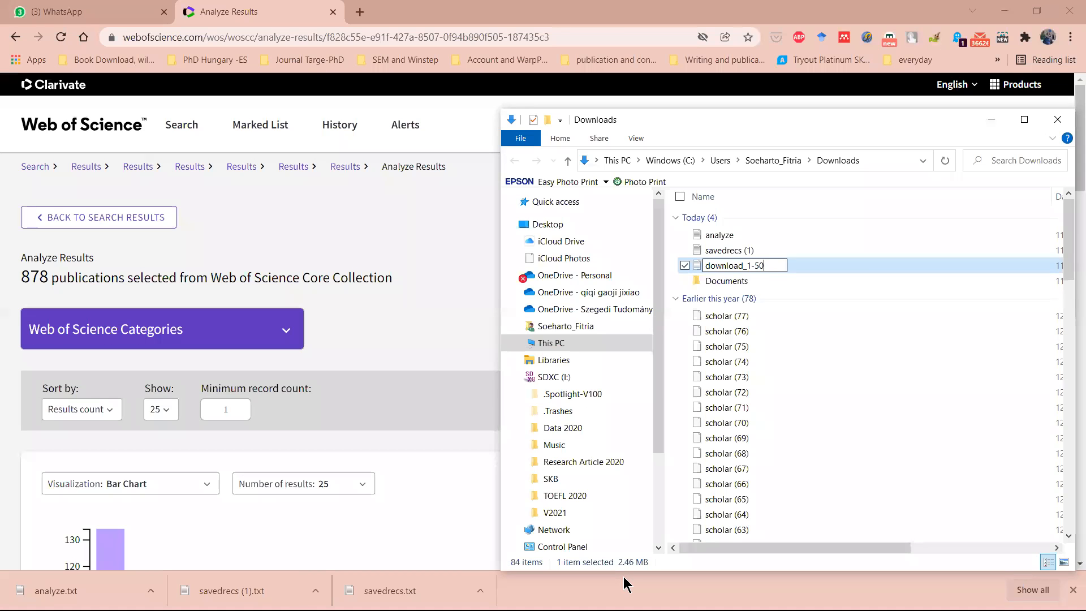
# - Rename the savedrecs (1) file as download_501-878
pyautogui.click(737, 254)
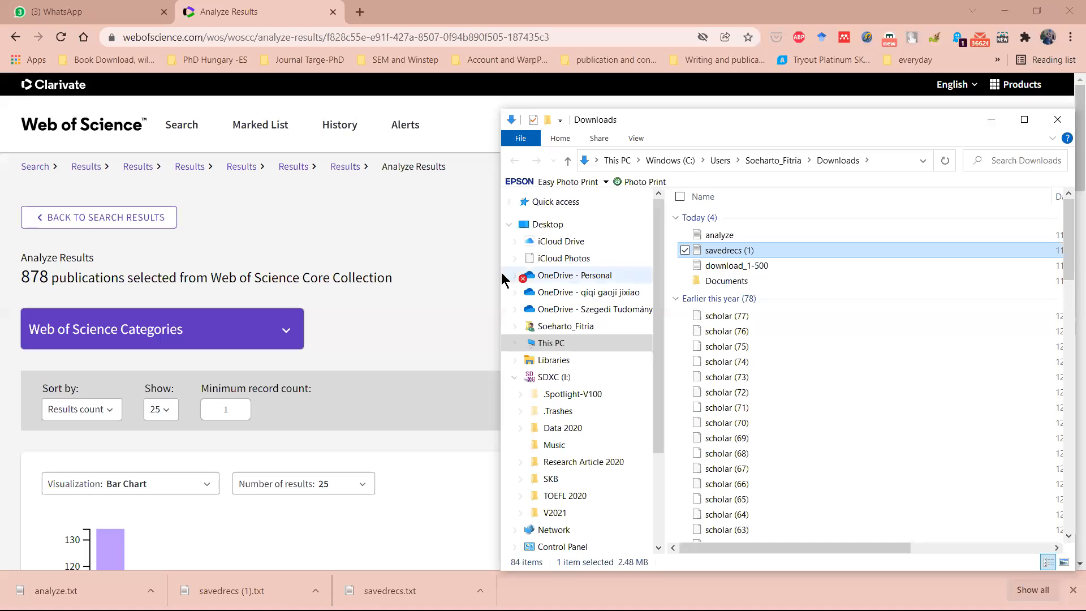
pyautogui.rightClick(723, 252)
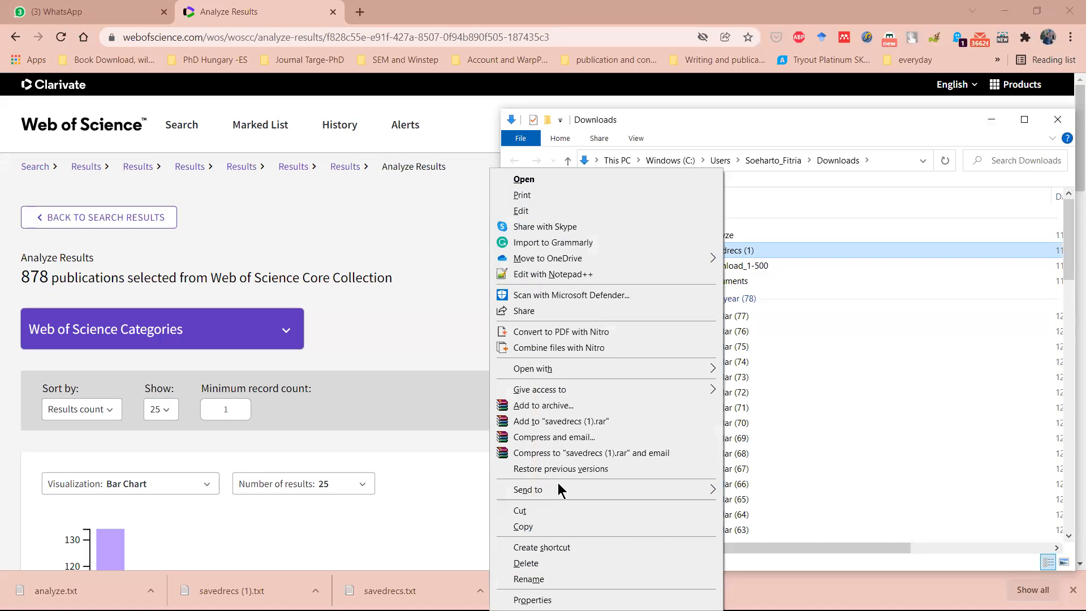
pyautogui.click(526, 579)
pyautogui.write('d')
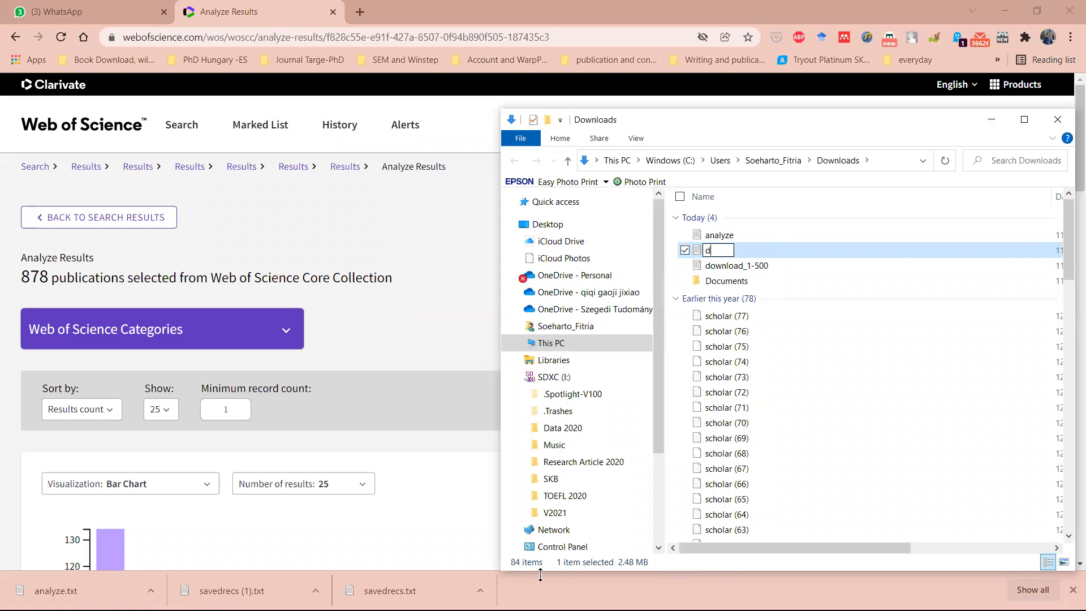
pyautogui.write('ownload_501-878')
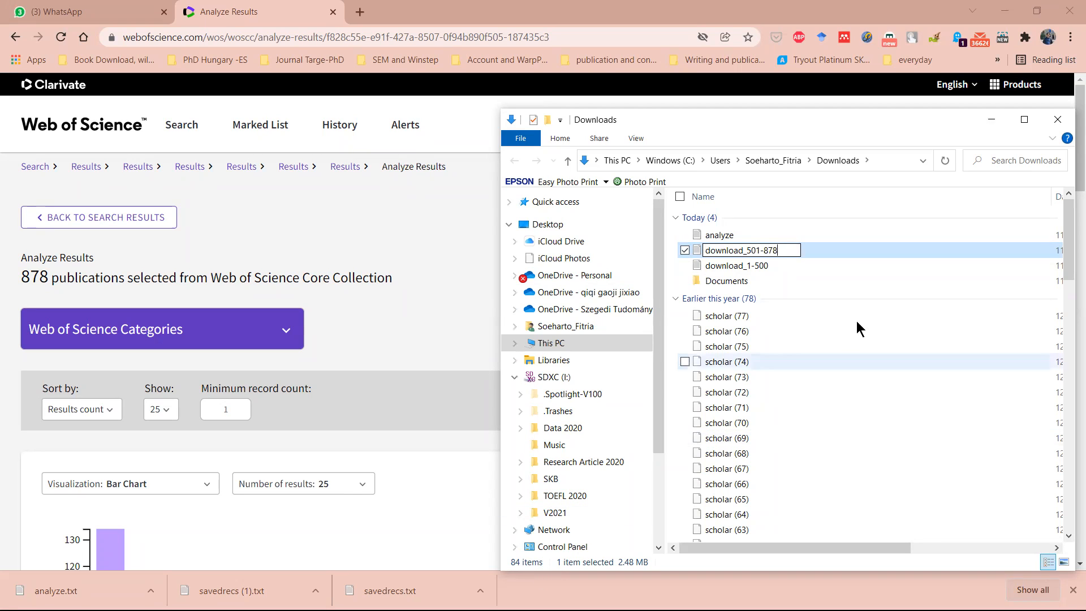
pyautogui.press('Return')
# - Place both renamed download files on the clipboard and minimize the open windows to reach the desktop
pyautogui.keyDown('ctrl'); pyautogui.click(801, 263); pyautogui.keyUp('ctrl')
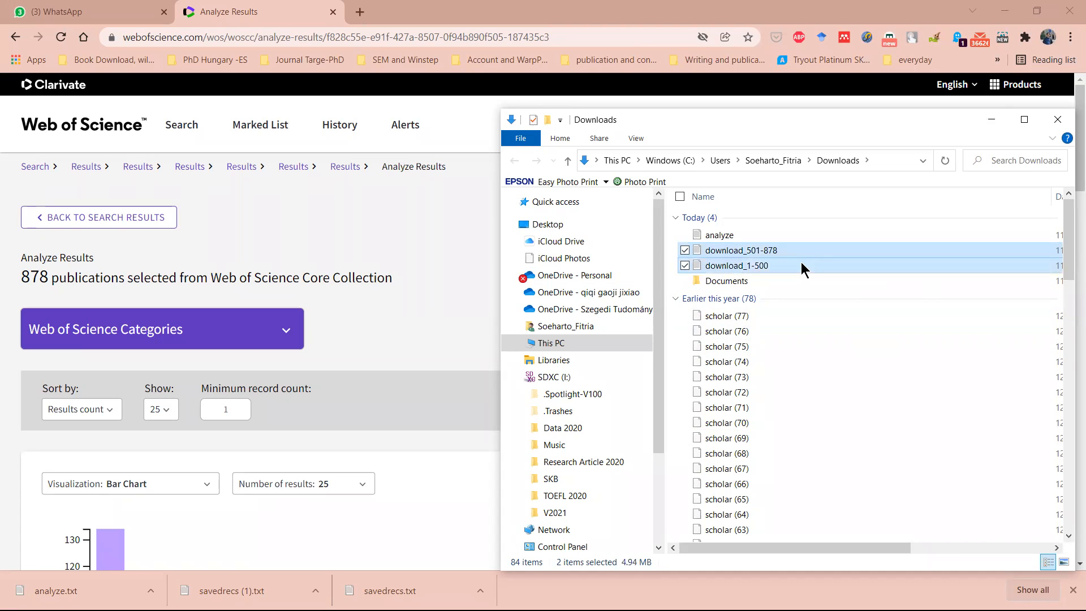
pyautogui.click(990, 121)
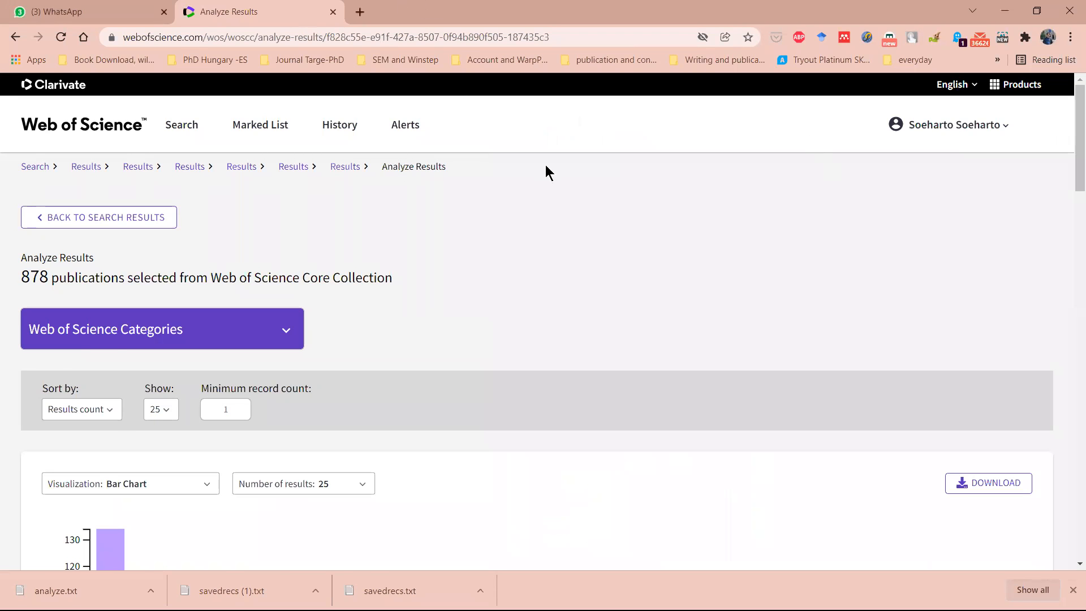
pyautogui.press('super+Down')
pyautogui.press('super+Down')
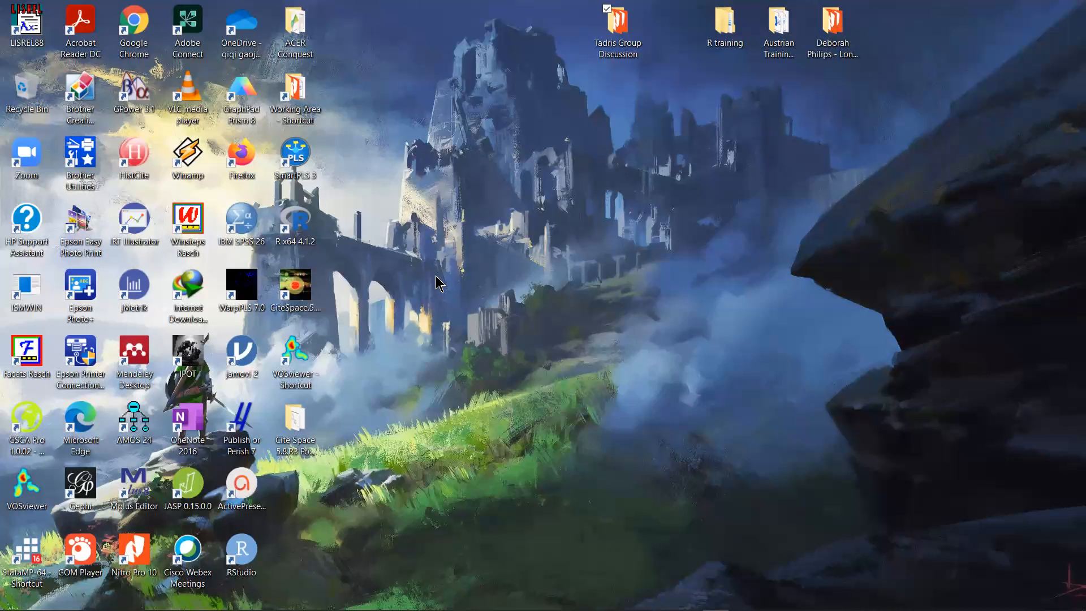
# - Create a new folder named Data on the desktop
pyautogui.rightClick(509, 248)
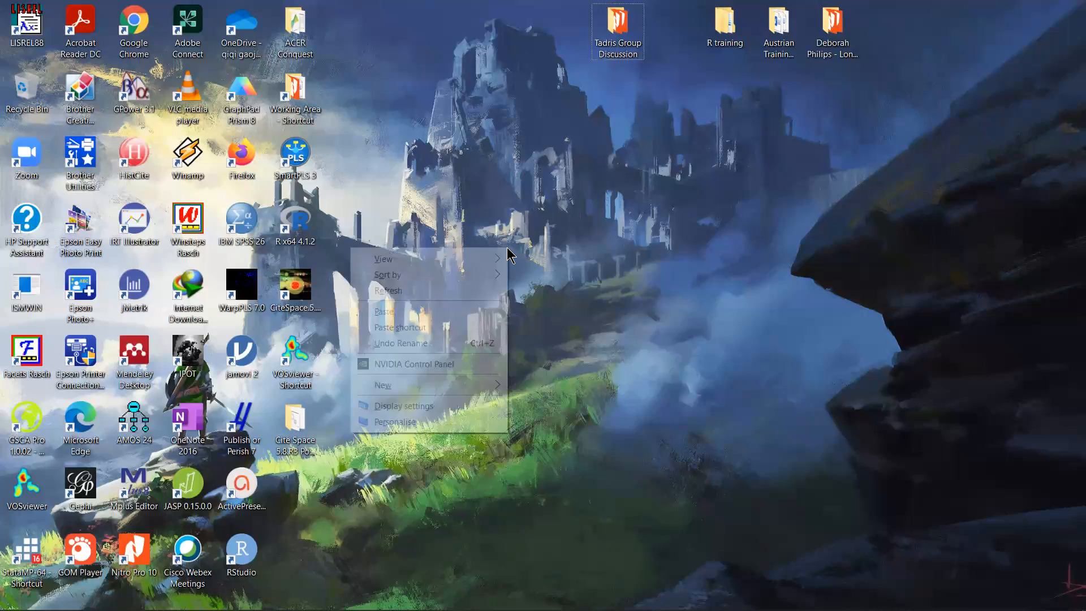
pyautogui.moveTo(464, 387)
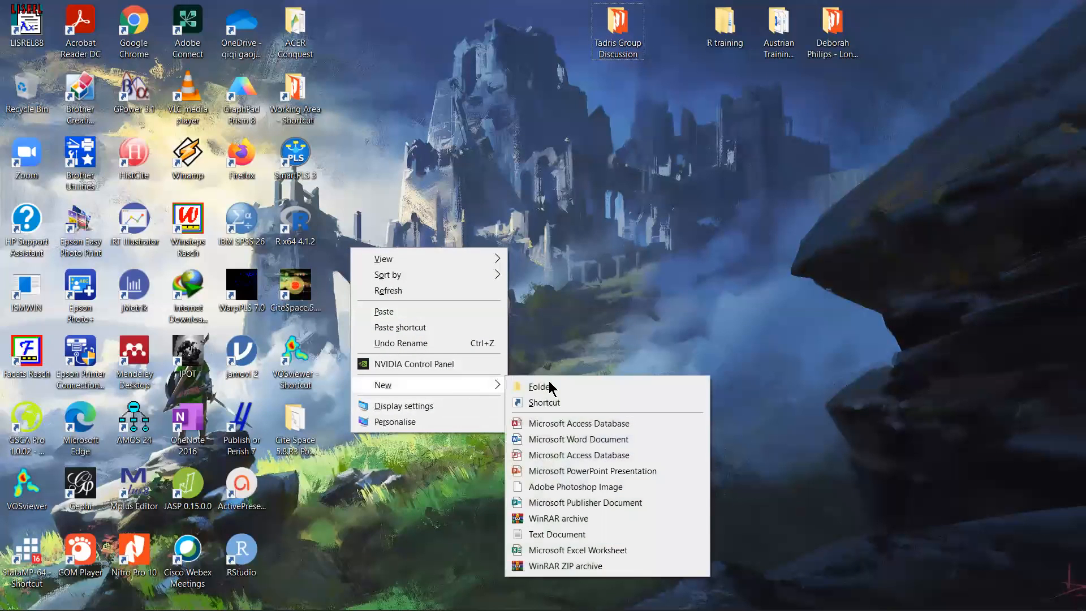
pyautogui.click(551, 388)
pyautogui.write('Data')
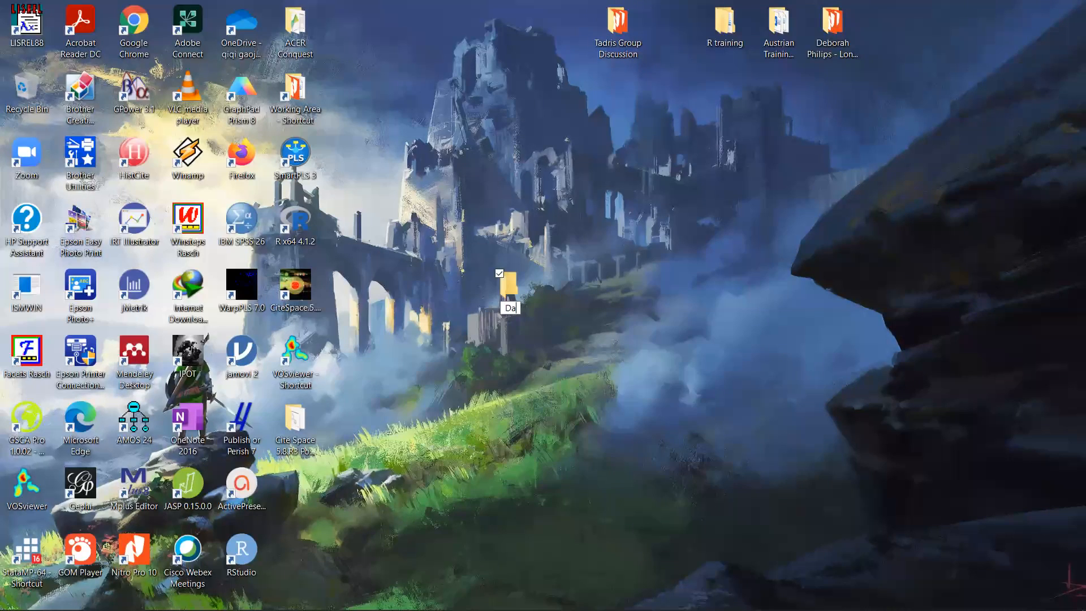
pyautogui.click(579, 283)
# - Create a second desktop folder named Project, placed near the Data folder
pyautogui.click(568, 344)
pyautogui.rightClick(568, 344)
pyautogui.moveTo(479, 488)
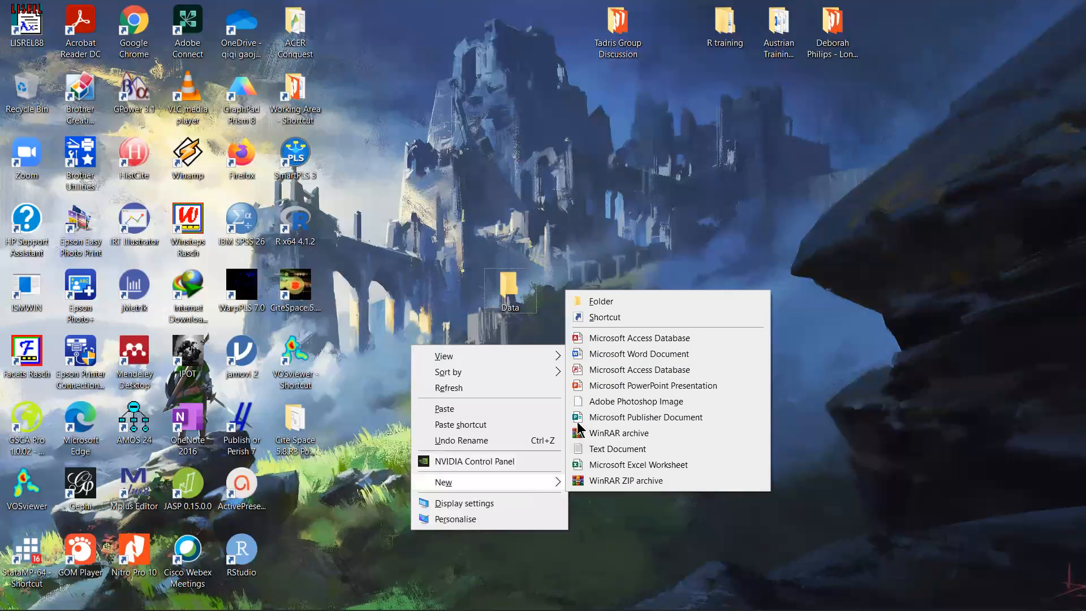
pyautogui.click(622, 304)
pyautogui.write('Project')
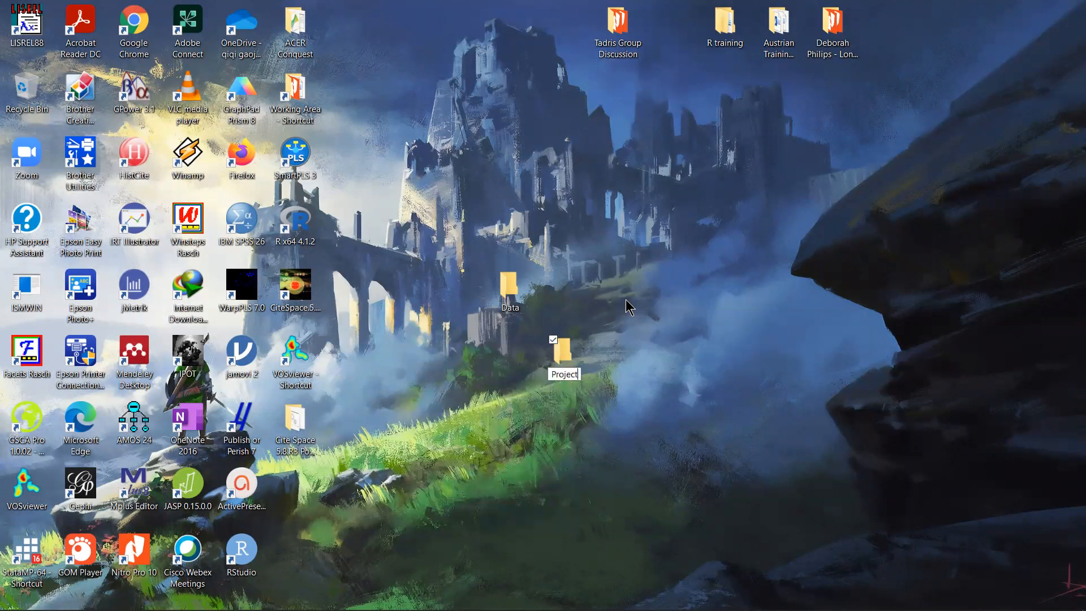
pyautogui.press('Return')
# - Open the Data folder, paste download_1-500 and download_501-878 into it, and minimize its window
pyautogui.click(516, 293)
pyautogui.doubleClick(516, 292)
pyautogui.rightClick(348, 244)
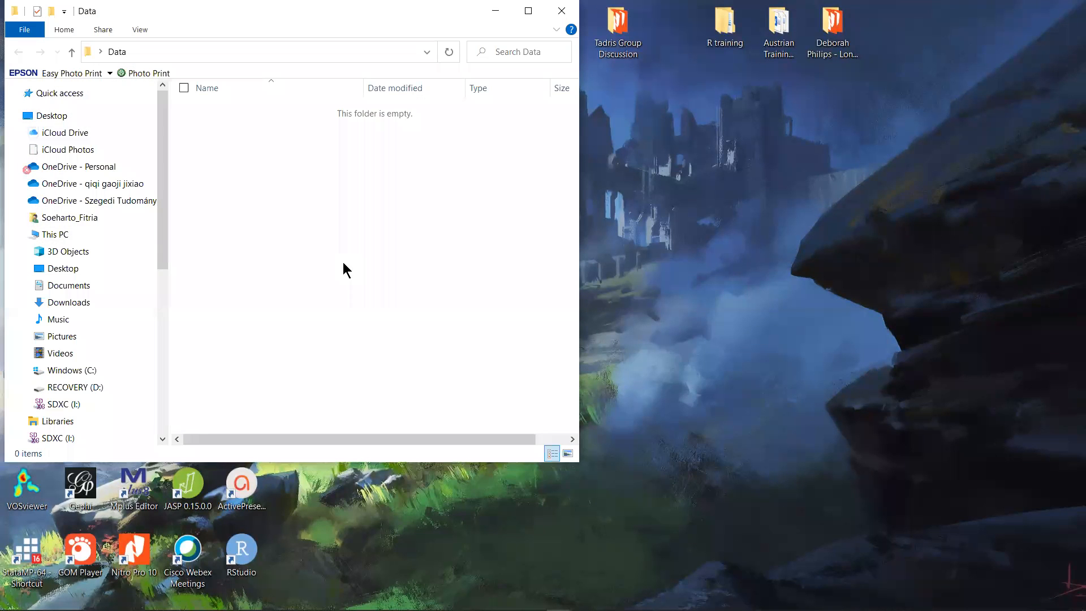
pyautogui.click(219, 345)
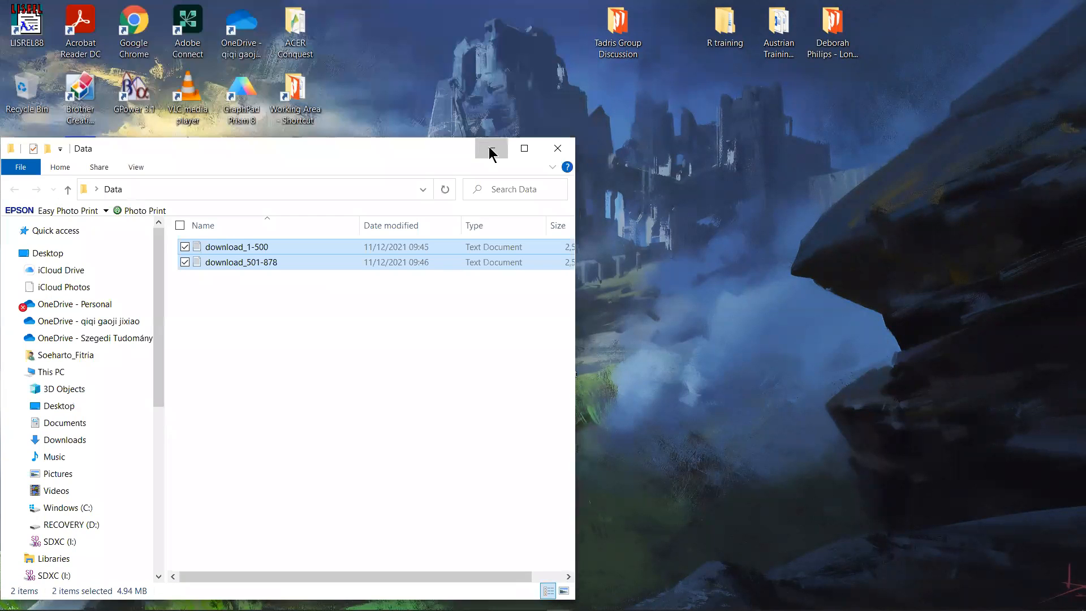
pyautogui.click(480, 146)
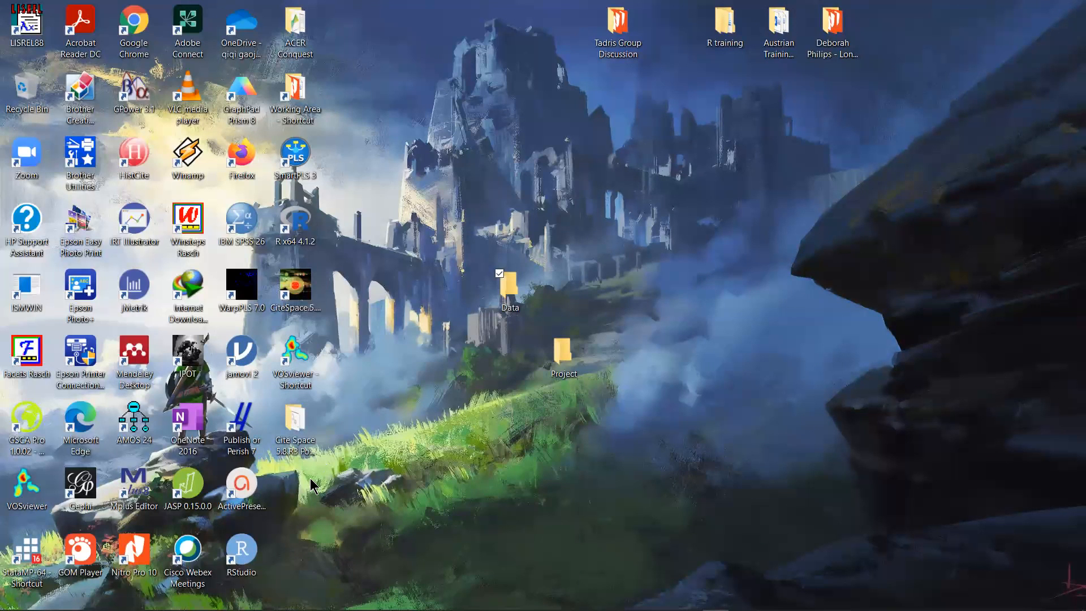
# - Check the contents of the online Tadris Group Discussion folder, close its browser tab and minimize the browser
pyautogui.moveTo(637, 610)
pyautogui.click(579, 397)
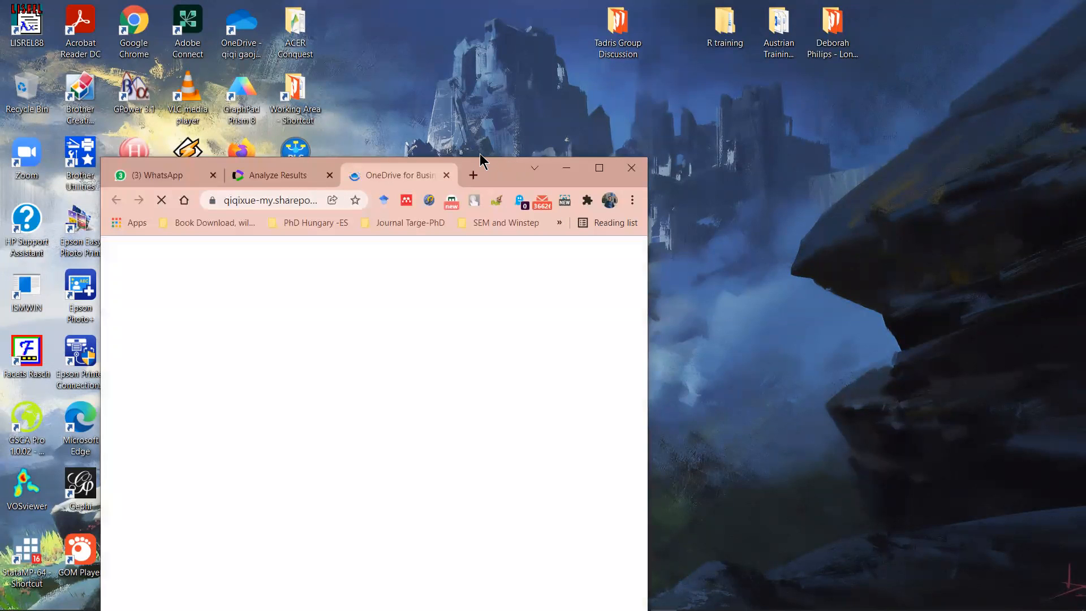
pyautogui.moveTo(480, 154); pyautogui.dragTo(411, 41)
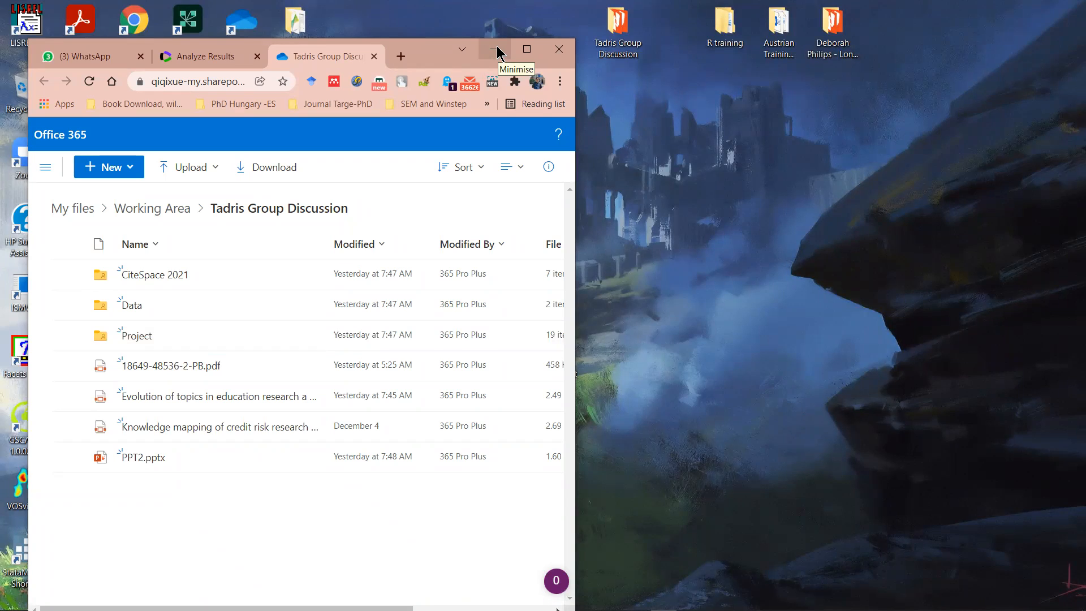
pyautogui.click(373, 56)
pyautogui.click(494, 49)
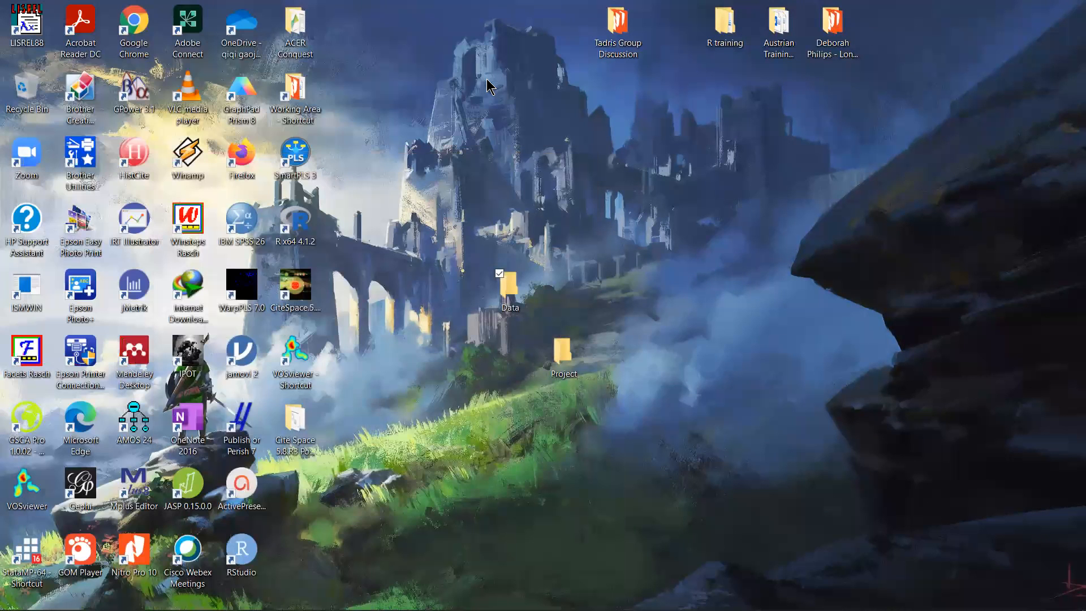
# - Launch CiteSpaceV from the Cite Space 5.8.R3 Portable desktop folder and agree to its terms of use
pyautogui.doubleClick(295, 424)
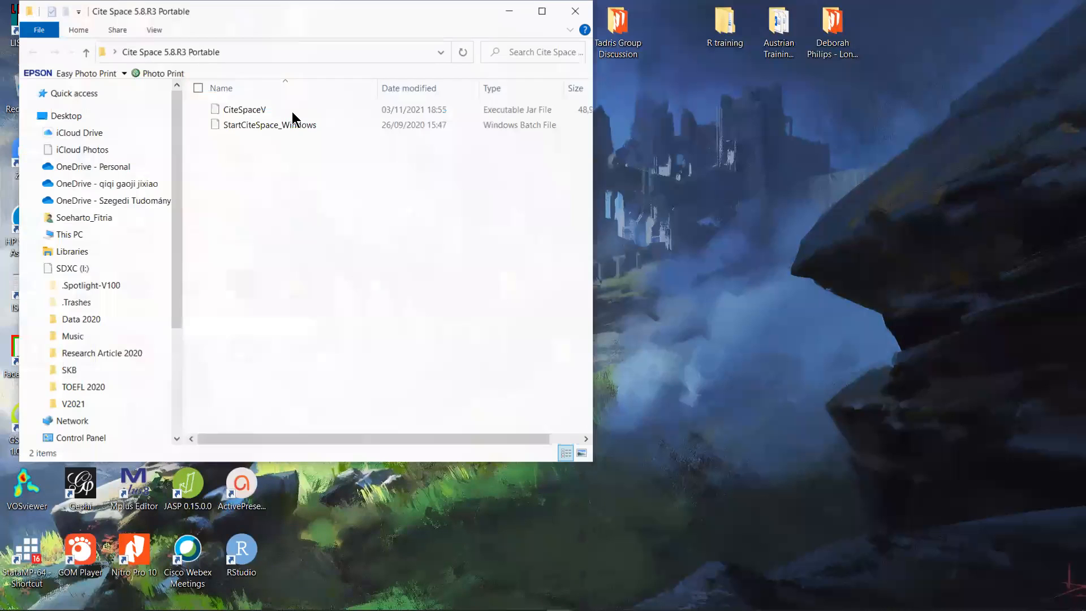
pyautogui.doubleClick(293, 111)
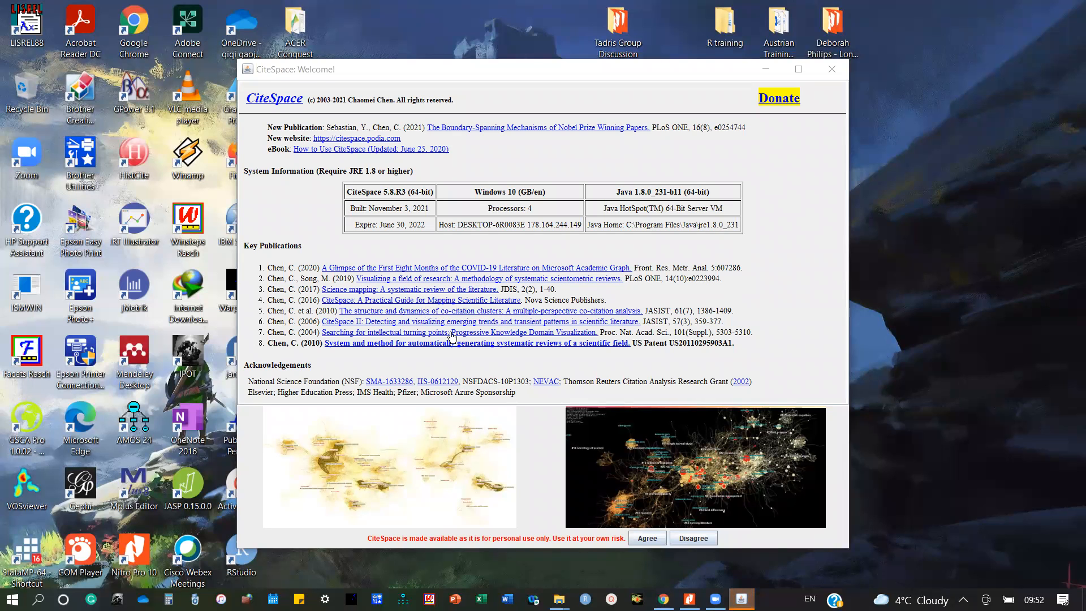
pyautogui.click(651, 541)
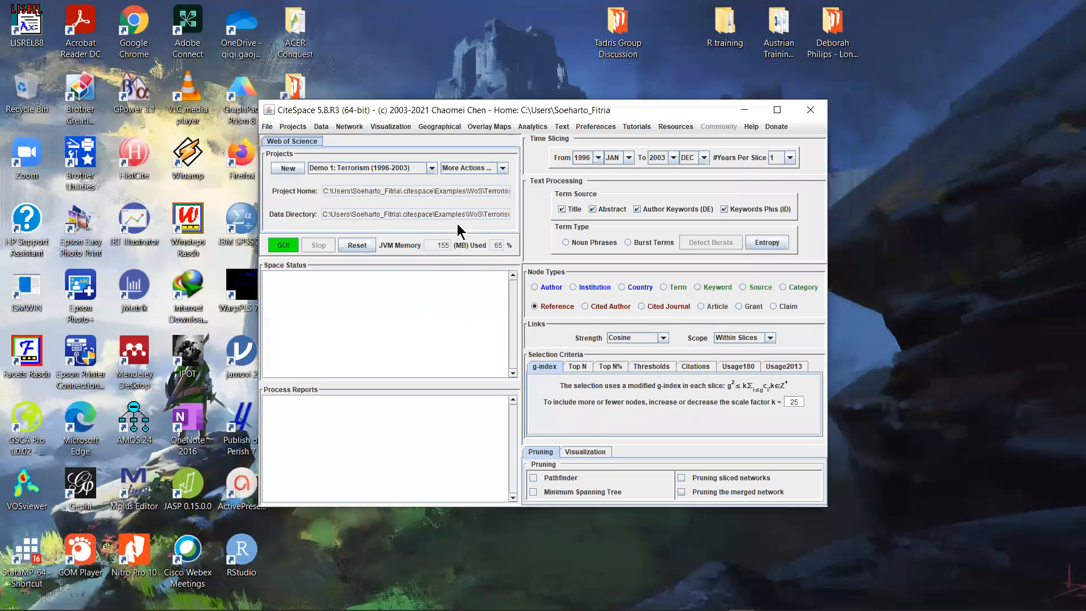
# - Start a new CiteSpace project and set its title to "inductive reasoning"
pyautogui.click(297, 170)
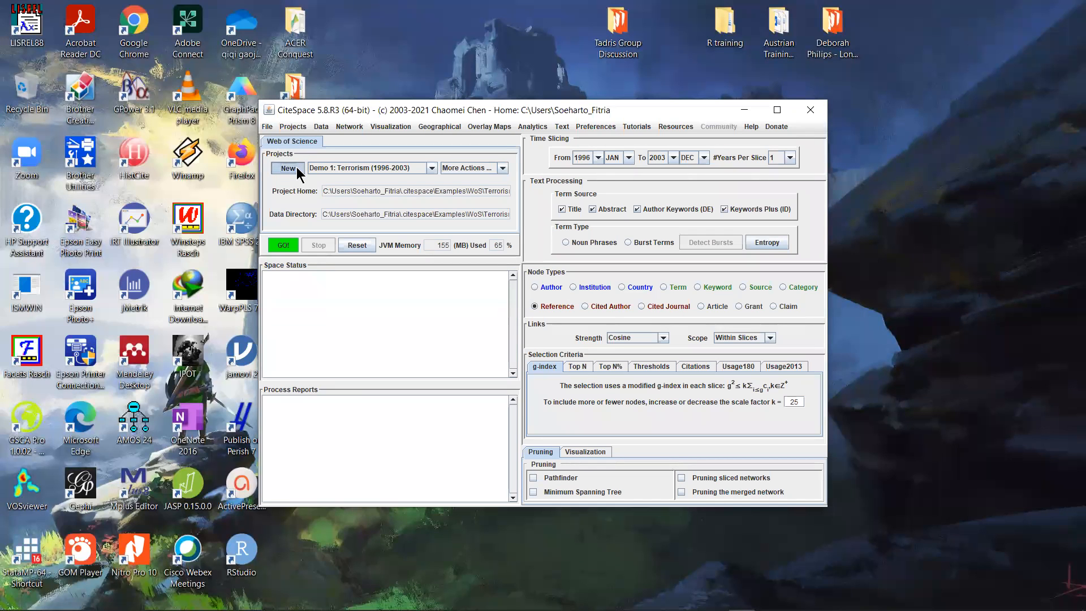
pyautogui.moveTo(484, 154); pyautogui.dragTo(447, 146)
pyautogui.write('induct')
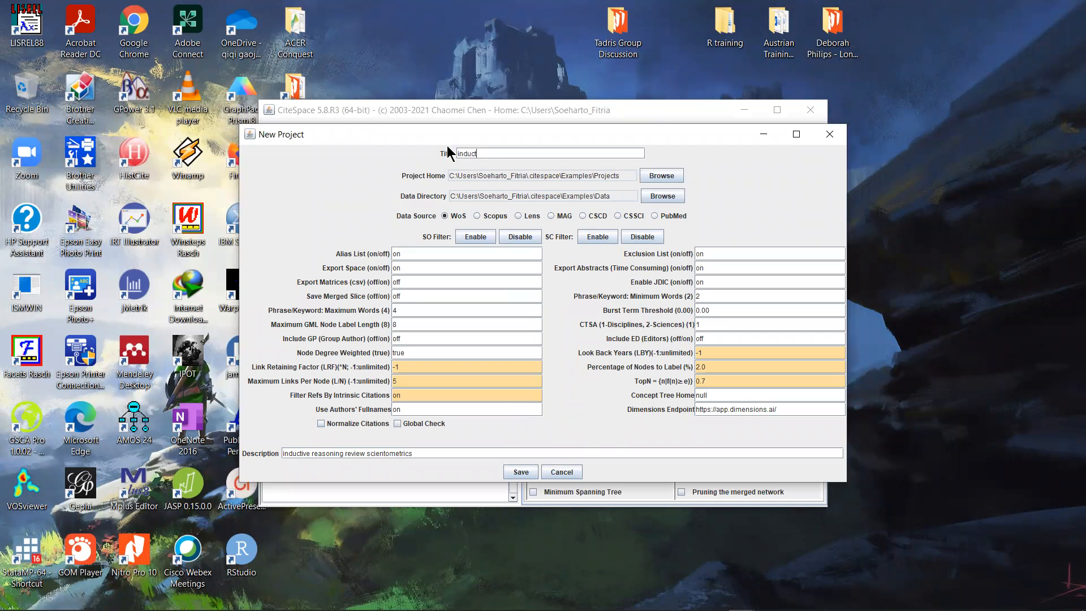
pyautogui.write('ive reasoning')
# - Set the project home to the Project folder on the Desktop
pyautogui.click(654, 177)
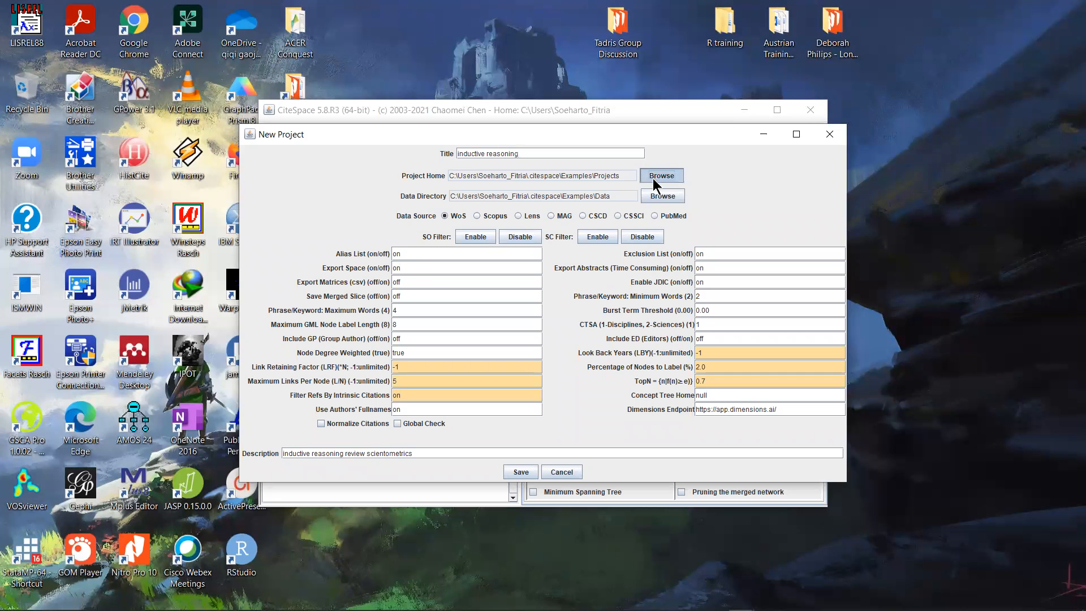
pyautogui.click(590, 236)
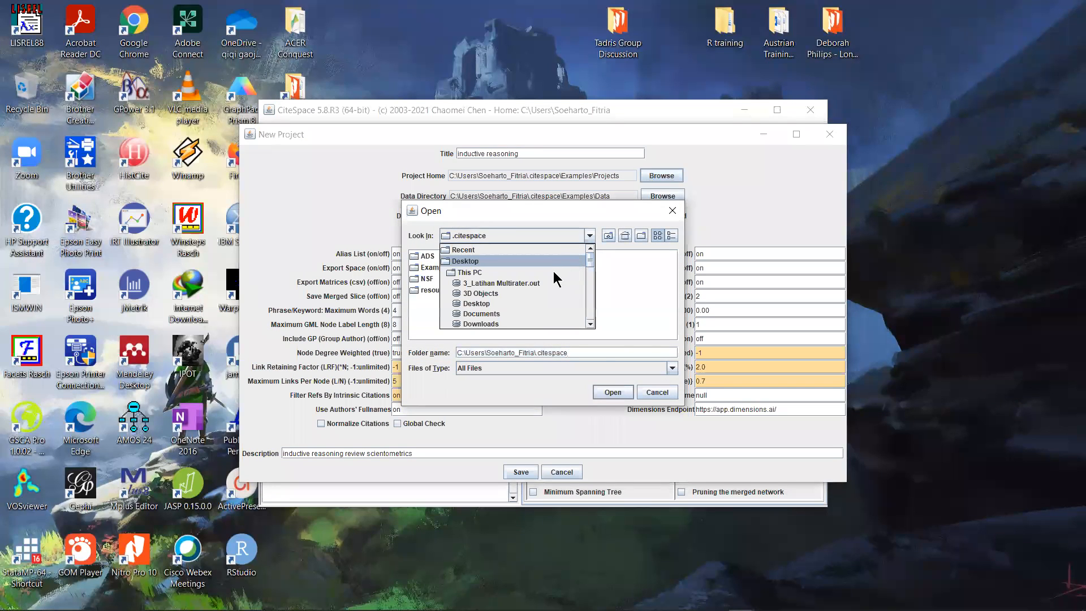
pyautogui.click(556, 266)
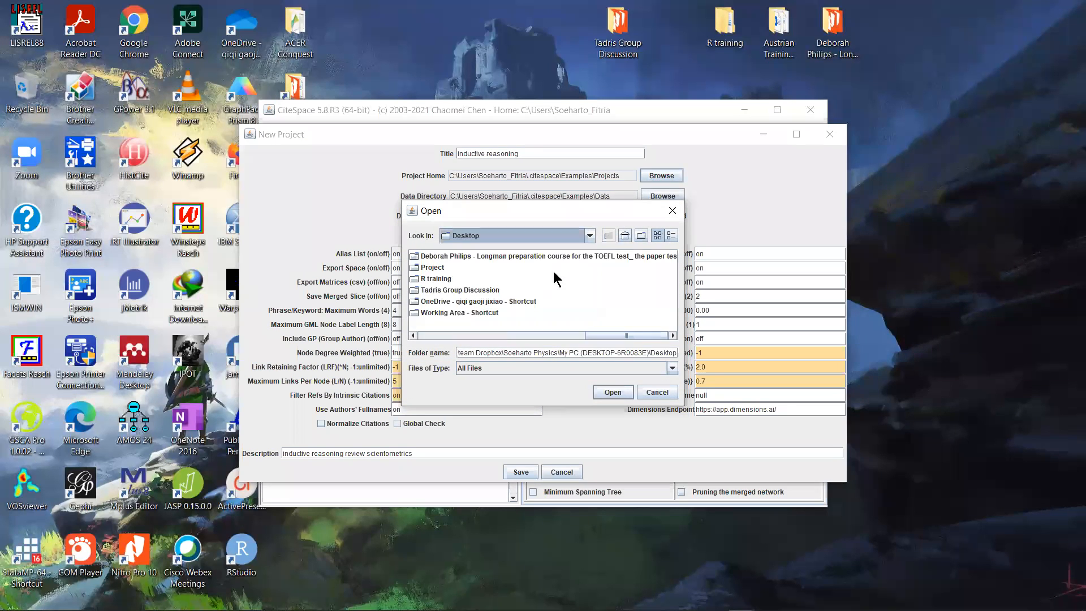
pyautogui.click(444, 269)
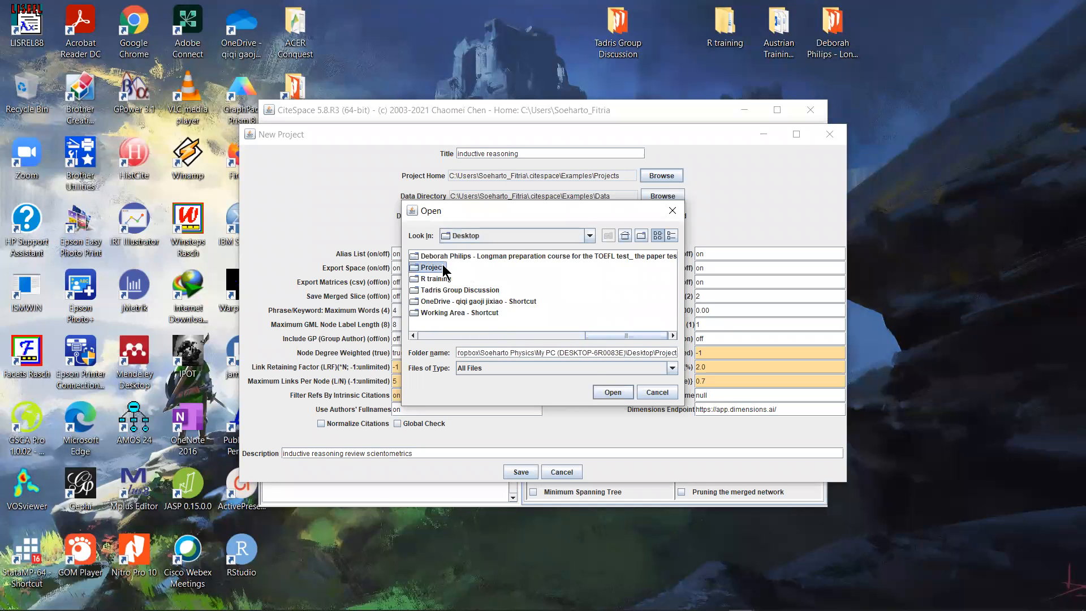
pyautogui.click(611, 393)
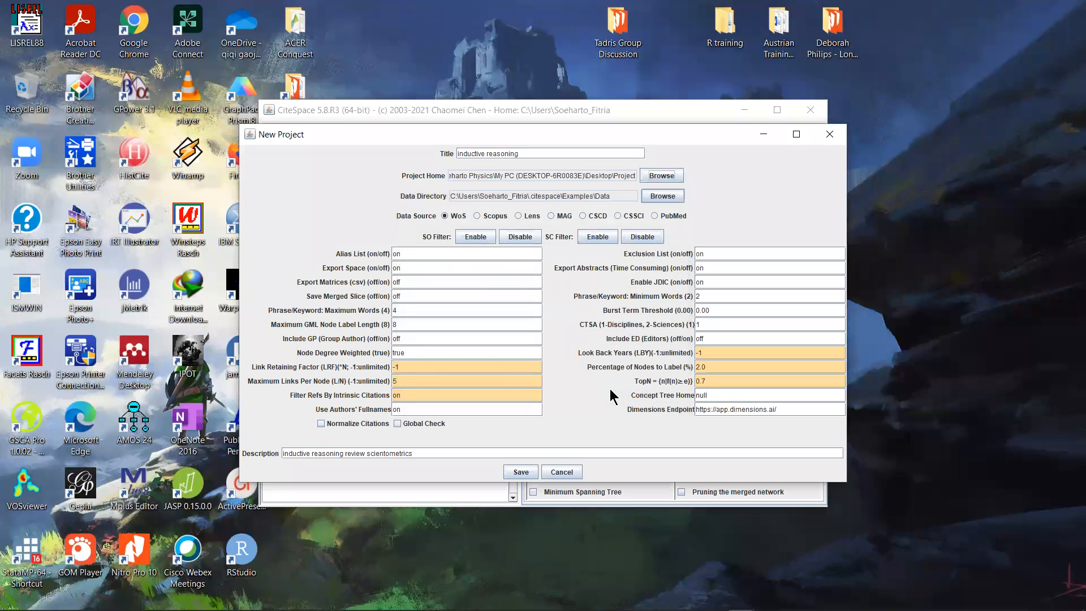
# - Set the data directory to the Data folder on the Desktop
pyautogui.click(663, 197)
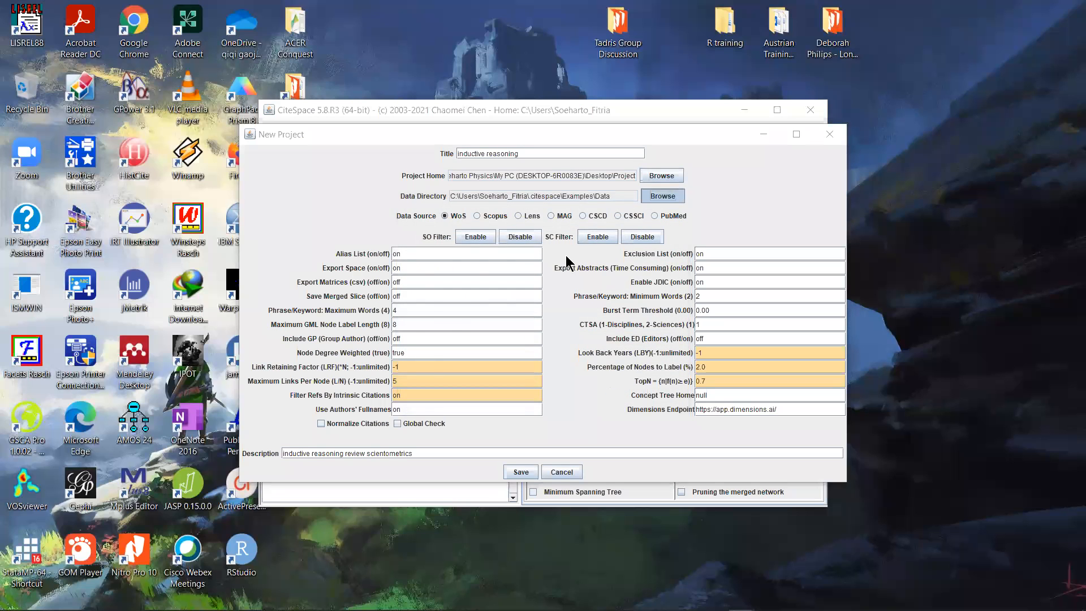
pyautogui.click(425, 291)
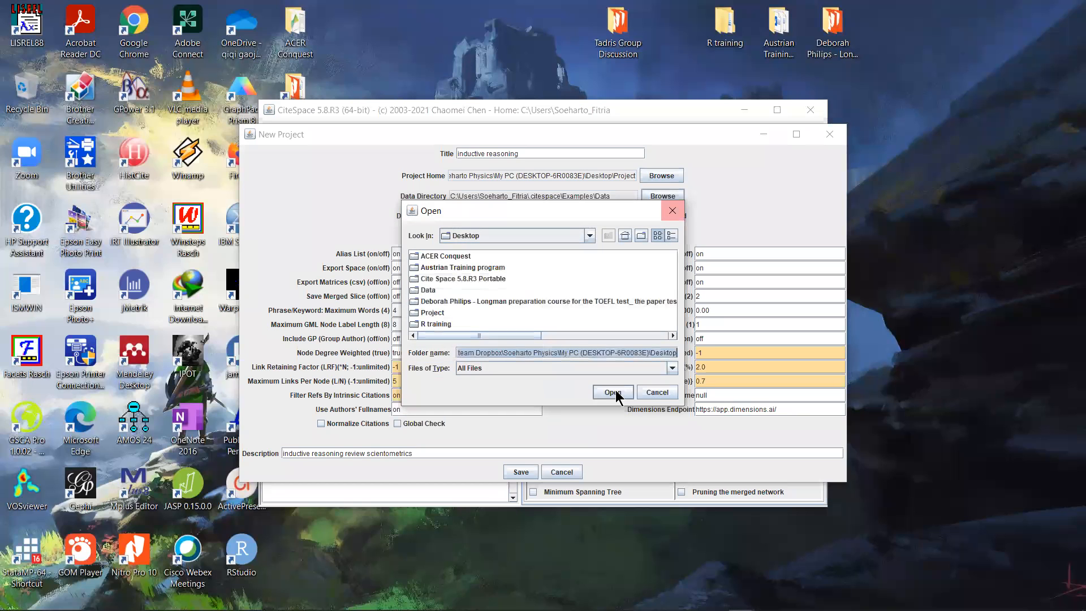
pyautogui.click(613, 393)
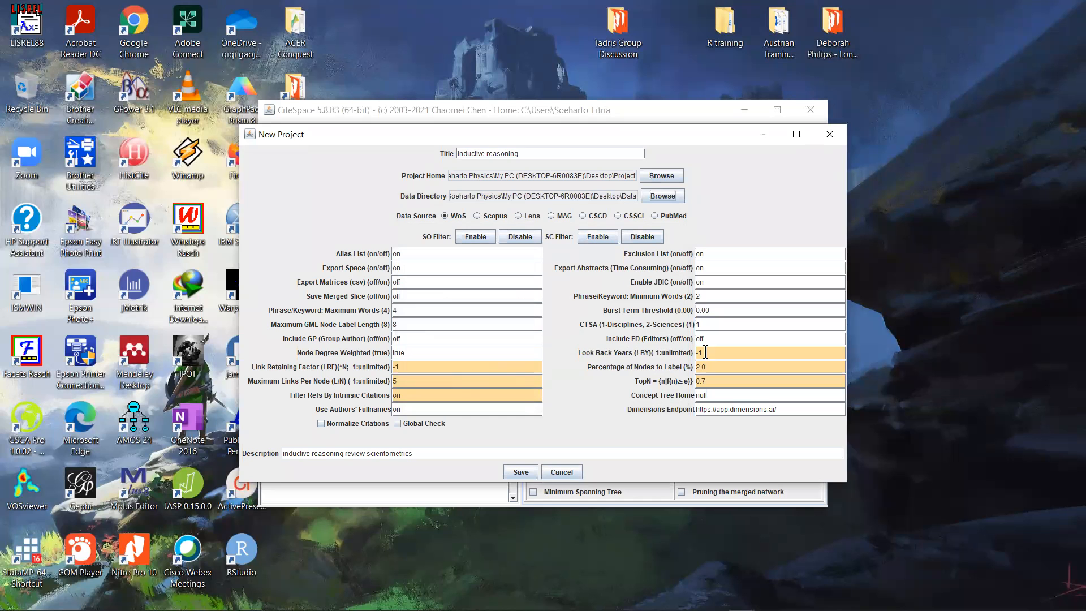
# - Edit the project's description and save the new inductive reasoning project
pyautogui.moveTo(698, 349); pyautogui.dragTo(707, 362)
pyautogui.moveTo(417, 453); pyautogui.dragTo(368, 454)
pyautogui.press('BackSpace')
pyautogui.write('1')
pyautogui.click(520, 473)
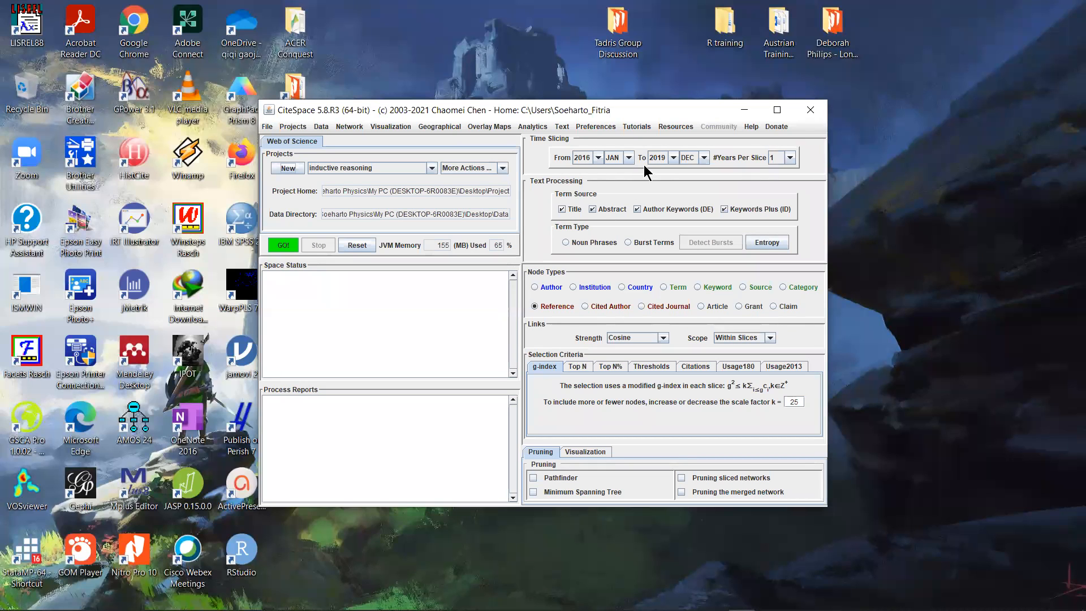
# - Set the time slicing from 1991 to 2021 with 5 years per slice
pyautogui.click(599, 159)
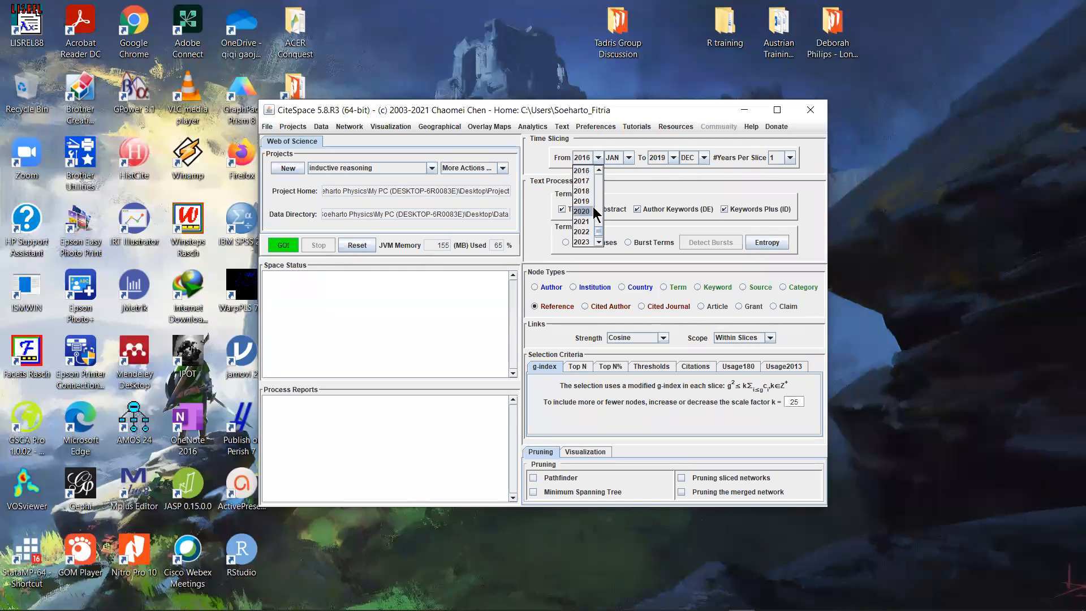
pyautogui.scroll(9, 594, 210)
pyautogui.click(663, 192)
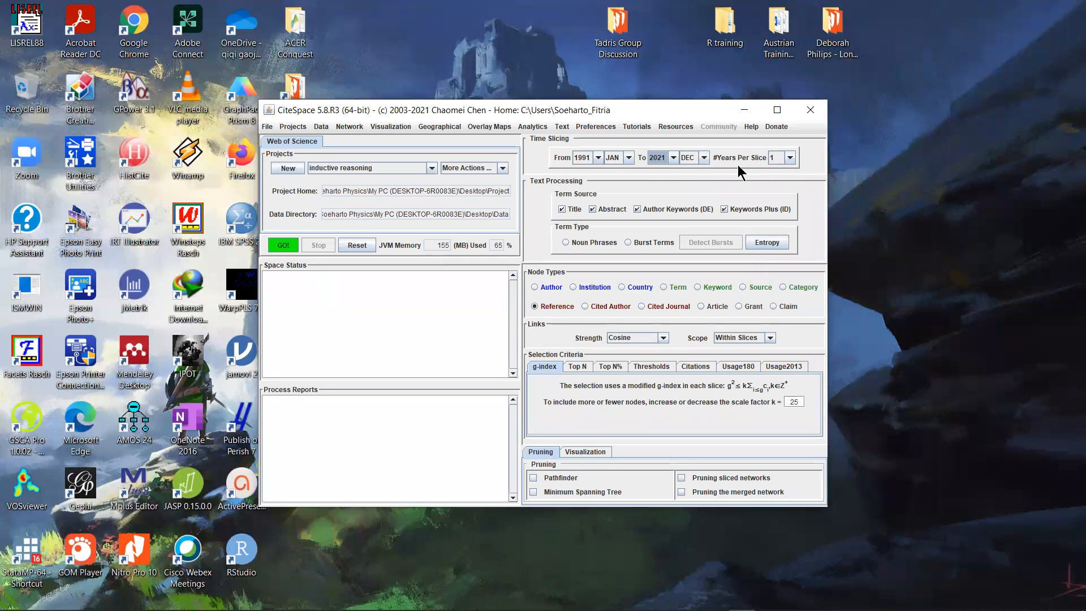
pyautogui.click(789, 157)
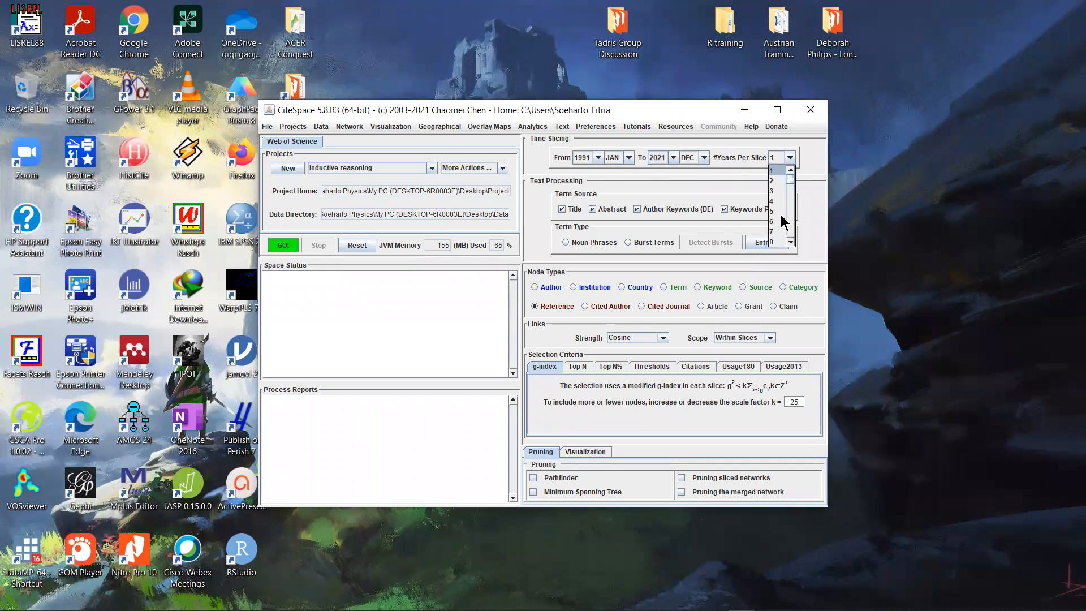
pyautogui.click(777, 212)
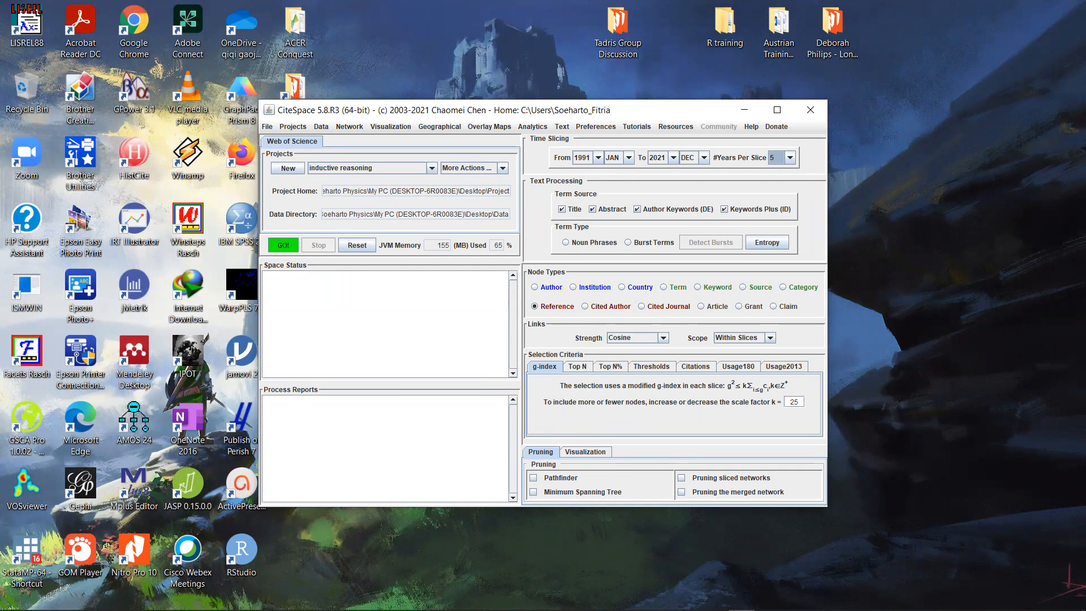
# - Switch to the credit risk CiteSpace article in Nitro Pro, examine its Figure 4 author collaboration network, and minimize the article window
pyautogui.moveTo(741, 610)
pyautogui.click(689, 599)
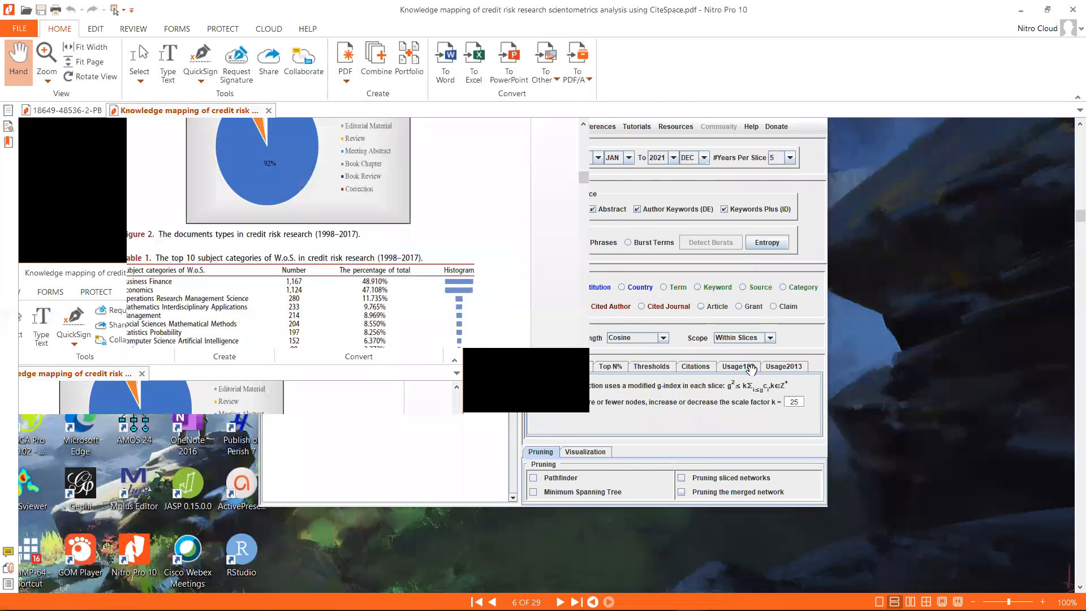
pyautogui.scroll(-5, 750, 373)
pyautogui.scroll(-20, 751, 375)
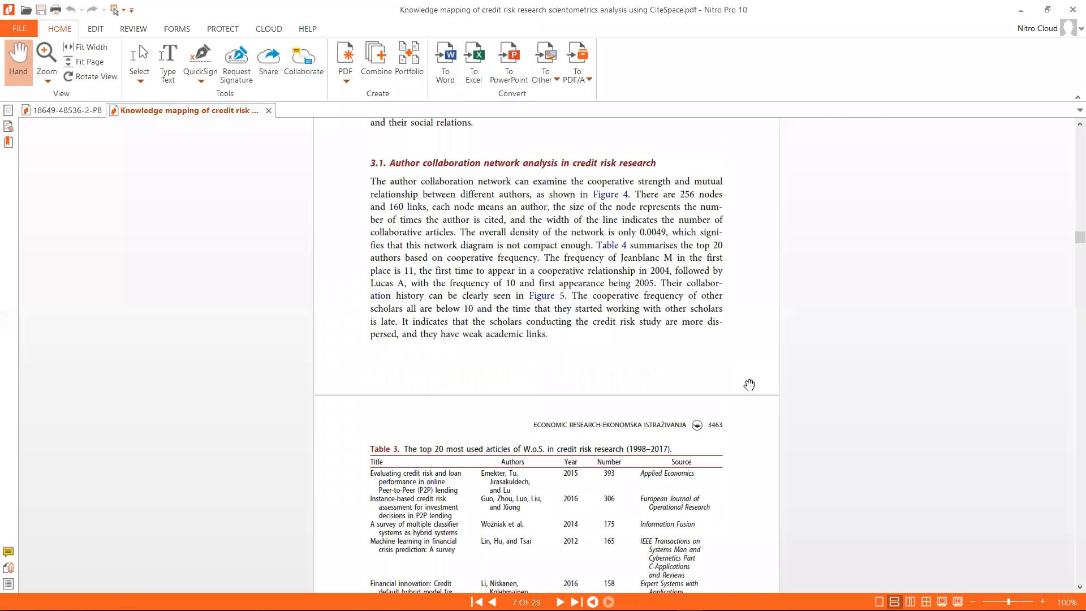
pyautogui.scroll(12, 749, 387)
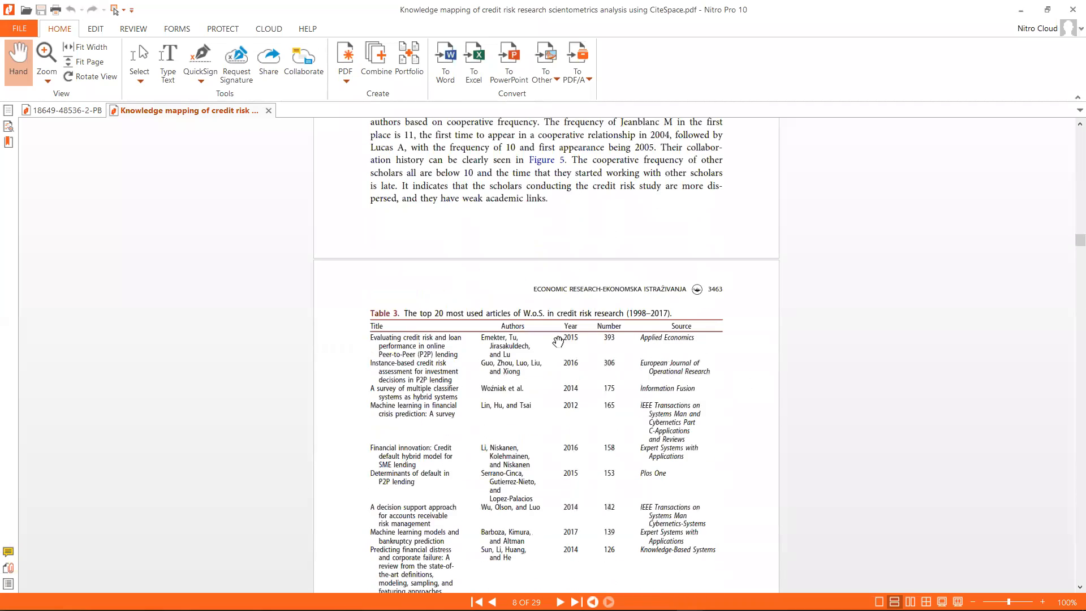
pyautogui.scroll(-20, 568, 352)
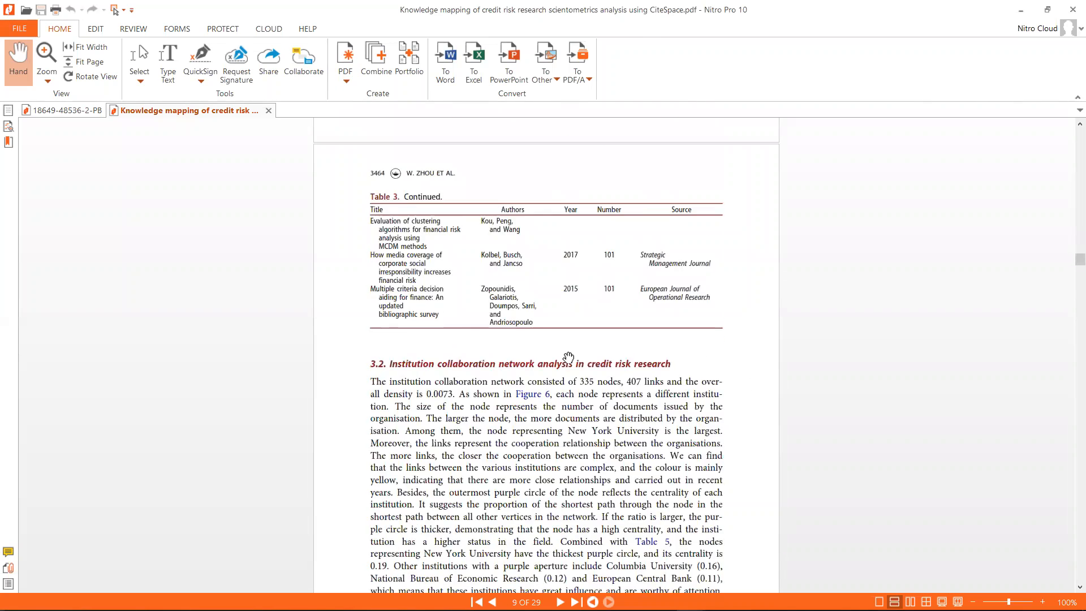
pyautogui.scroll(-4, 552, 385)
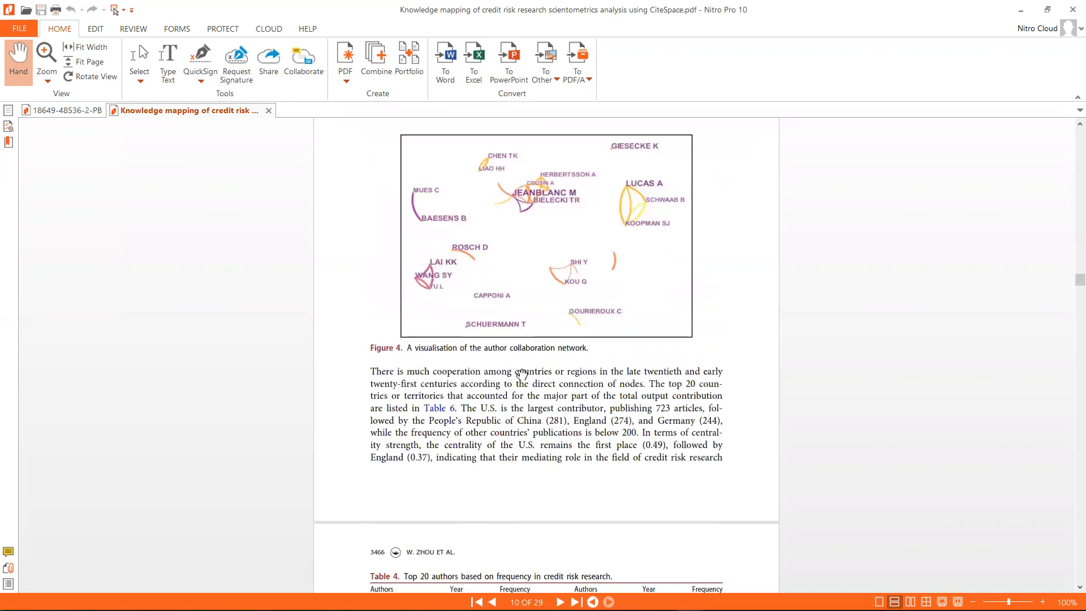
pyautogui.scroll(-1, 491, 353)
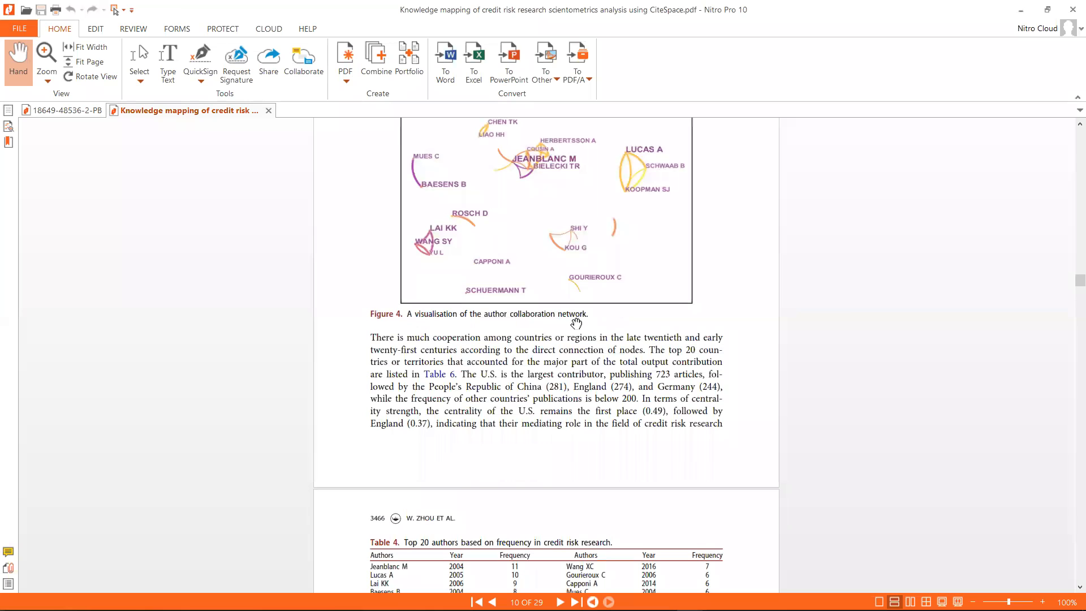
pyautogui.scroll(2, 621, 320)
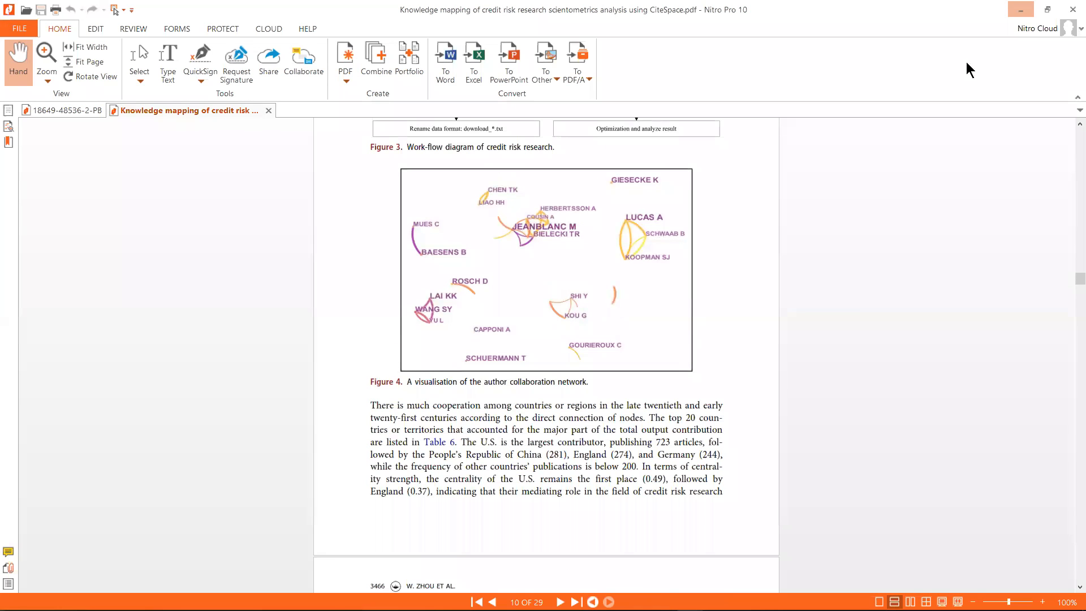
pyautogui.click(1022, 10)
# - Make Author the only node type, run the analysis, and visualize the resulting network
pyautogui.click(553, 287)
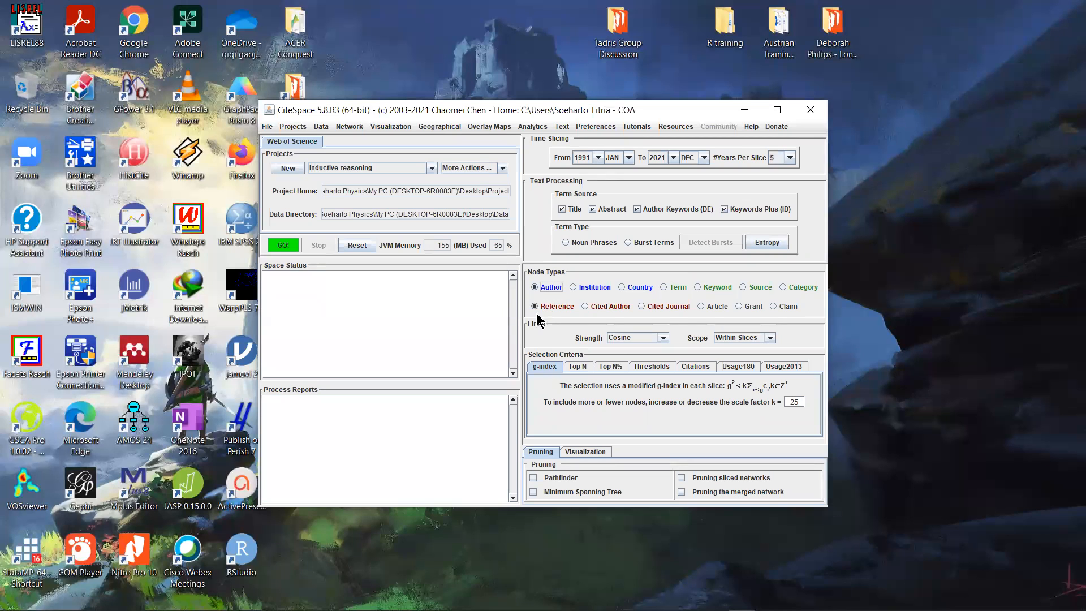
pyautogui.click(537, 310)
pyautogui.click(285, 245)
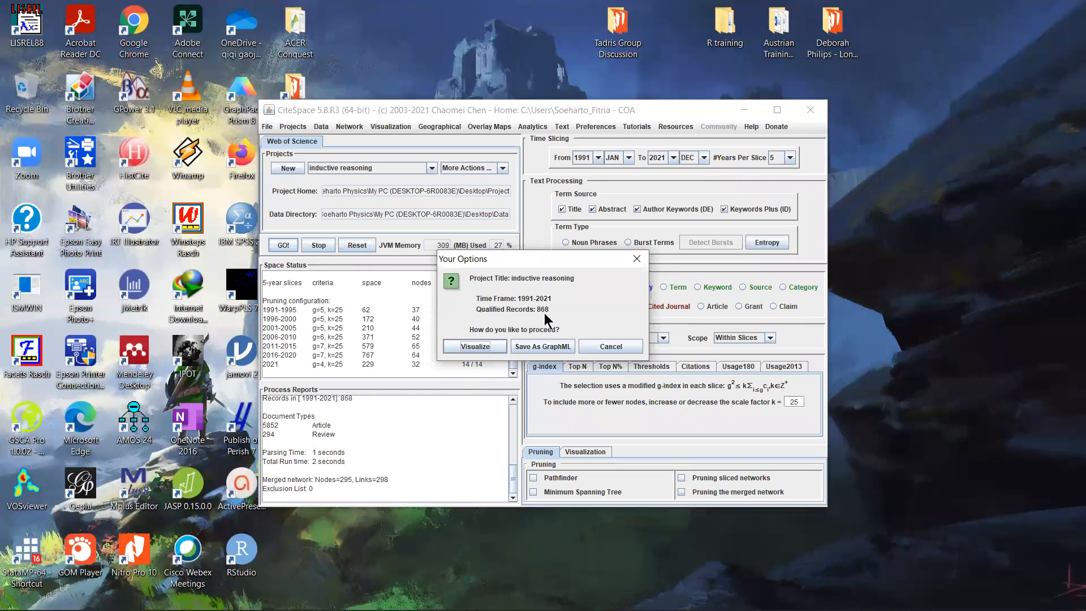
pyautogui.click(482, 350)
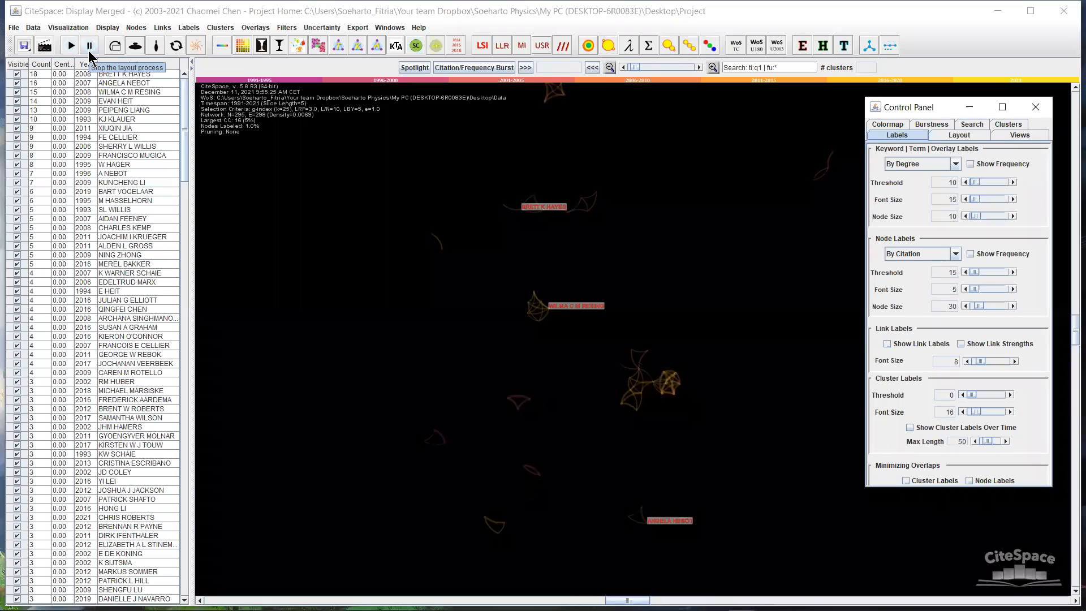
# - Stop the layout process and generate clusters labelled by title words (T)
pyautogui.click(88, 51)
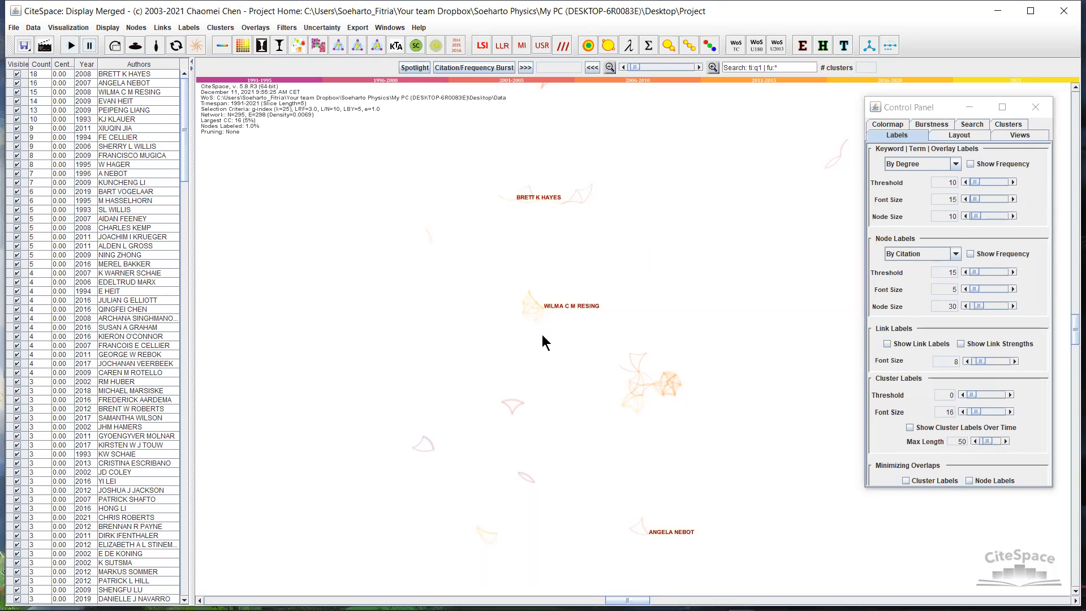
pyautogui.click(298, 50)
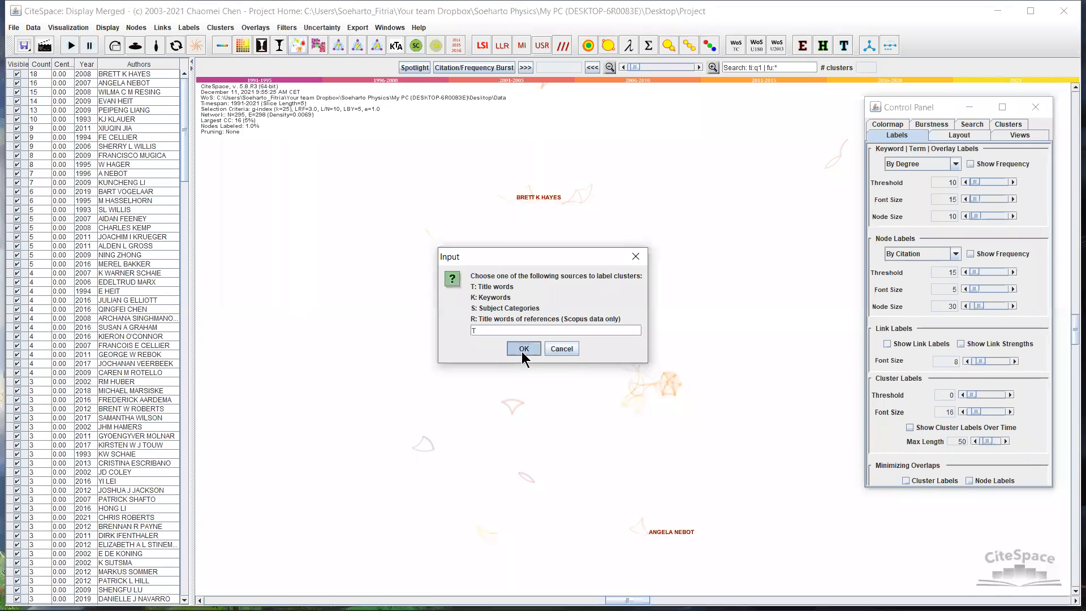
pyautogui.click(522, 351)
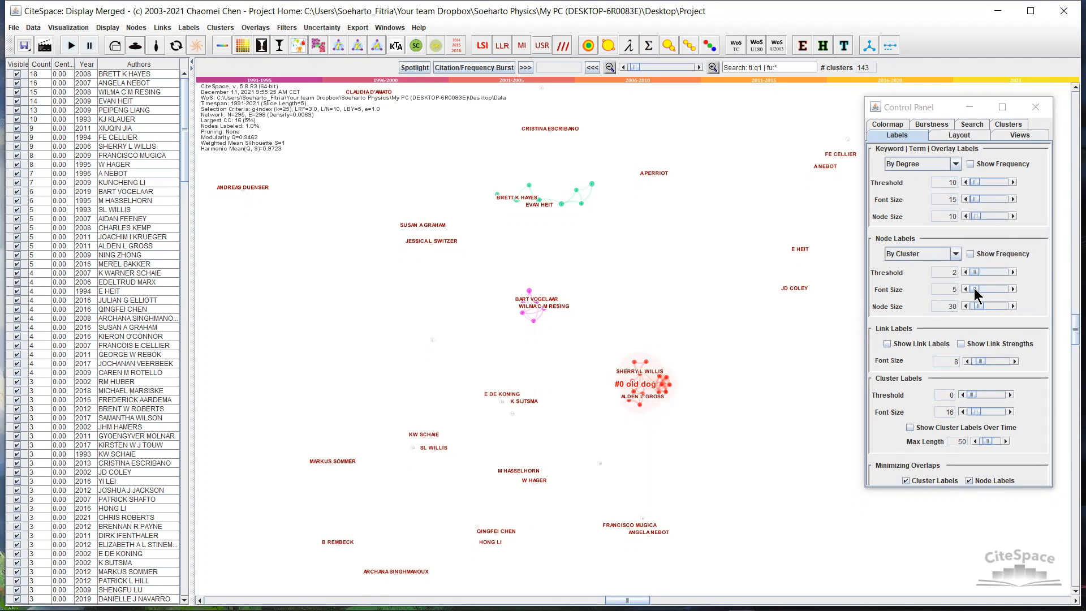
# - Set the node label font size to 19 and the cluster label font size to 0
pyautogui.moveTo(975, 288); pyautogui.dragTo(973, 289)
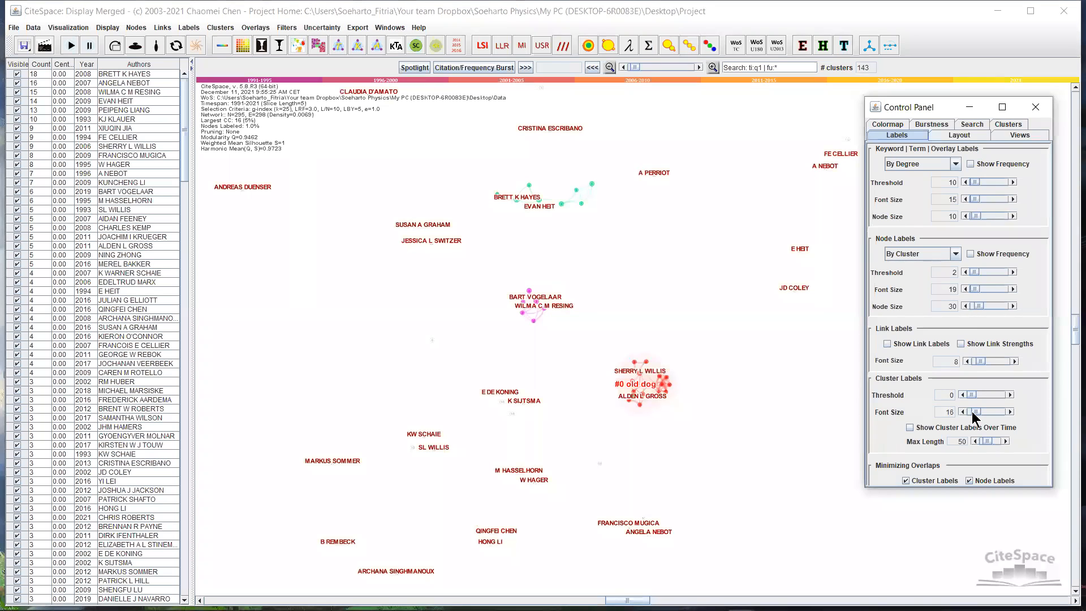
pyautogui.moveTo(971, 413); pyautogui.dragTo(953, 414)
pyautogui.click(45, 46)
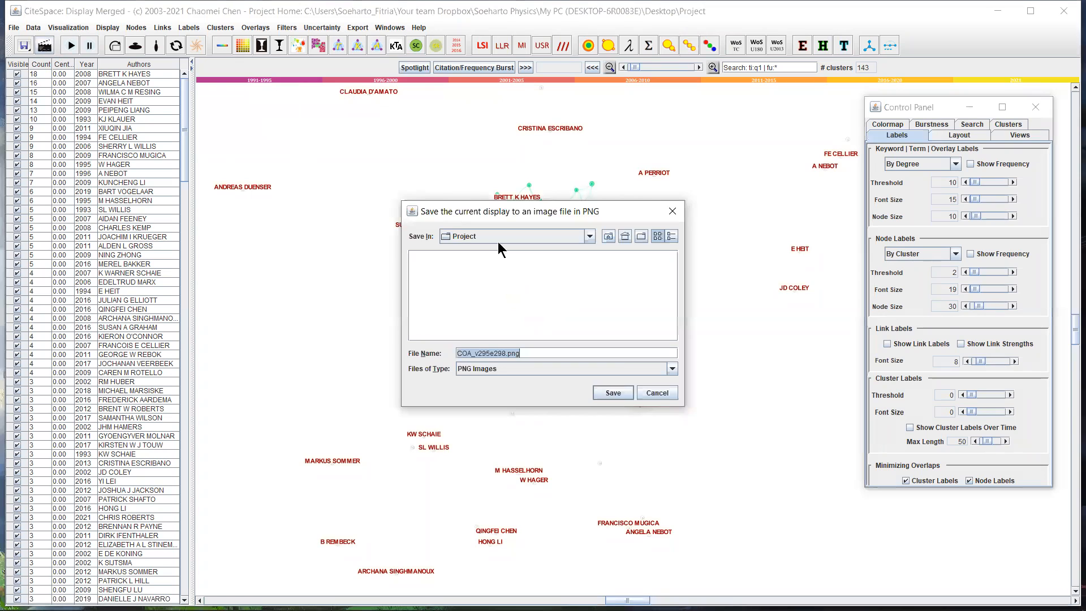
pyautogui.click(662, 393)
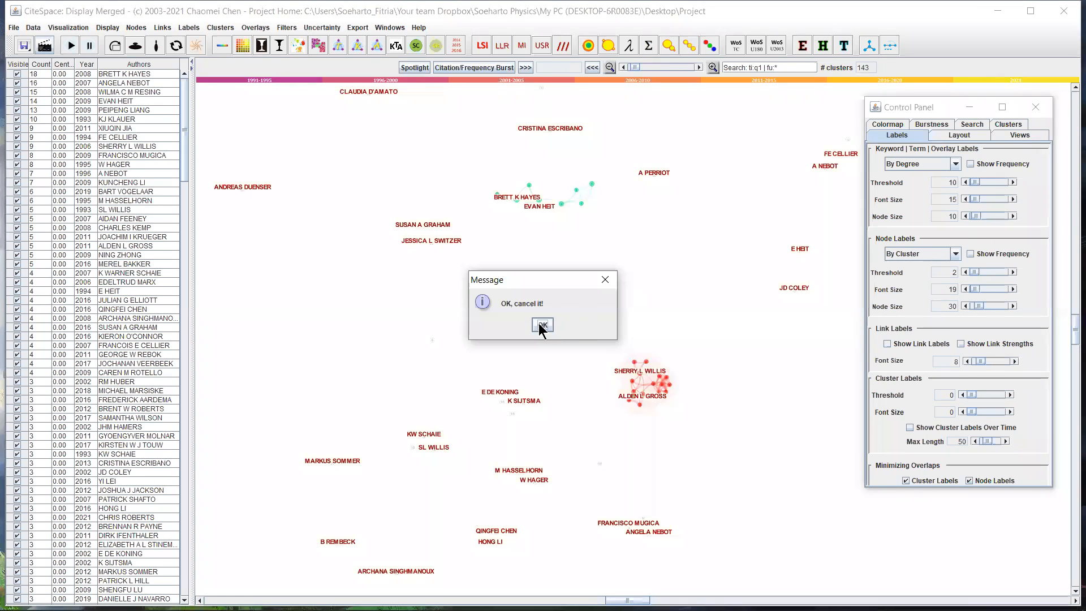
pyautogui.click(541, 326)
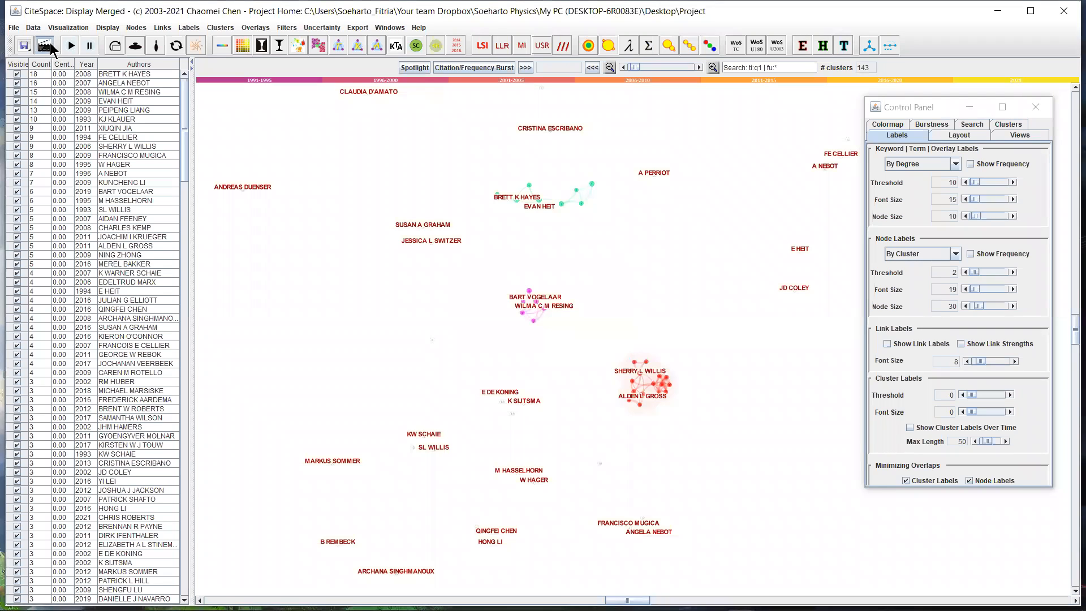
# - Save the current network display as the PNG image COA_v295e298.png in the Project folder
pyautogui.click(46, 46)
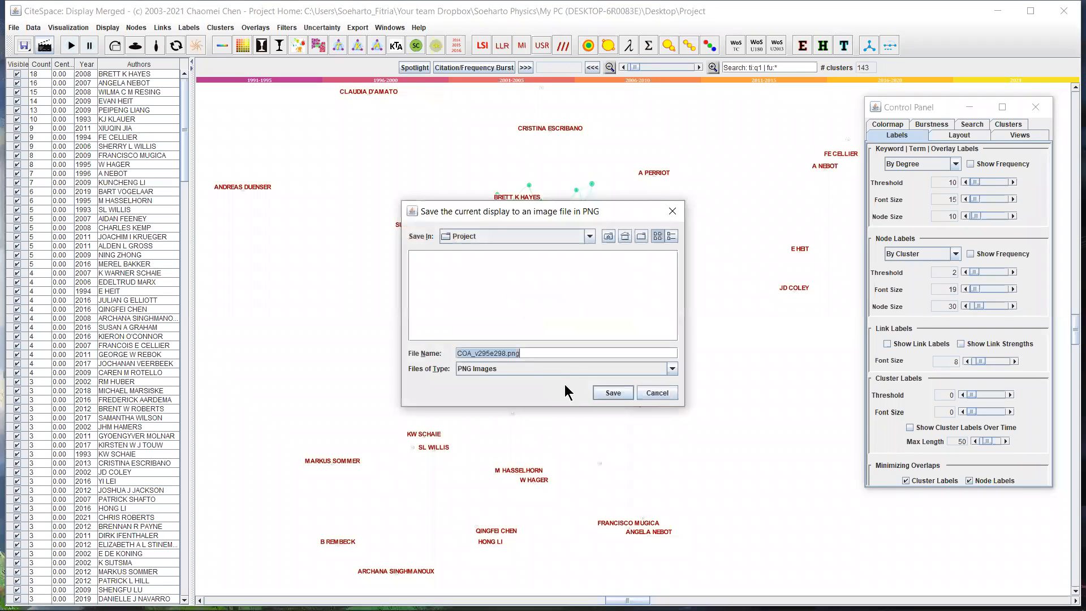
pyautogui.click(605, 393)
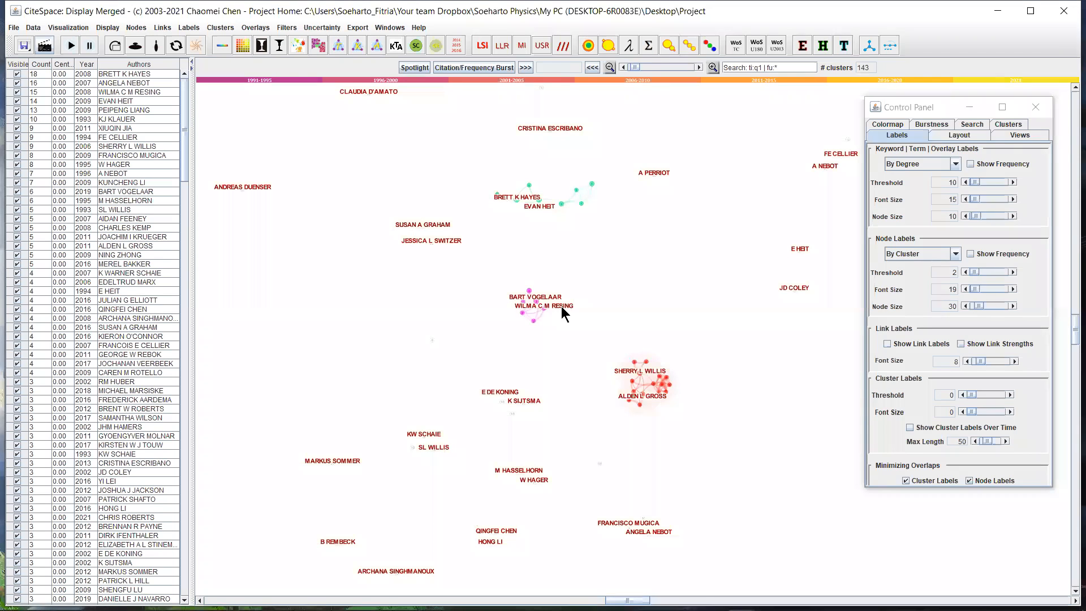
pyautogui.click(544, 325)
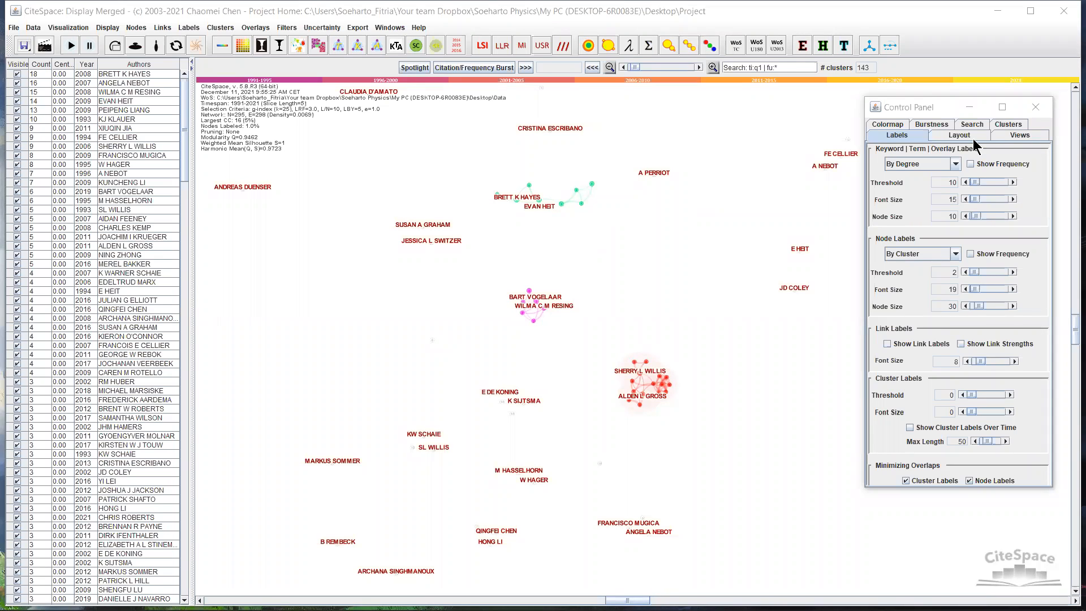
# - Run burst detection for the authors with γ set to 0.7 and a minimum duration of 1
pyautogui.click(942, 129)
pyautogui.click(949, 262)
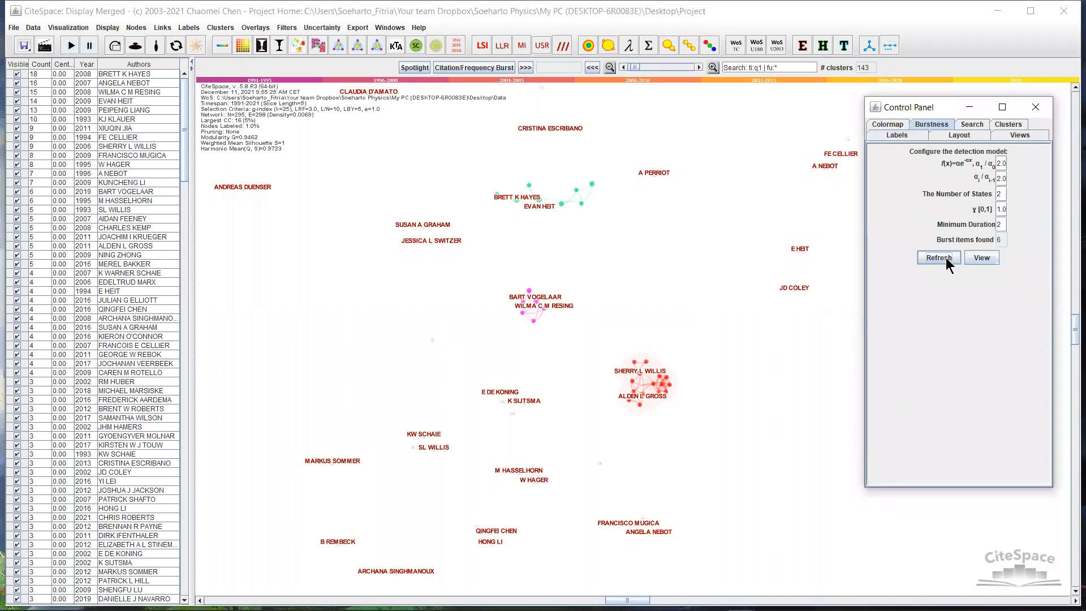
pyautogui.doubleClick(997, 209)
pyautogui.press('BackSpace')
pyautogui.write('0.7')
pyautogui.doubleClick(998, 225)
pyautogui.write('1')
pyautogui.click(945, 259)
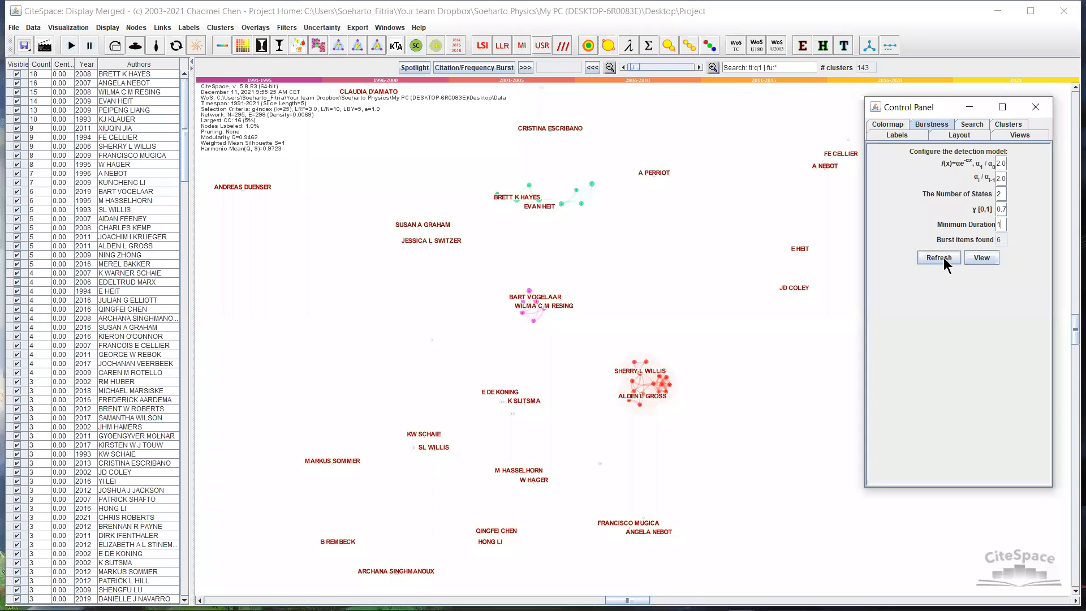
# - Display the citation burst history for 13 authors and uncover its window from behind the network display
pyautogui.click(989, 261)
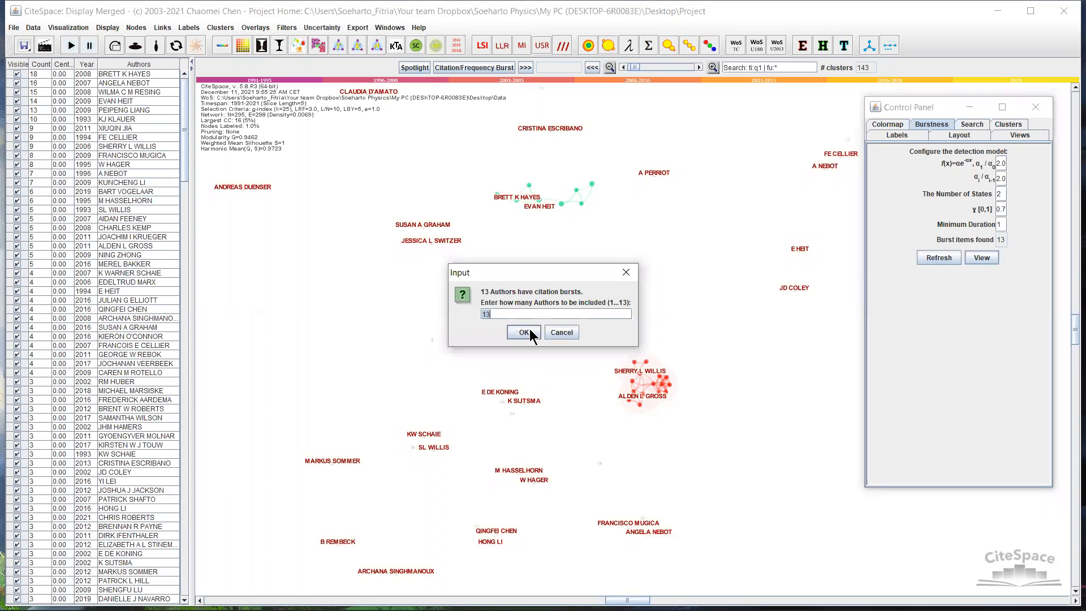
pyautogui.click(525, 333)
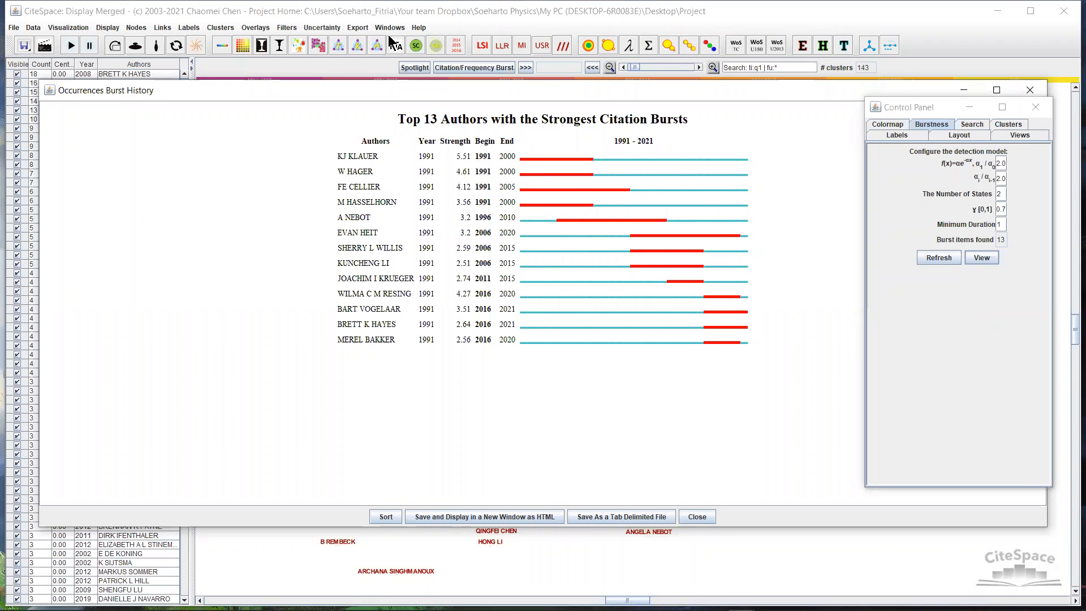
pyautogui.click(432, 32)
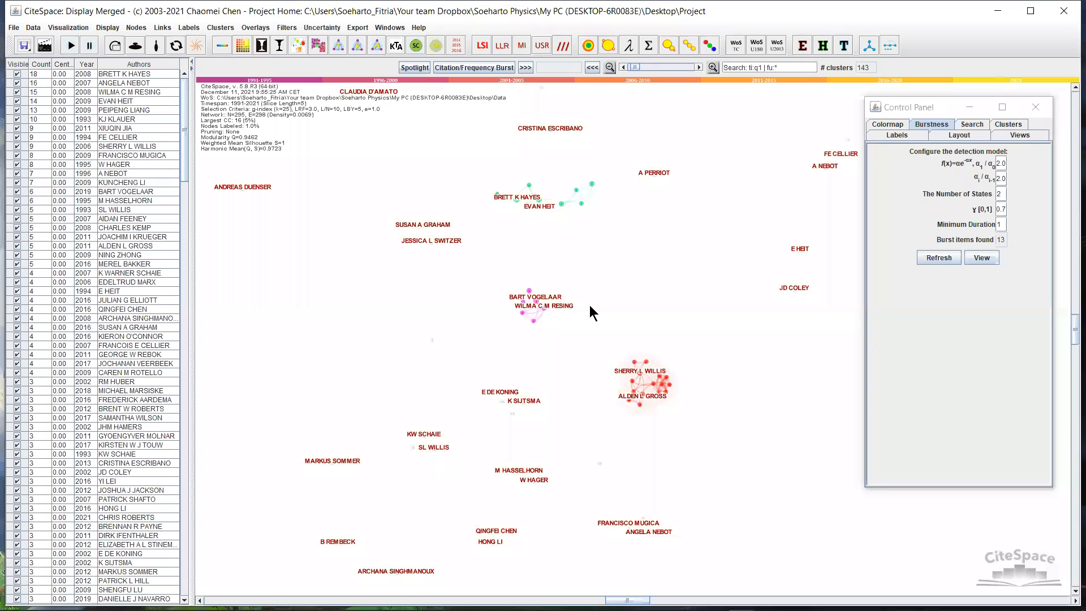
pyautogui.moveTo(724, 13); pyautogui.dragTo(615, 290)
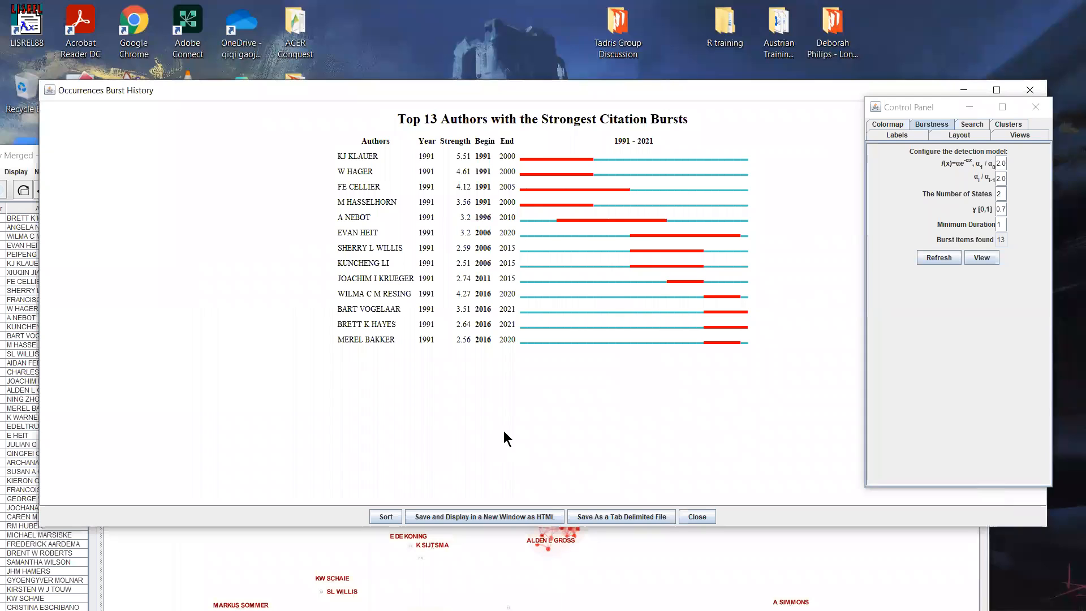
# - Save the author burst history as an HTML page and copy the whole page from the browser
pyautogui.click(502, 517)
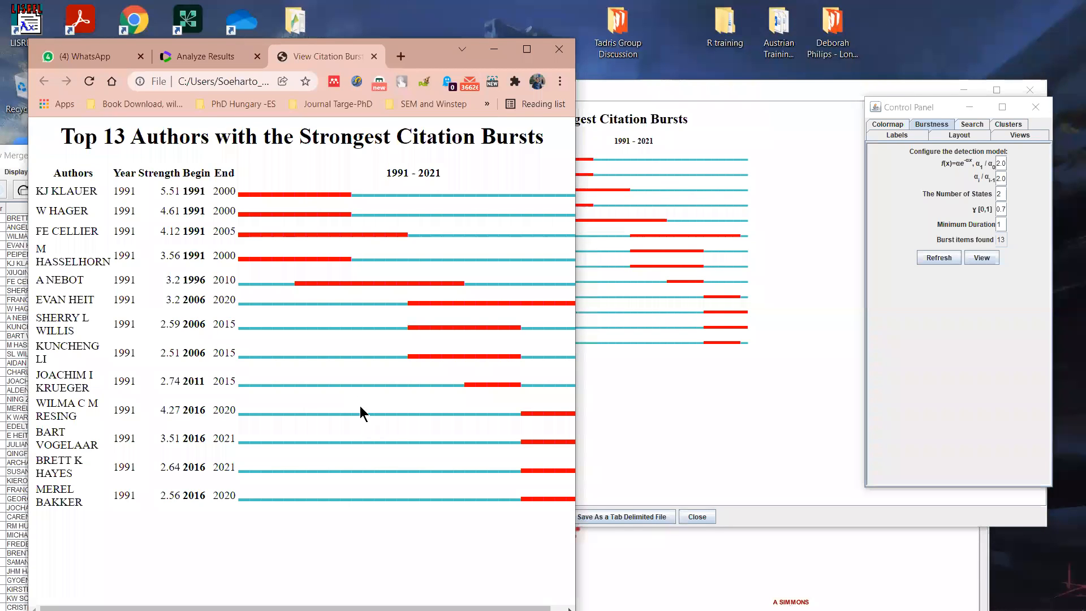
pyautogui.hotkey('ctrl', 'a')
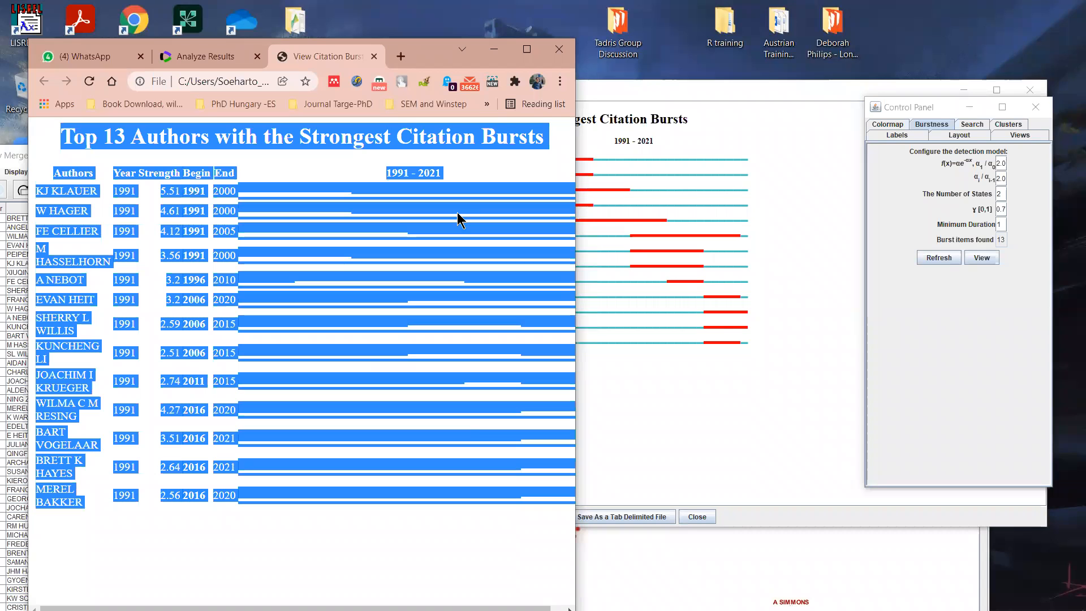
pyautogui.click(494, 48)
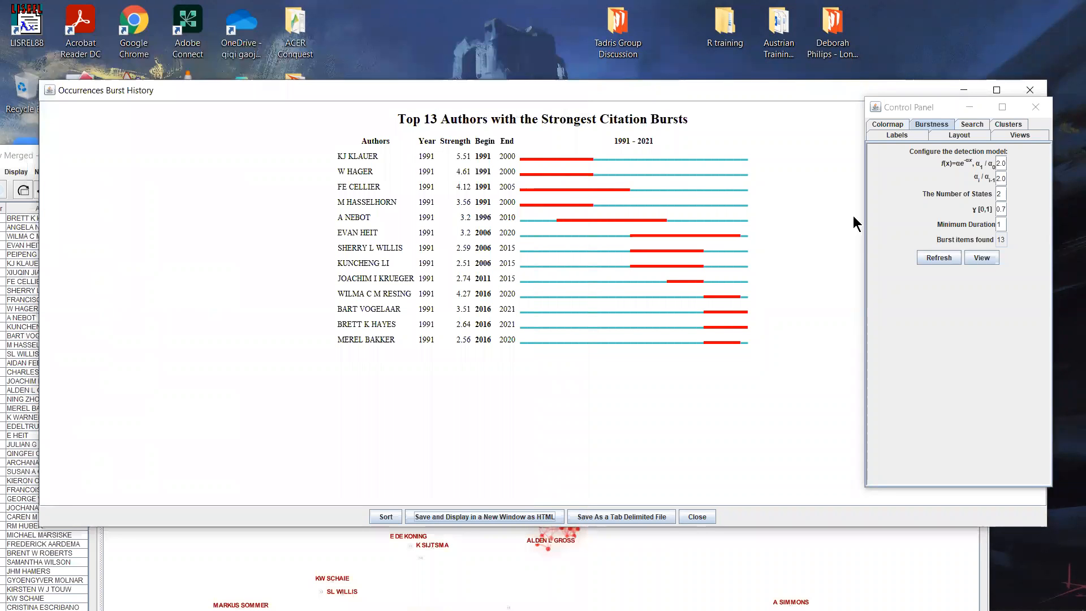
# - Clear the open windows off the desktop and open the Word document "citespace result inductive reasoning" from the Tadris Group Discussion folder's Project subfolder
pyautogui.click(964, 91)
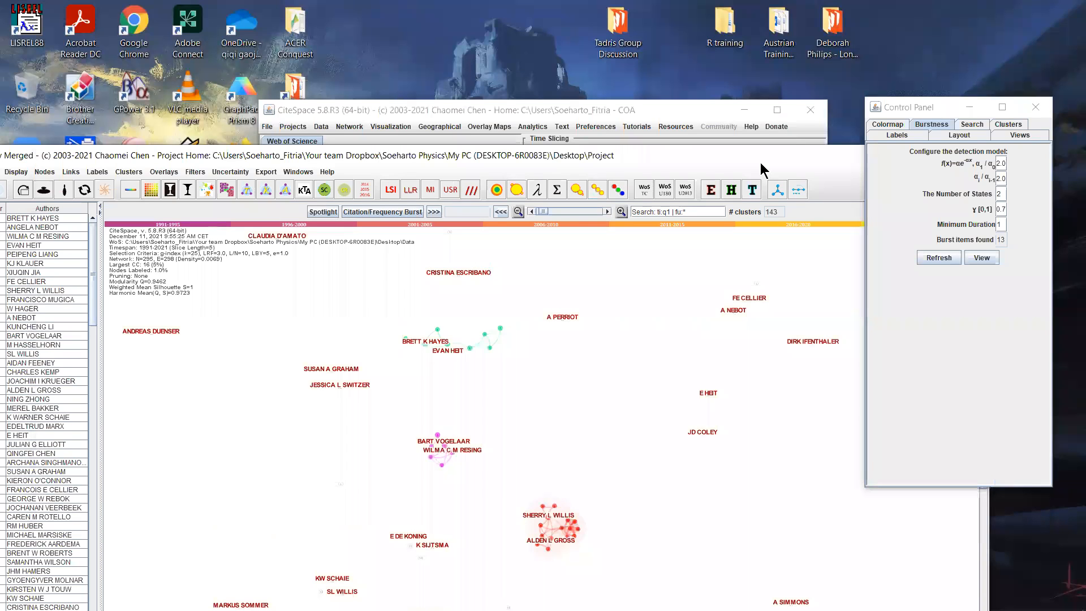
pyautogui.moveTo(761, 163); pyautogui.dragTo(607, 267)
pyautogui.click(751, 259)
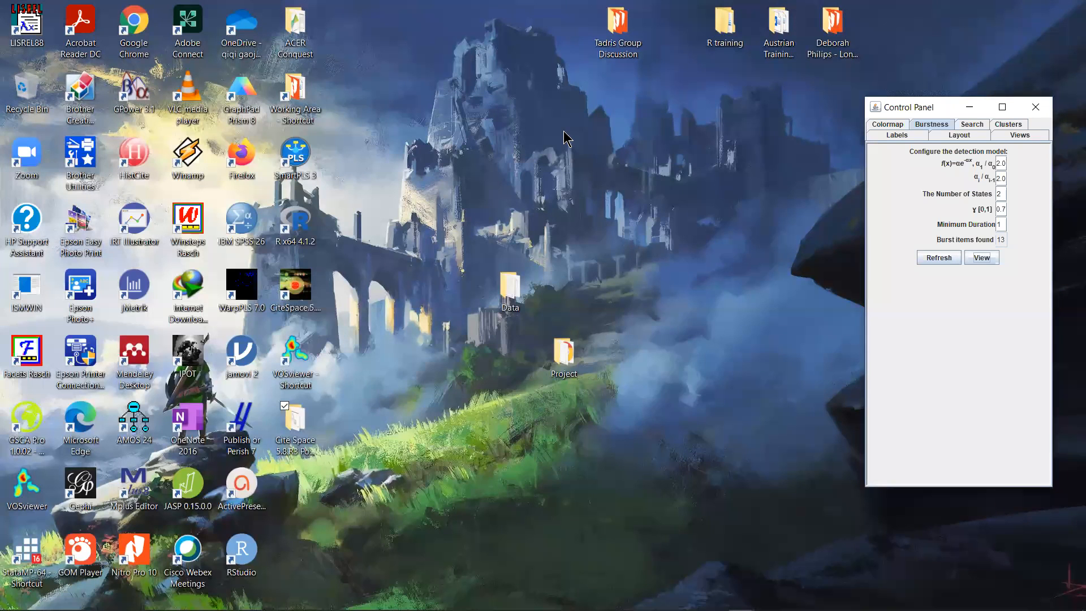
pyautogui.doubleClick(617, 28)
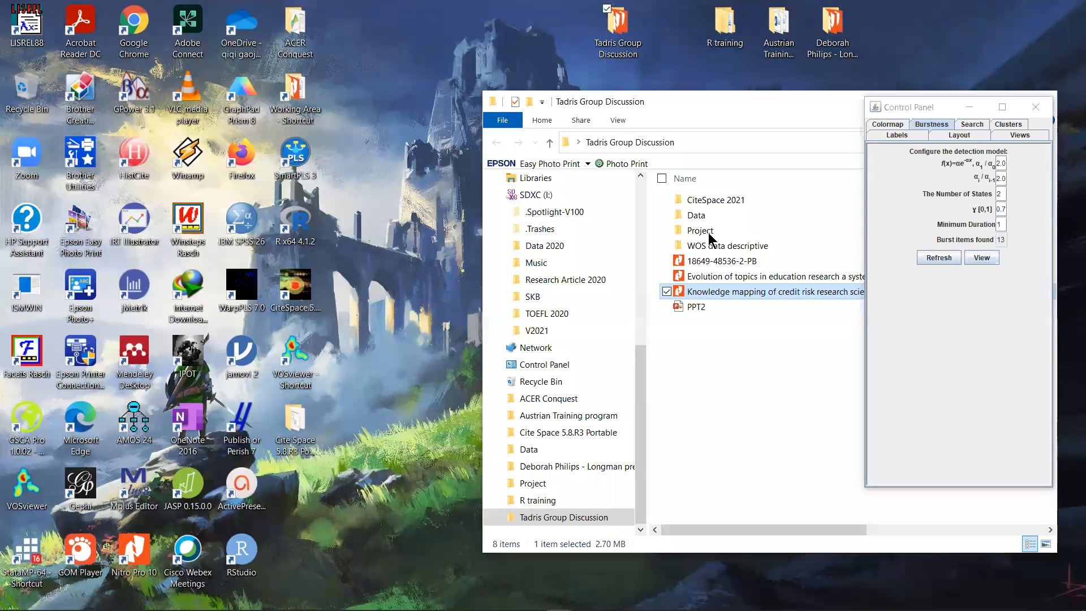
pyautogui.doubleClick(710, 233)
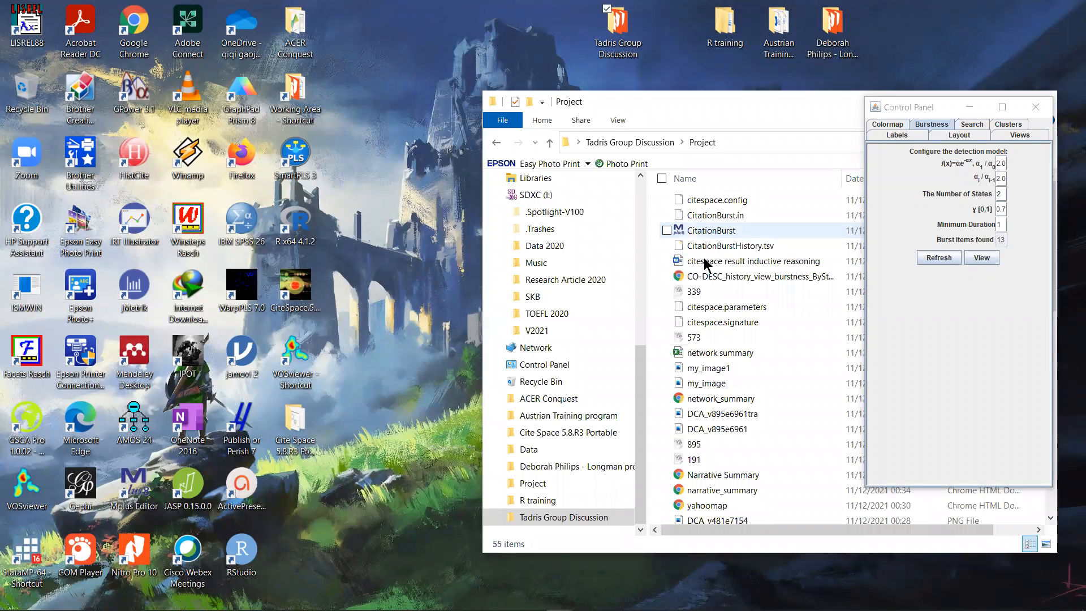
pyautogui.doubleClick(710, 263)
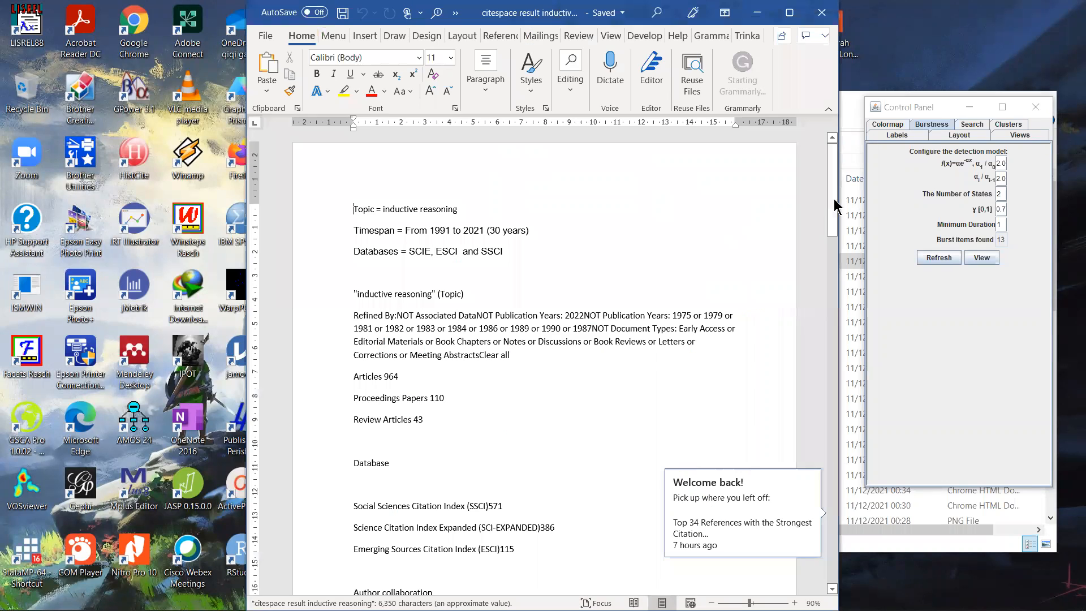
# - Add the heading "Author brust" on a new line after the last keyword table at the document's end
pyautogui.click(831, 543)
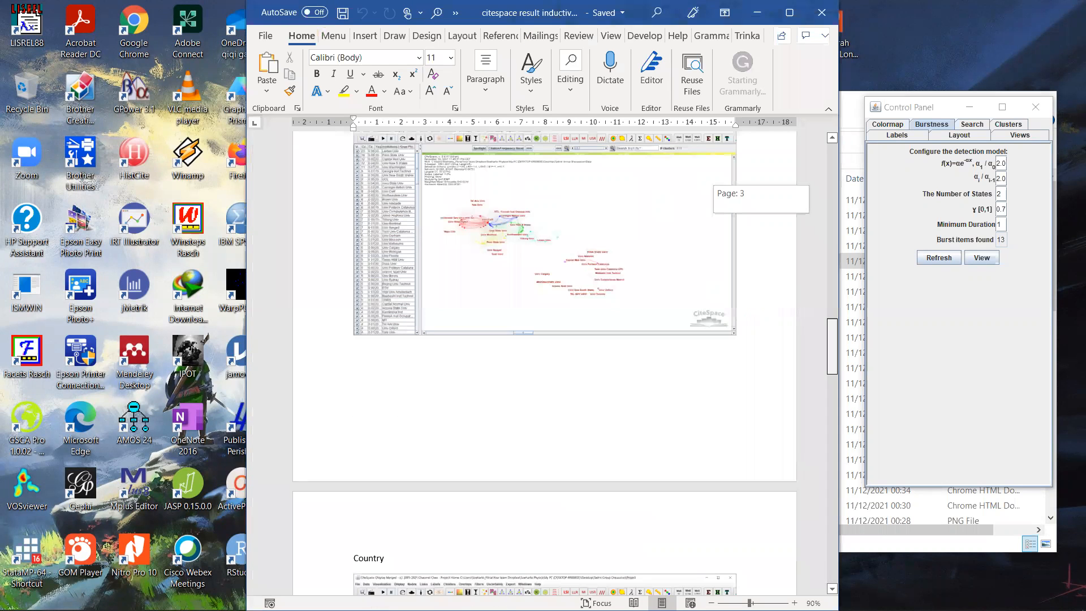
pyautogui.scroll(-20, 501, 428)
pyautogui.click(482, 294)
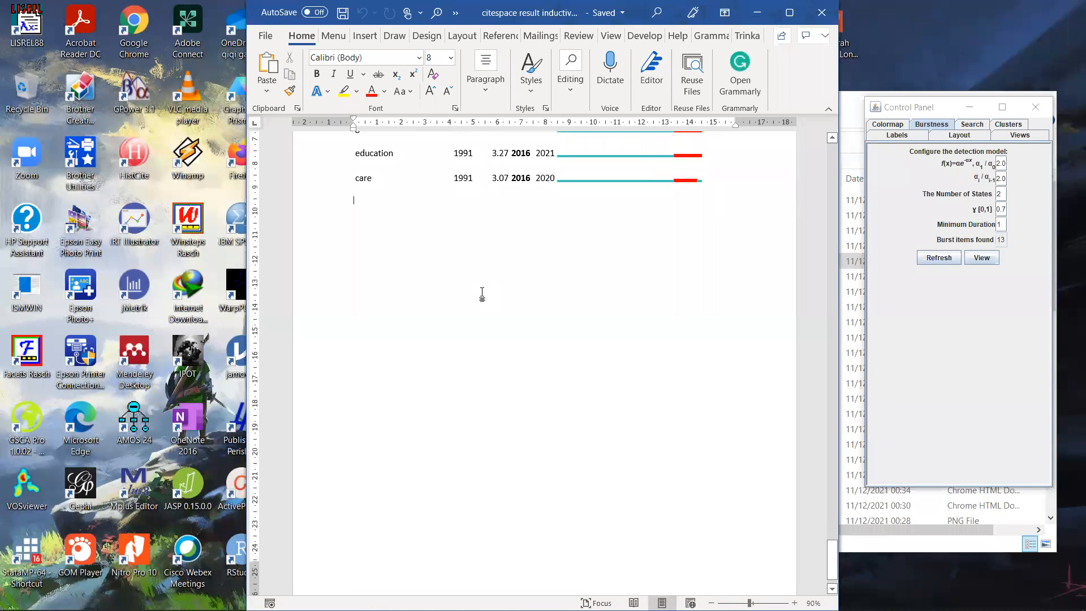
pyautogui.write('Autho')
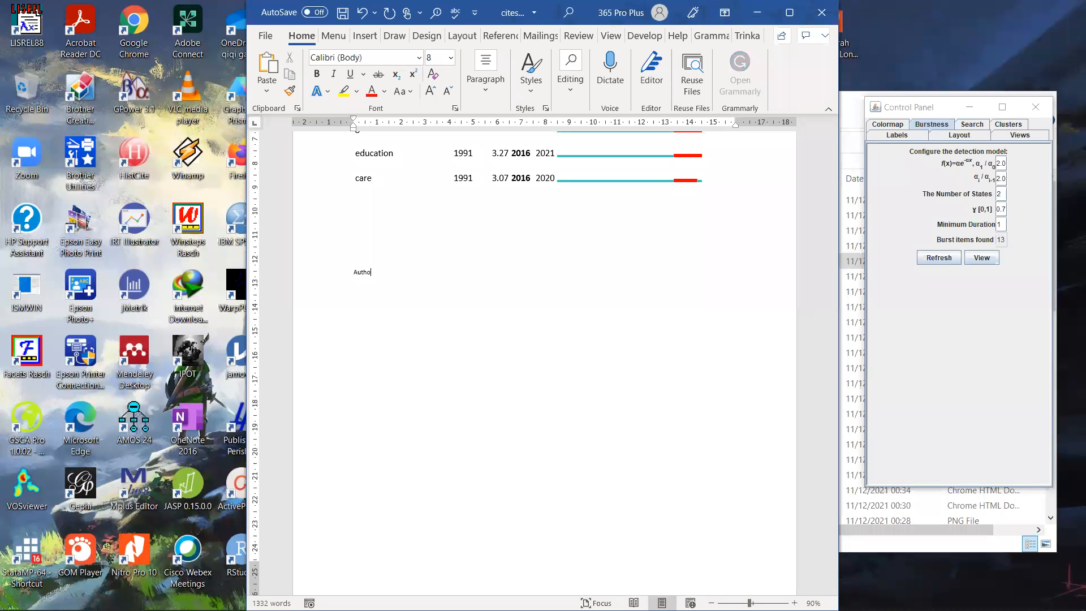
pyautogui.write('r brus')
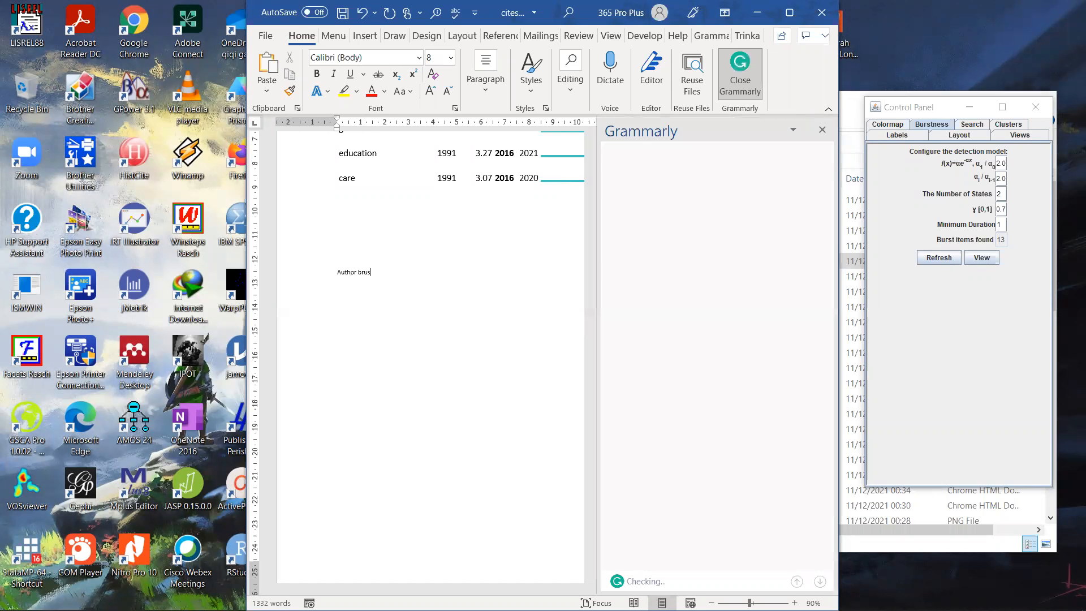
pyautogui.write('t')
pyautogui.press('Return')
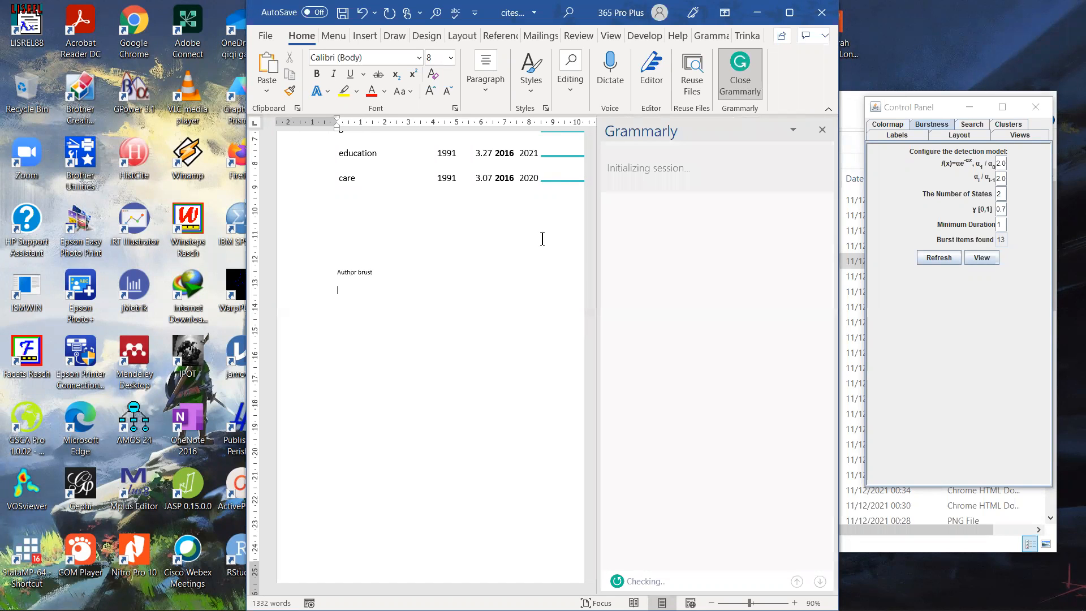
# - Paste the copied author burst table beneath the "Author brust" heading and close the Grammarly pane
pyautogui.hotkey('ctrl', 'v')
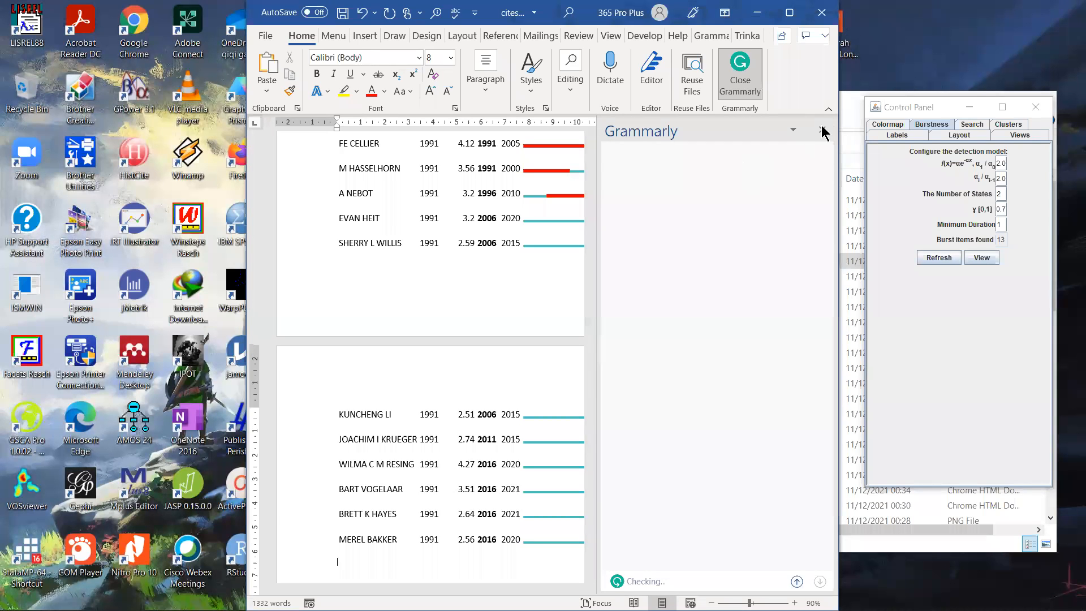
pyautogui.click(822, 129)
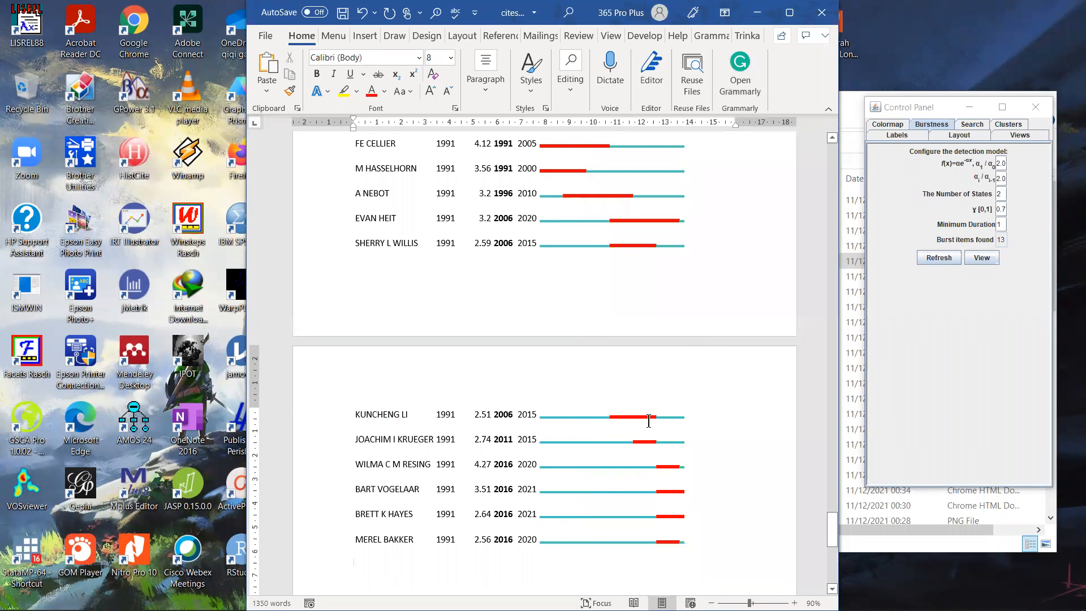
pyautogui.scroll(8, 455, 358)
pyautogui.scroll(-3, 481, 314)
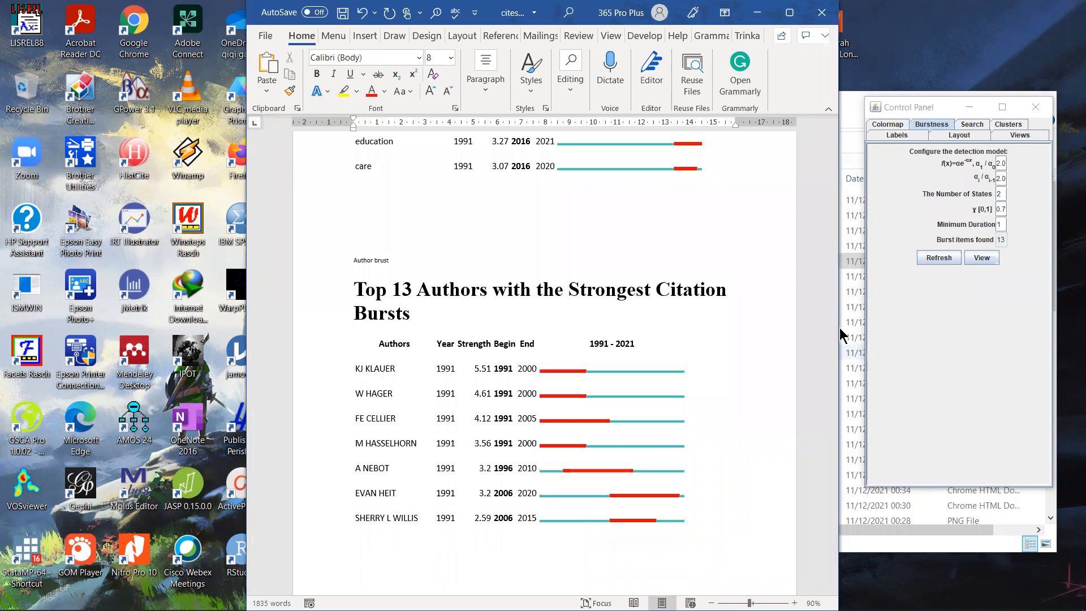
pyautogui.click(852, 115)
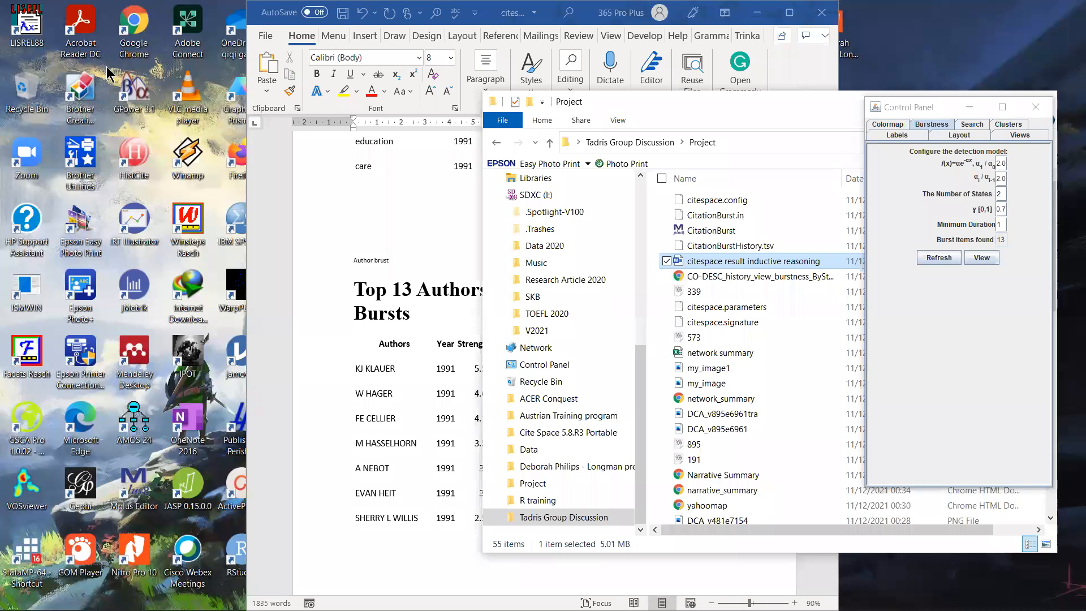
pyautogui.click(278, 12)
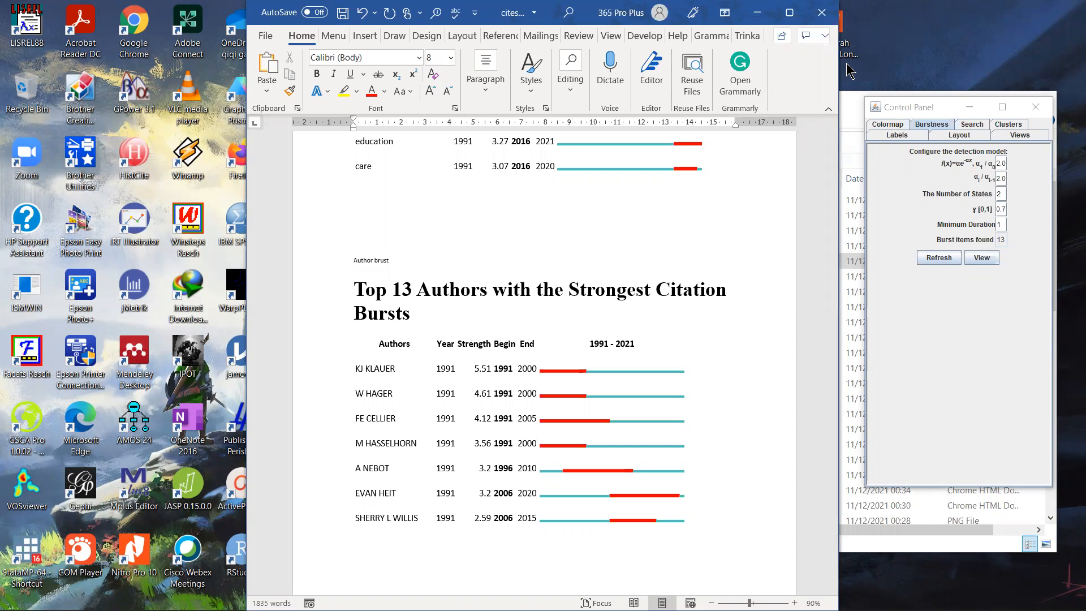
pyautogui.click(970, 107)
pyautogui.click(315, 12)
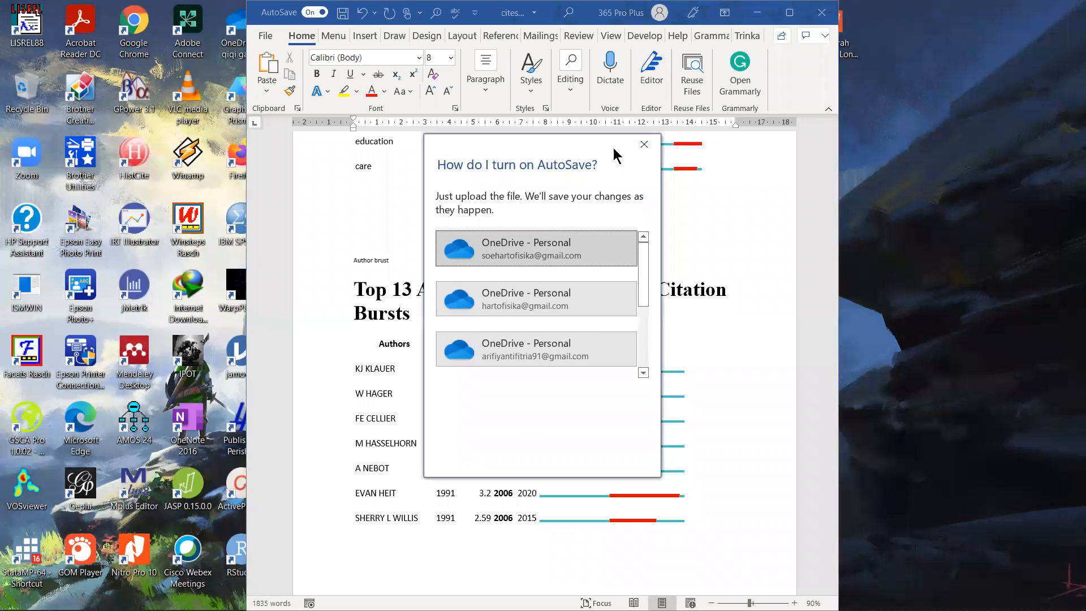
pyautogui.click(644, 143)
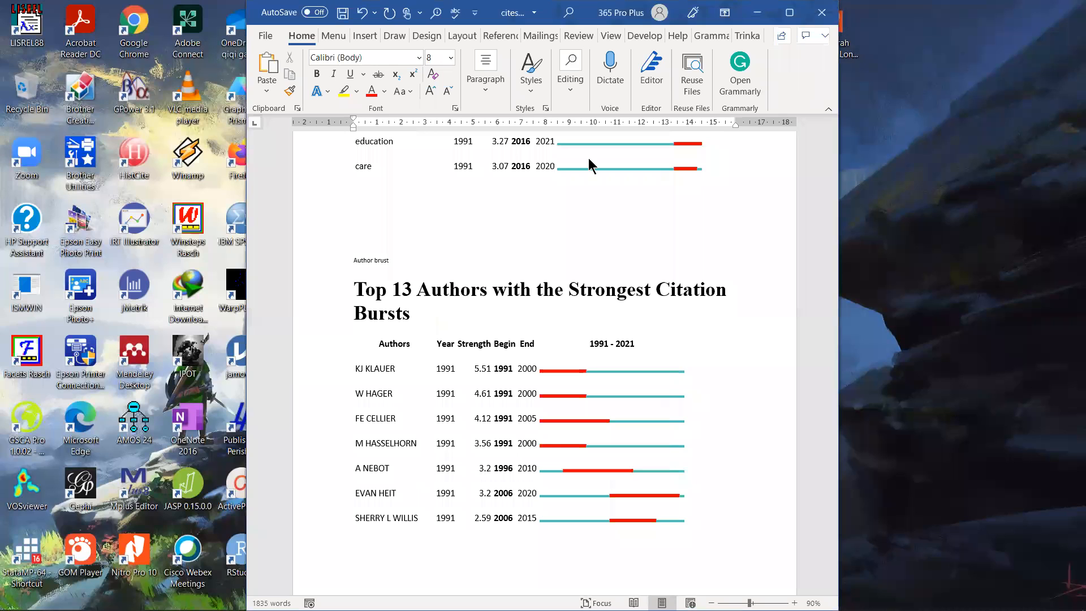
# - Open the network image COA_v295e298 from the desktop Project folder, copy it and close the viewer
pyautogui.click(790, 17)
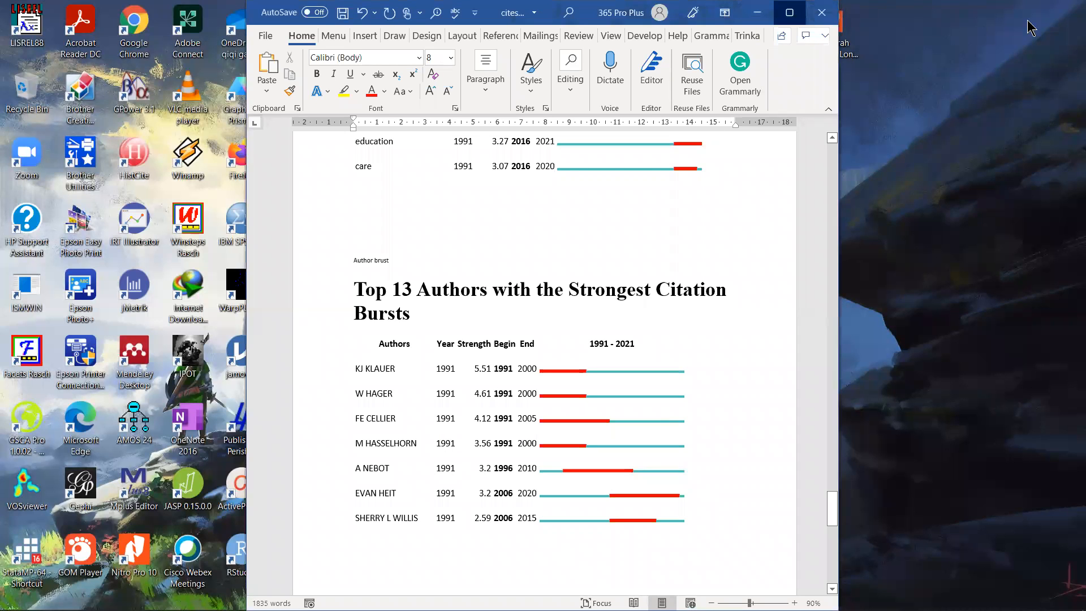
pyautogui.click(1005, 14)
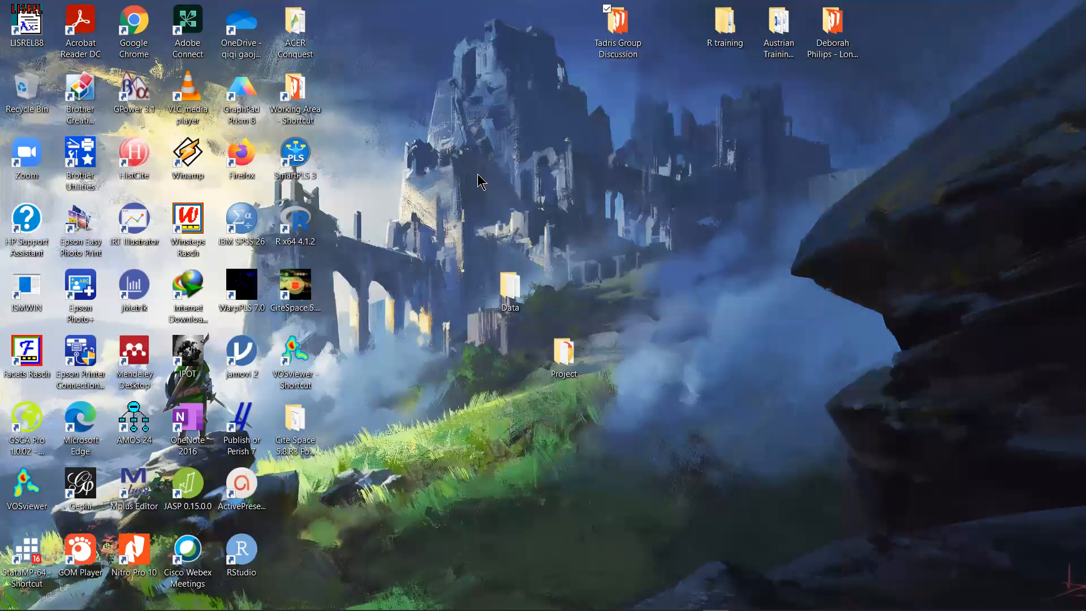
pyautogui.doubleClick(563, 353)
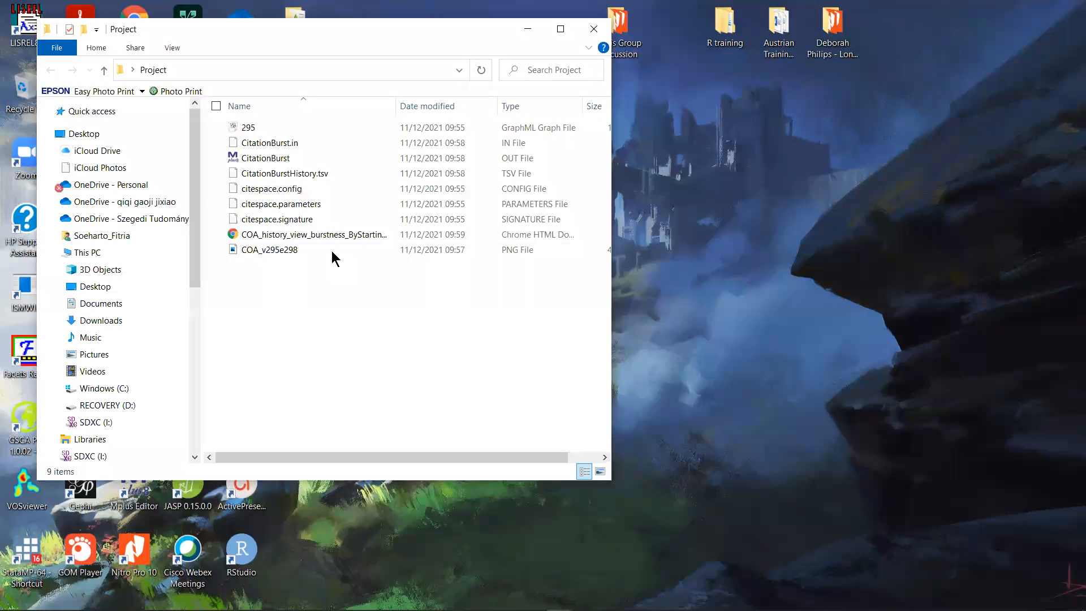
pyautogui.click(331, 250)
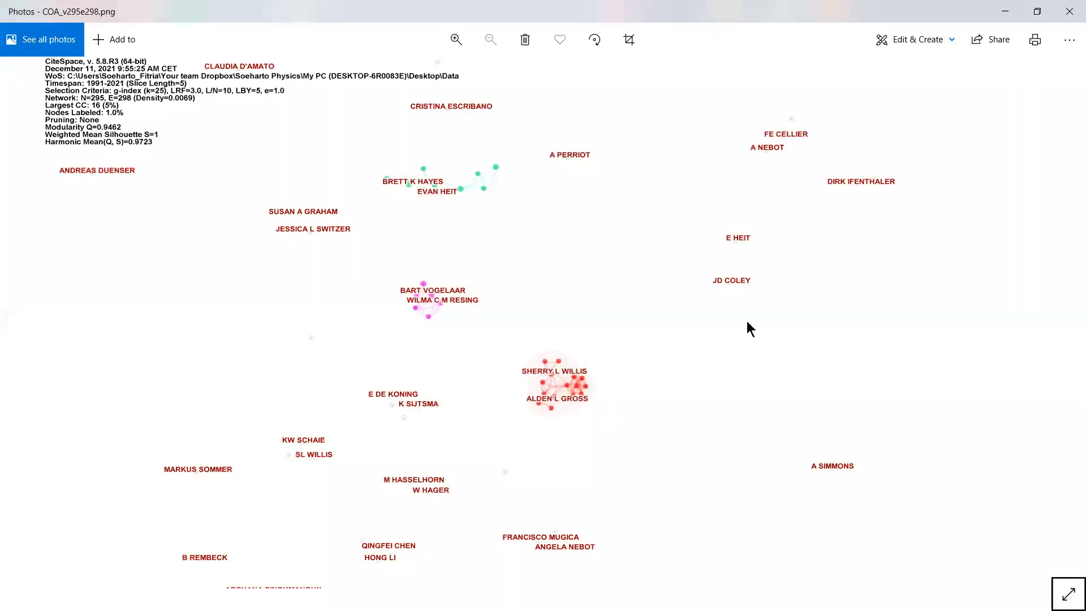
pyautogui.click(1070, 11)
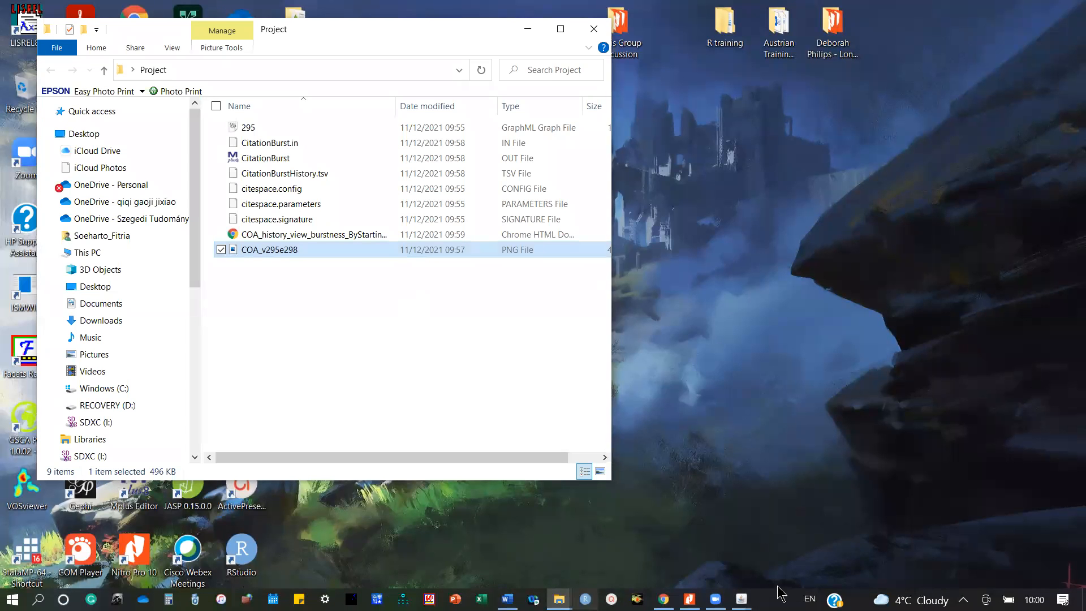
# - Switch to the Word document, paste the network image below the author burst table, and minimize the document
pyautogui.click(507, 599)
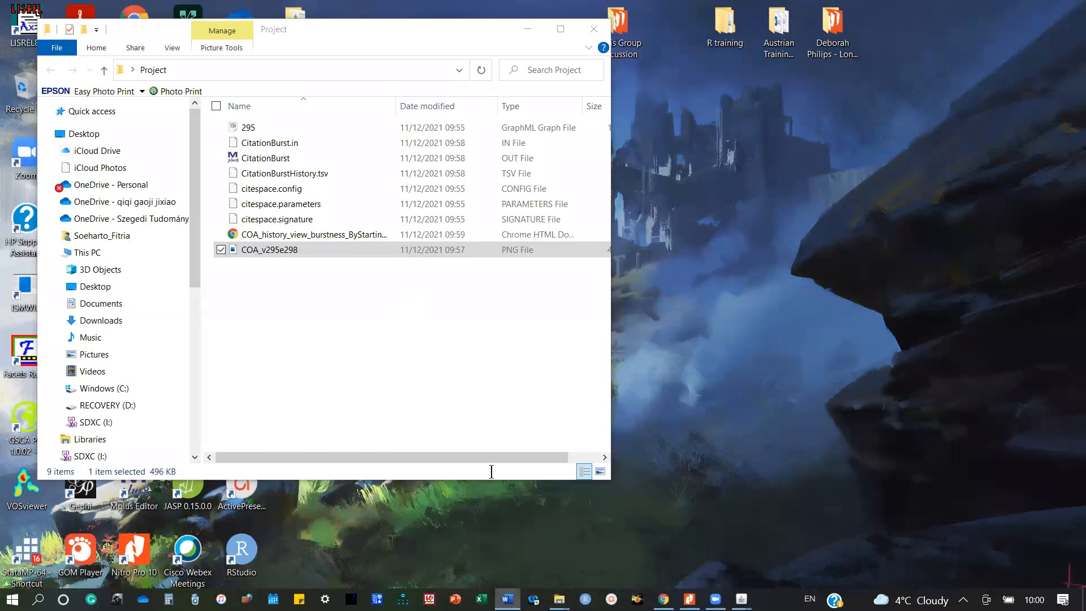
pyautogui.scroll(4, 633, 370)
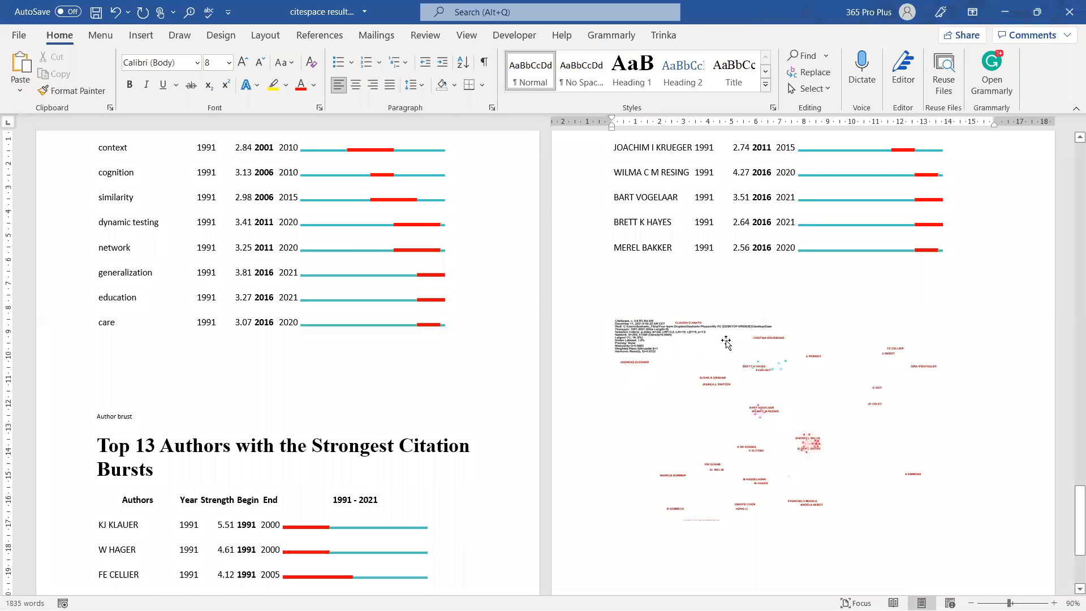
pyautogui.scroll(-3, 727, 341)
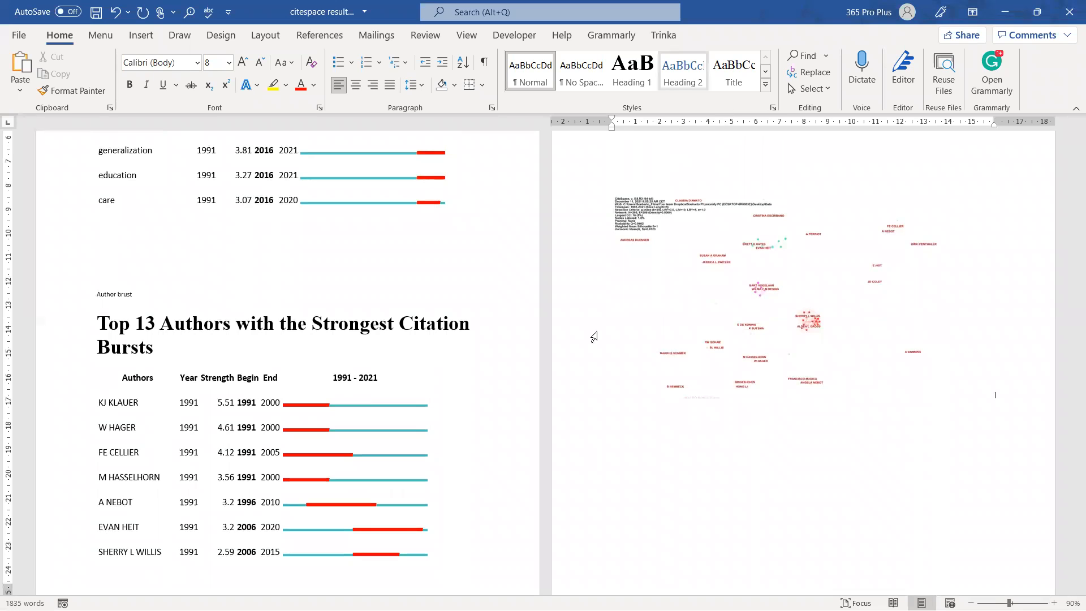
pyautogui.click(1005, 12)
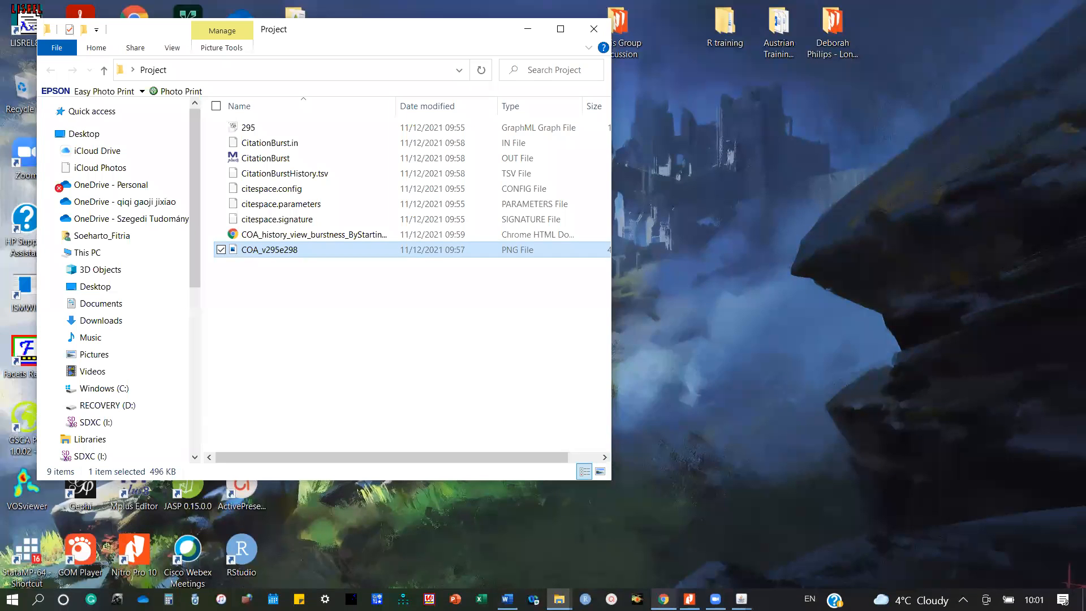
# - Return to the CiteSpace merged network display, maximize it, and turn off the cluster colouring of the nodes
pyautogui.moveTo(664, 600)
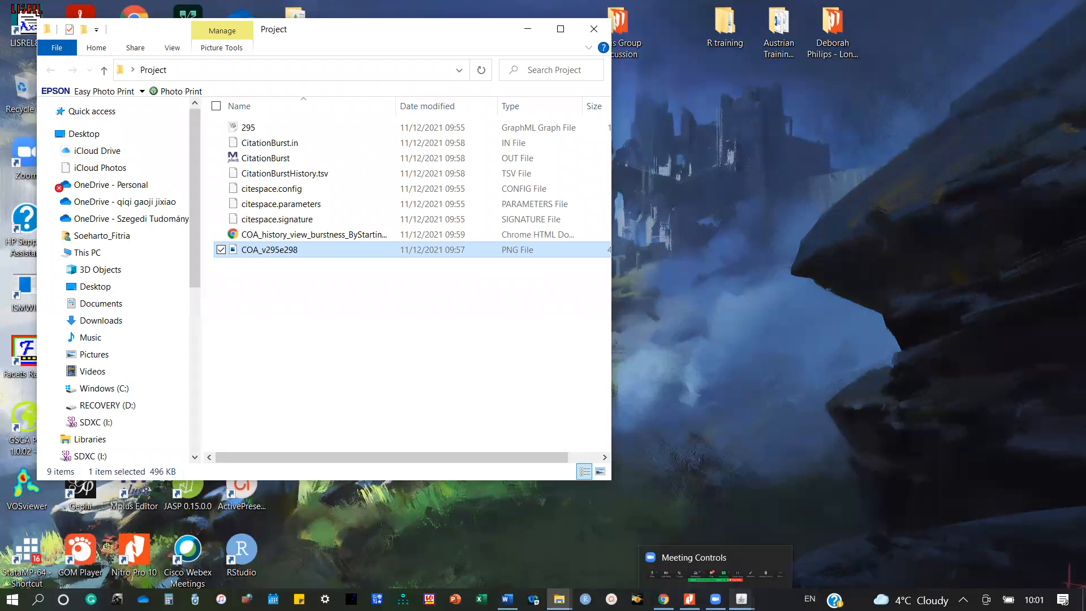
pyautogui.moveTo(741, 599)
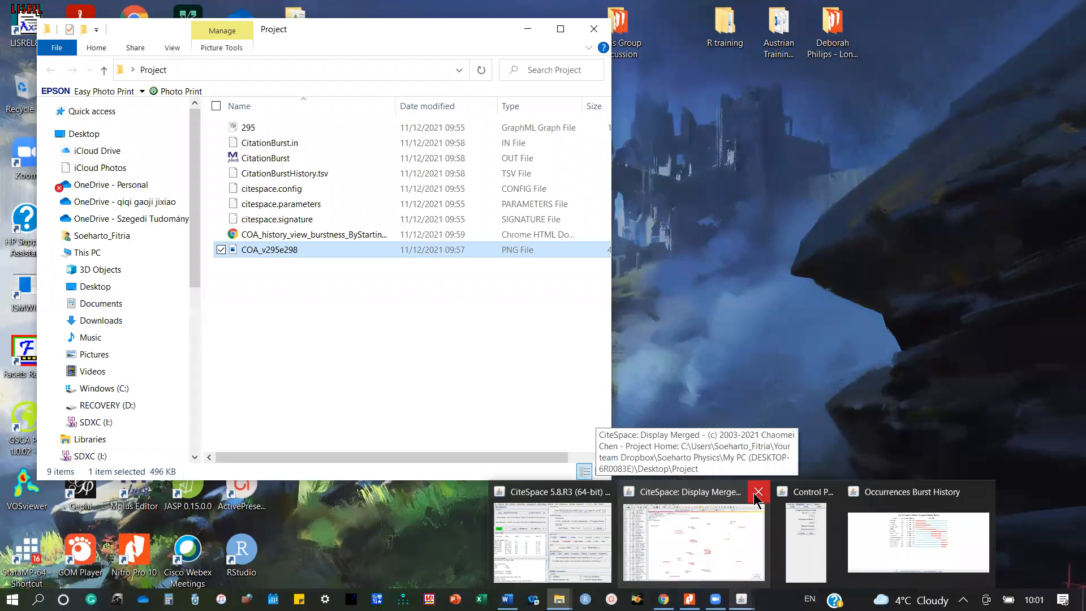
pyautogui.click(697, 517)
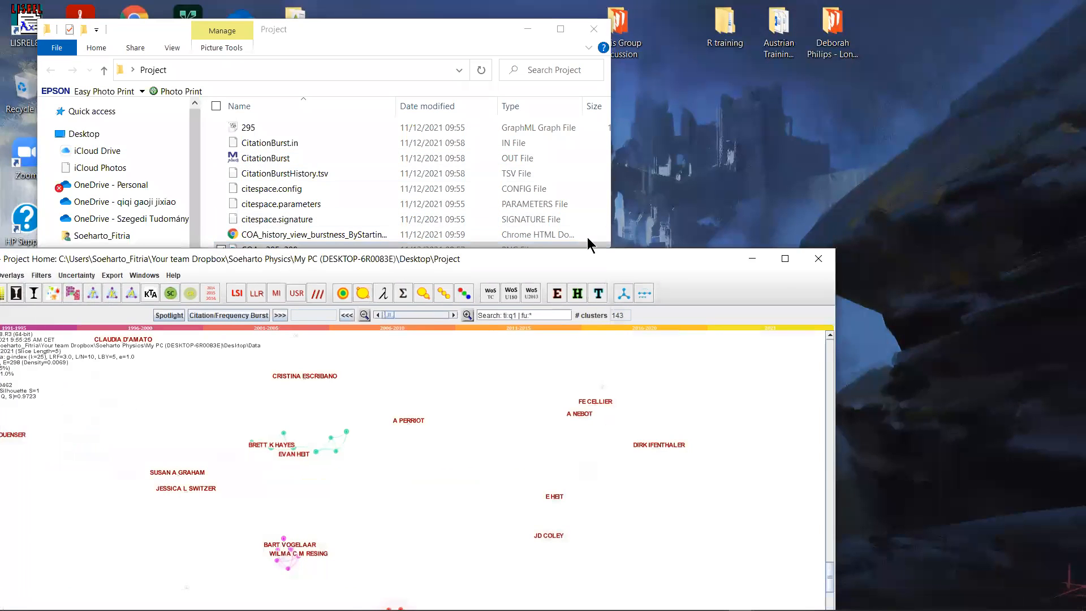
pyautogui.click(785, 259)
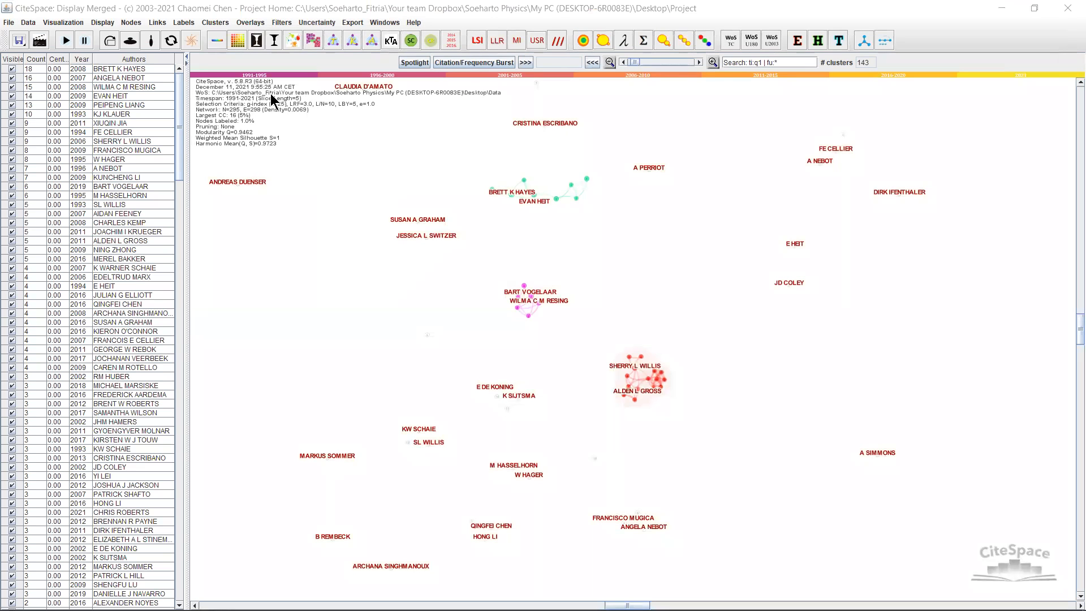
pyautogui.click(702, 43)
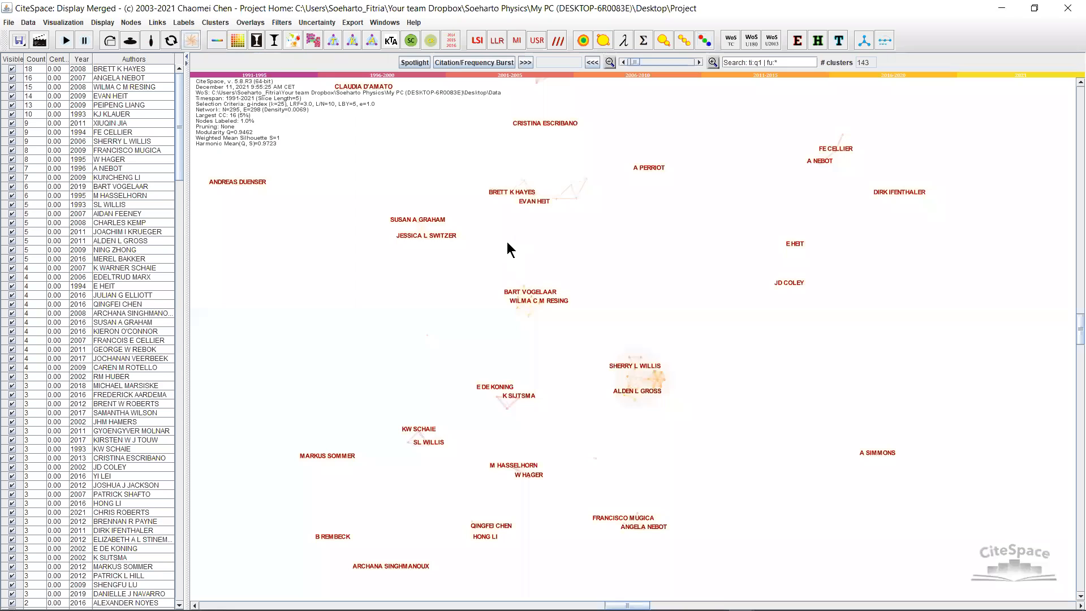
# - Switch the author collaboration network to a black background and adjust how its links are drawn
pyautogui.click(272, 43)
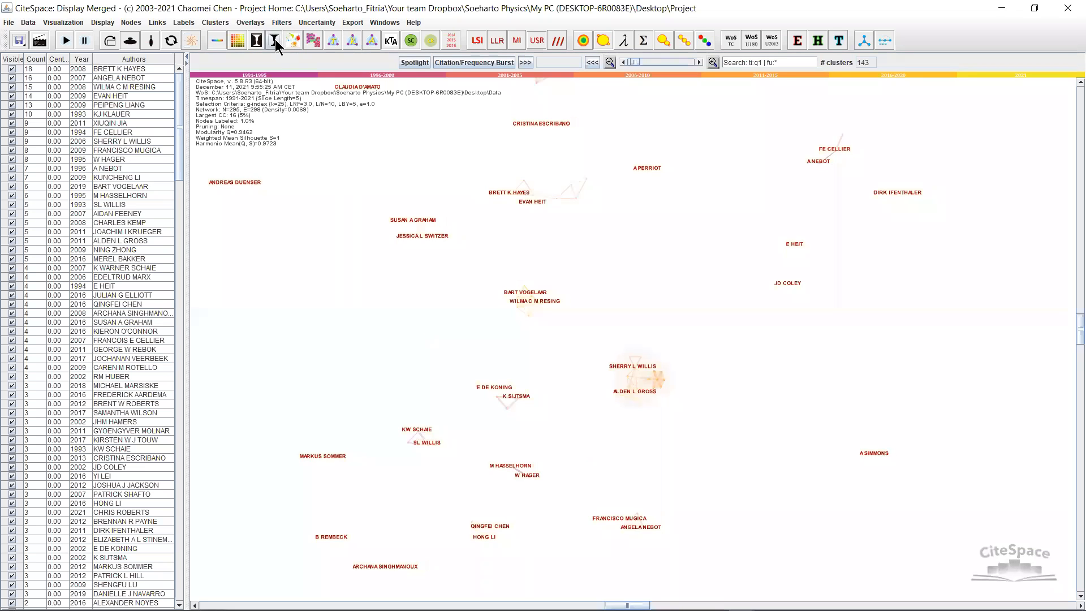
pyautogui.click(257, 41)
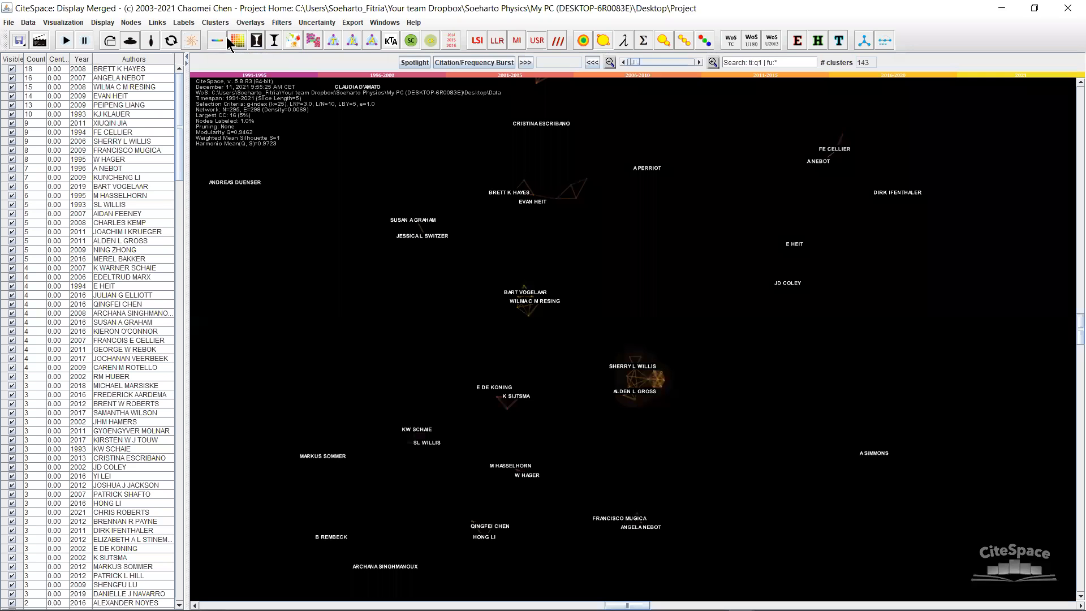
pyautogui.click(131, 42)
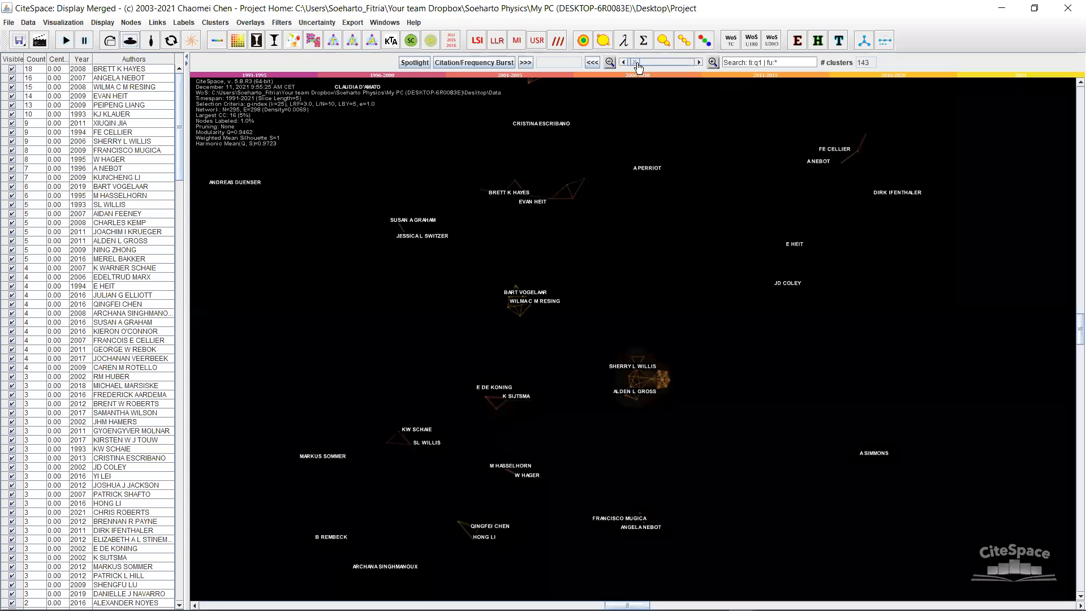
pyautogui.click(639, 63)
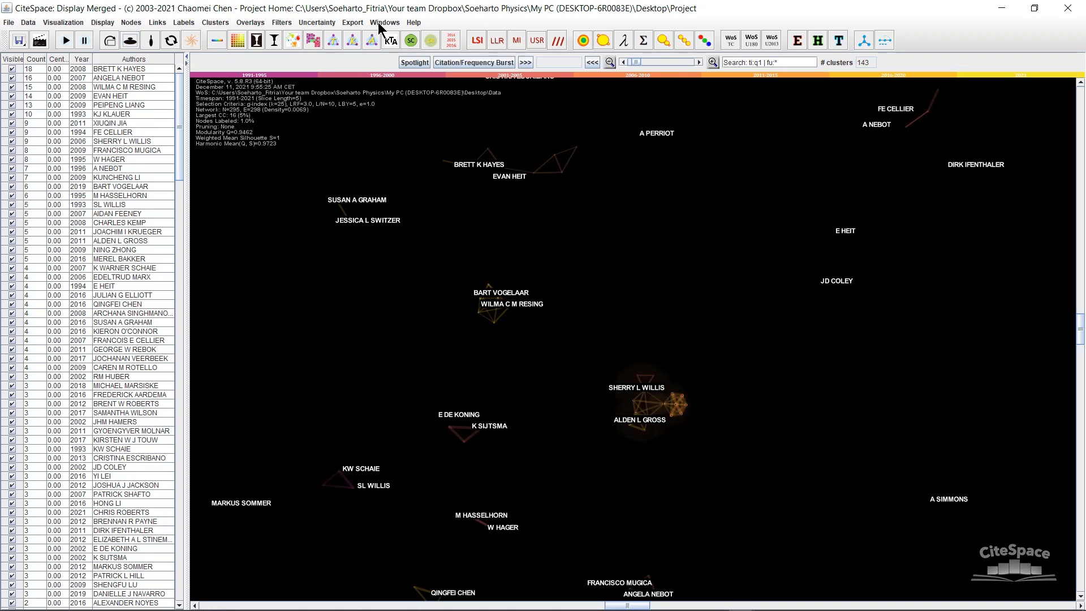
# - Open the author network's summary table at full size and sort it by burst strength, highest first
pyautogui.click(353, 23)
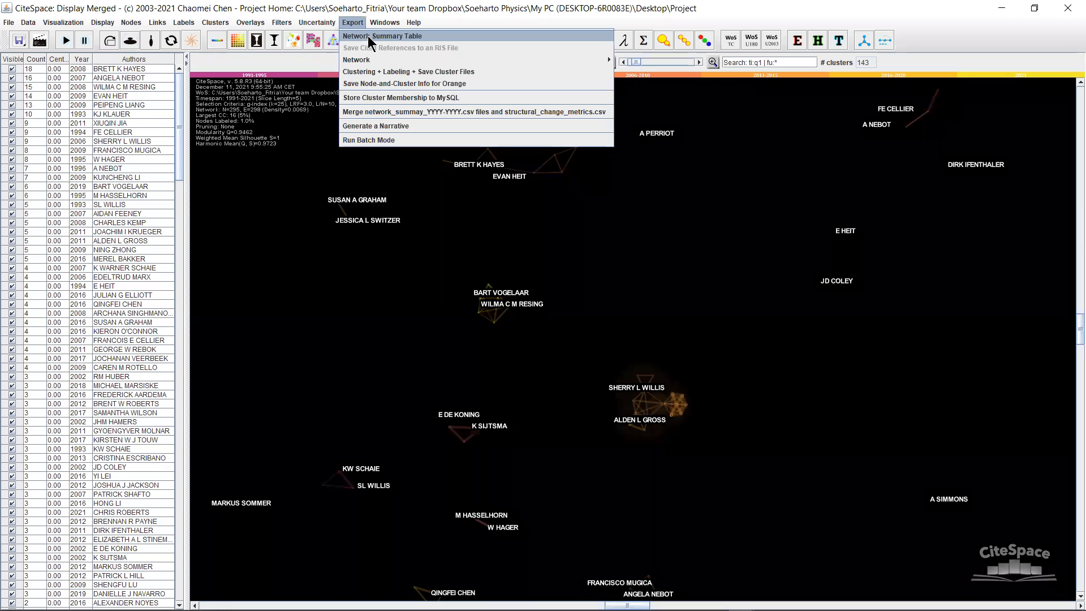
pyautogui.click(369, 38)
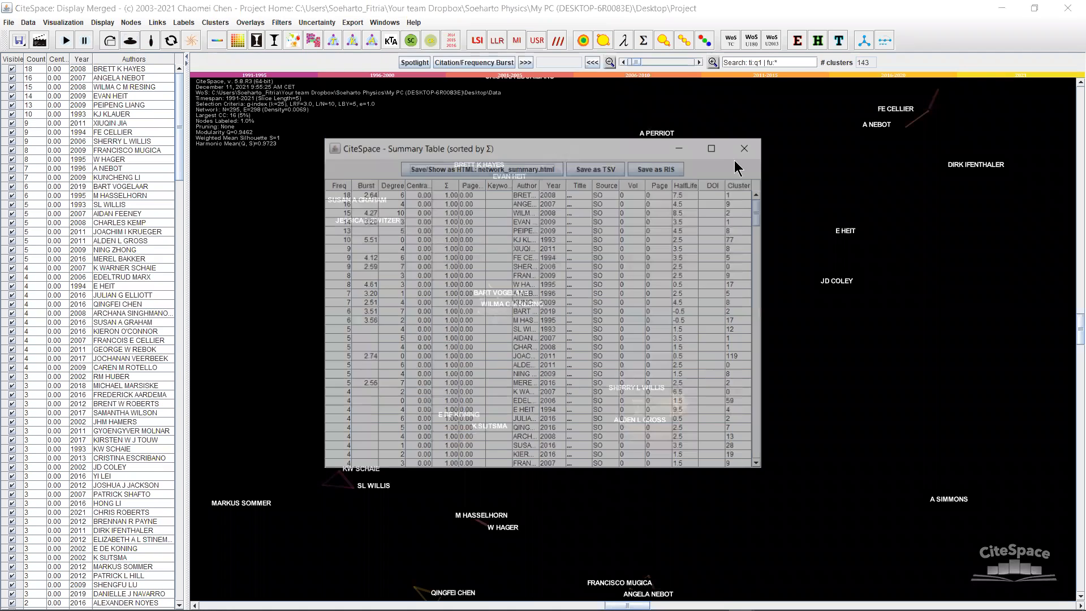
pyautogui.click(711, 148)
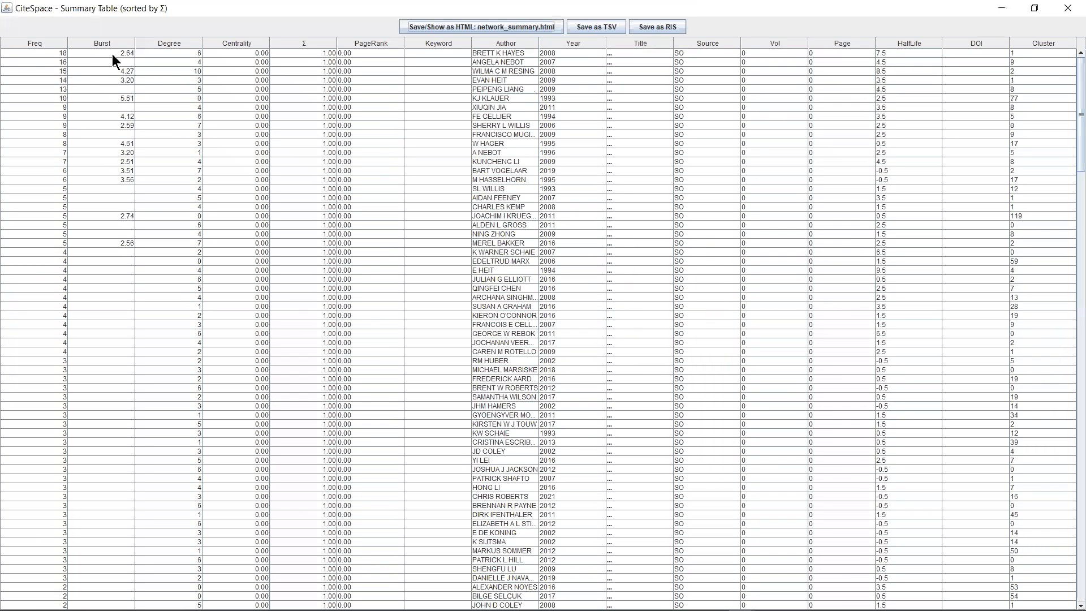
pyautogui.click(111, 45)
pyautogui.doubleClick(111, 55)
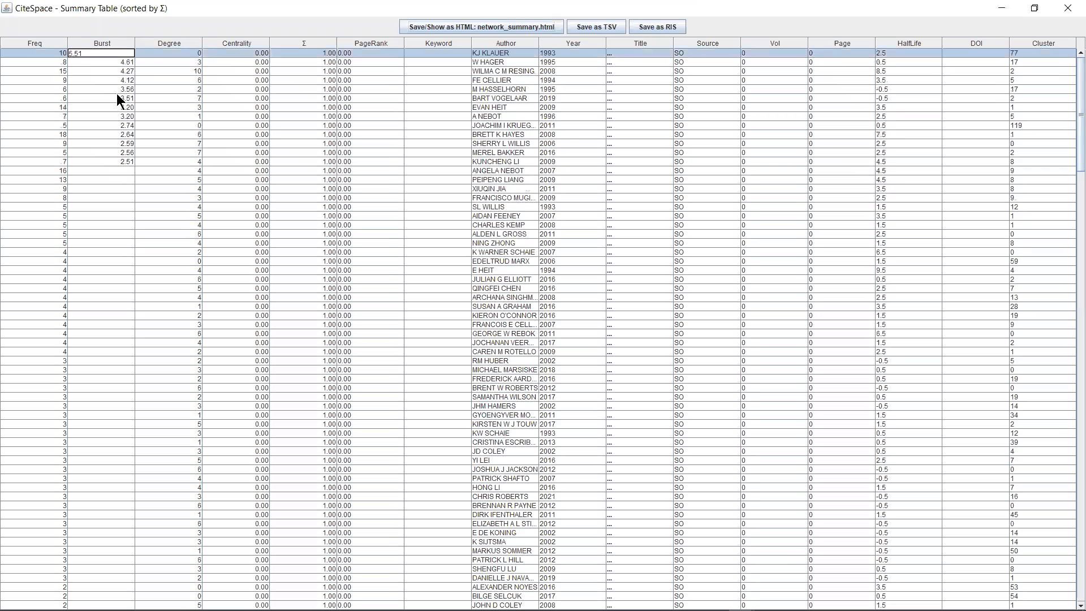
pyautogui.click(37, 45)
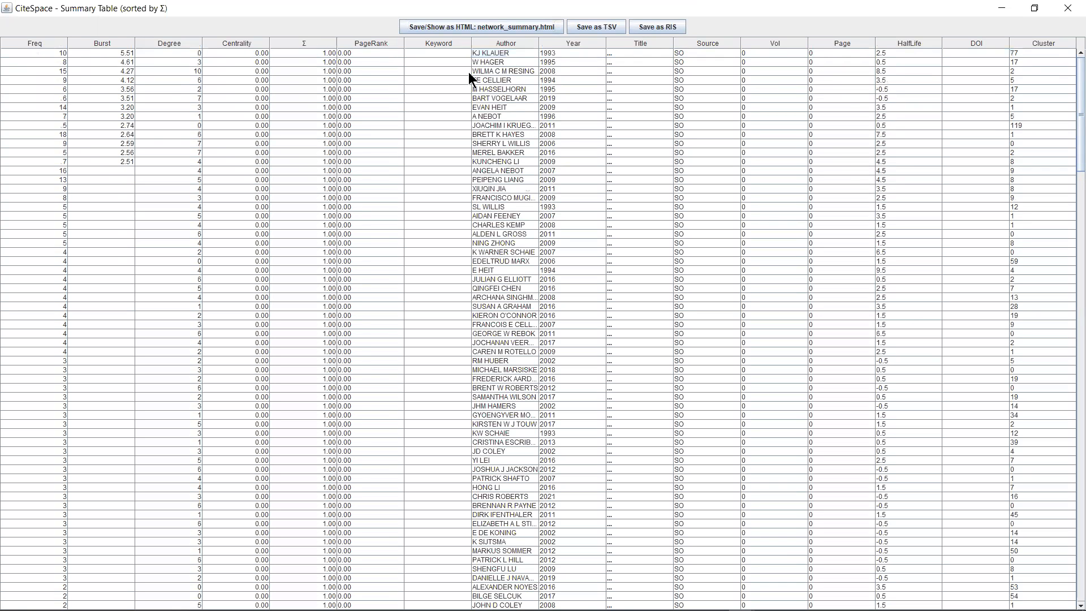
# - Highlight the rows that have burst values and widen the Author column to show the full names
pyautogui.moveTo(651, 53); pyautogui.dragTo(656, 107)
pyautogui.moveTo(663, 156); pyautogui.dragTo(665, 159)
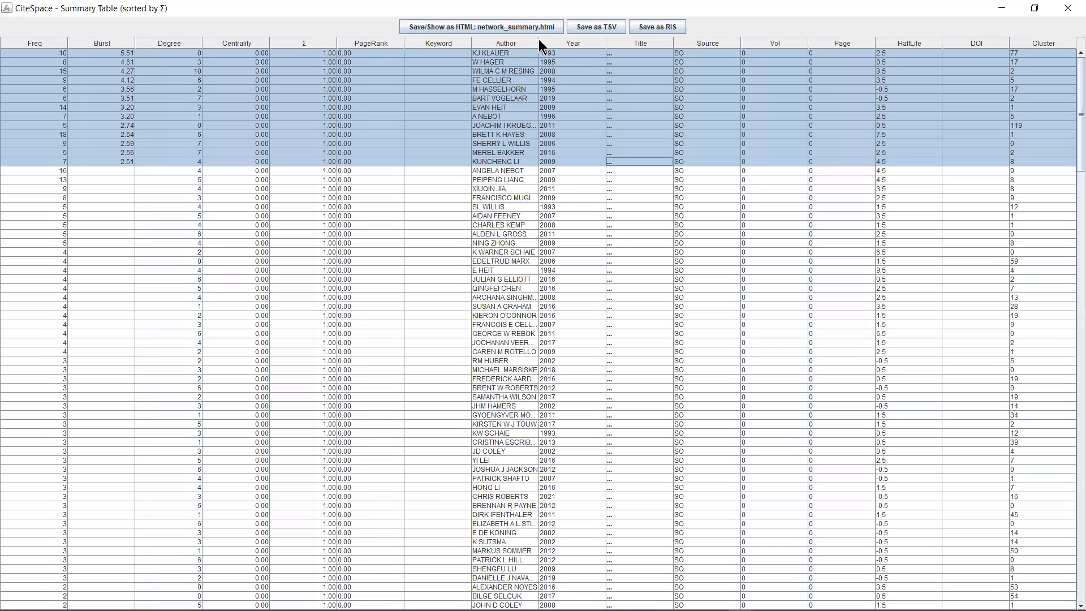
pyautogui.click(708, 54)
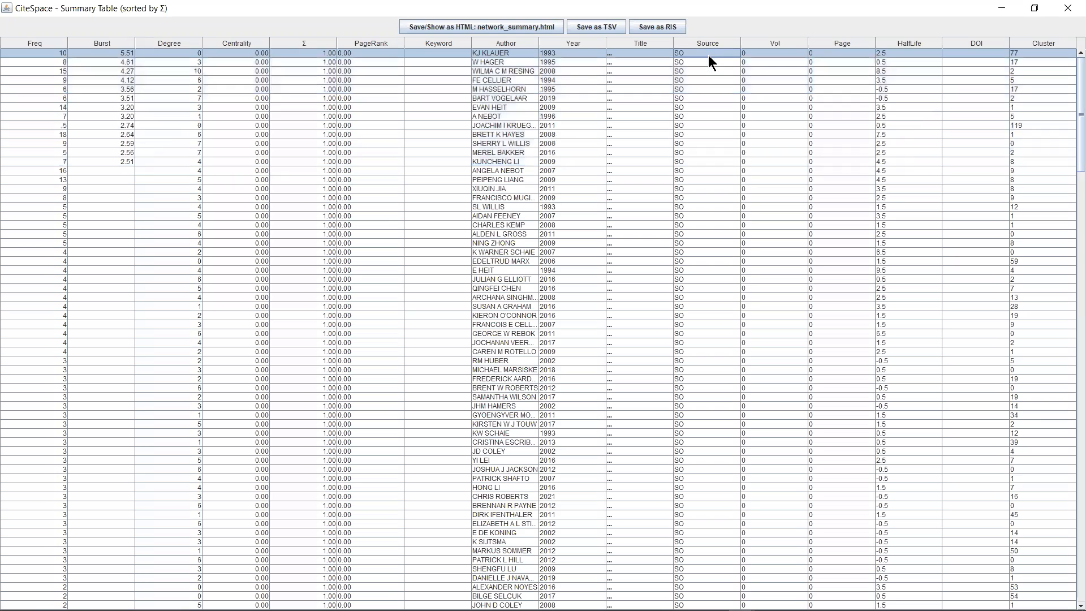
pyautogui.keyDown('shift'); pyautogui.click(706, 88); pyautogui.keyUp('shift')
pyautogui.keyDown('shift'); pyautogui.click(691, 150); pyautogui.keyUp('shift')
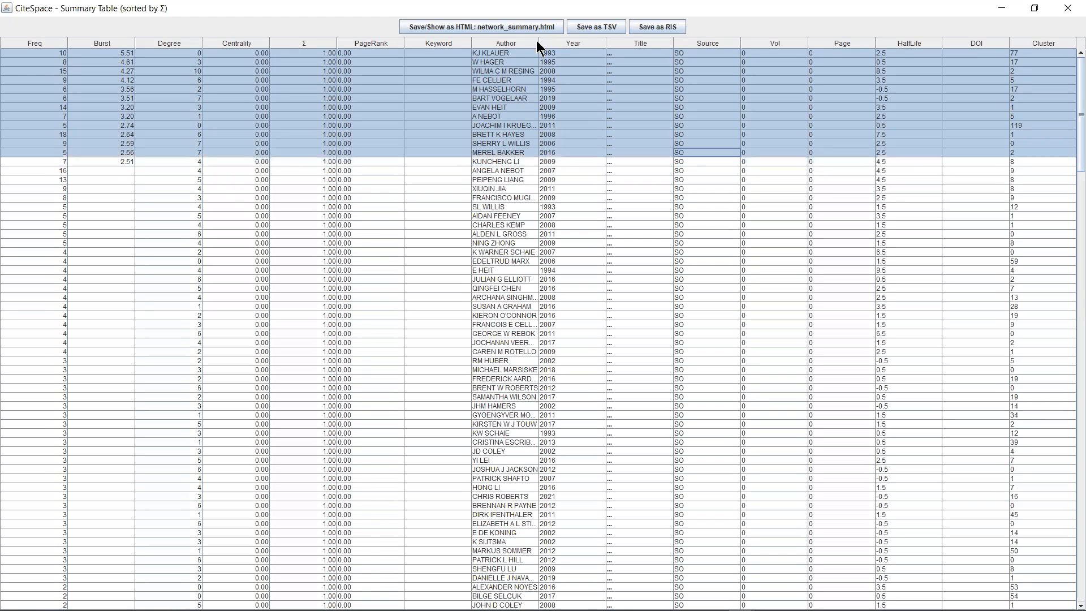
pyautogui.moveTo(584, 46); pyautogui.dragTo(680, 94)
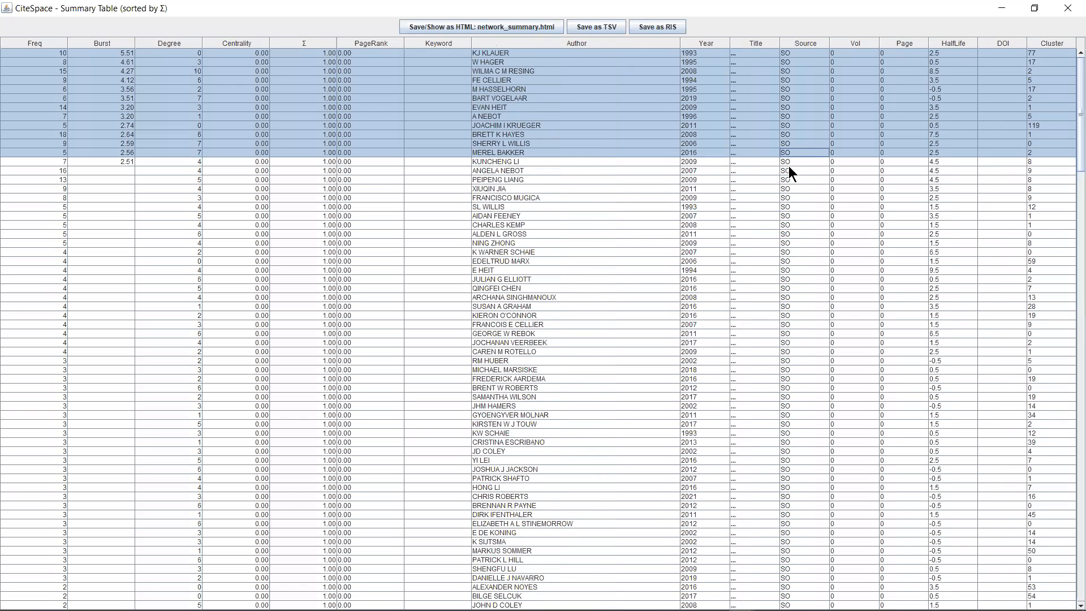
# - Close the author network and its summary table, then clear the Project folder away from the main CiteSpace window
pyautogui.click(998, 9)
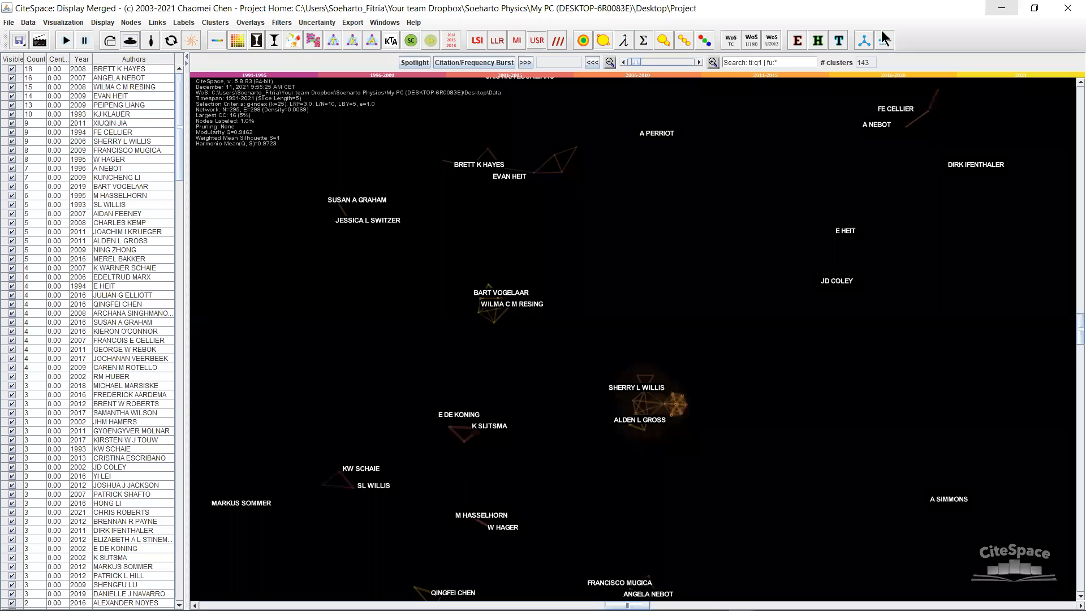
pyautogui.click(1069, 9)
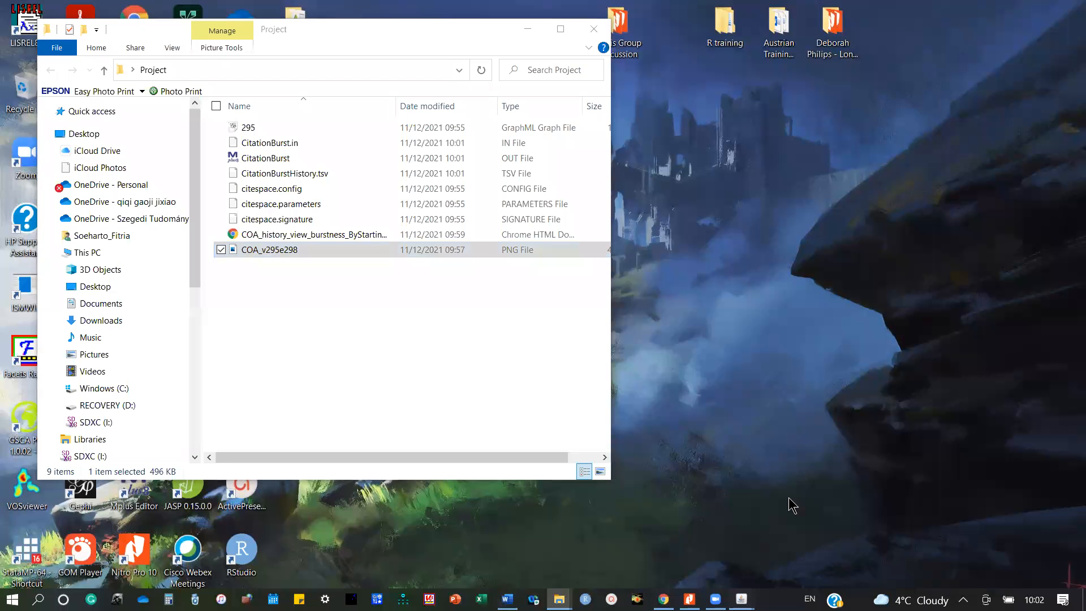
pyautogui.moveTo(742, 599)
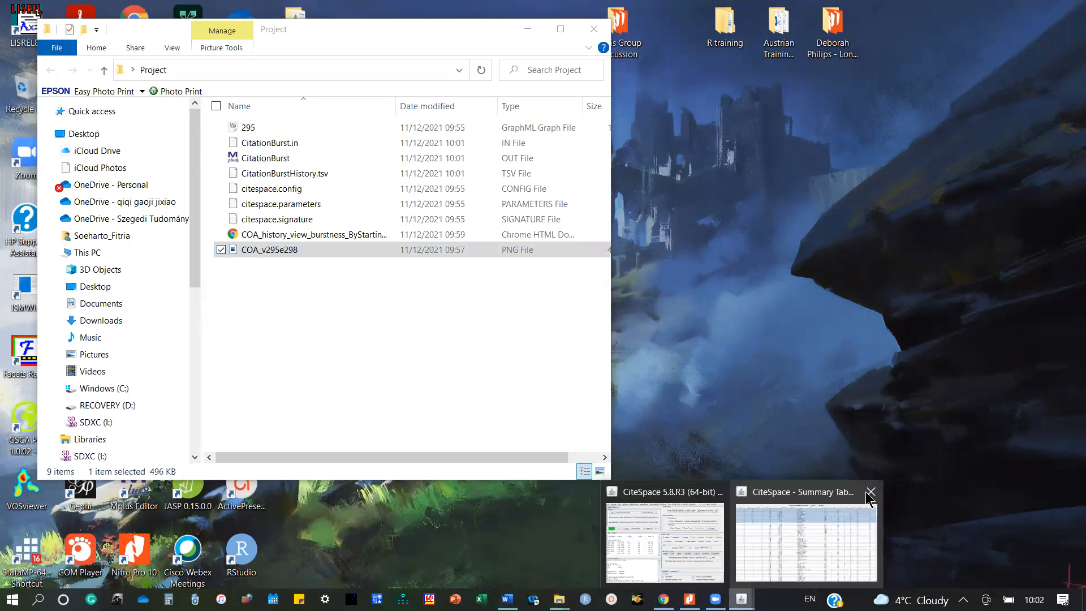
pyautogui.click(867, 492)
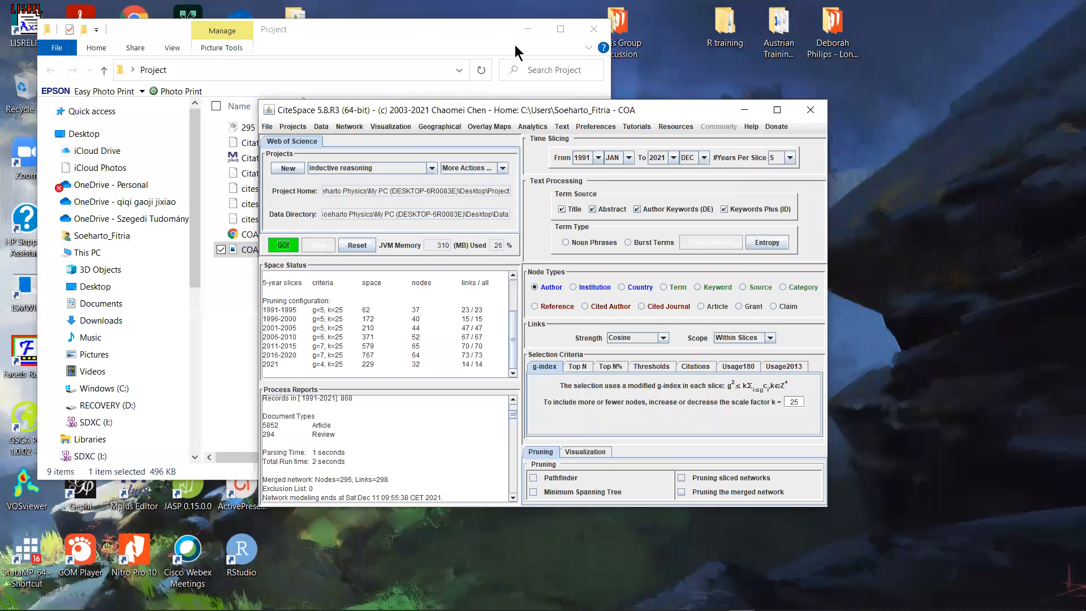
pyautogui.click(527, 29)
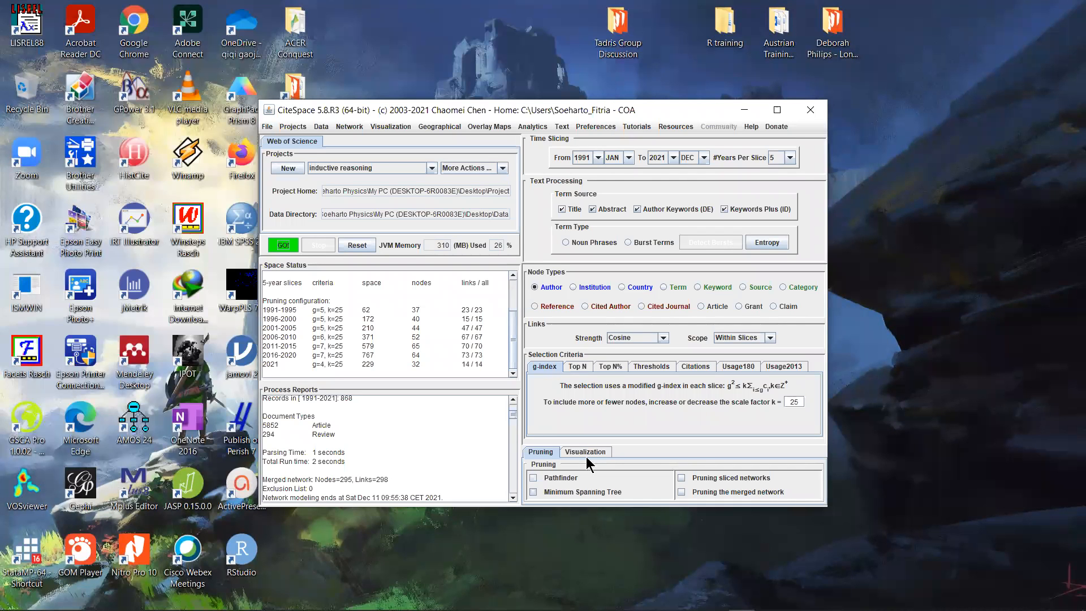
pyautogui.moveTo(562, 114); pyautogui.dragTo(563, 38)
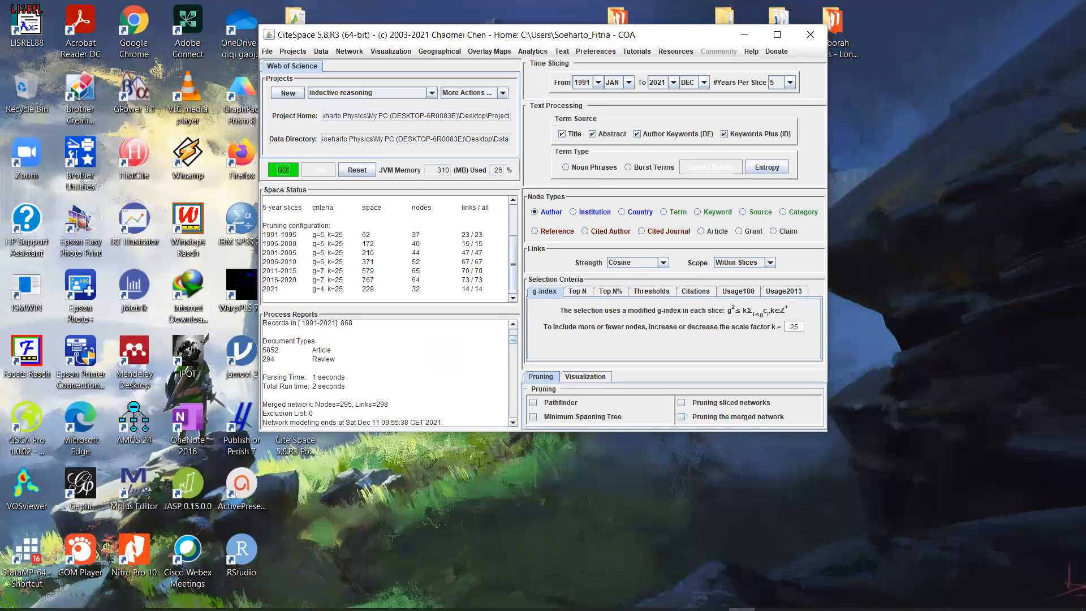
# - Switch to Nitro Pro and examine the author and institution collaboration results in the credit risk paper
pyautogui.moveTo(664, 608)
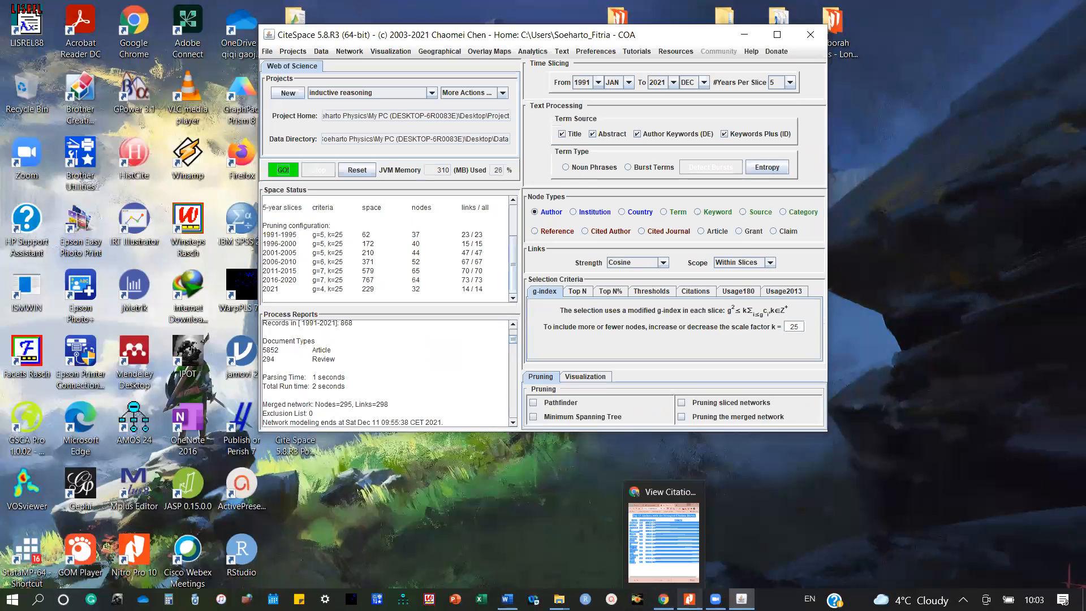
pyautogui.click(628, 520)
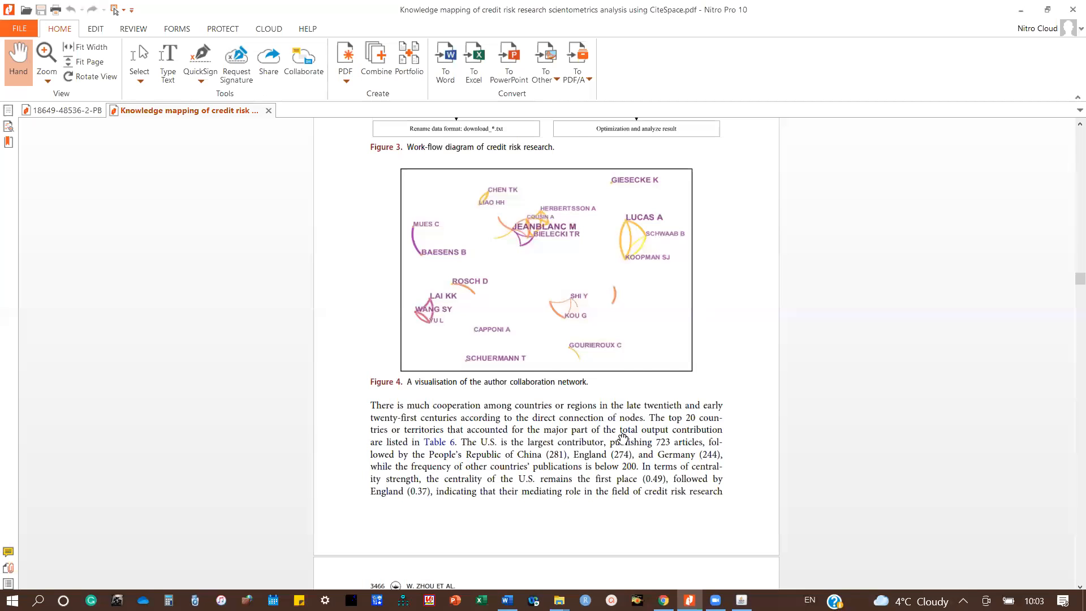
pyautogui.scroll(-8, 626, 442)
pyautogui.scroll(3, 626, 442)
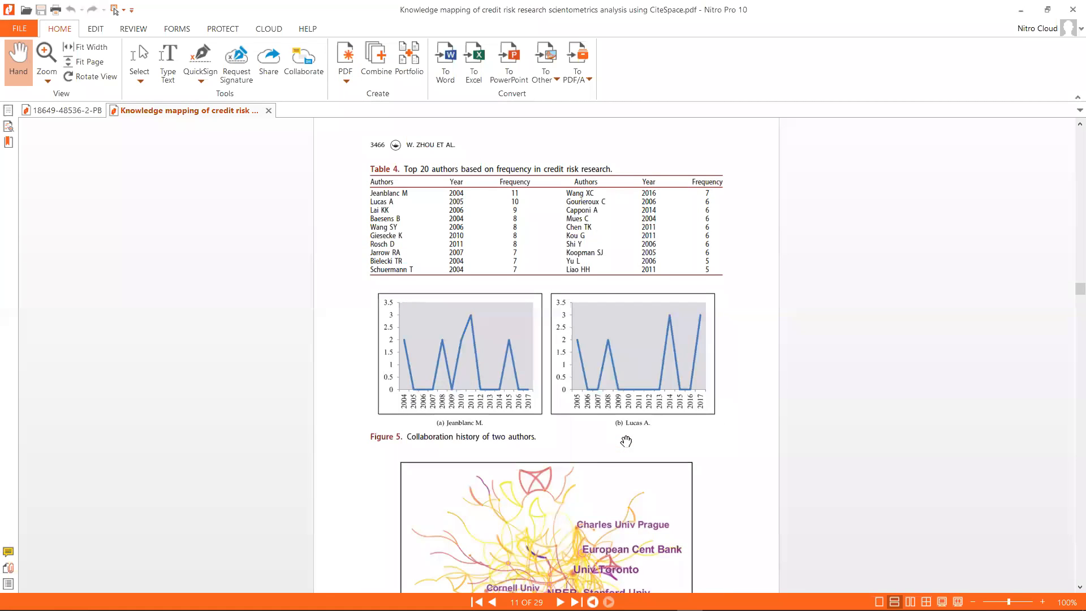
pyautogui.scroll(-5, 627, 441)
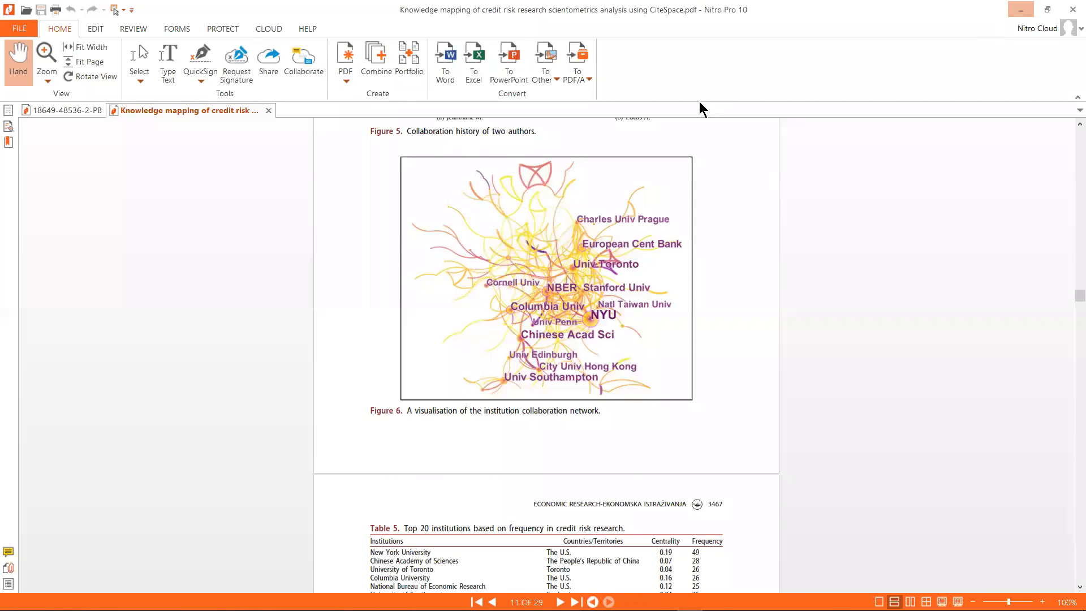
pyautogui.click(1021, 9)
# - In CiteSpace, set the node type to Institution only, run the analysis and visualize the network
pyautogui.click(583, 212)
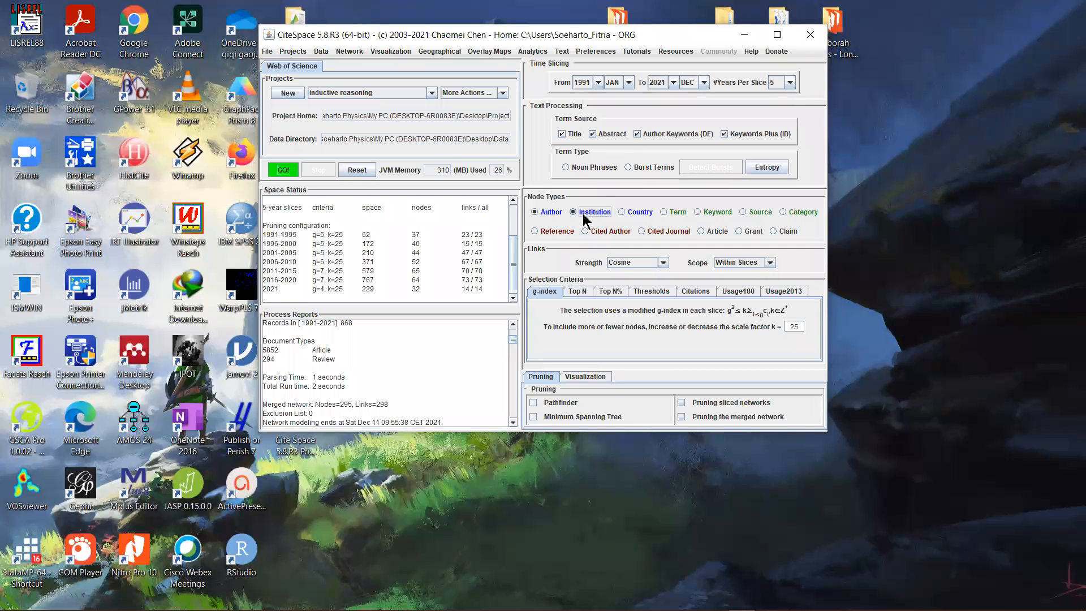
pyautogui.click(543, 214)
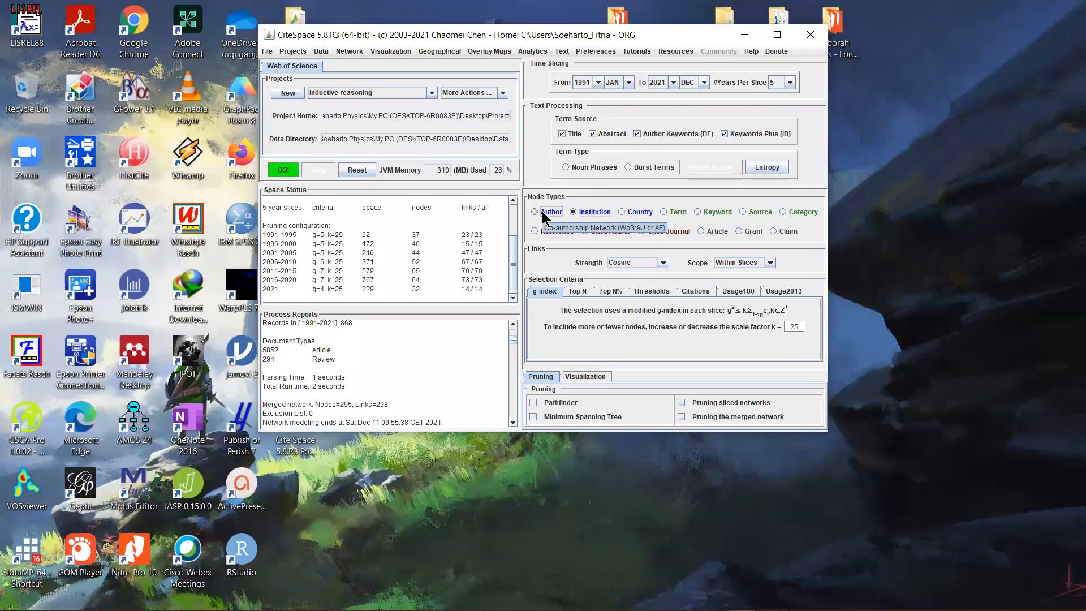
pyautogui.click(285, 169)
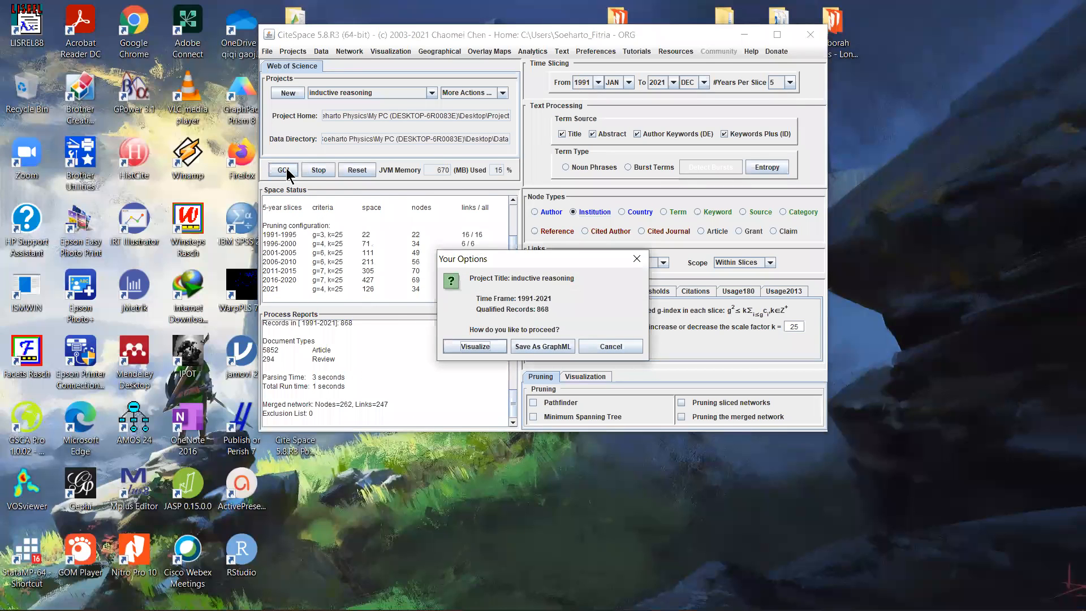
pyautogui.click(476, 346)
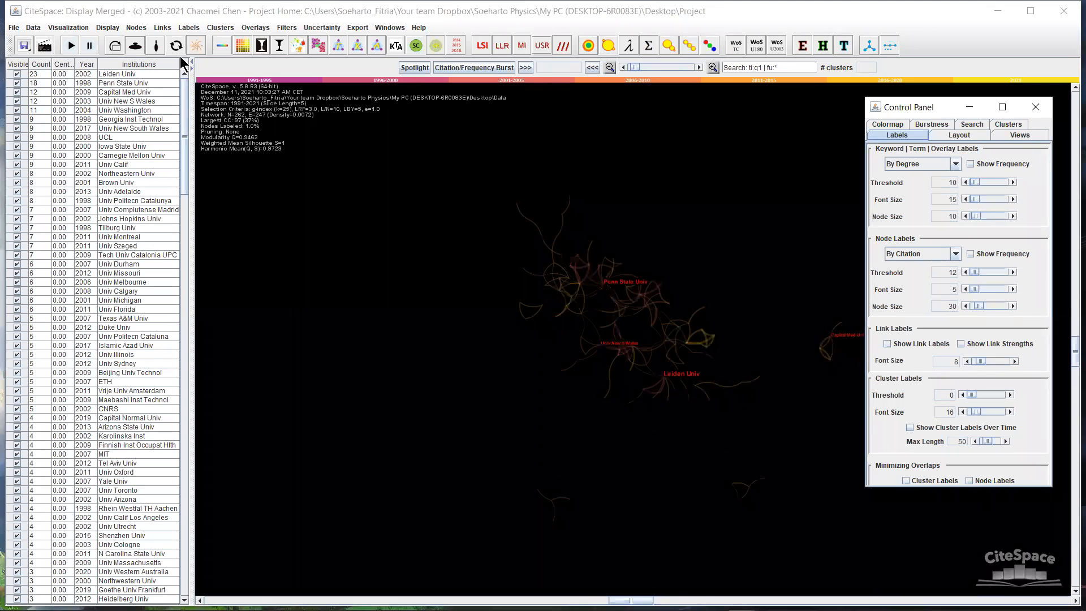
# - Stop the institution network's layout and cluster it, labelling the clusters by title words (T)
pyautogui.click(89, 45)
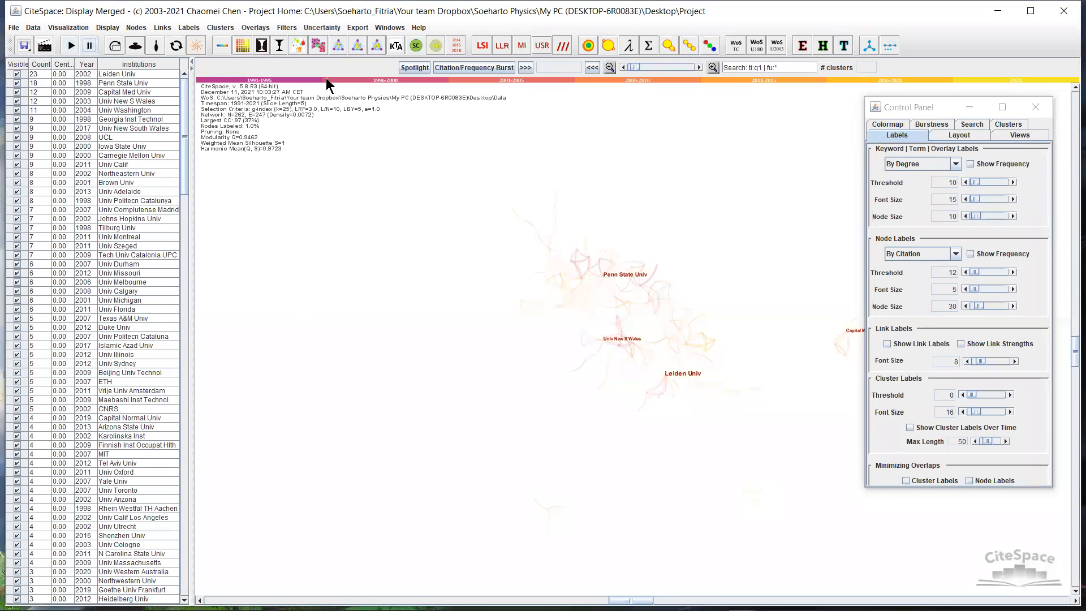
pyautogui.click(298, 45)
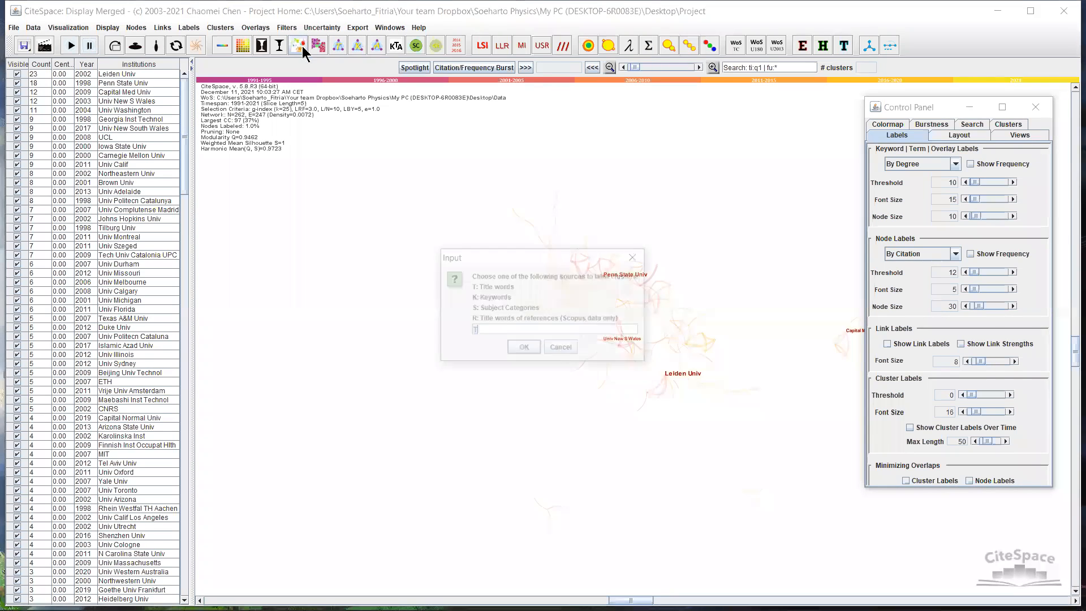
pyautogui.click(524, 349)
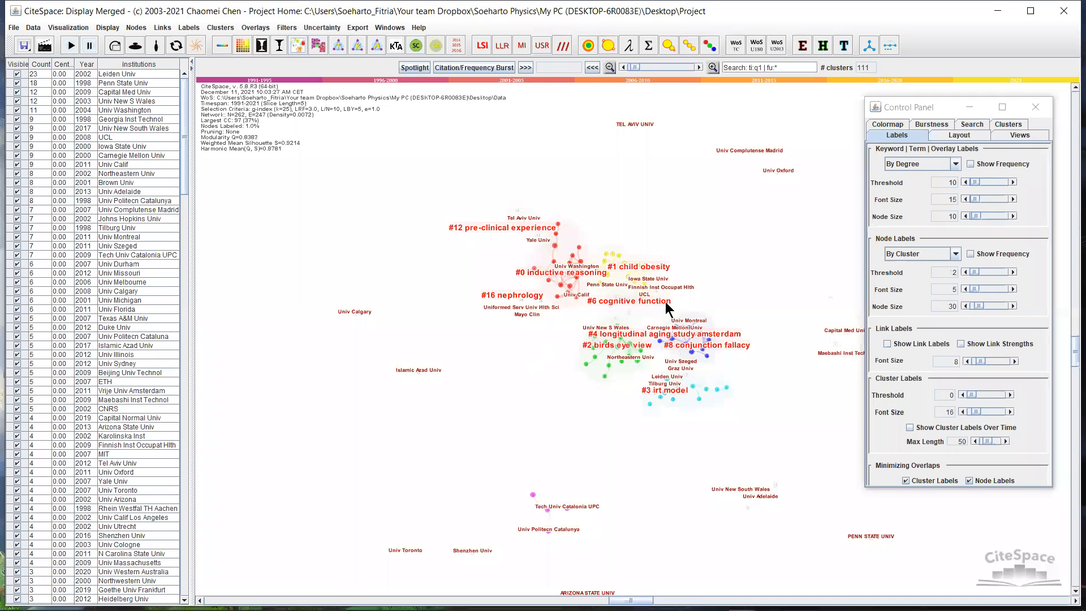
# - Set the cluster label font size to 0 and the node size to 165
pyautogui.click(697, 72)
pyautogui.click(697, 71)
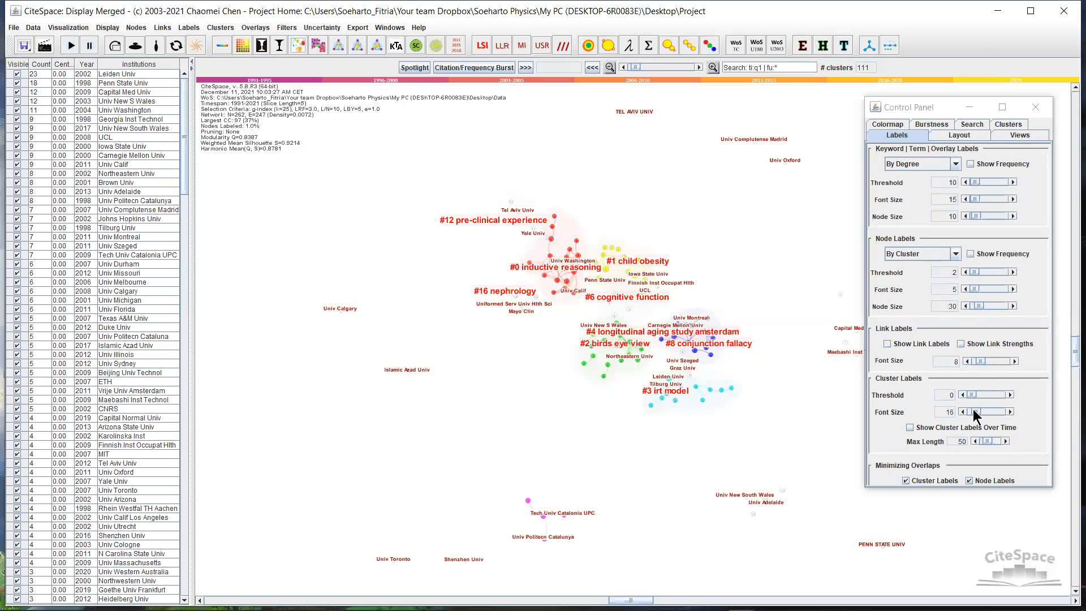
pyautogui.moveTo(976, 416); pyautogui.dragTo(962, 418)
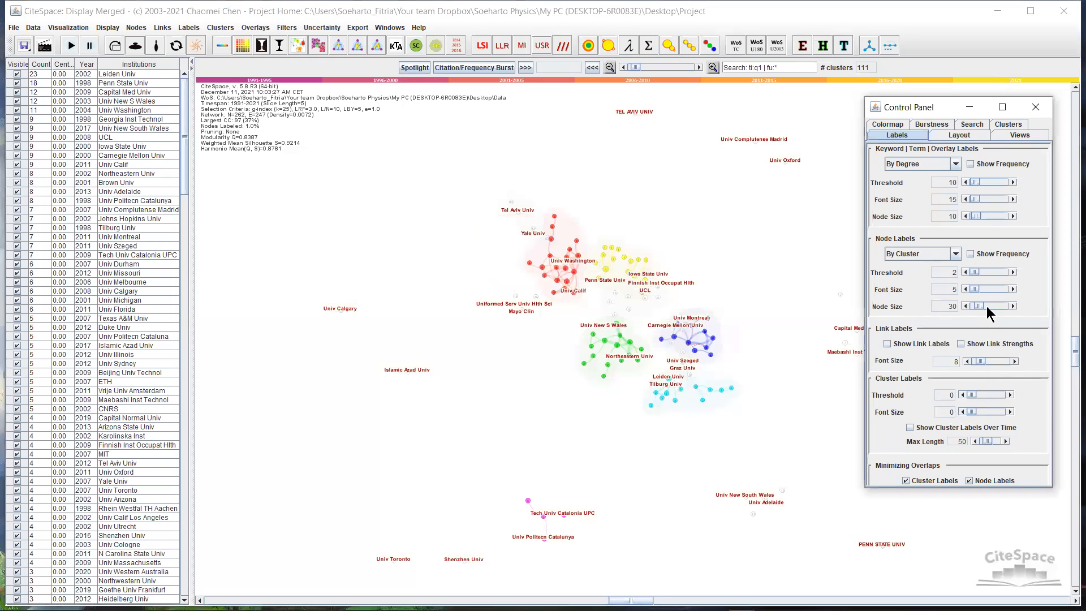
pyautogui.moveTo(983, 306); pyautogui.dragTo(999, 306)
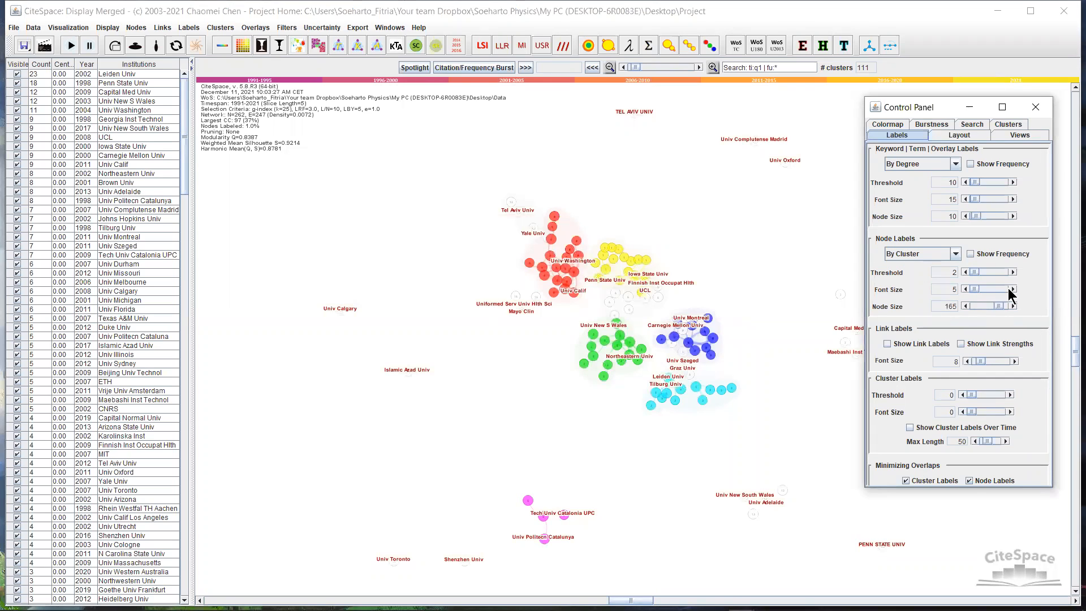
# - Increase the font size of the institution node labels to 39
pyautogui.click(1010, 289)
pyautogui.click(1009, 289)
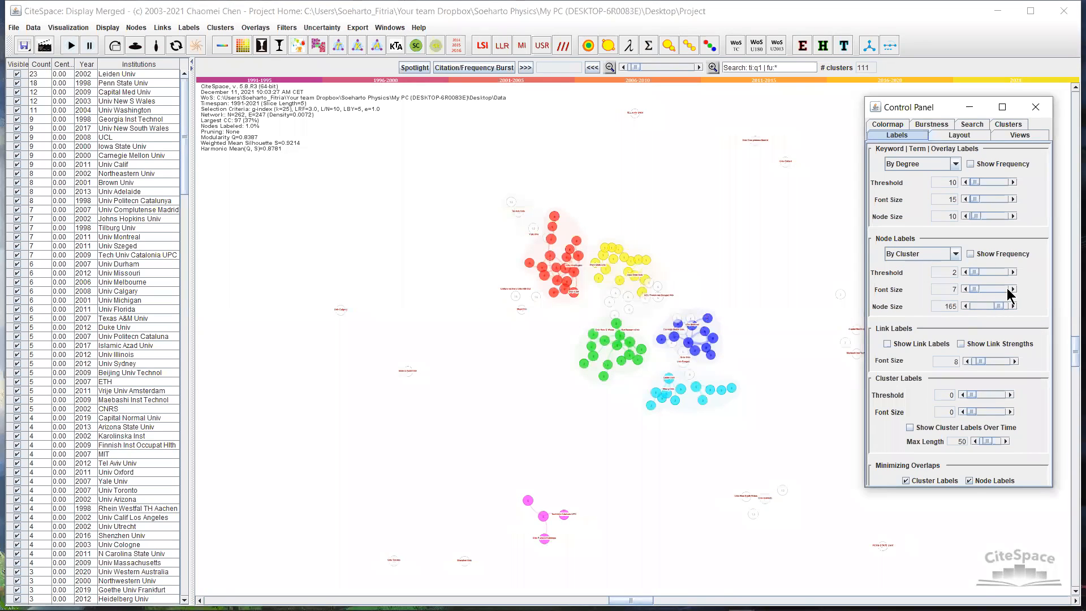
pyautogui.click(1010, 289)
pyautogui.click(1009, 289)
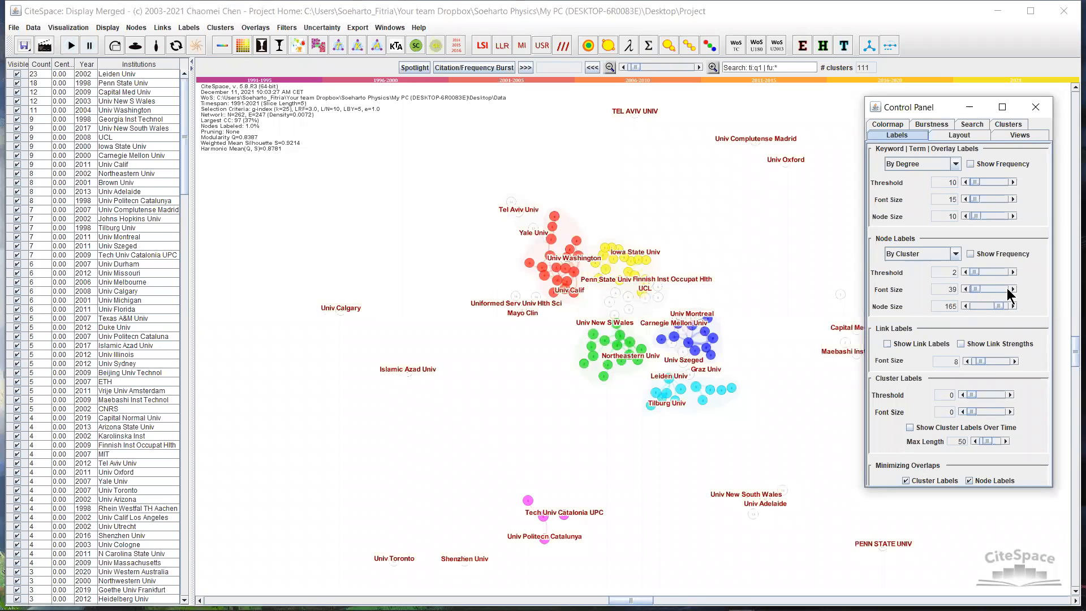
# - Try a larger font size of 49 for the institution node labels and reduce it to 41
pyautogui.click(974, 290)
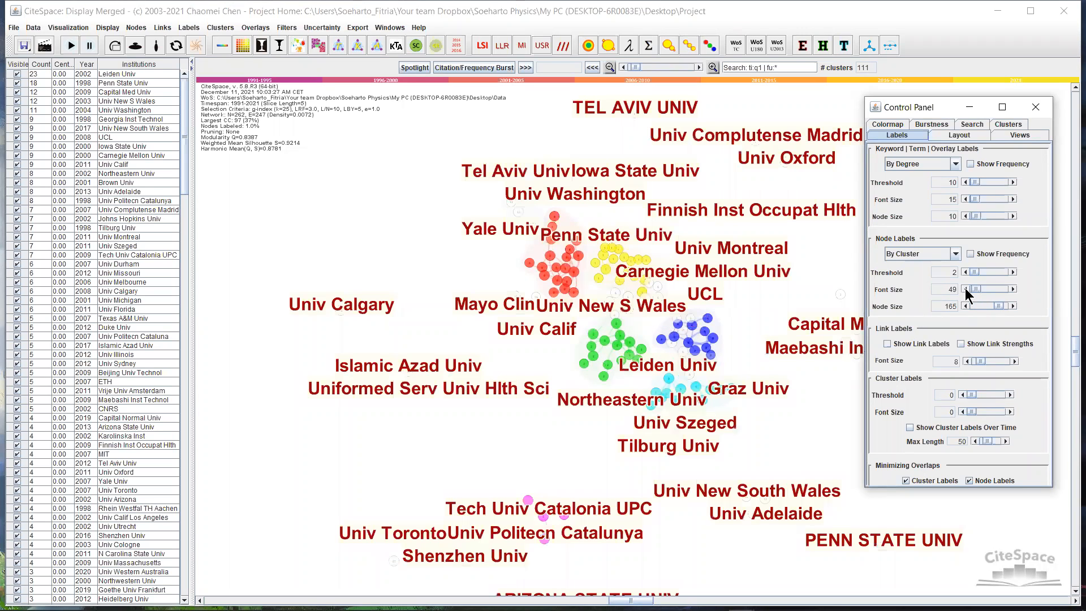
pyautogui.click(965, 289)
pyautogui.click(966, 290)
pyautogui.click(965, 290)
pyautogui.click(966, 289)
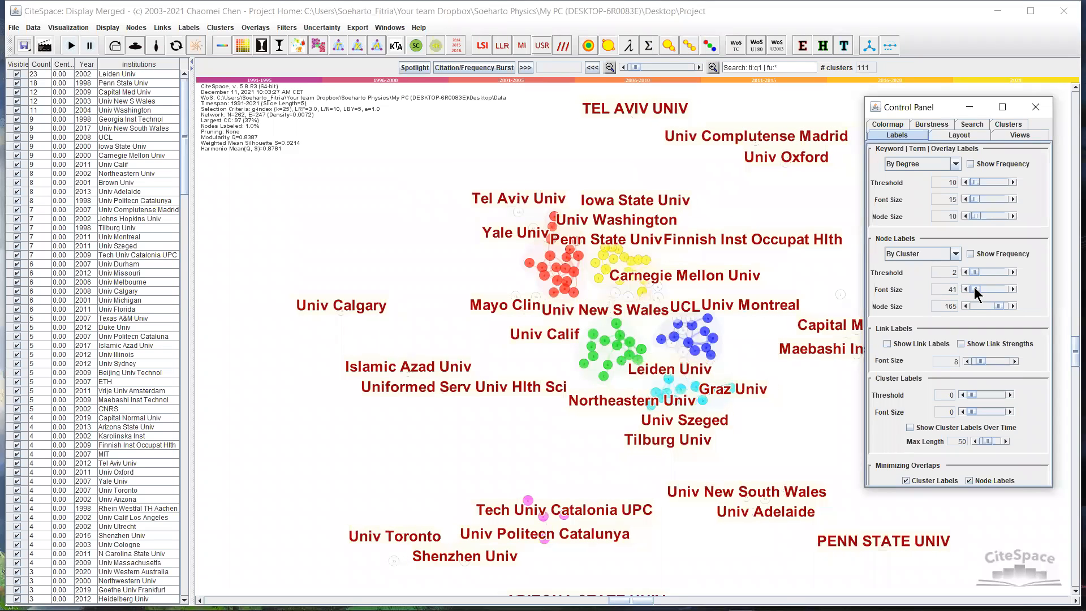
pyautogui.moveTo(976, 288); pyautogui.dragTo(973, 289)
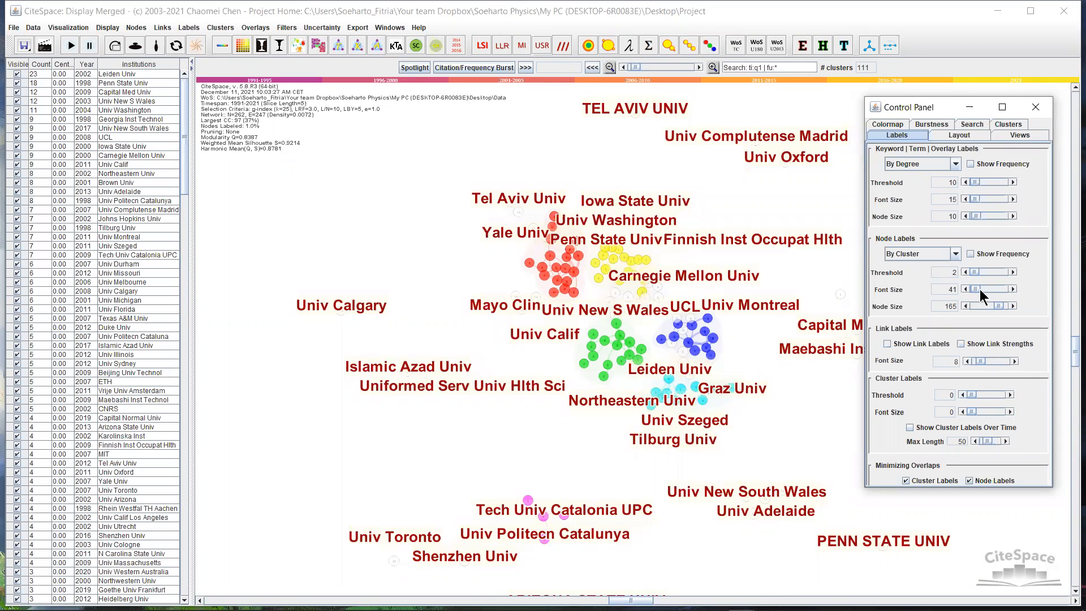
# - Set the institution node labels' font size to 17 and their threshold to 4
pyautogui.click(1012, 289)
pyautogui.click(1012, 290)
pyautogui.click(1013, 289)
pyautogui.click(1013, 290)
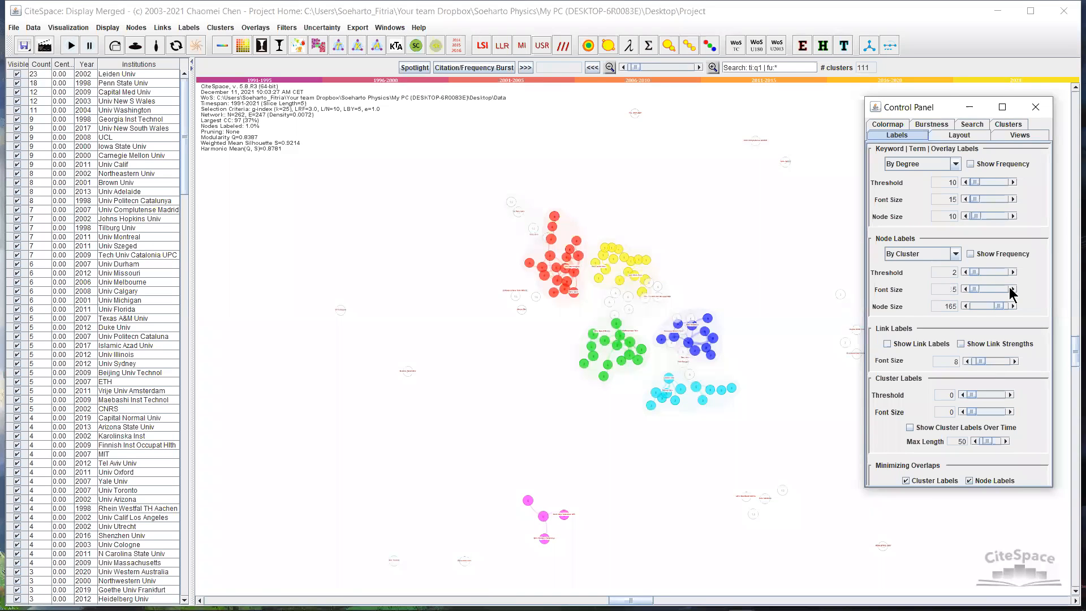
pyautogui.click(1013, 289)
pyautogui.click(1013, 289)
pyautogui.click(1013, 289)
pyautogui.click(1013, 290)
pyautogui.click(1013, 289)
pyautogui.click(1013, 289)
pyautogui.click(1013, 289)
pyautogui.click(1013, 289)
pyautogui.click(1012, 289)
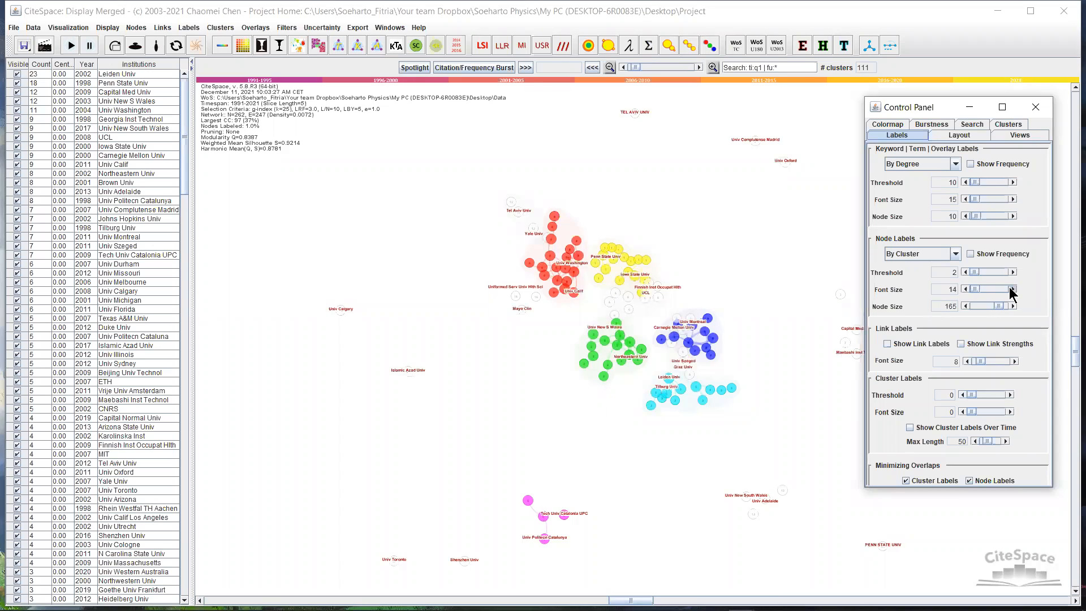
pyautogui.click(1012, 289)
pyautogui.click(1013, 289)
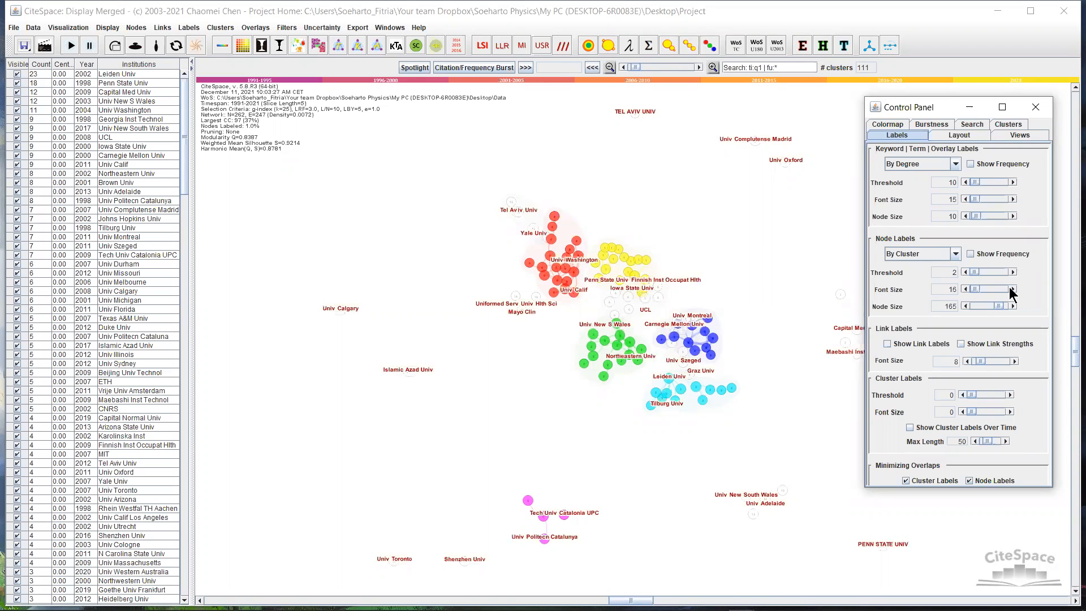
pyautogui.click(1013, 289)
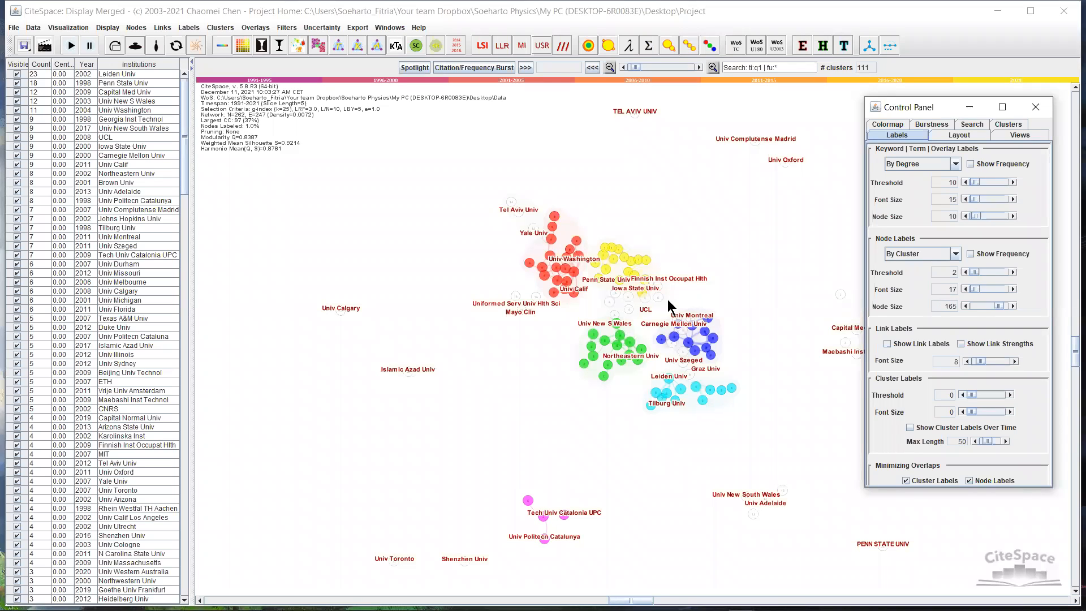
pyautogui.click(1013, 272)
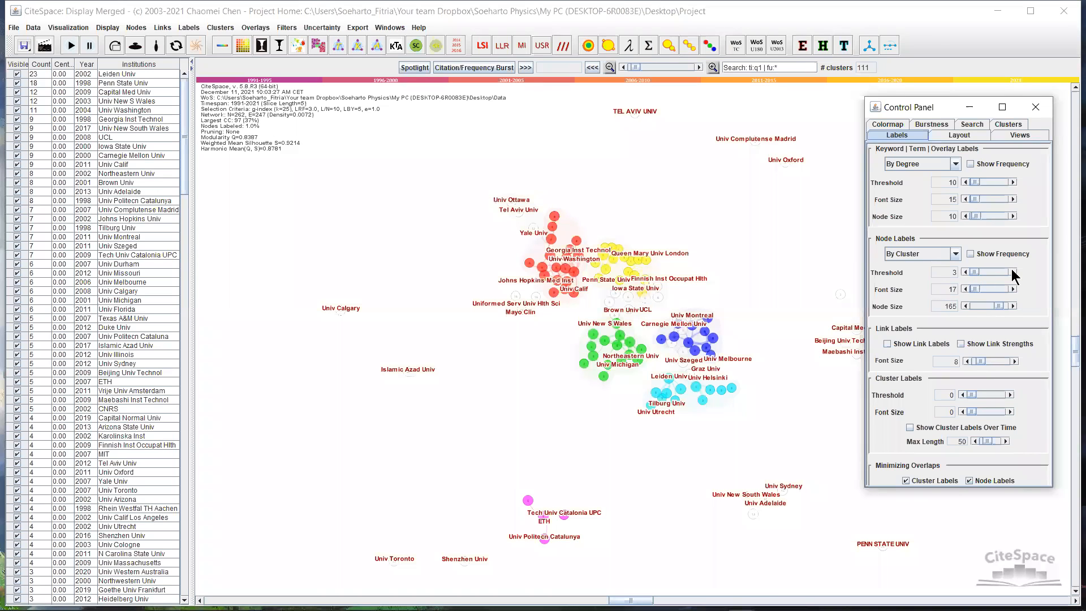
pyautogui.click(1013, 272)
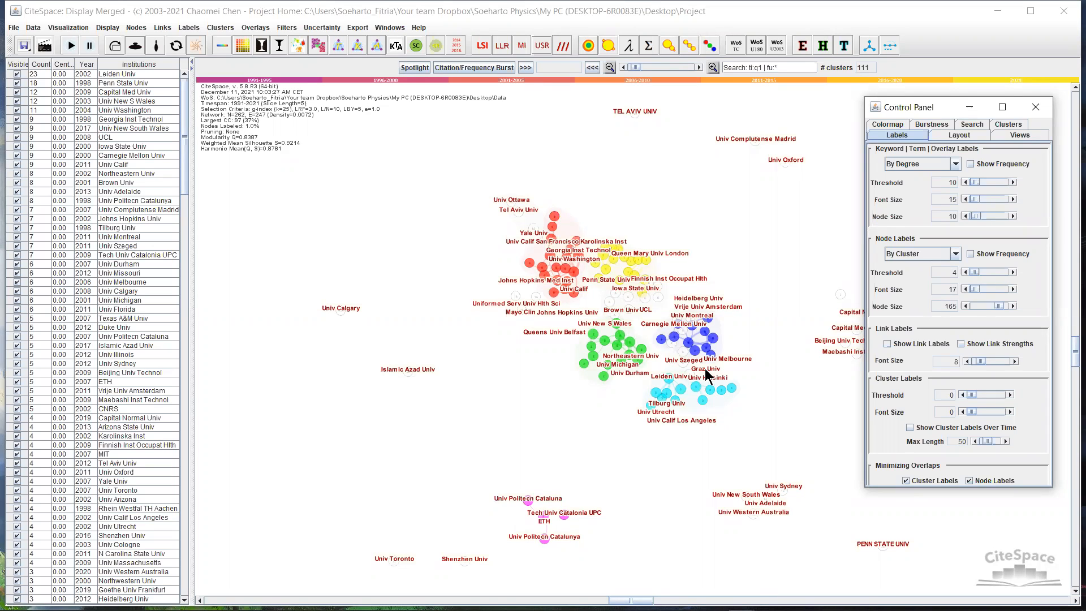
# - Switch the network background to black and back to white, and re-cluster the institutions with labels from title words (T)
pyautogui.click(263, 46)
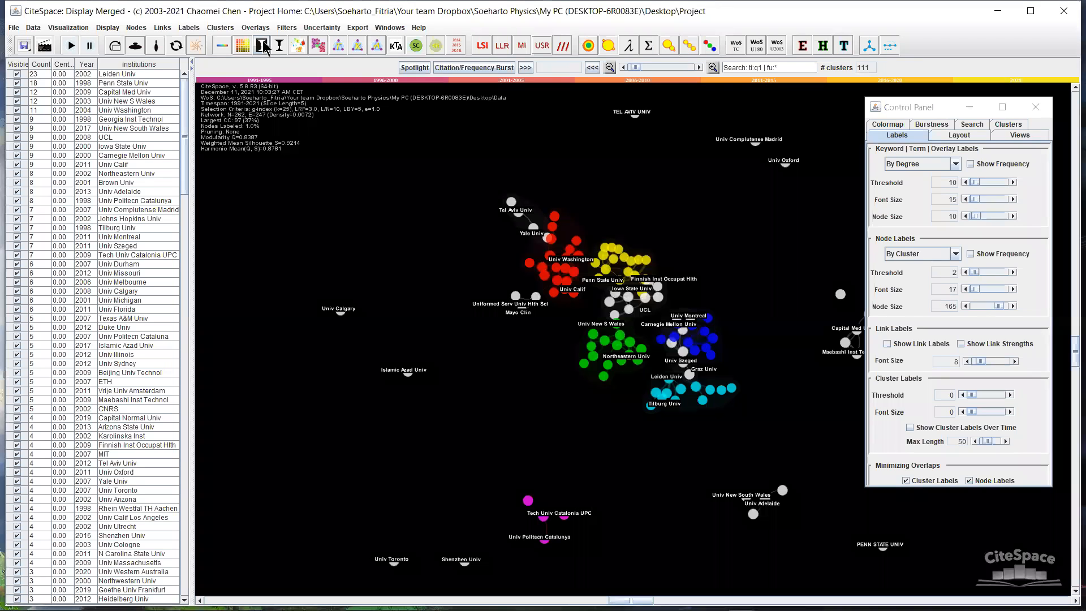
pyautogui.click(277, 48)
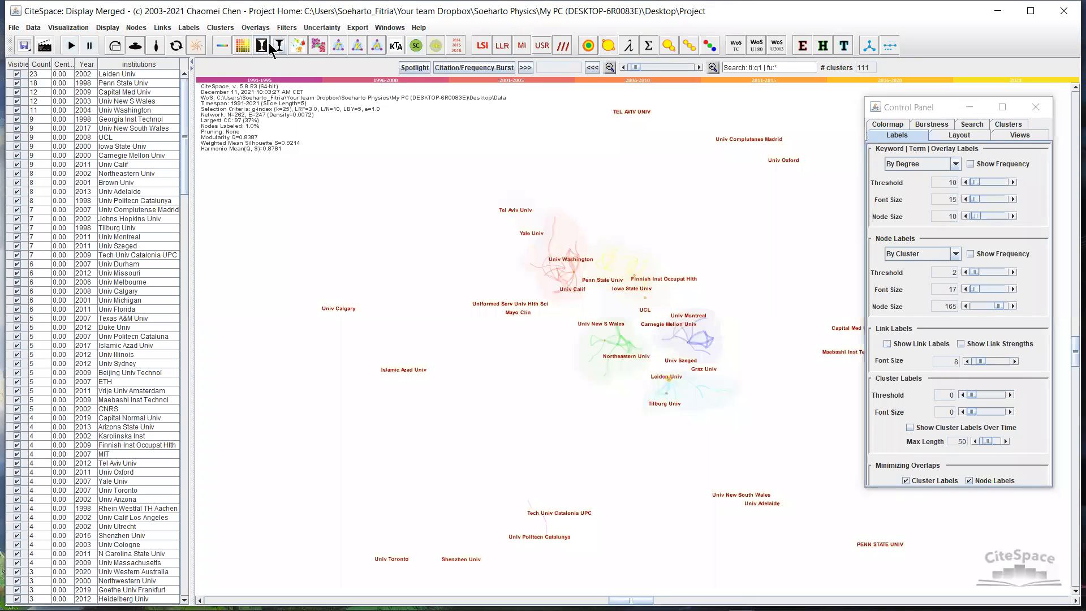
pyautogui.click(300, 46)
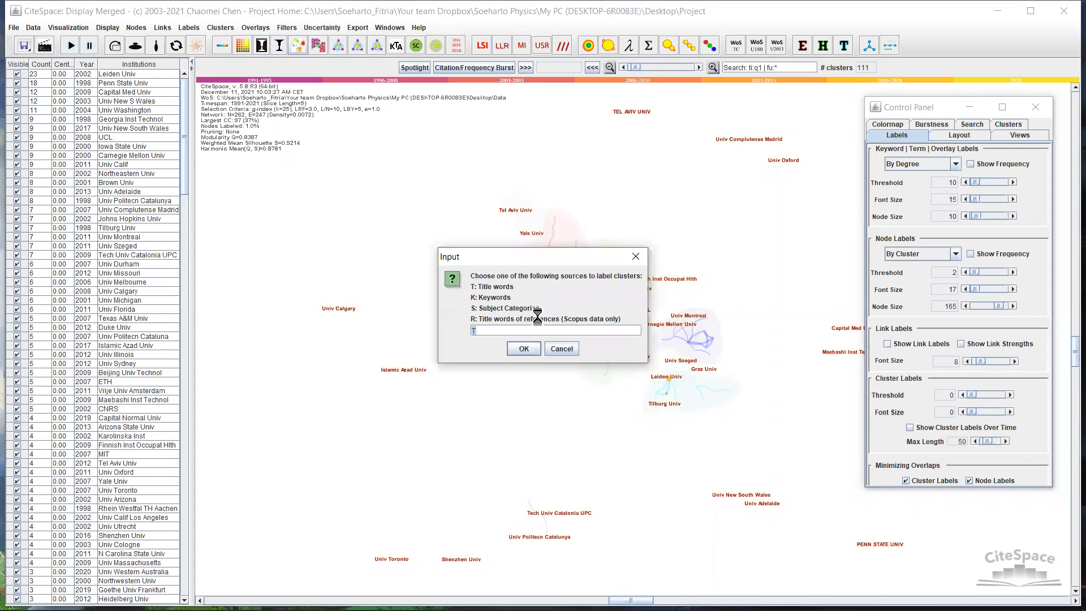
pyautogui.press('Return')
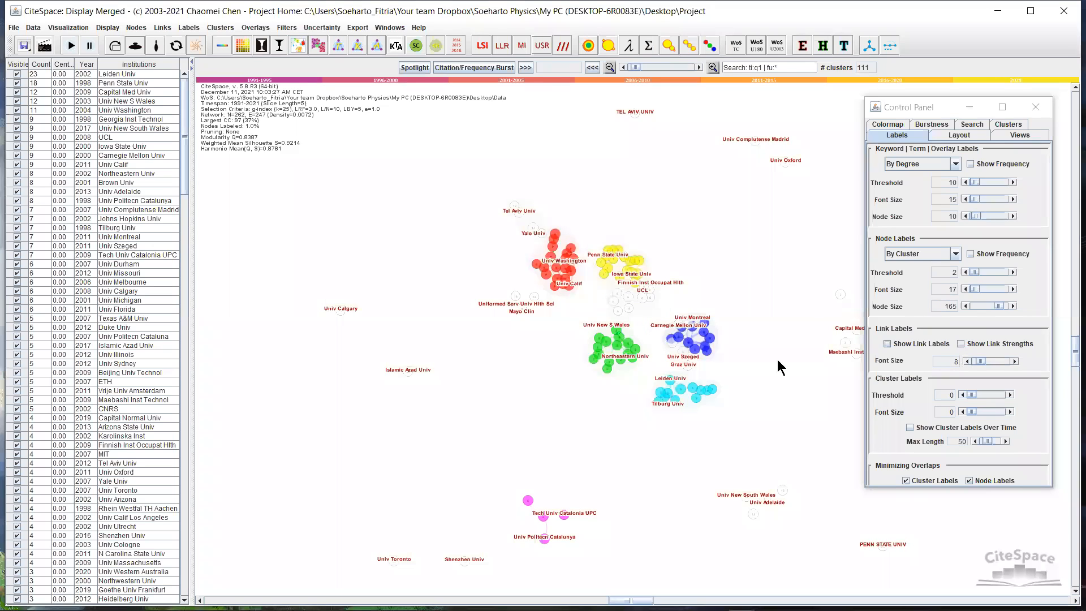
# - Set the node label threshold to 4 and the link transparency to 0.5
pyautogui.click(1013, 272)
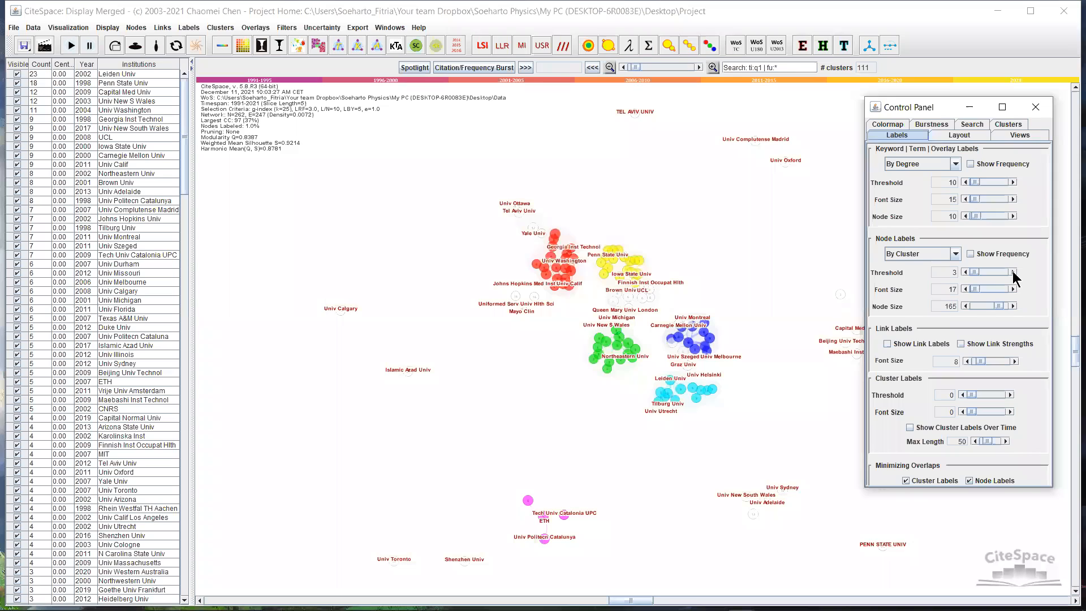
pyautogui.click(1013, 272)
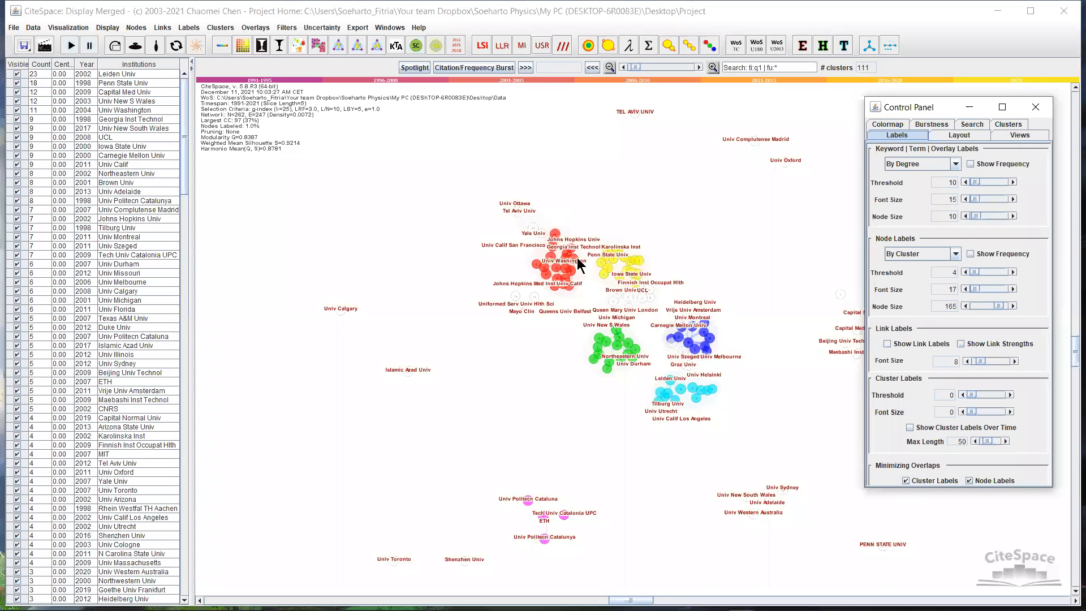
pyautogui.click(163, 29)
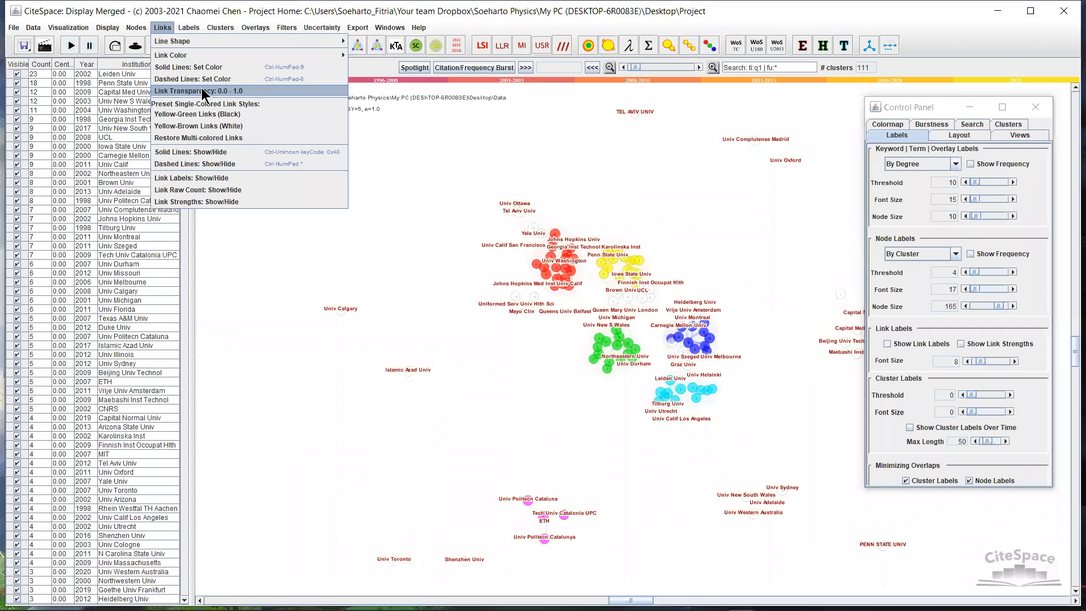
pyautogui.click(202, 92)
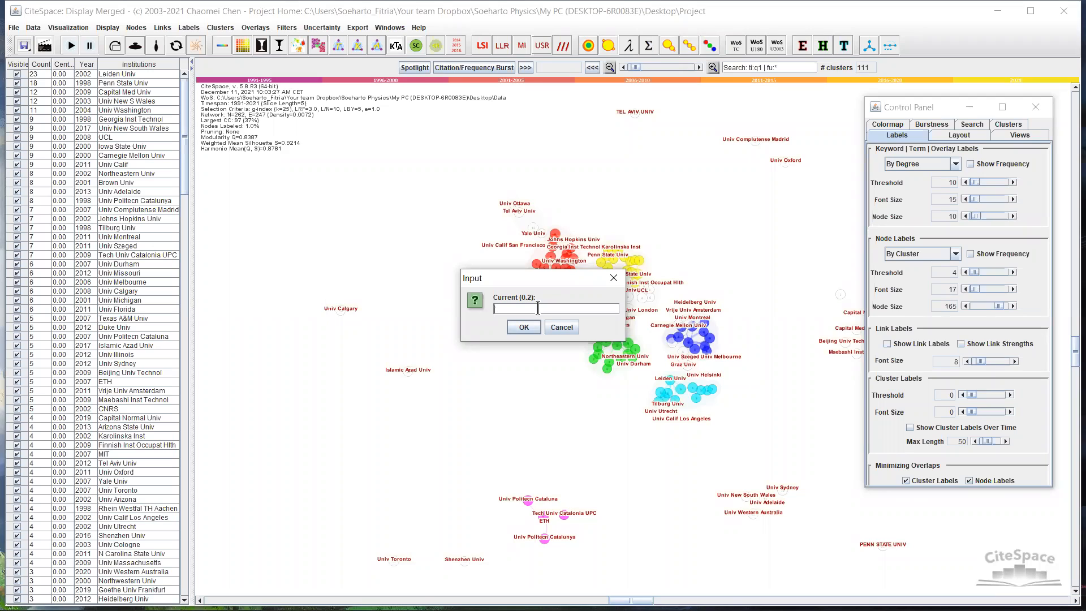
pyautogui.write('0.')
pyautogui.press('Return')
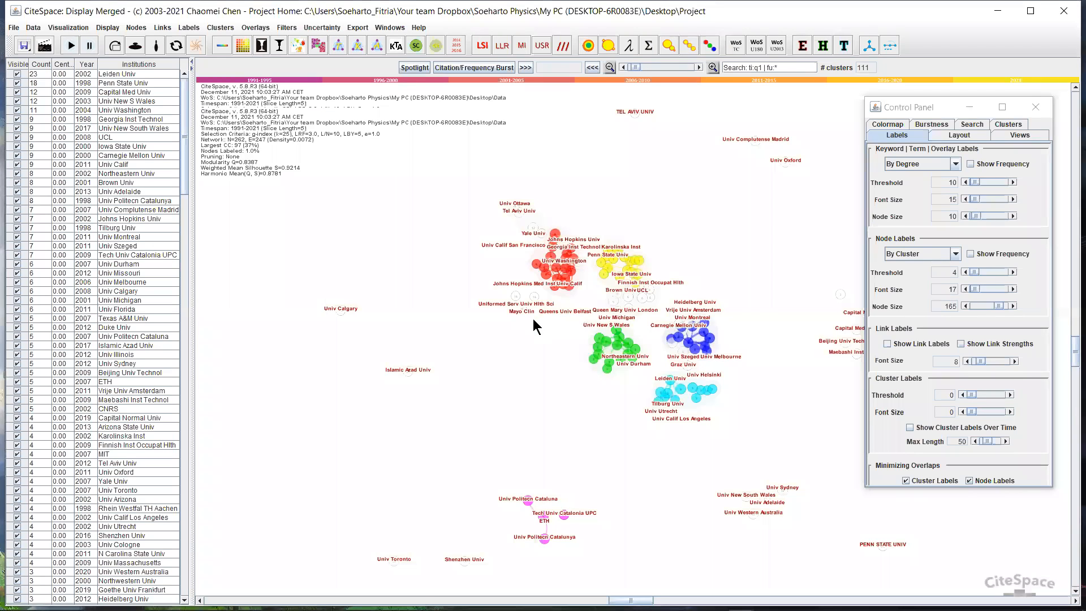
pyautogui.click(163, 28)
pyautogui.click(196, 91)
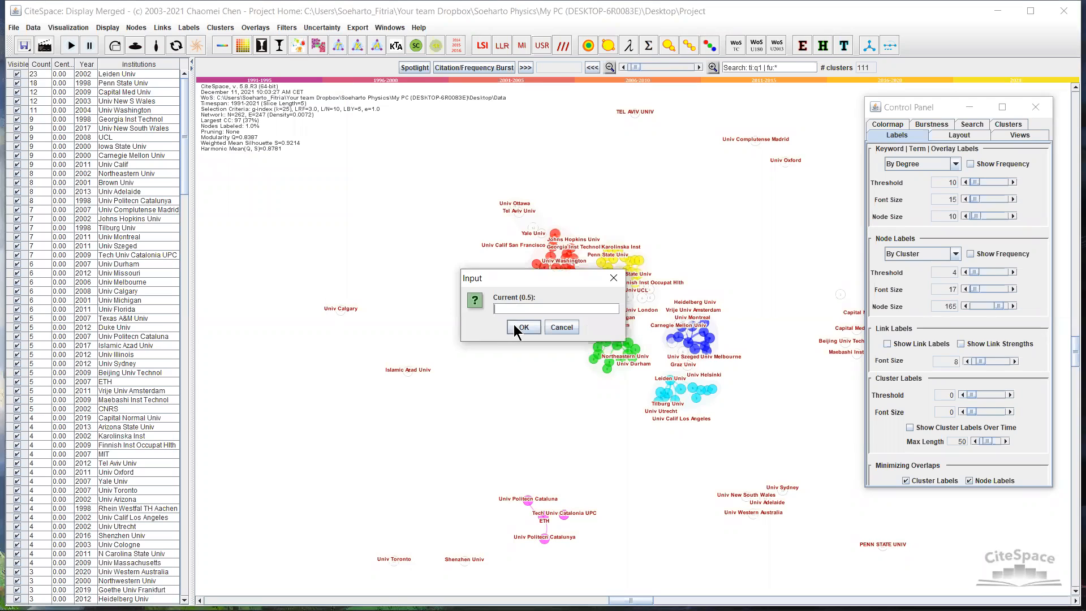
pyautogui.click(521, 326)
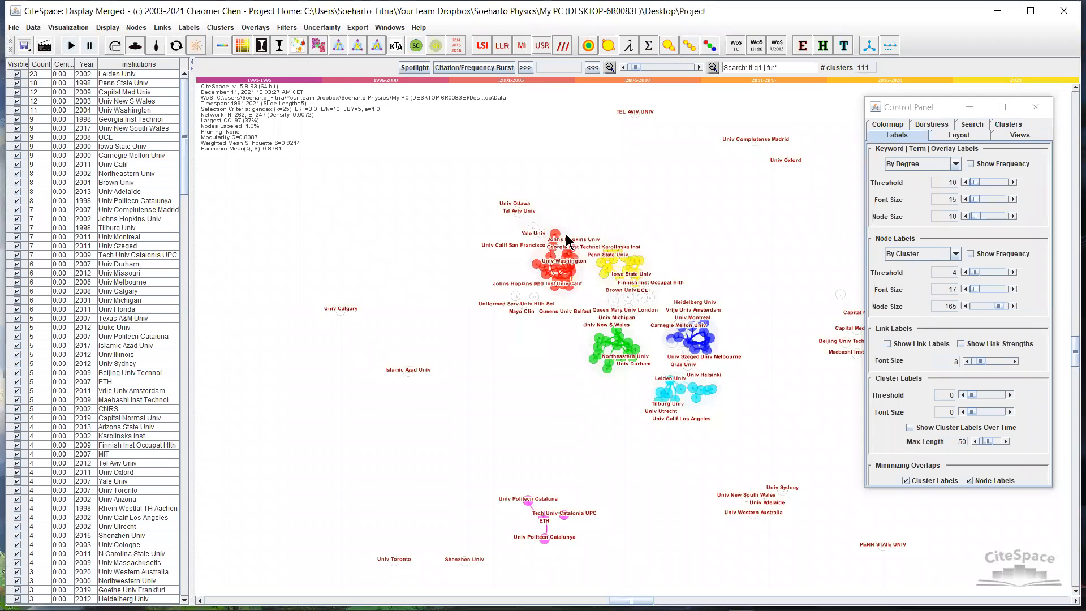
# - Switch the network background to black and back to white, and display the institution nodes by cluster membership
pyautogui.click(262, 46)
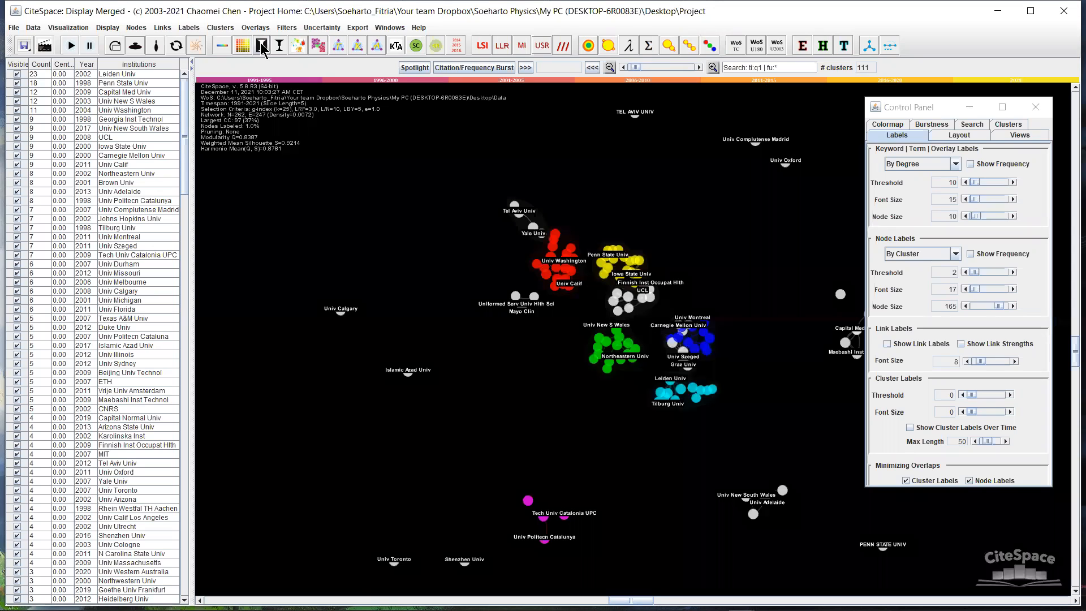
pyautogui.click(301, 47)
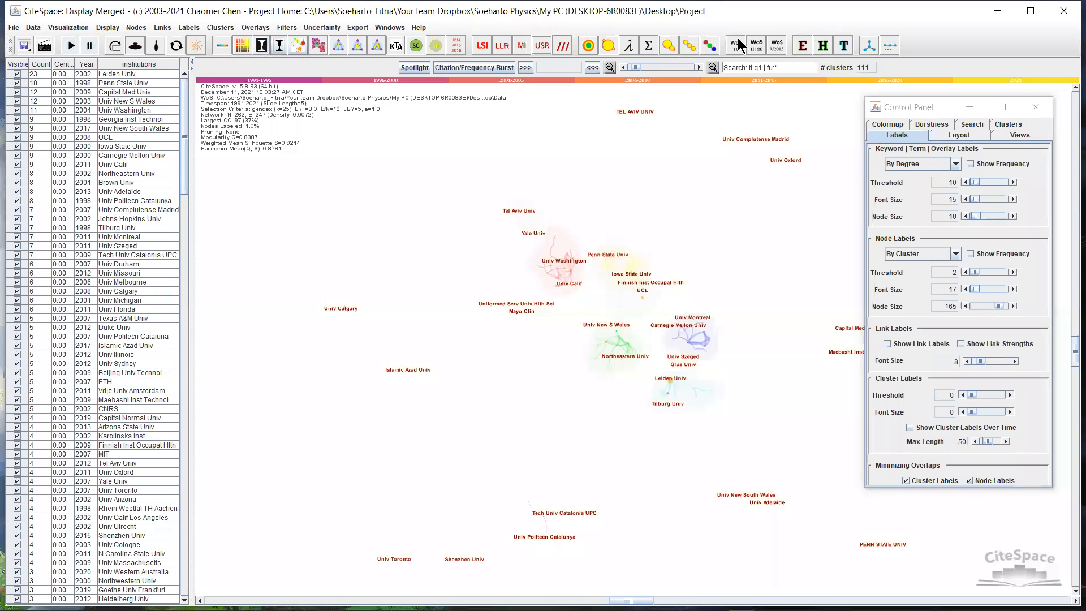
pyautogui.click(716, 45)
pyautogui.click(713, 45)
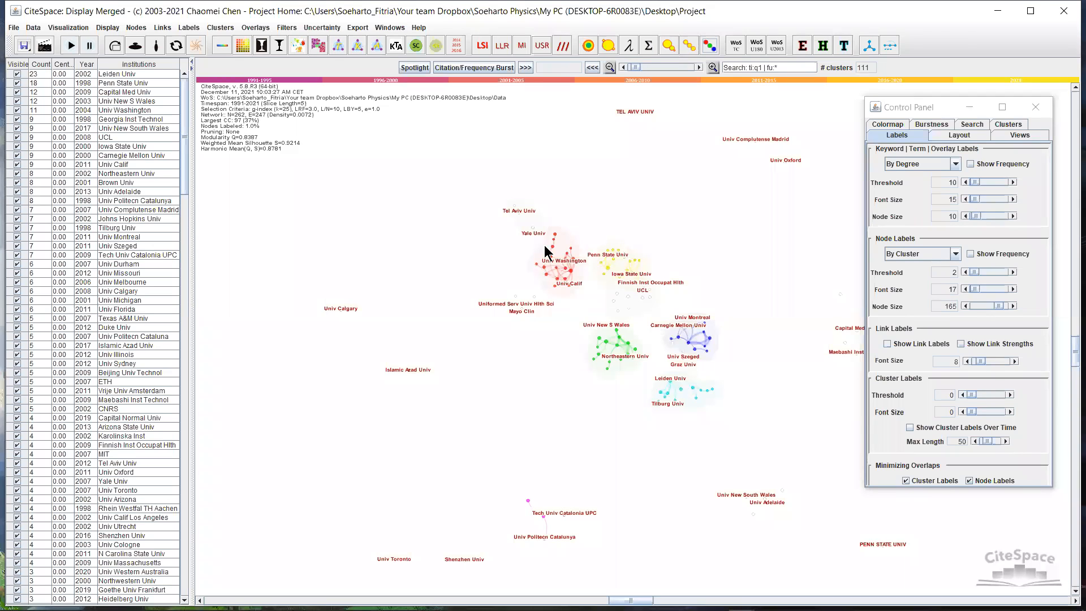
# - Run burst detection on the institutions with γ set to 0.7
pyautogui.click(942, 126)
pyautogui.click(932, 261)
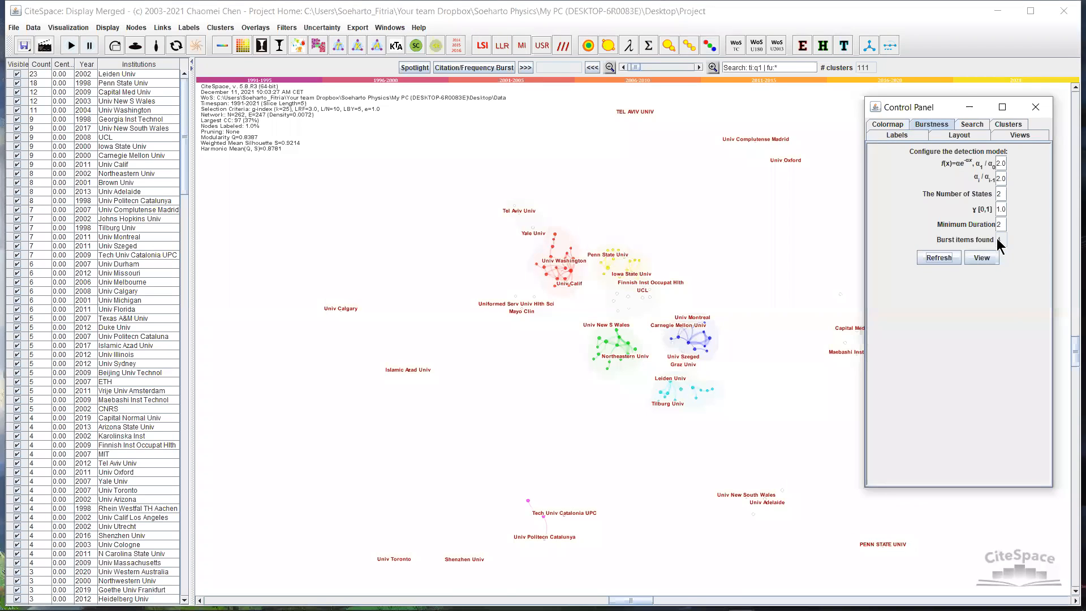
pyautogui.moveTo(996, 210); pyautogui.dragTo(1023, 207)
pyautogui.press('super+space')
pyautogui.write('0.7')
pyautogui.click(933, 258)
# - View the citation burst history for 15 institutions and minimize its window
pyautogui.click(983, 261)
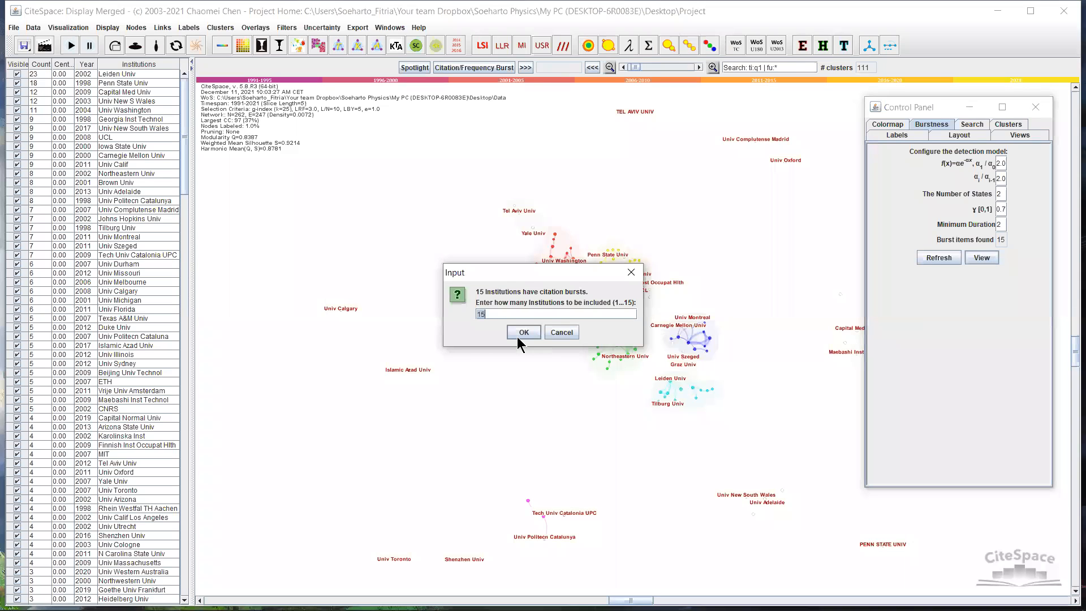
pyautogui.click(517, 337)
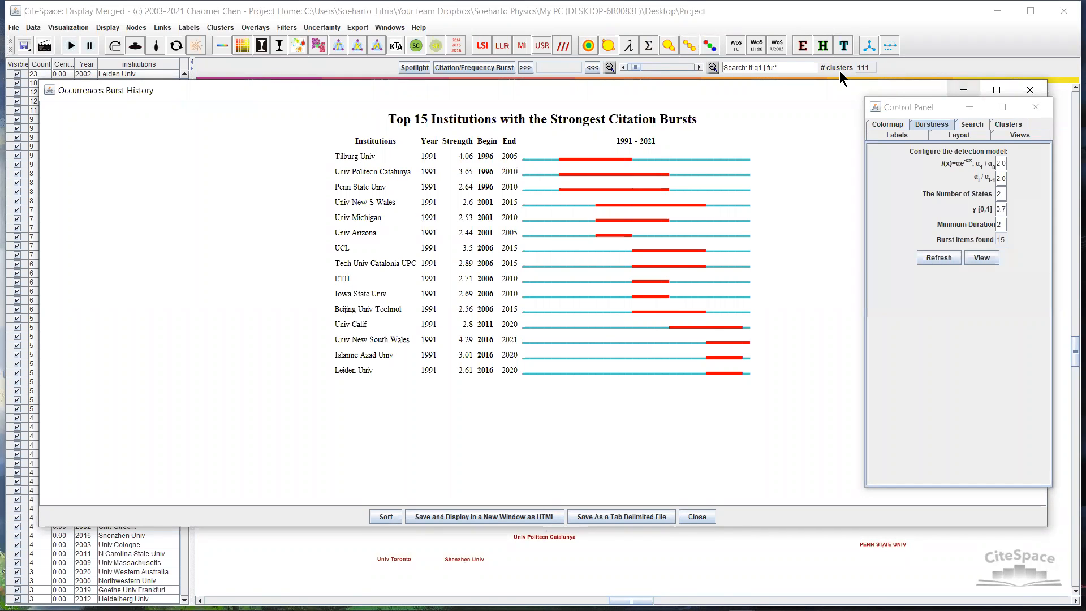
pyautogui.click(962, 91)
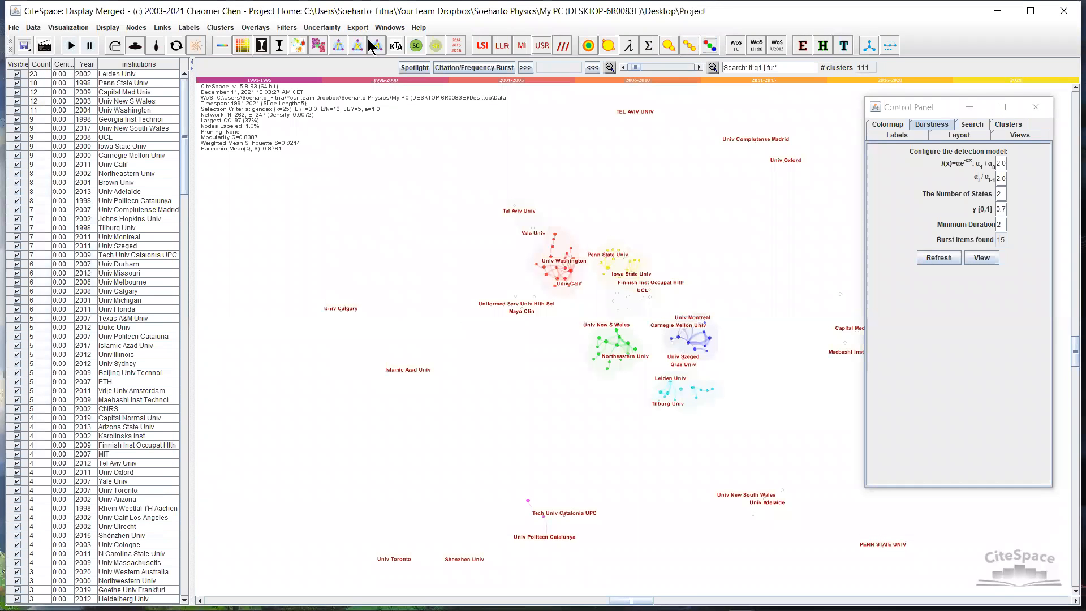
# - Open the network summary table, sort it by burst strength in descending order and maximize its window
pyautogui.click(362, 29)
pyautogui.click(370, 42)
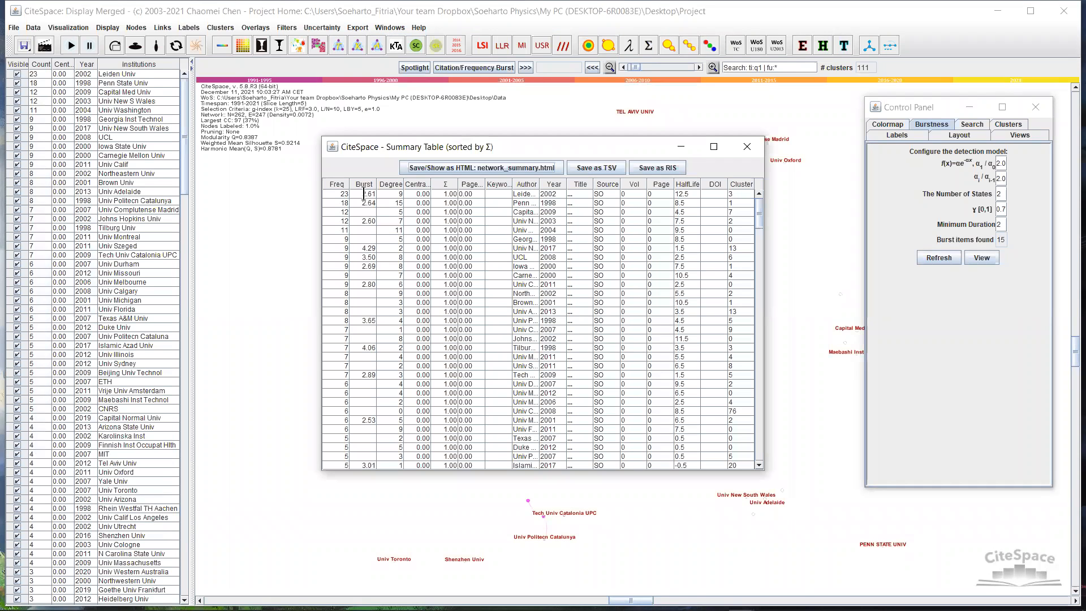
pyautogui.click(364, 184)
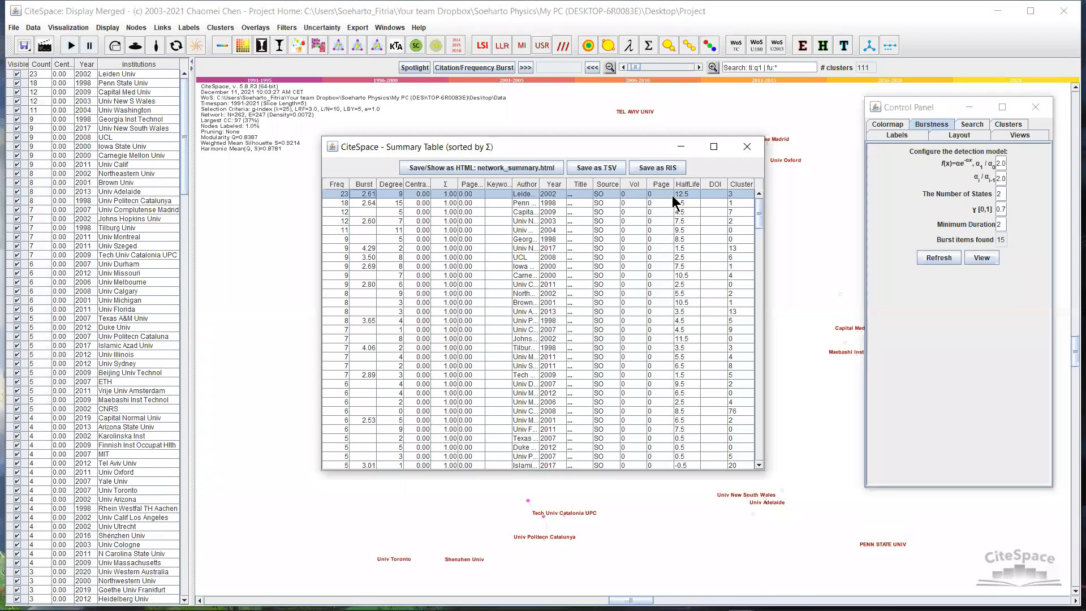
pyautogui.click(712, 148)
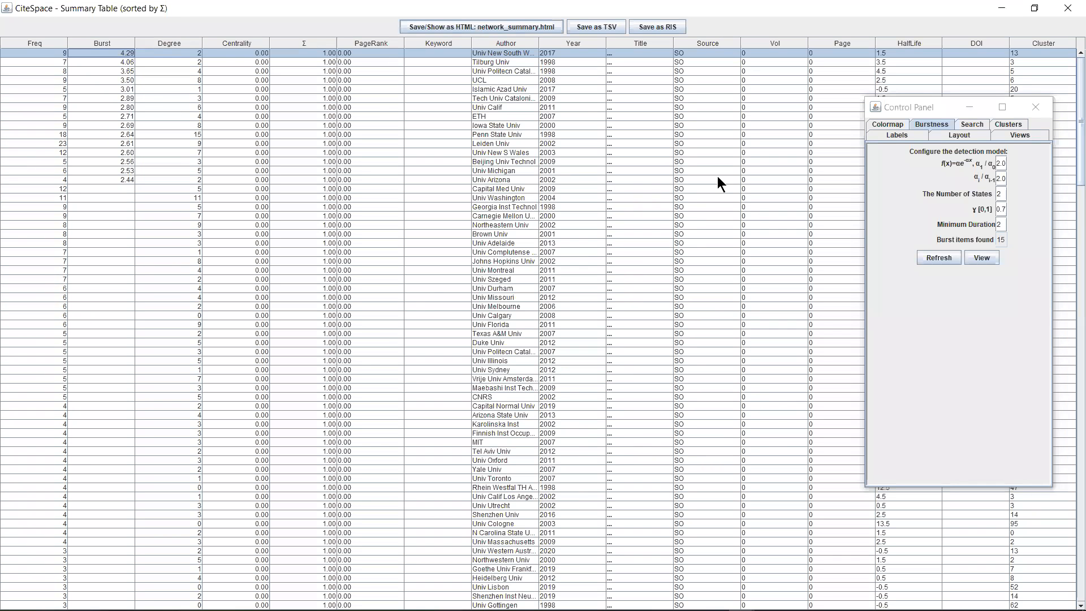
# - Save the sorted summary table as network_summary.html and show it in the browser
pyautogui.click(483, 27)
pyautogui.click(482, 26)
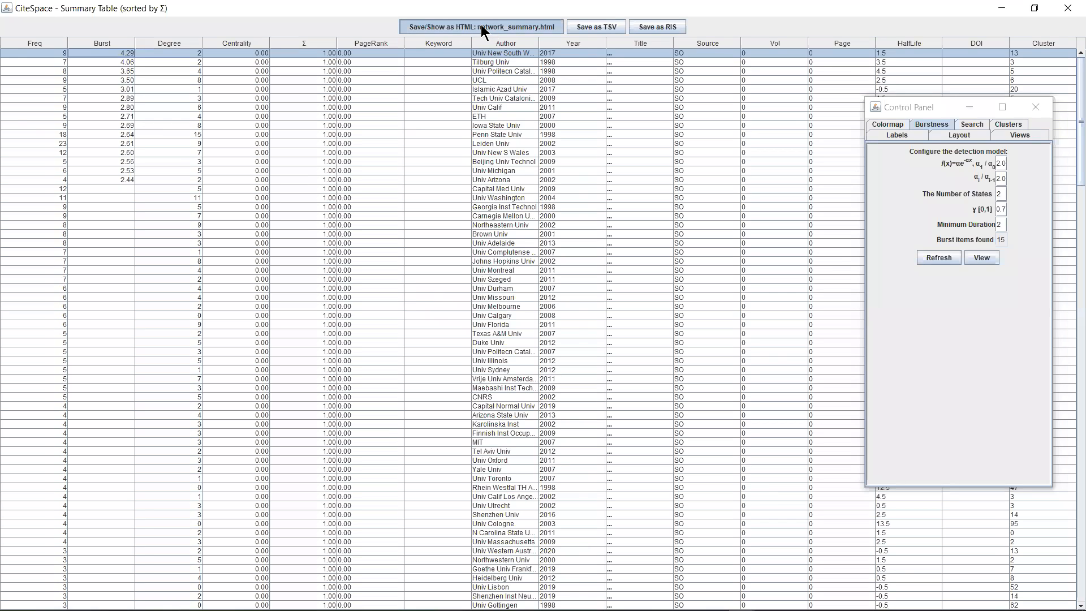
pyautogui.click(527, 46)
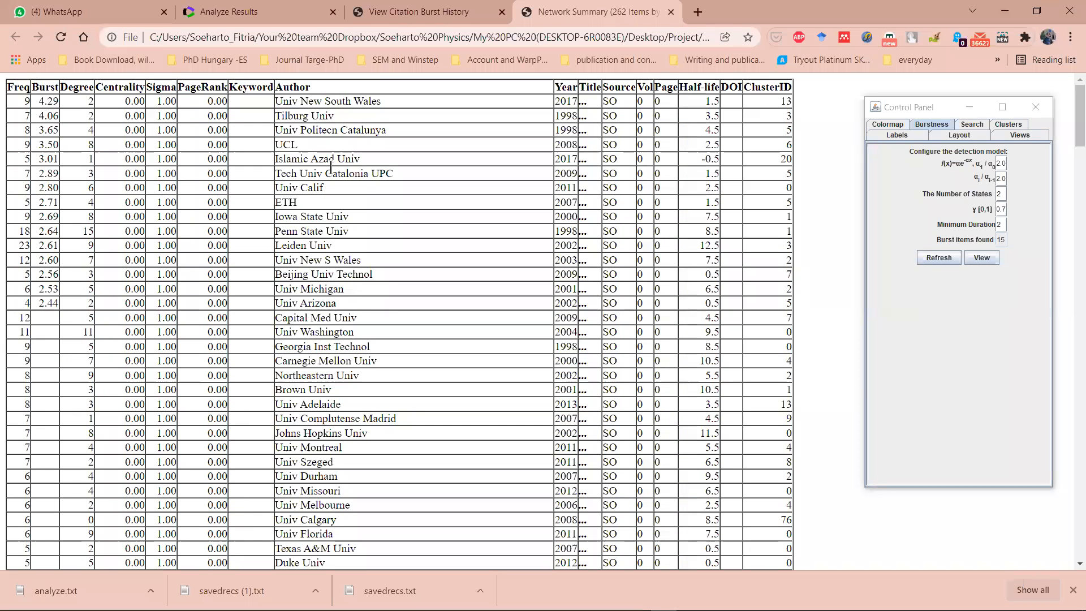
# - Select the whole network summary table and open a blank workbook in Excel
pyautogui.hotkey('ctrl', 'a')
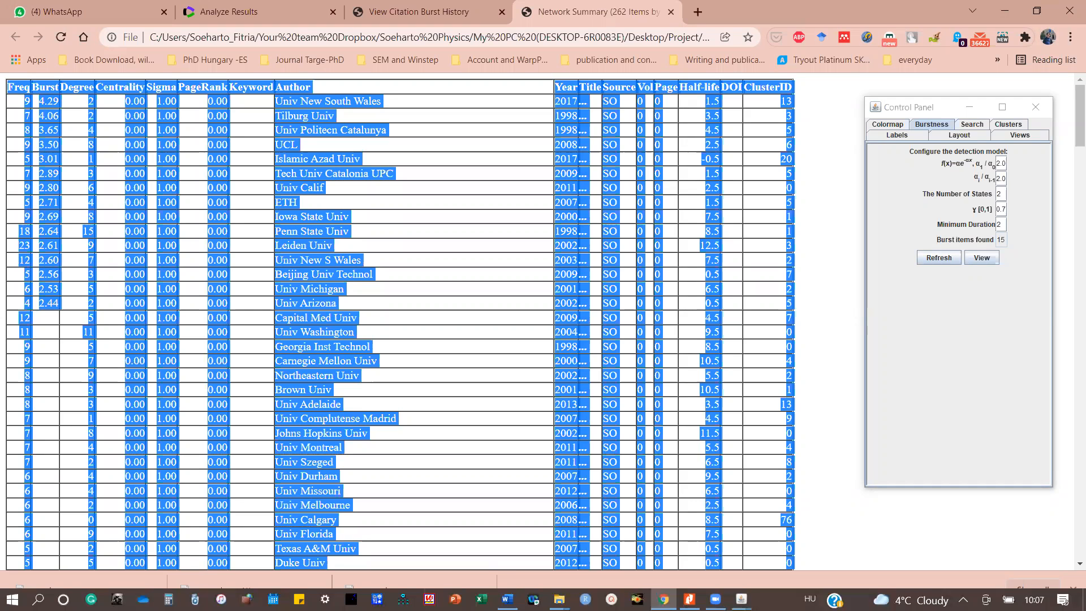
pyautogui.click(481, 599)
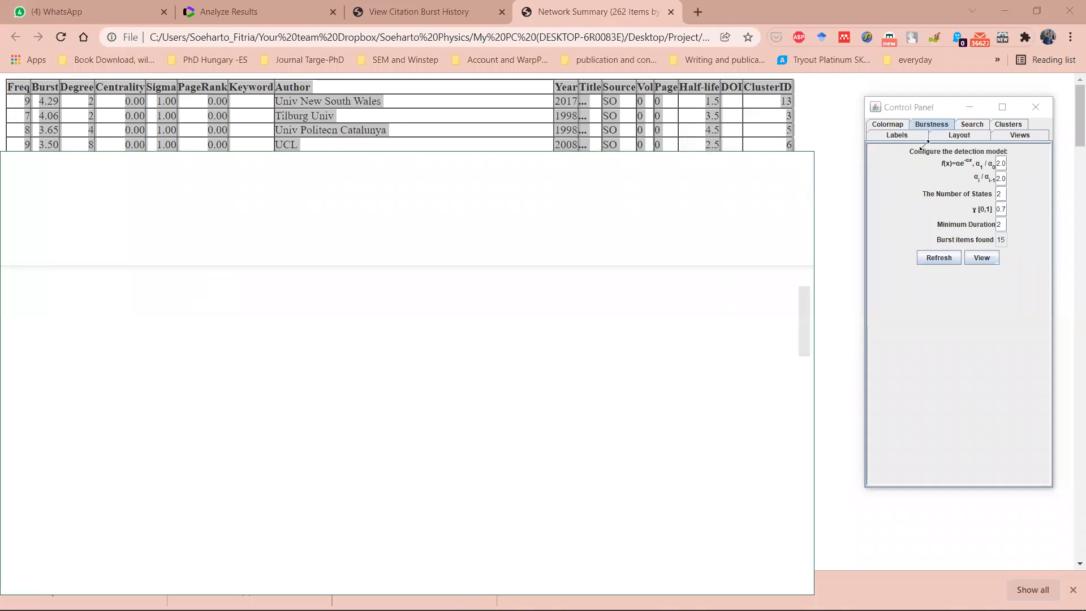
pyautogui.click(767, 165)
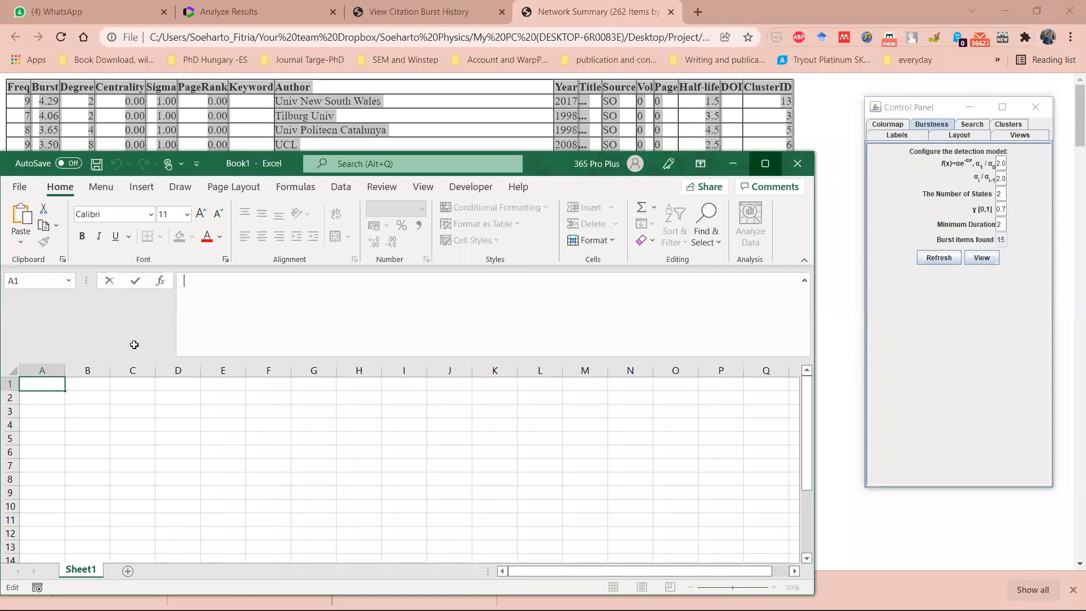
pyautogui.hotkey('ctrl', 'v')
pyautogui.click(53, 235)
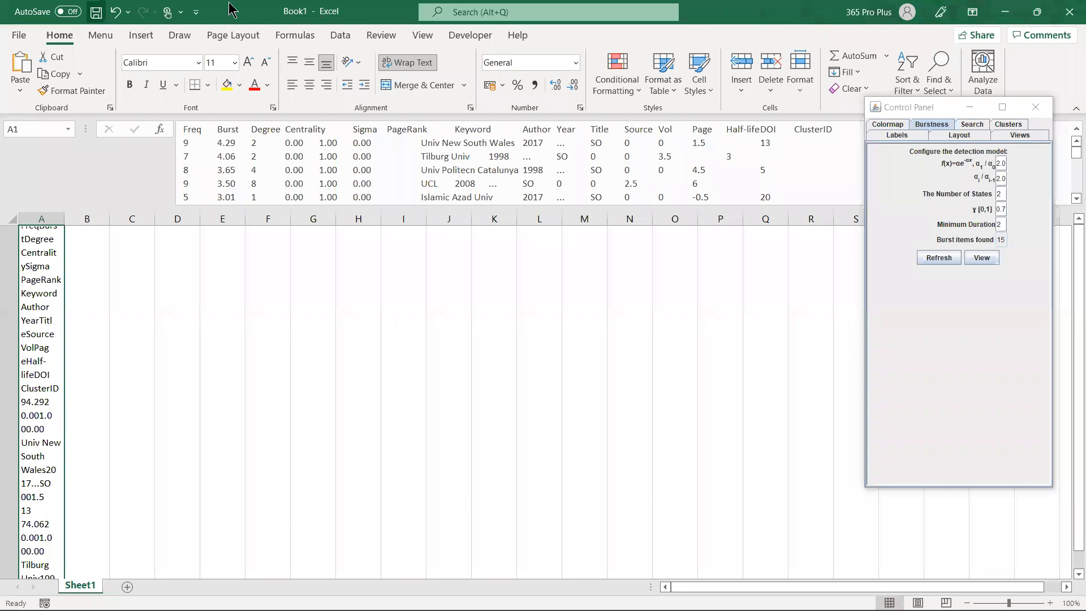
pyautogui.hotkey('ctrl', 's')
pyautogui.click(685, 204)
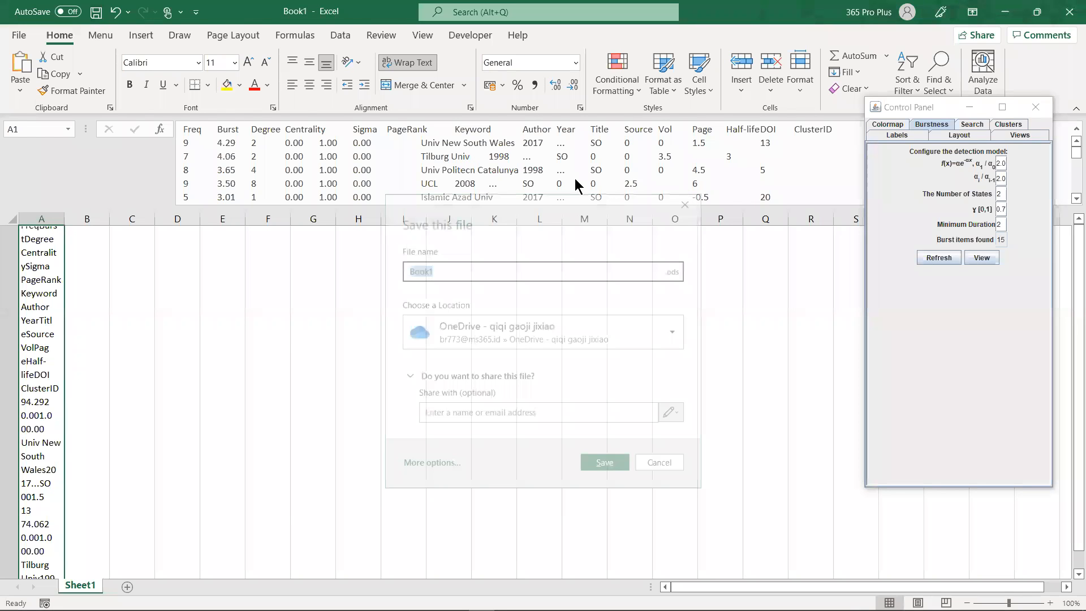
pyautogui.click(117, 16)
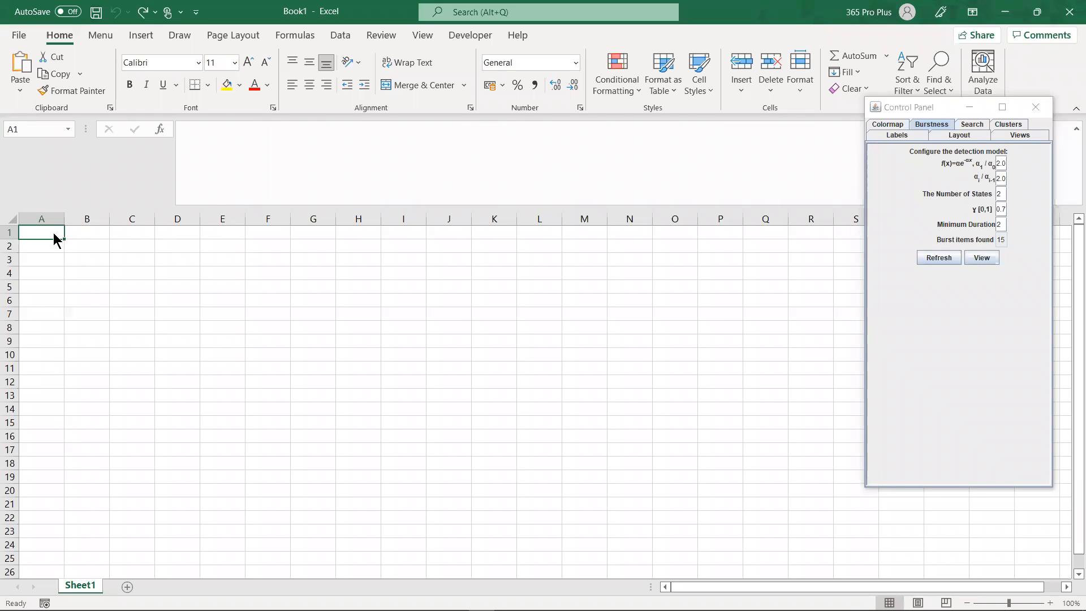
# - Paste the copied network summary table into separate cells starting at A1, keeping its formatting, and widen the Author column
pyautogui.rightClick(55, 234)
pyautogui.click(90, 303)
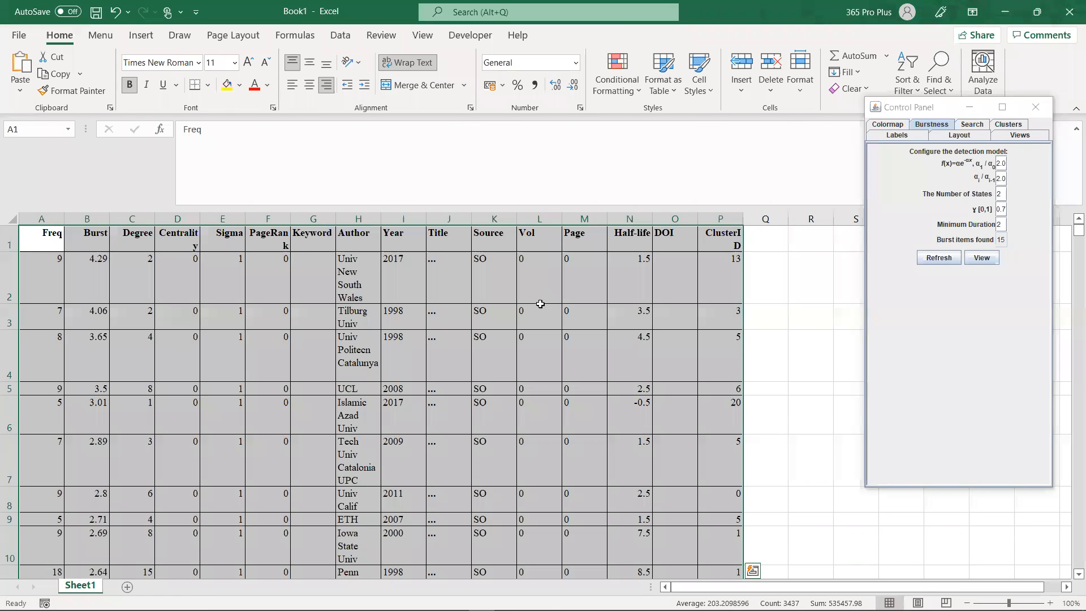
pyautogui.click(541, 303)
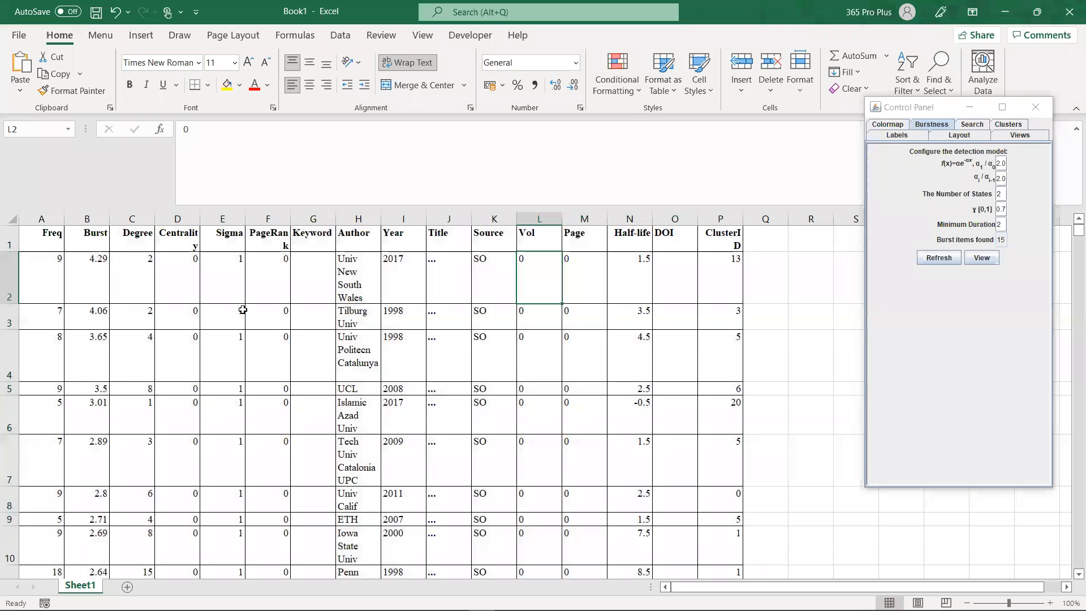
pyautogui.scroll(-1, 270, 308)
pyautogui.scroll(1, 381, 235)
pyautogui.moveTo(382, 222); pyautogui.dragTo(399, 225)
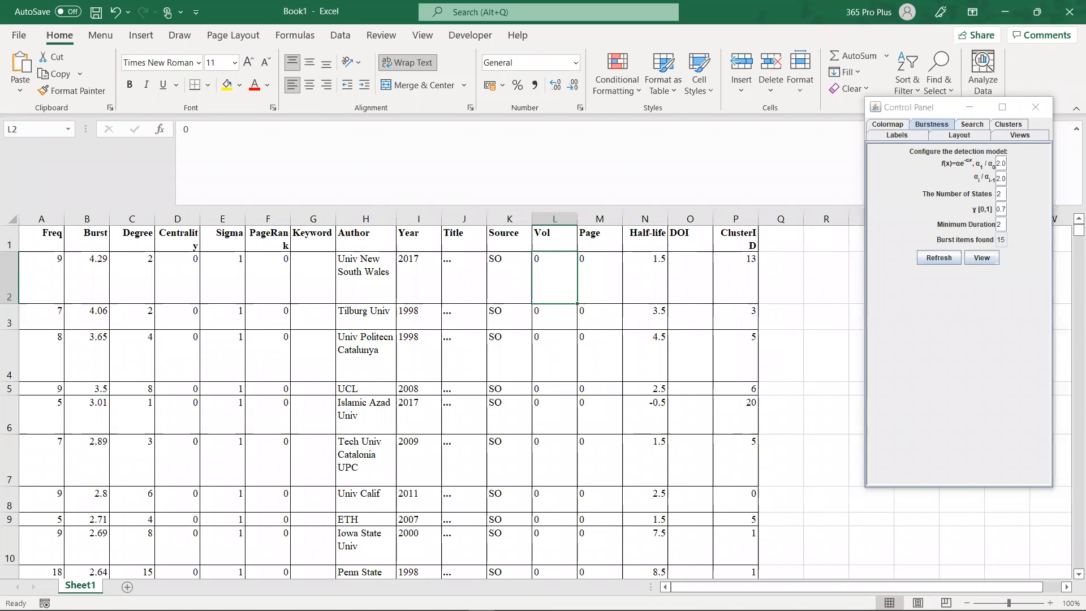
# - Switch to the credit risk article in Nitro Pro and read Table 5 and the country collaboration network in Figure 7
pyautogui.moveTo(612, 610)
pyautogui.click(689, 600)
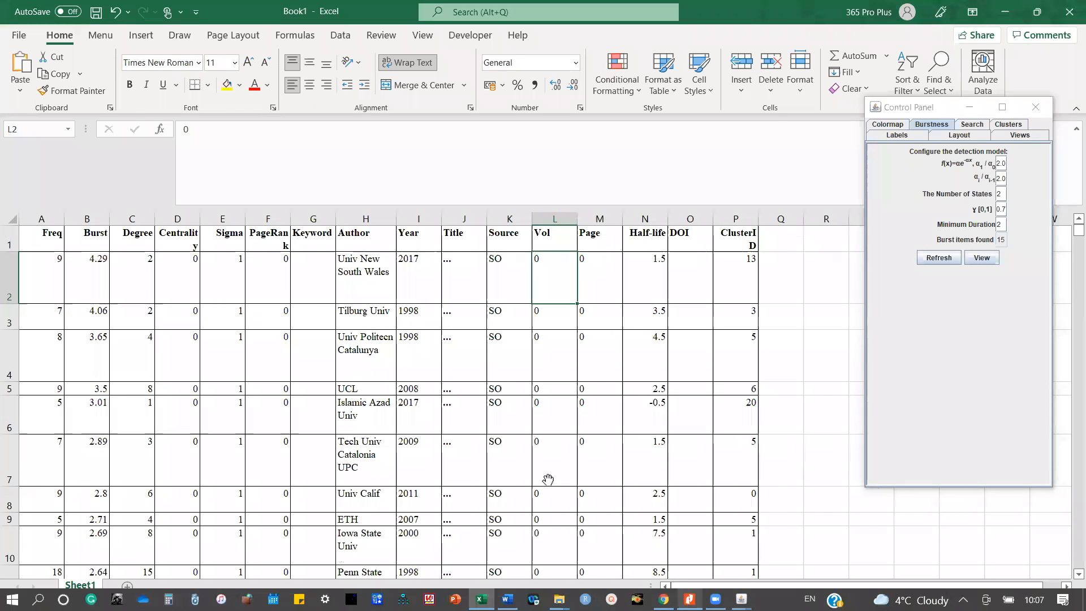
pyautogui.scroll(-3, 588, 413)
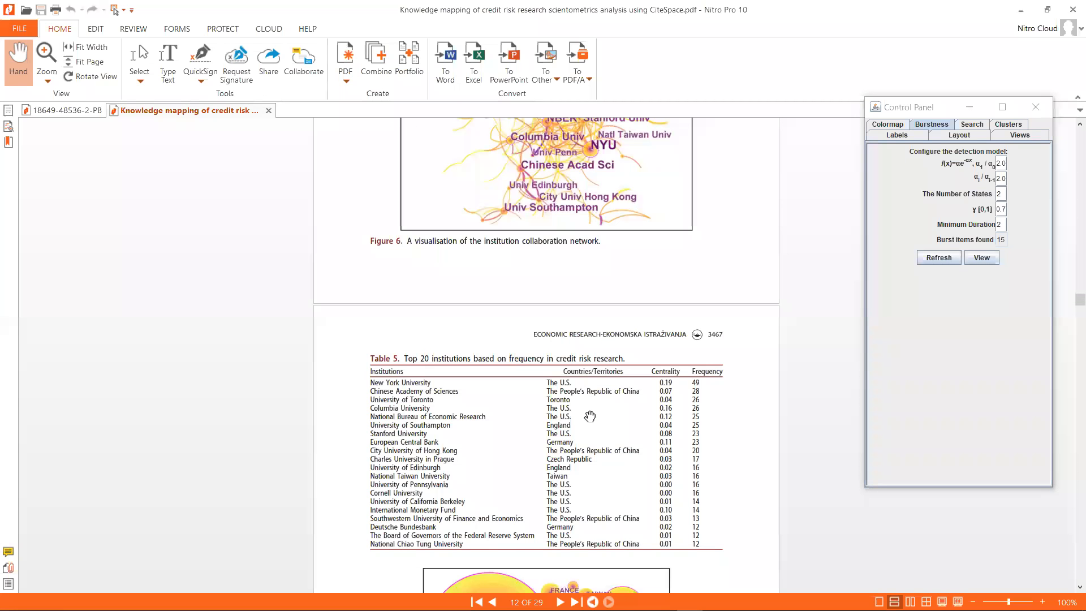
pyautogui.scroll(-5, 532, 337)
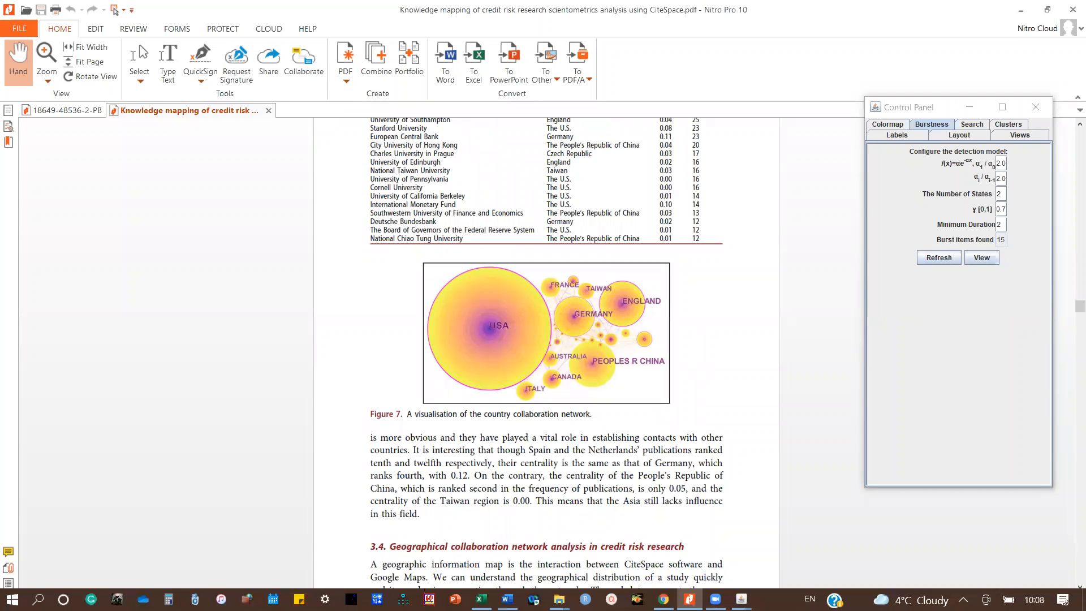
# - Close the Occurrences Burst History and Summary Table windows and return to the main CiteSpace window
pyautogui.click(741, 600)
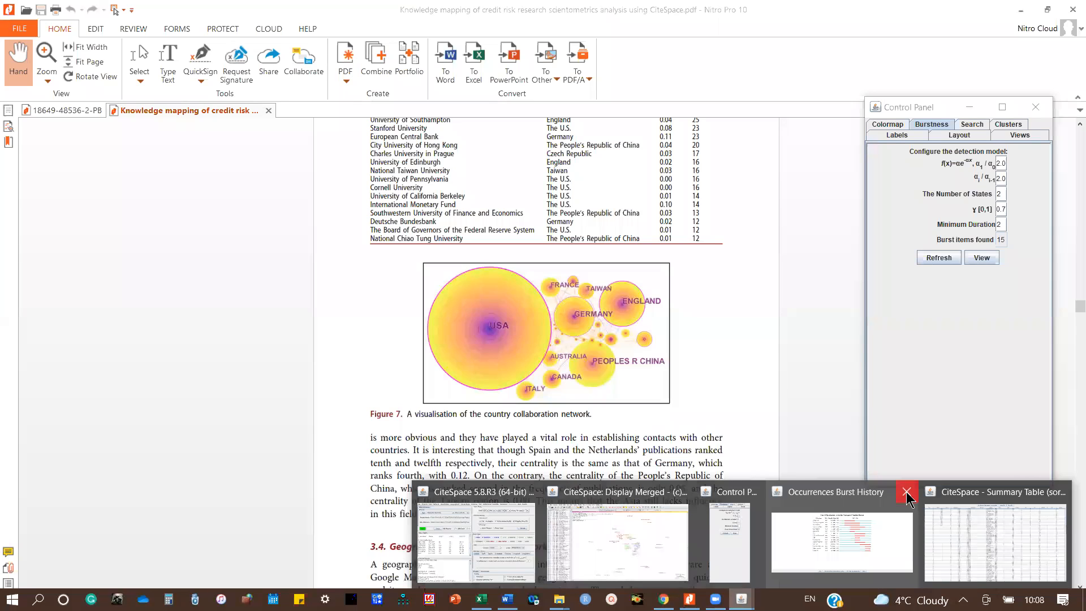
pyautogui.click(906, 492)
pyautogui.click(979, 487)
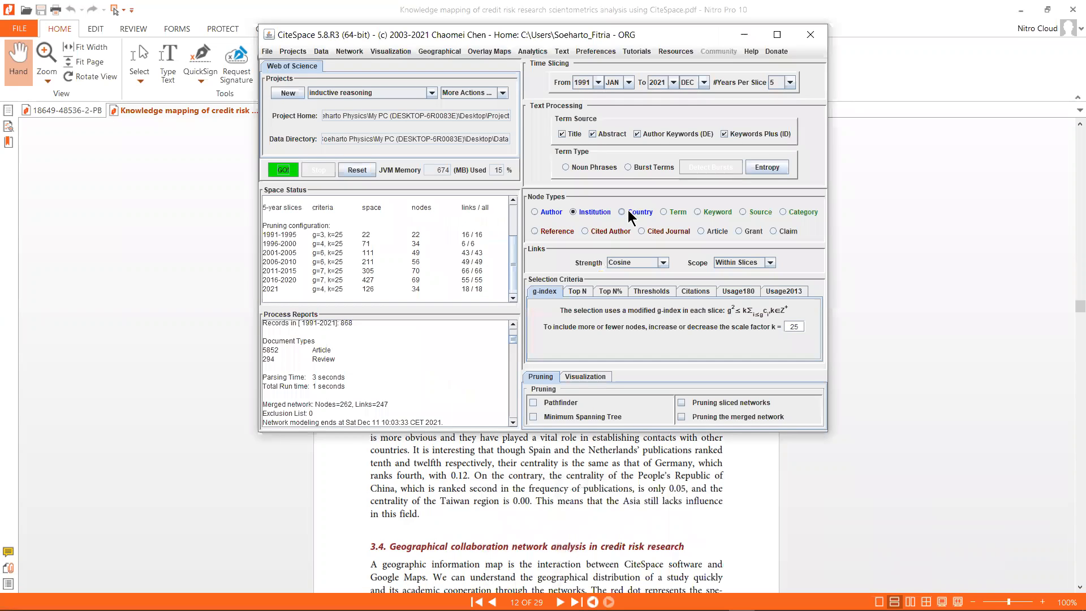
# - Generate and visualize the Reference co-citation network of the inductive reasoning project and divide it into labelled clusters
pyautogui.click(629, 212)
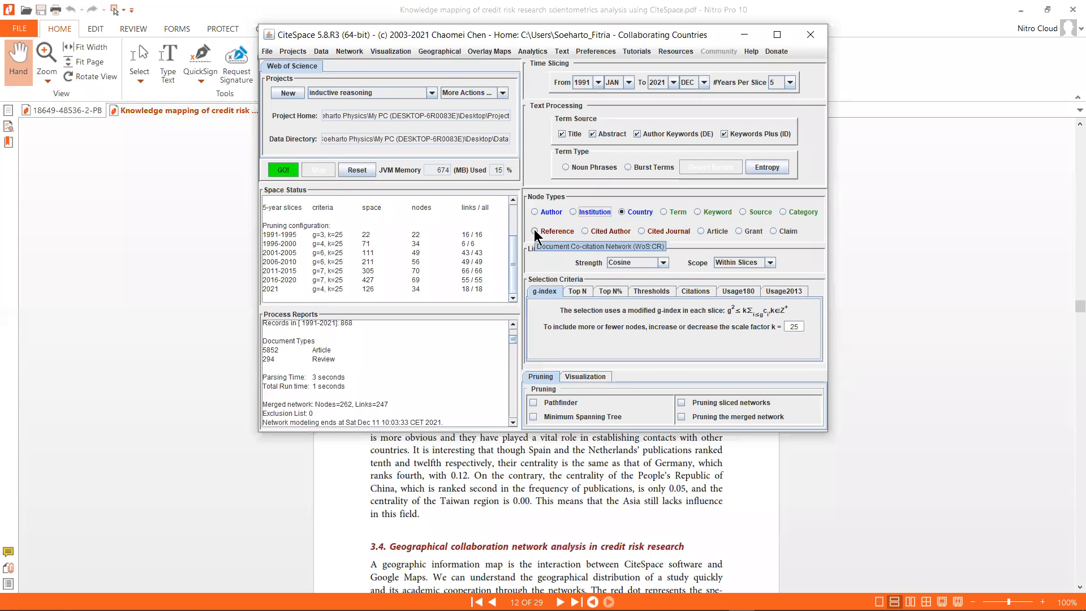
pyautogui.click(534, 232)
pyautogui.click(623, 213)
pyautogui.click(276, 170)
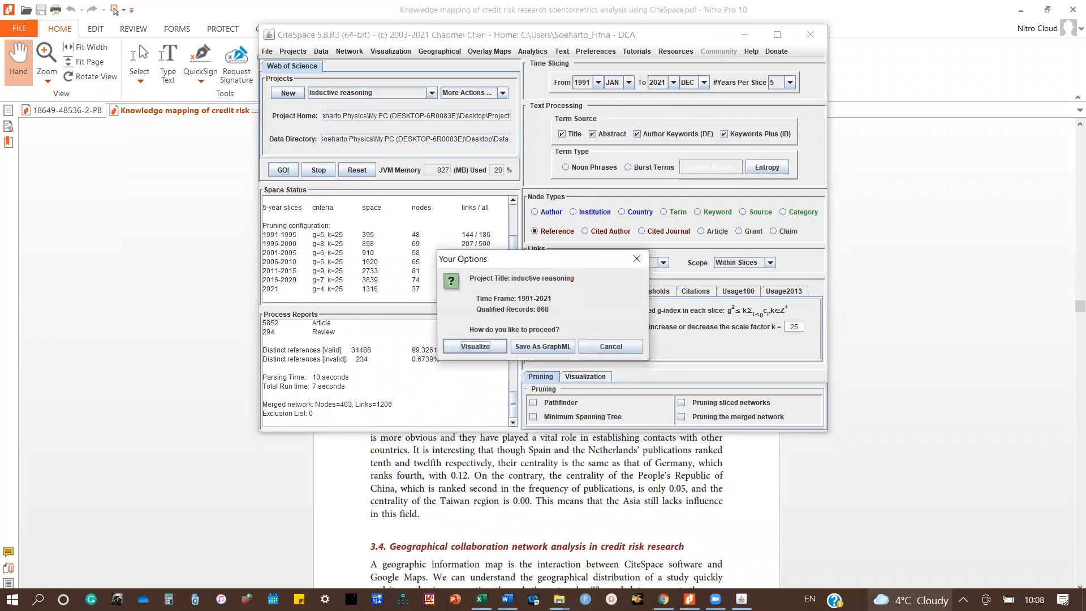
pyautogui.click(476, 347)
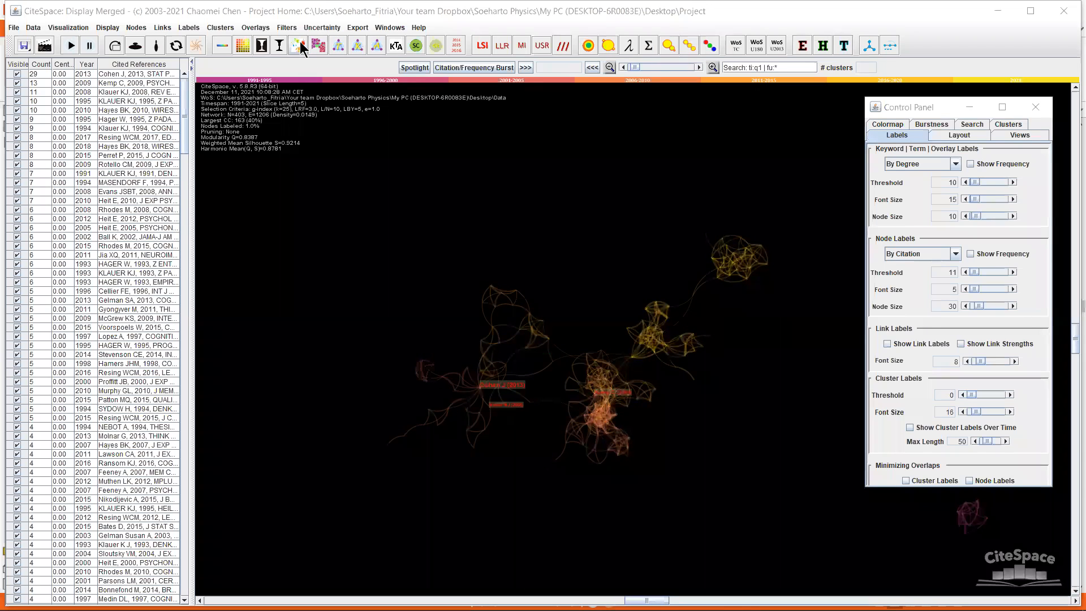
pyautogui.click(531, 348)
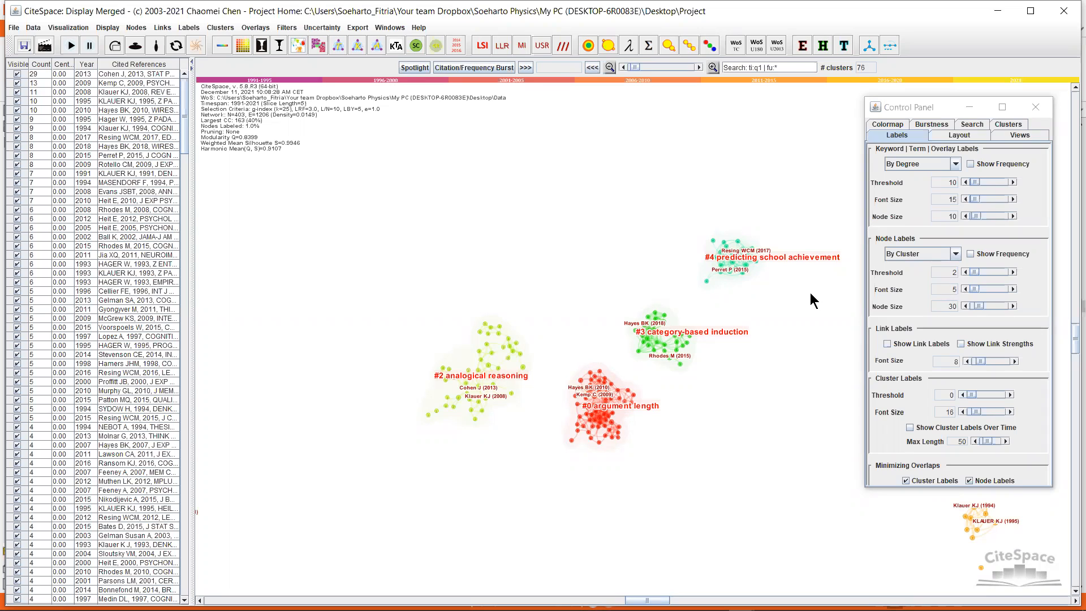
# - Set the node label font size to 38 and the cluster label font size to 0
pyautogui.click(979, 288)
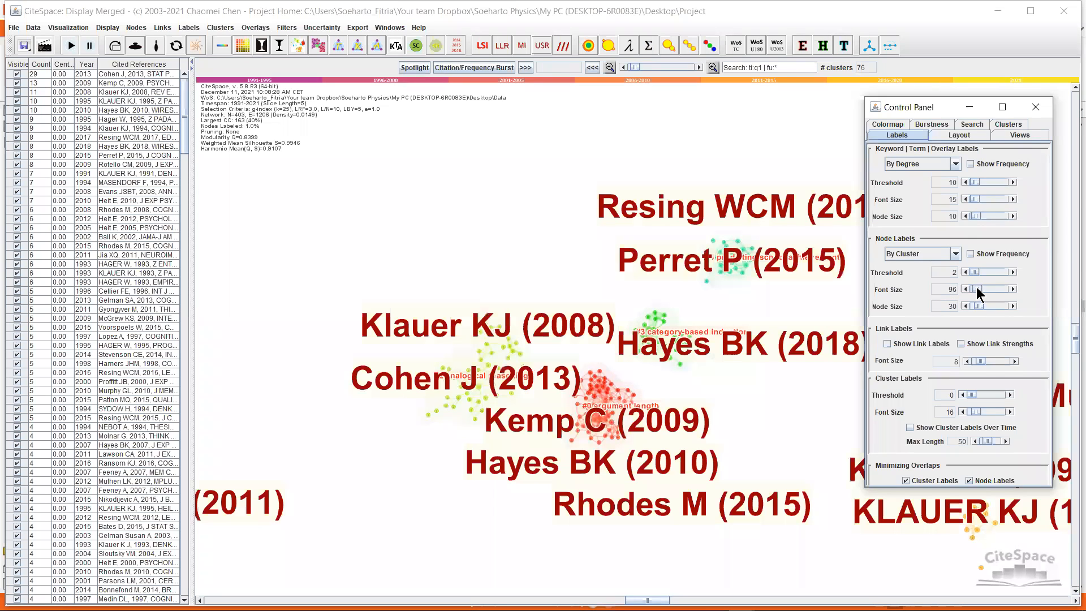
pyautogui.click(979, 290)
pyautogui.click(977, 289)
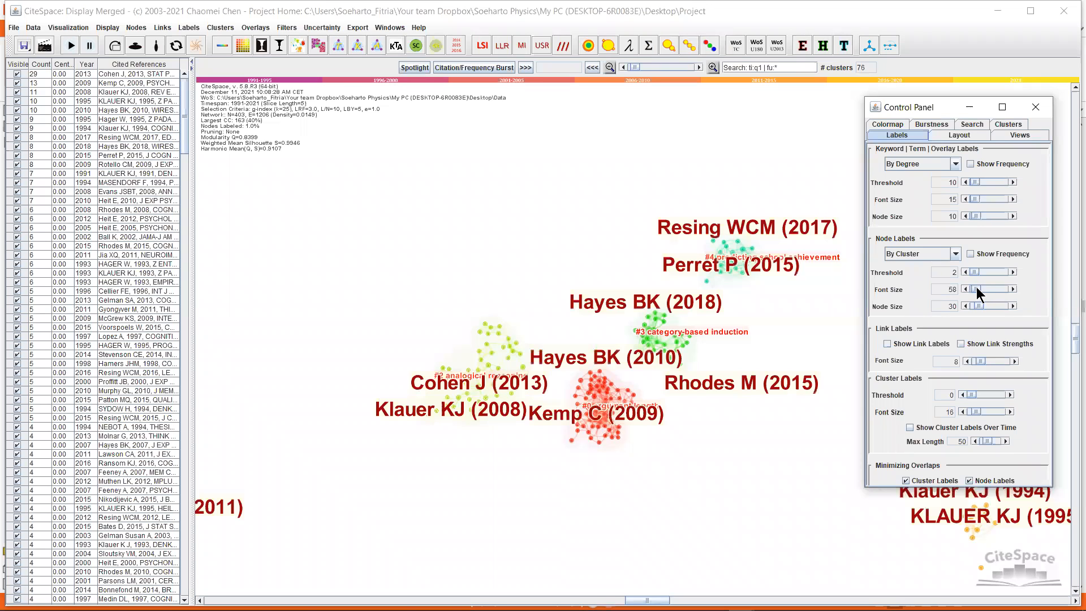
pyautogui.click(979, 290)
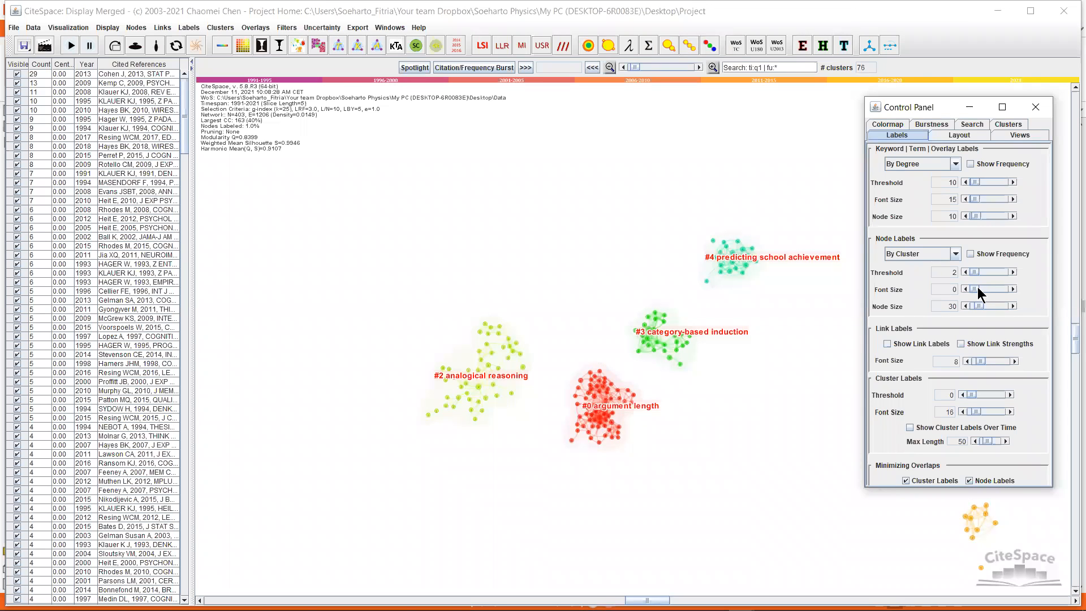
pyautogui.click(978, 289)
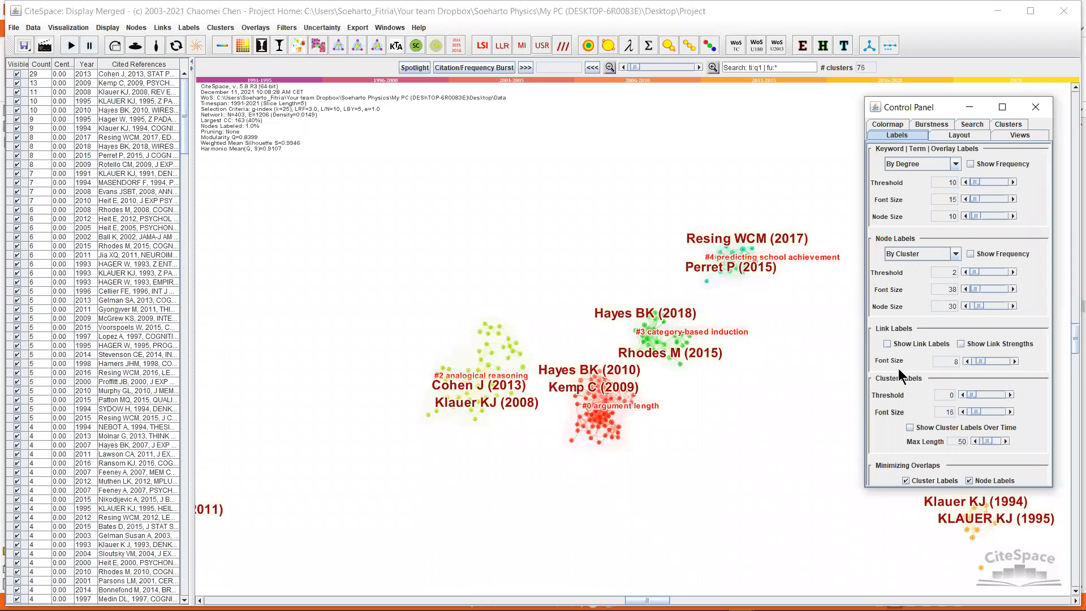
pyautogui.click(967, 411)
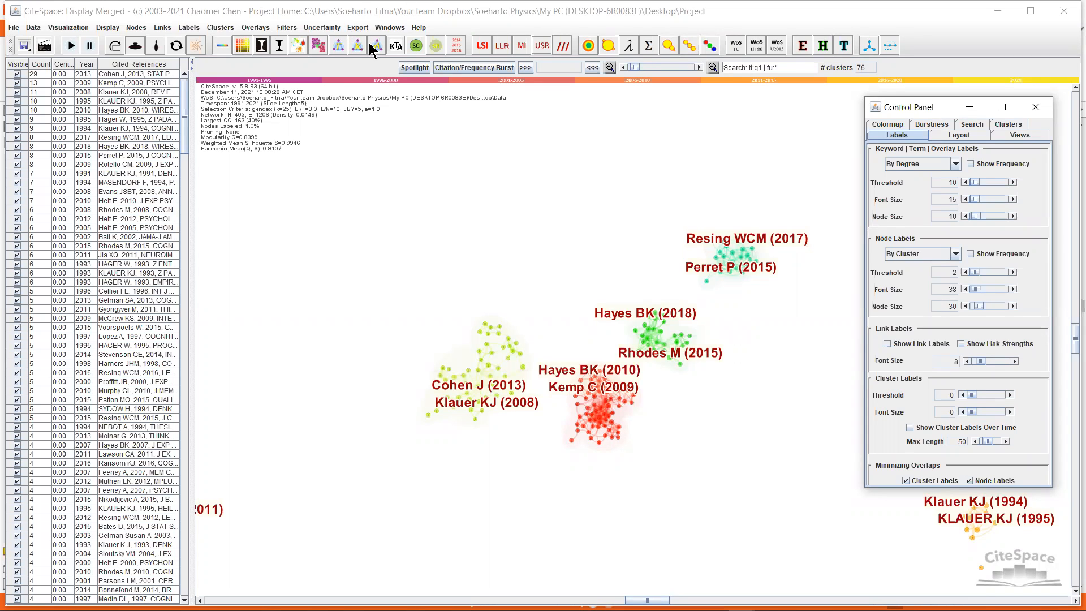
# - Open the network summary table in a maximized window and move the Control Panel away from its upper rows
pyautogui.click(358, 27)
pyautogui.click(385, 37)
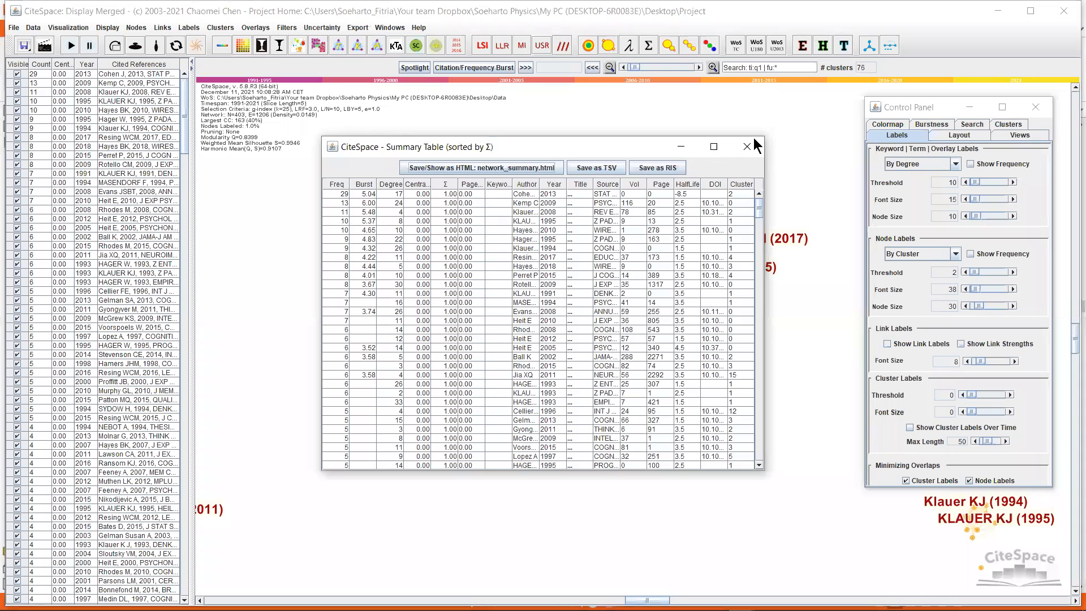
pyautogui.click(714, 147)
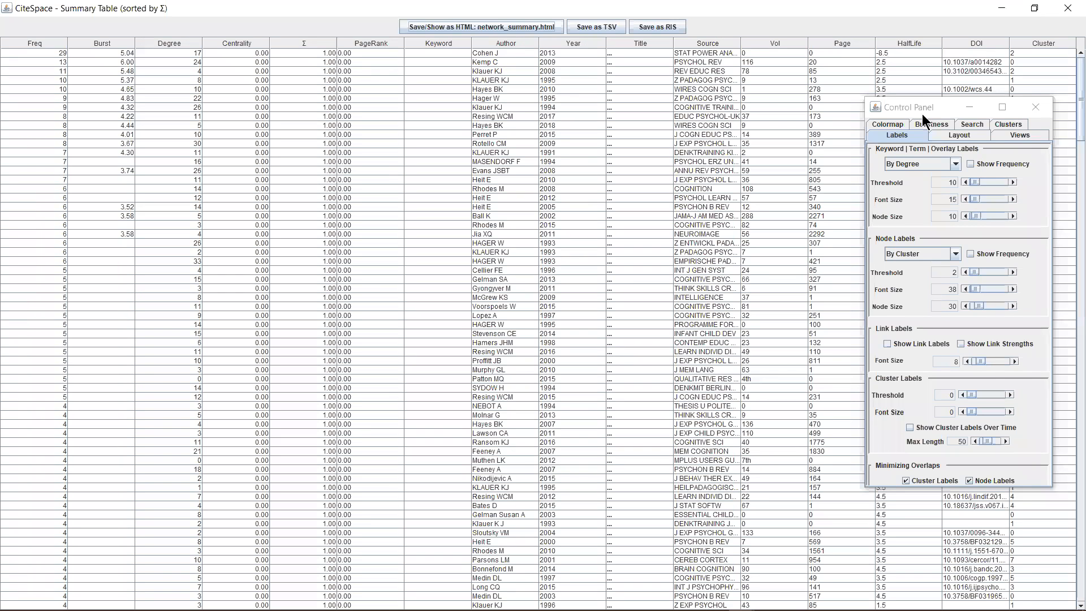
pyautogui.moveTo(945, 111); pyautogui.dragTo(1006, 340)
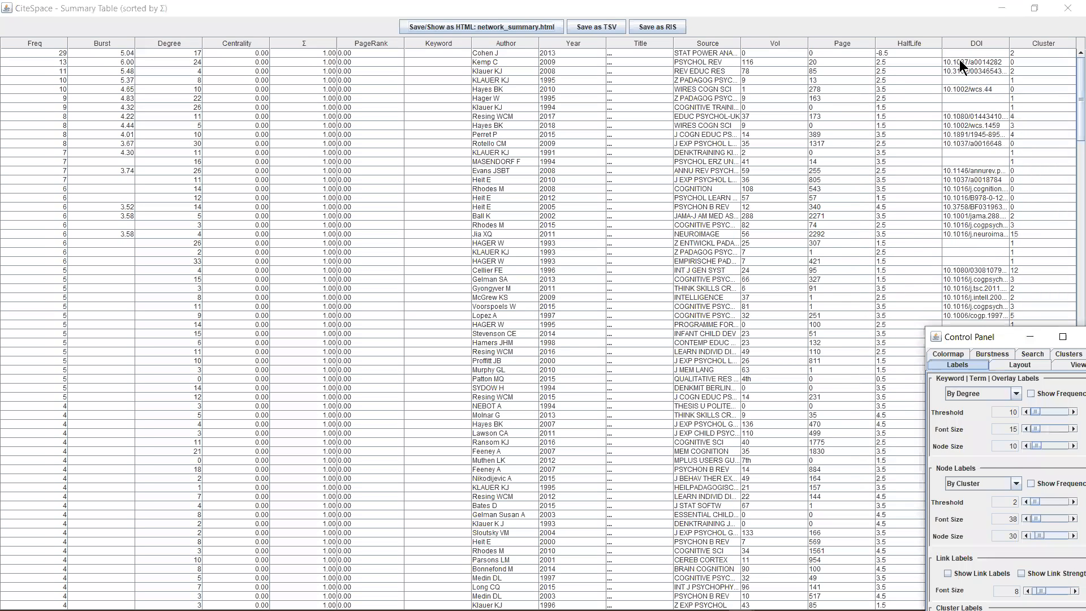
# - Sort the summary table by DOI in descending order, narrow the Title column and widen the Source column
pyautogui.click(960, 61)
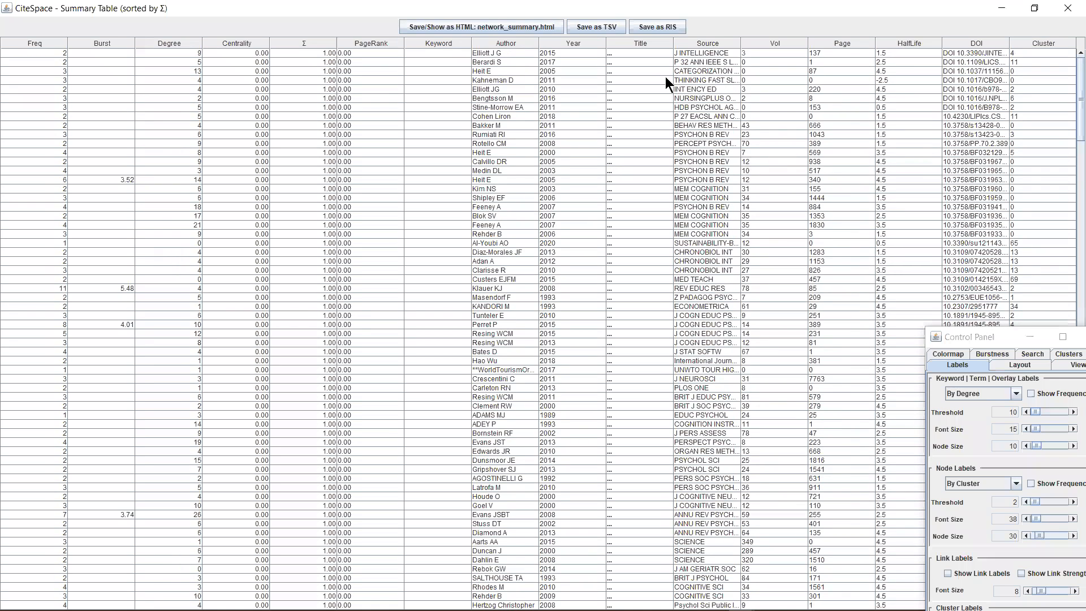
pyautogui.moveTo(666, 48); pyautogui.dragTo(637, 48)
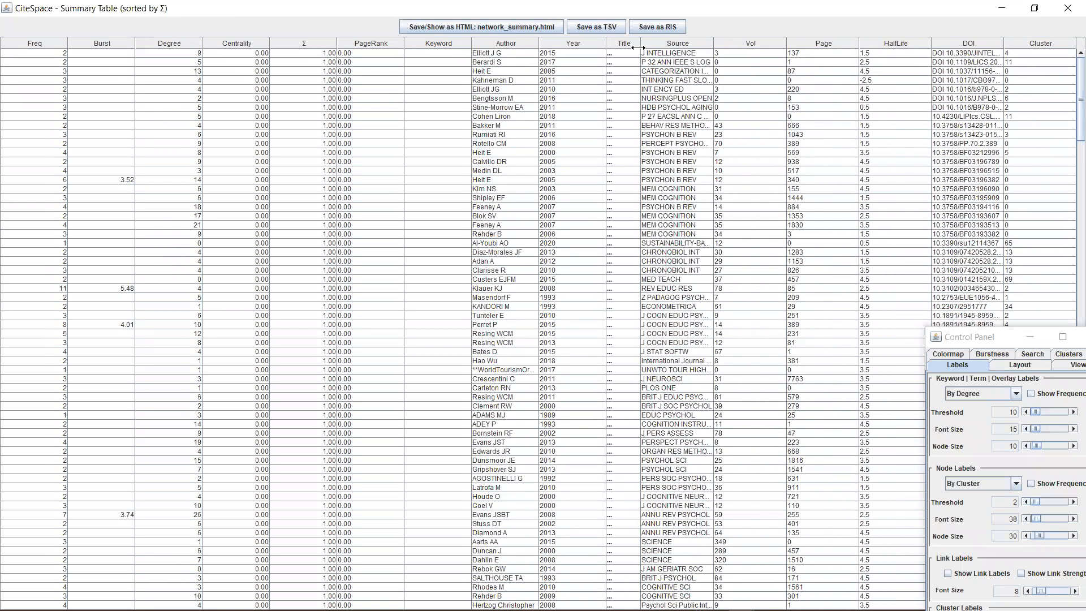
pyautogui.moveTo(707, 42); pyautogui.dragTo(797, 48)
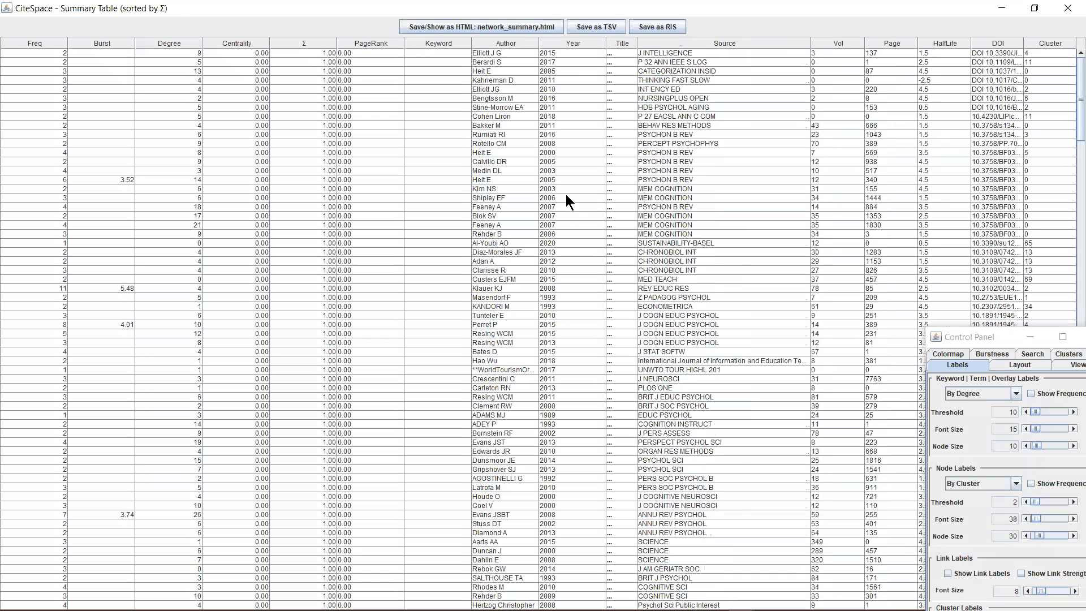
# - Sort the summary table by burst strength in descending order and minimize its window
pyautogui.doubleClick(111, 60)
pyautogui.click(131, 92)
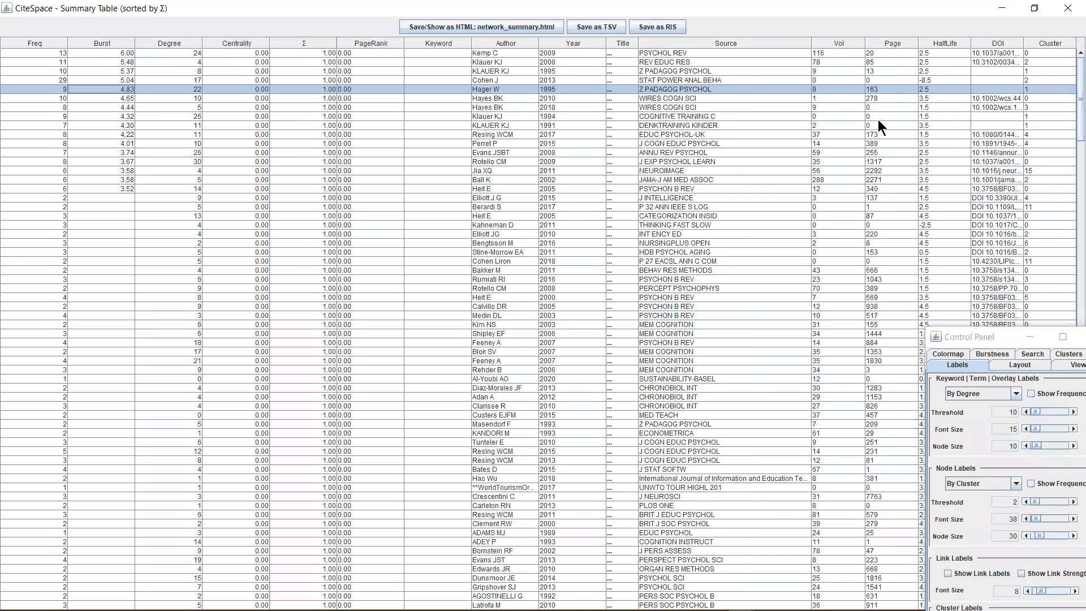
pyautogui.click(1002, 8)
# - Switch to the credit risk article in Nitro Pro and examine its institution, country and geographical collaboration results from Figure 6 to Figure 8
pyautogui.click(689, 603)
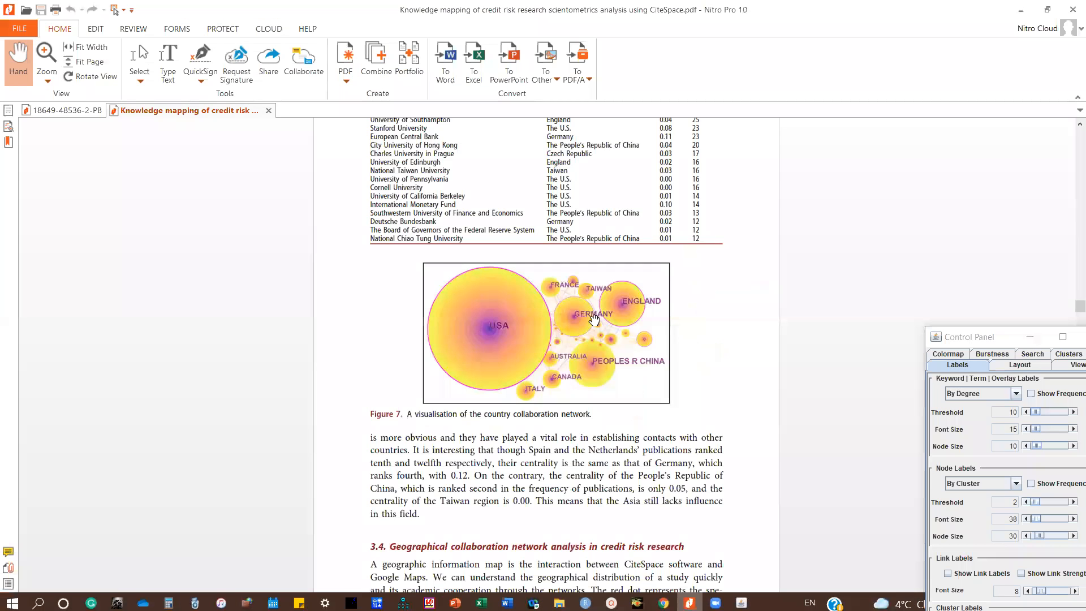
pyautogui.scroll(3, 594, 320)
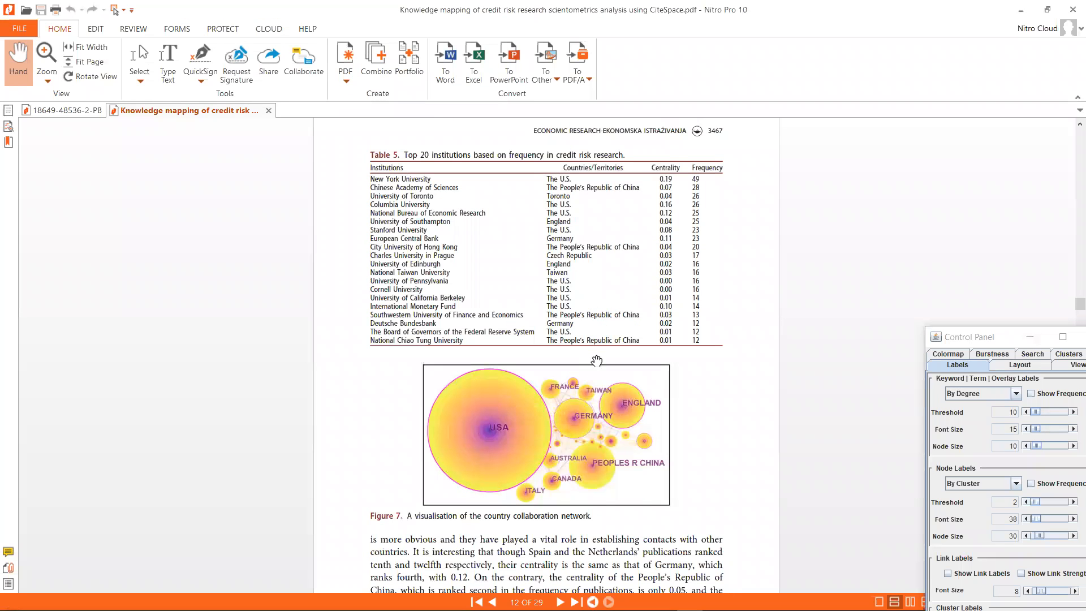
pyautogui.scroll(-4, 597, 360)
pyautogui.scroll(8, 598, 368)
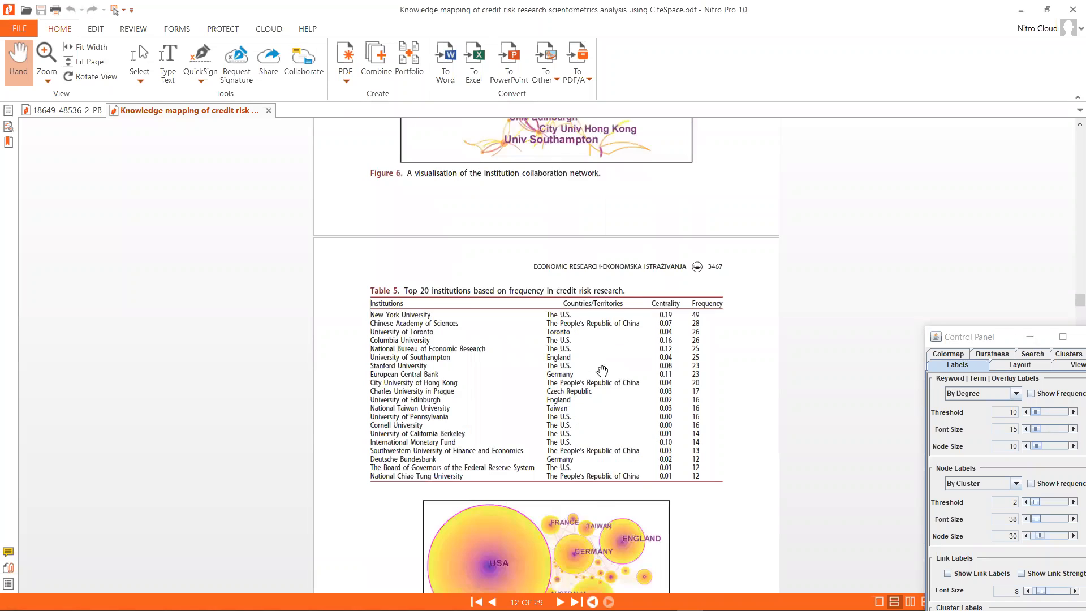
pyautogui.scroll(6, 605, 383)
pyautogui.scroll(-5, 605, 382)
pyautogui.scroll(5, 600, 362)
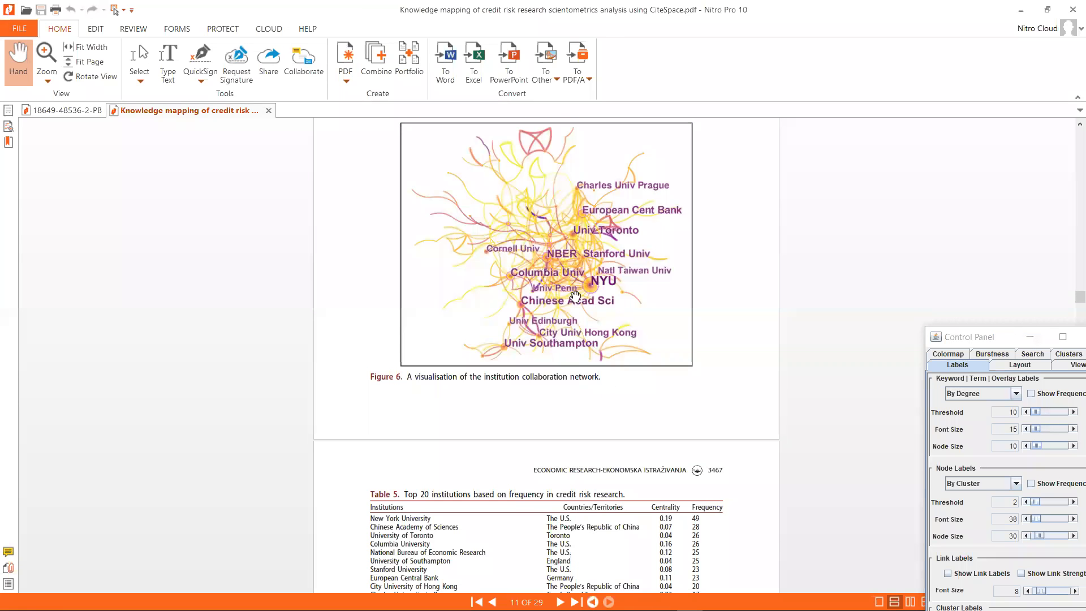
pyautogui.scroll(-5, 591, 337)
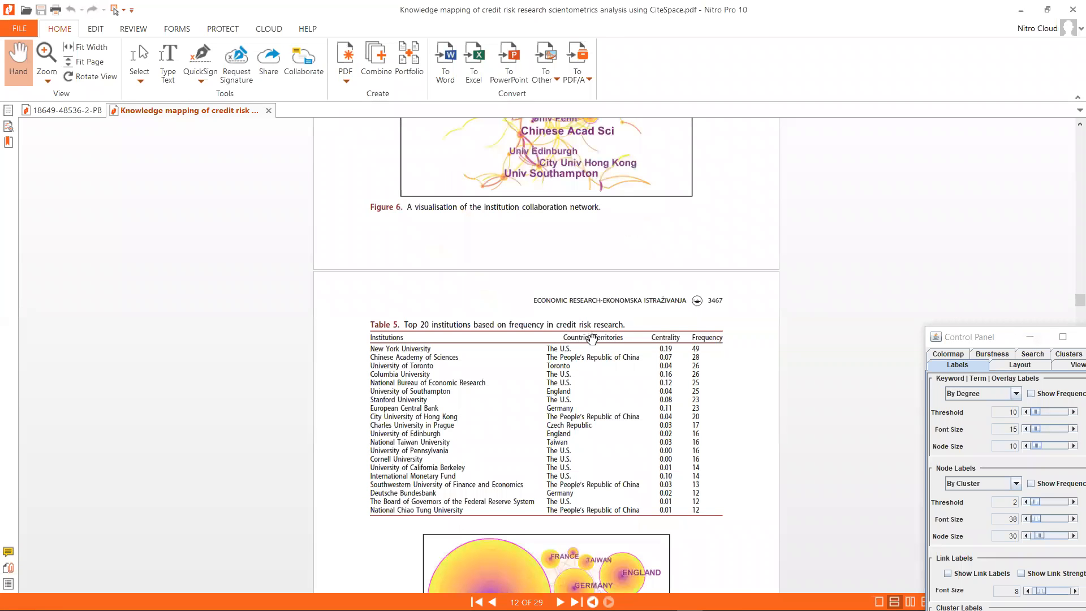
pyautogui.scroll(-10, 590, 336)
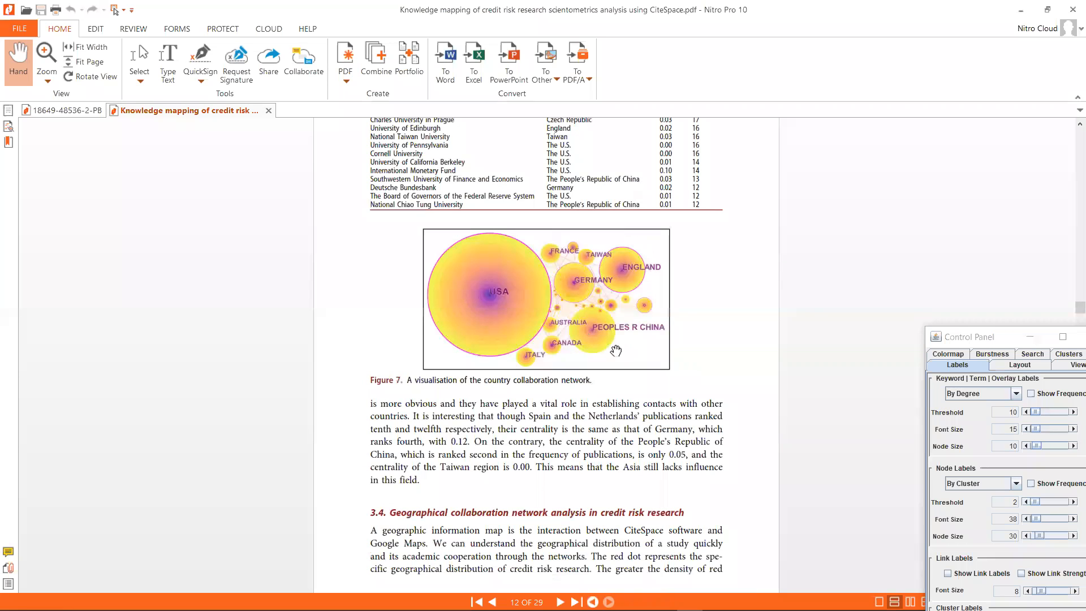
pyautogui.scroll(-5, 619, 353)
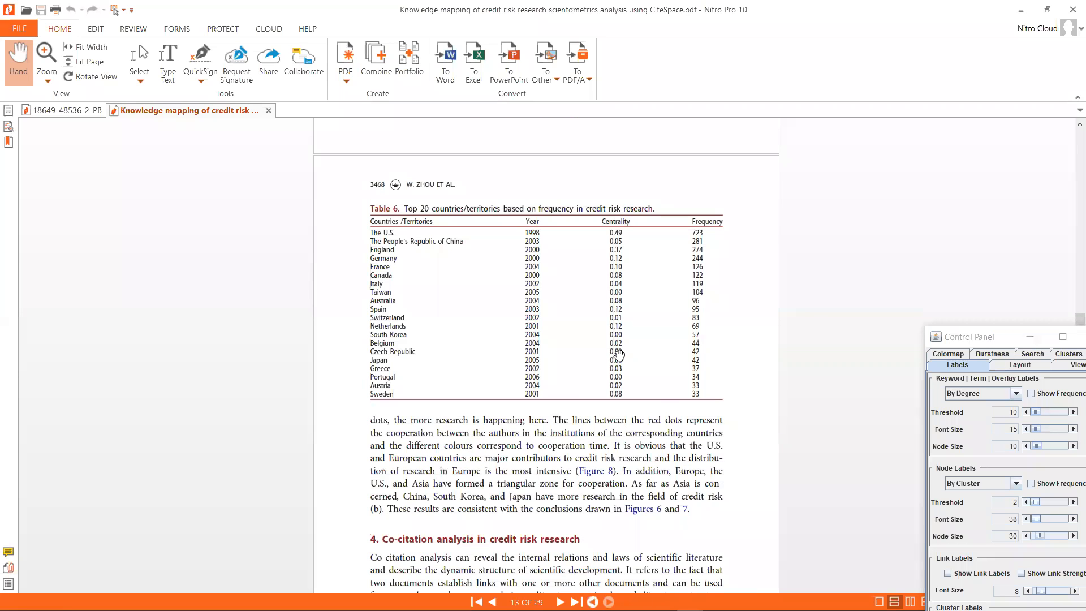
pyautogui.scroll(-10, 619, 354)
pyautogui.scroll(-2, 554, 338)
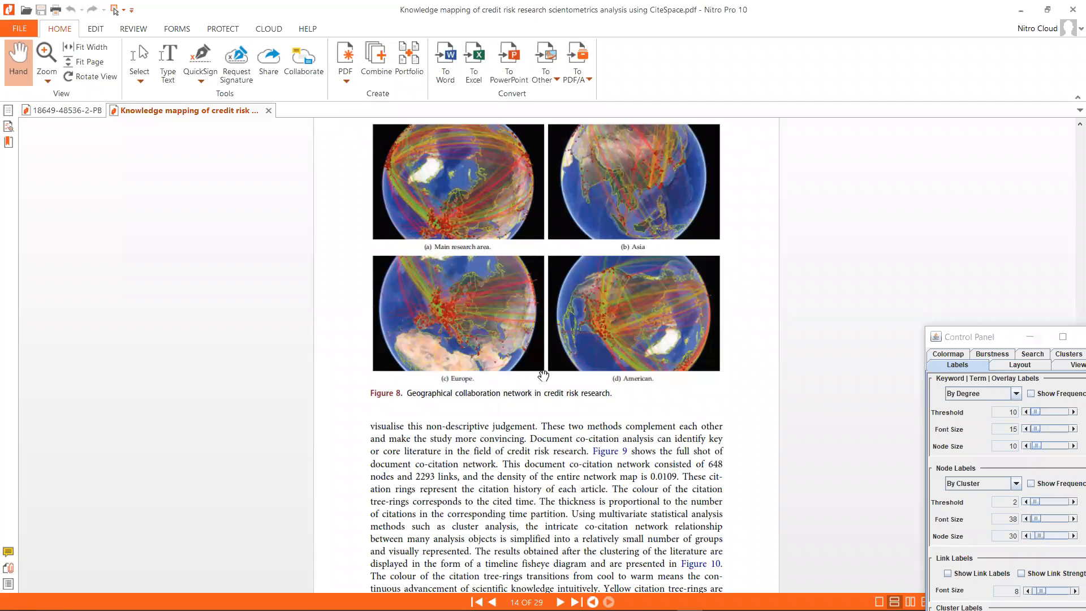
# - Examine the credit risk article's document co-citation network in Figure 9, its cluster description and the timeline map in Figure 10
pyautogui.scroll(-6, 559, 376)
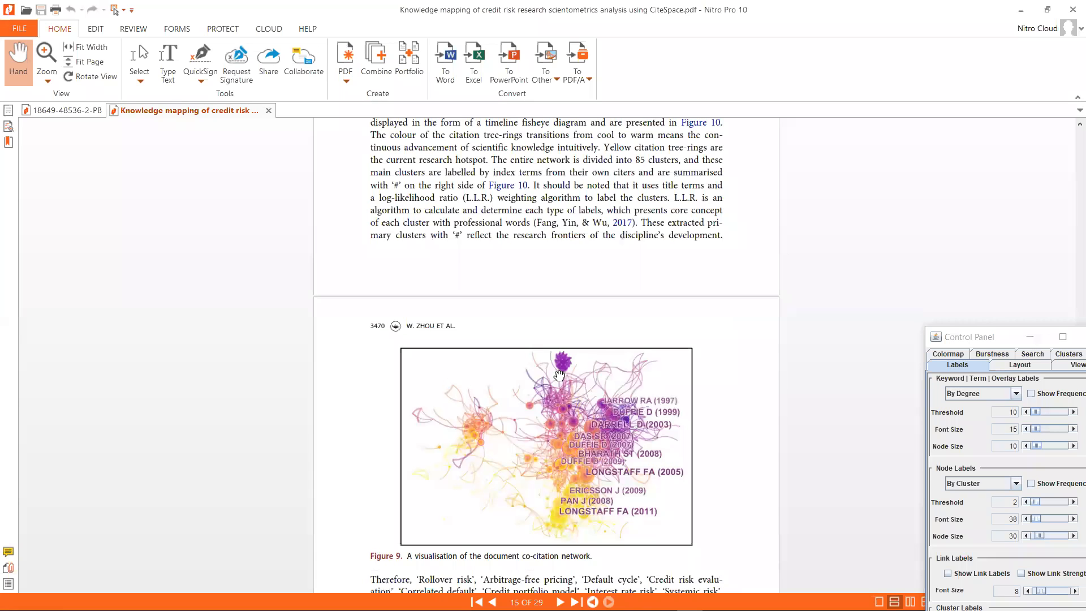
pyautogui.scroll(-3, 559, 375)
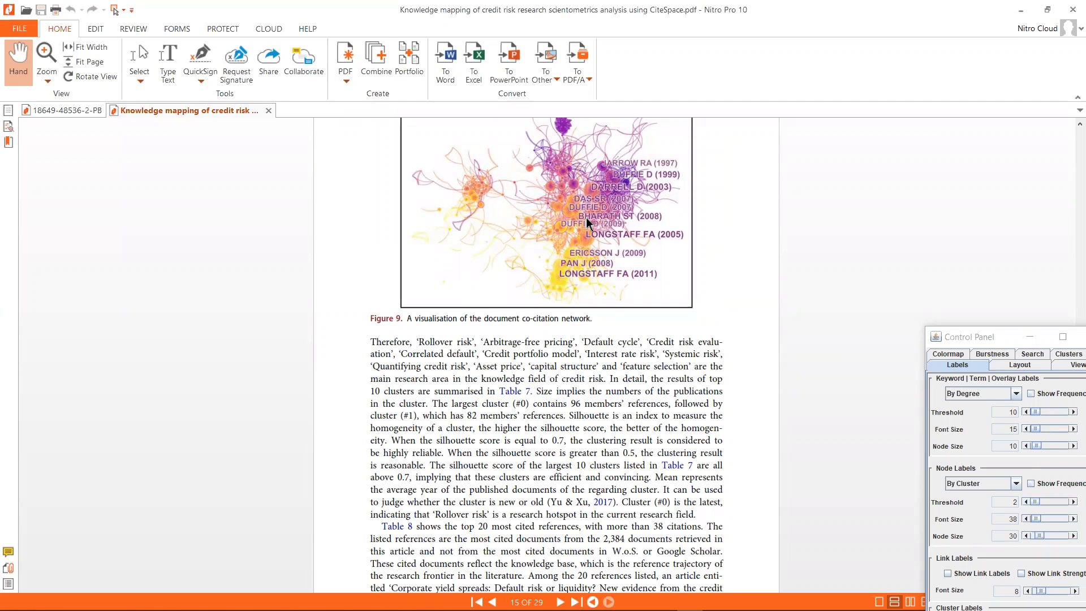
pyautogui.scroll(-2, 576, 405)
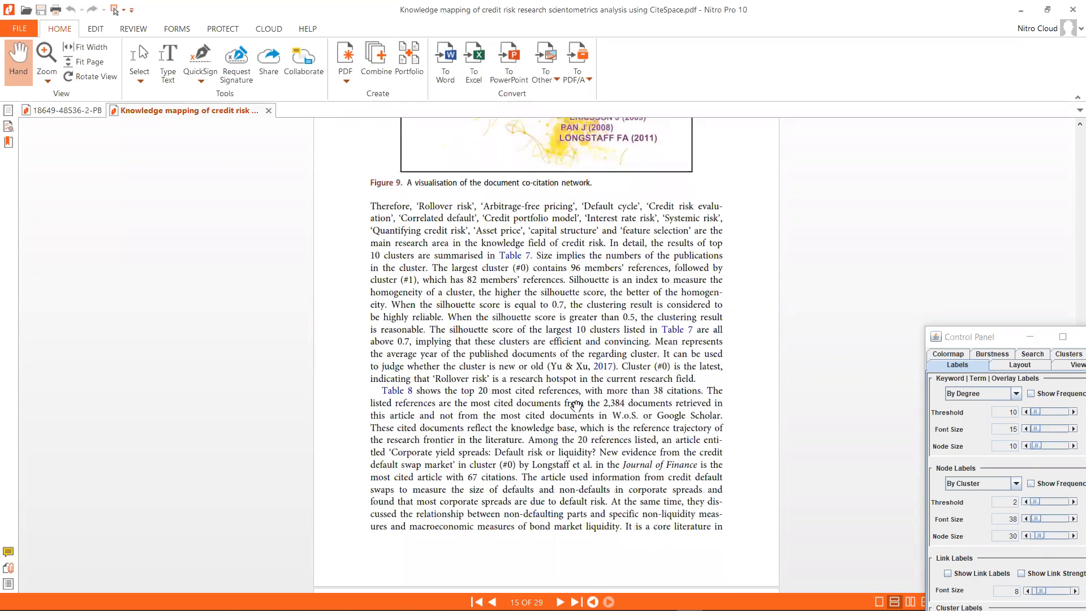
pyautogui.scroll(-5, 576, 405)
pyautogui.scroll(-2, 509, 351)
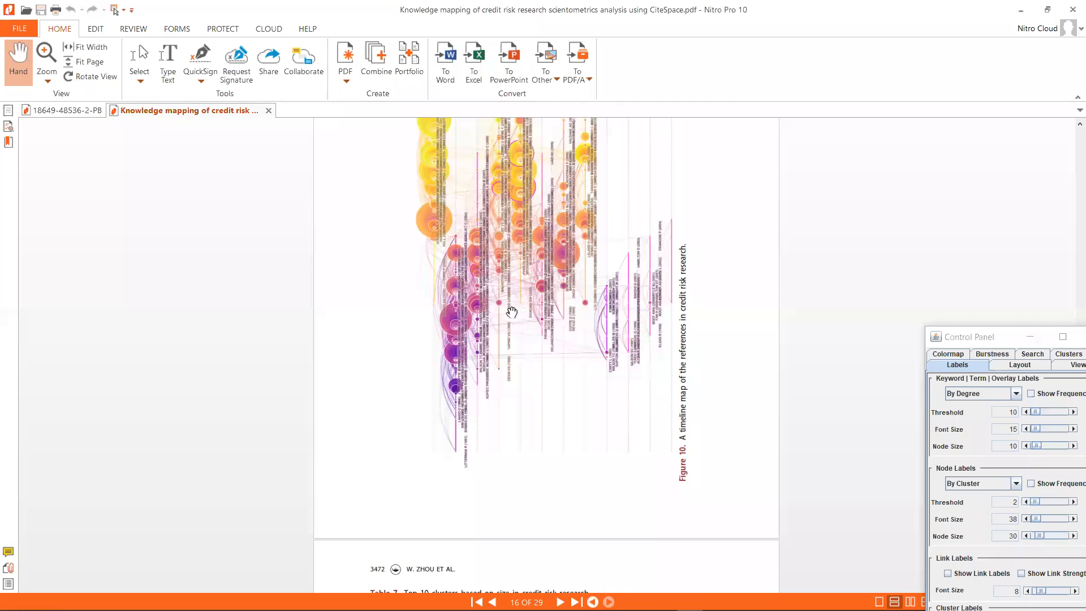
pyautogui.scroll(4, 512, 312)
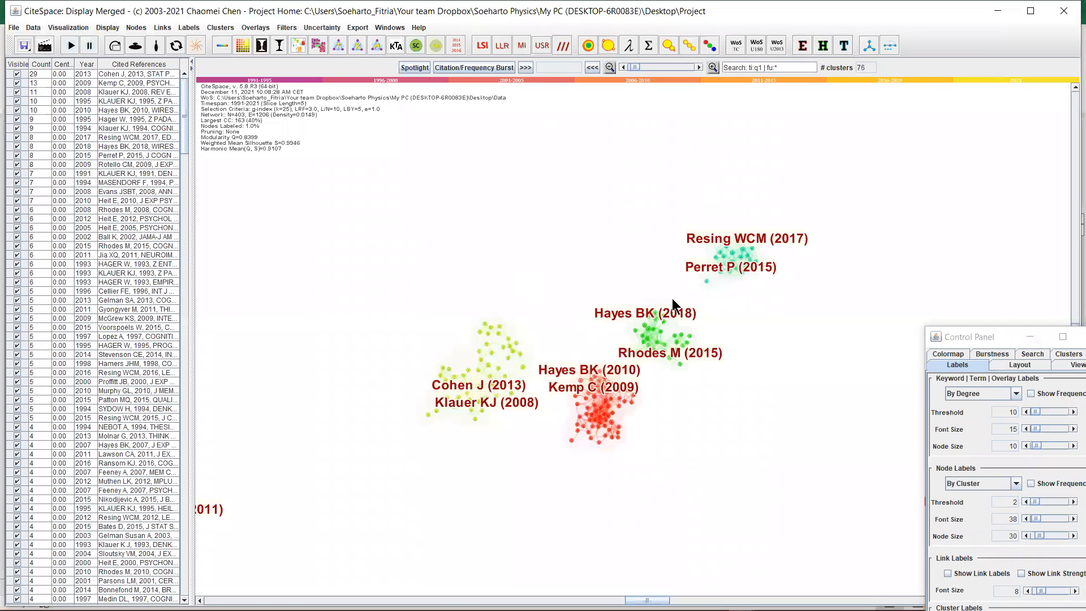
# - Switch to CiteSpace and show the reference co-citation network in Timeline View, answering No to optimizing the labels
pyautogui.click(115, 28)
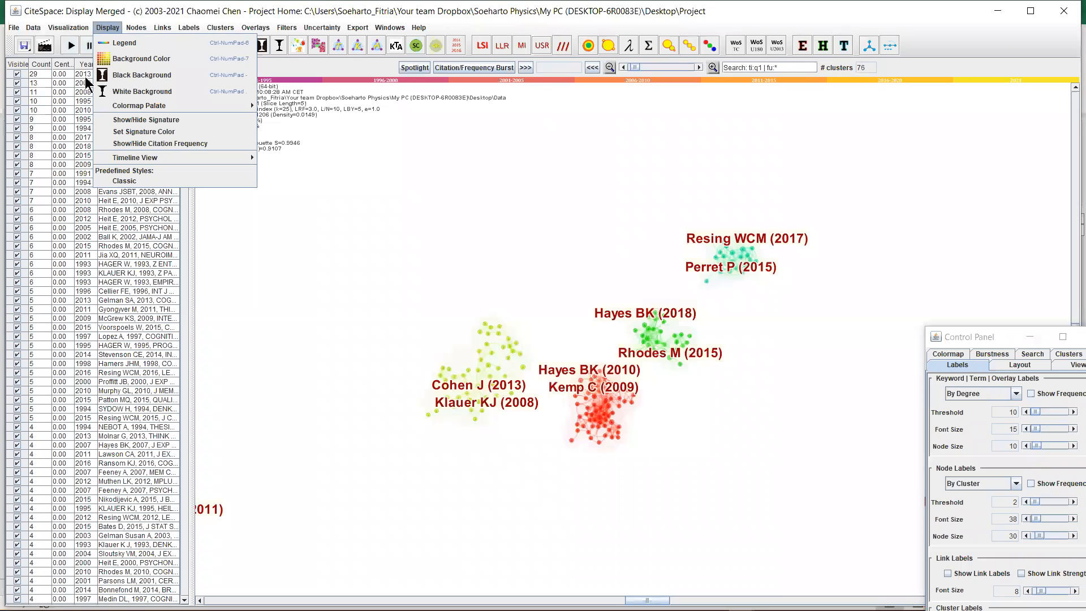
pyautogui.click(68, 27)
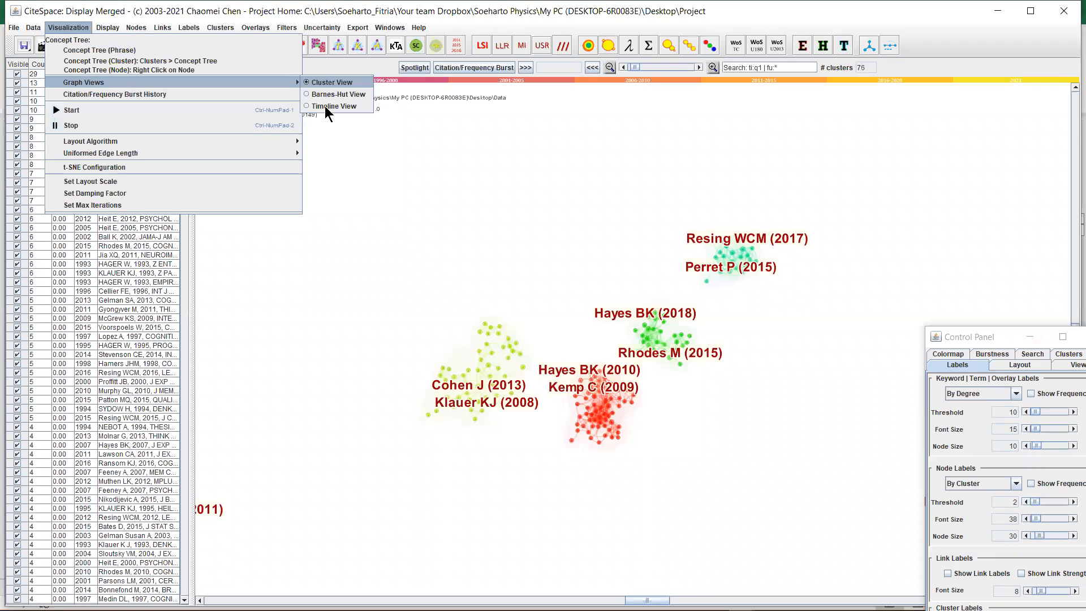
pyautogui.click(331, 106)
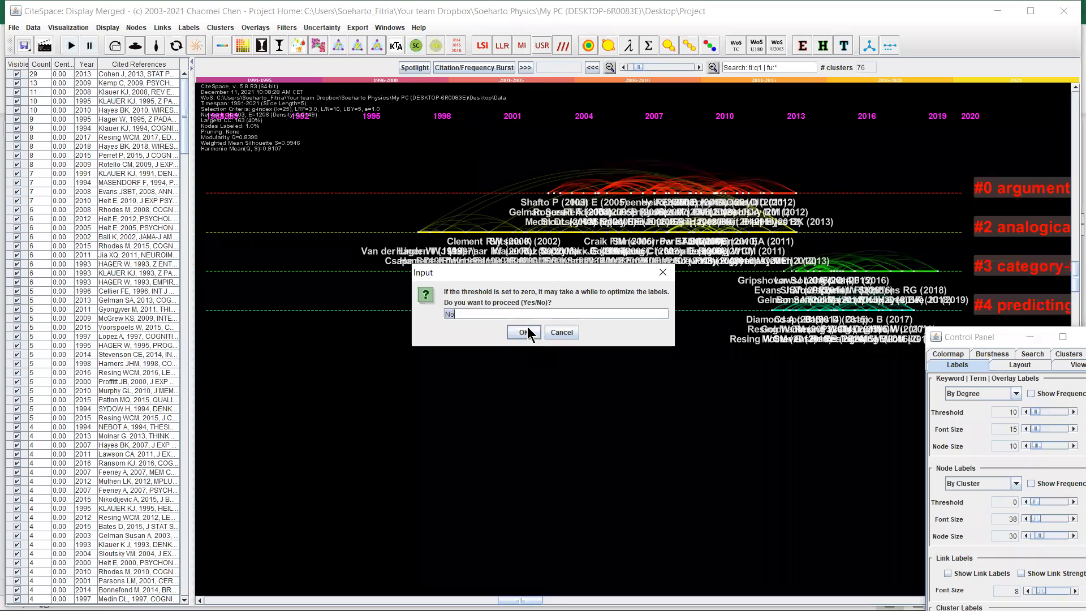
pyautogui.click(528, 330)
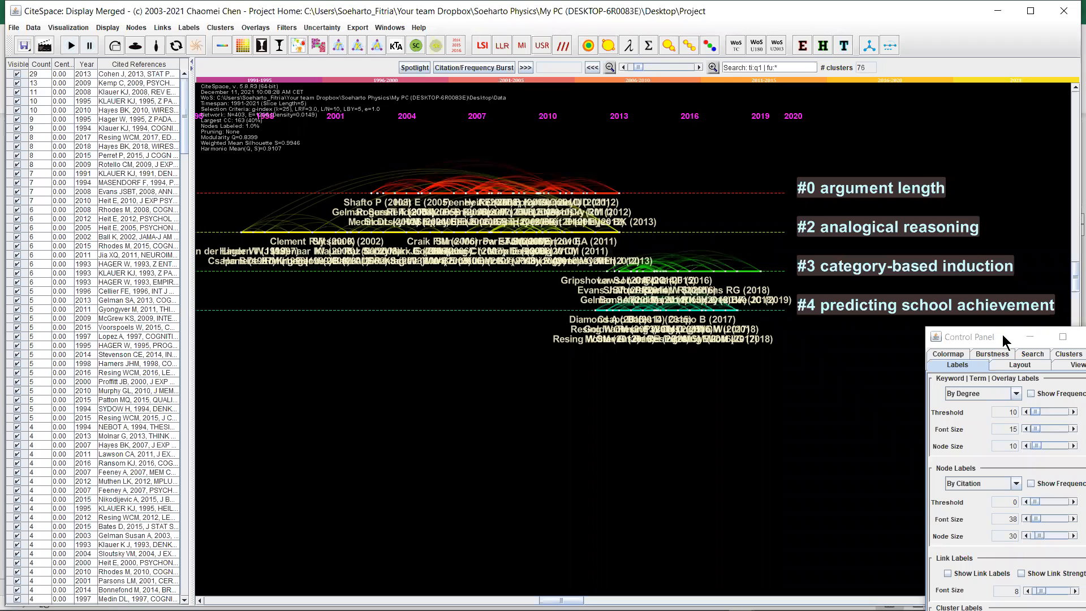
# - Set the term and node label font sizes to 0 and the node size to 200, keeping the Control Panel clear of the timeline
pyautogui.moveTo(1002, 335); pyautogui.dragTo(917, 117)
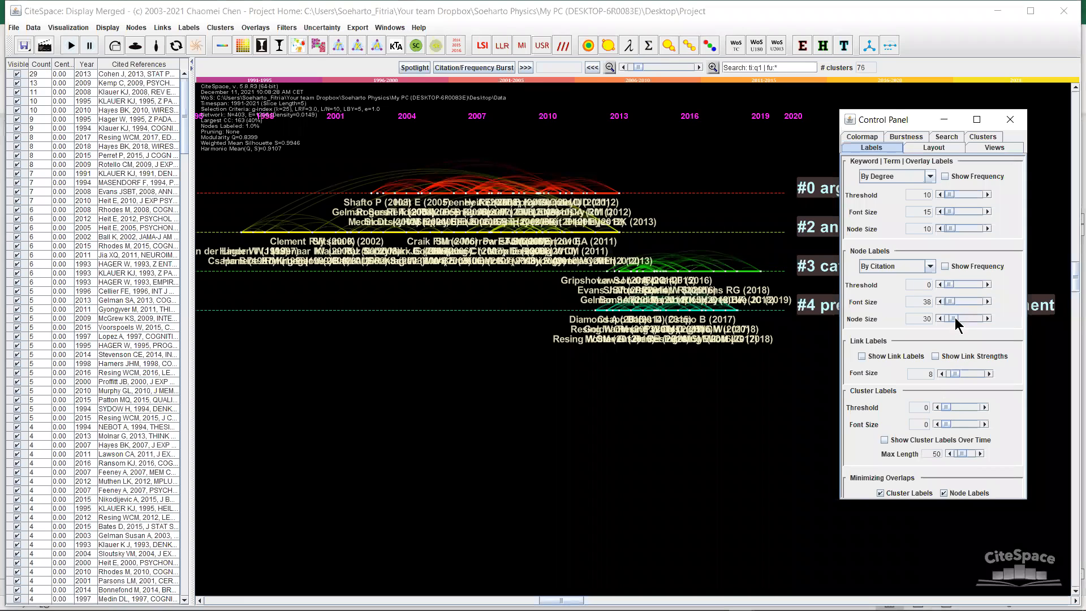
pyautogui.click(938, 211)
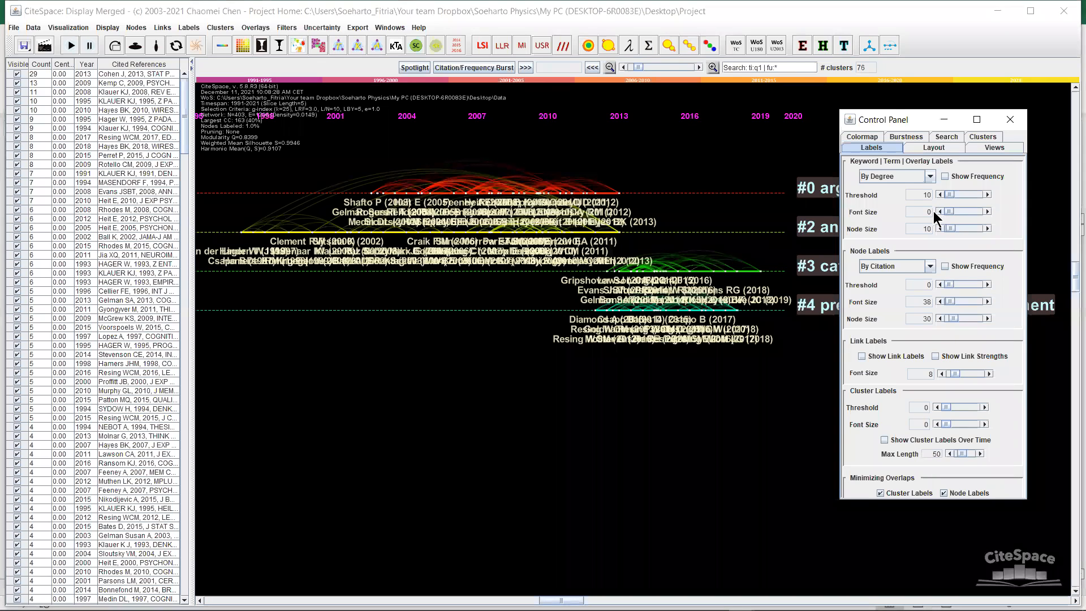
pyautogui.click(937, 301)
pyautogui.click(988, 318)
pyautogui.moveTo(954, 318); pyautogui.dragTo(993, 317)
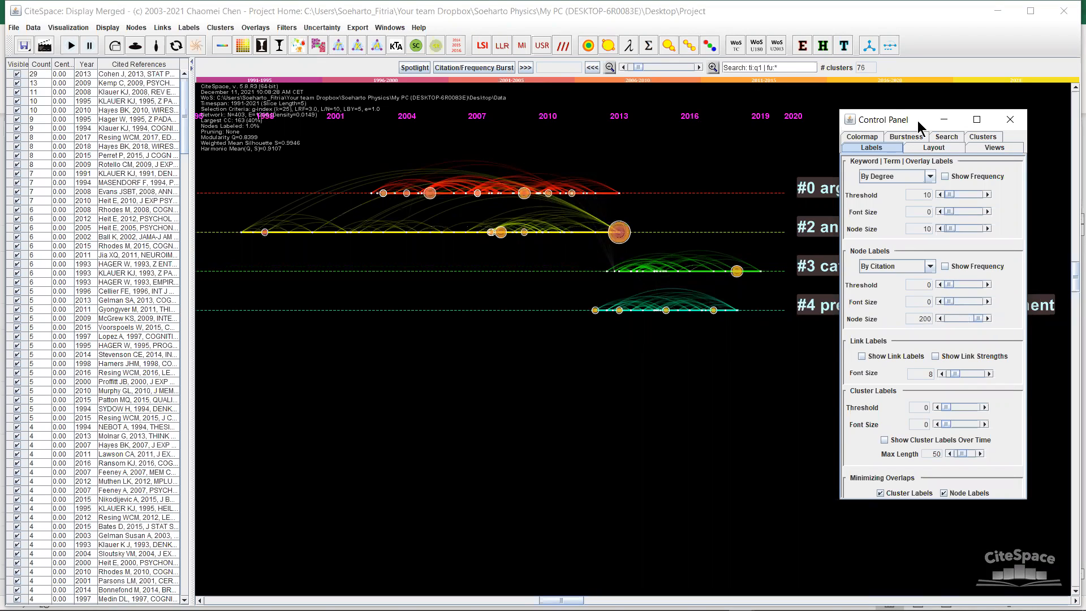
pyautogui.moveTo(919, 117); pyautogui.dragTo(885, 317)
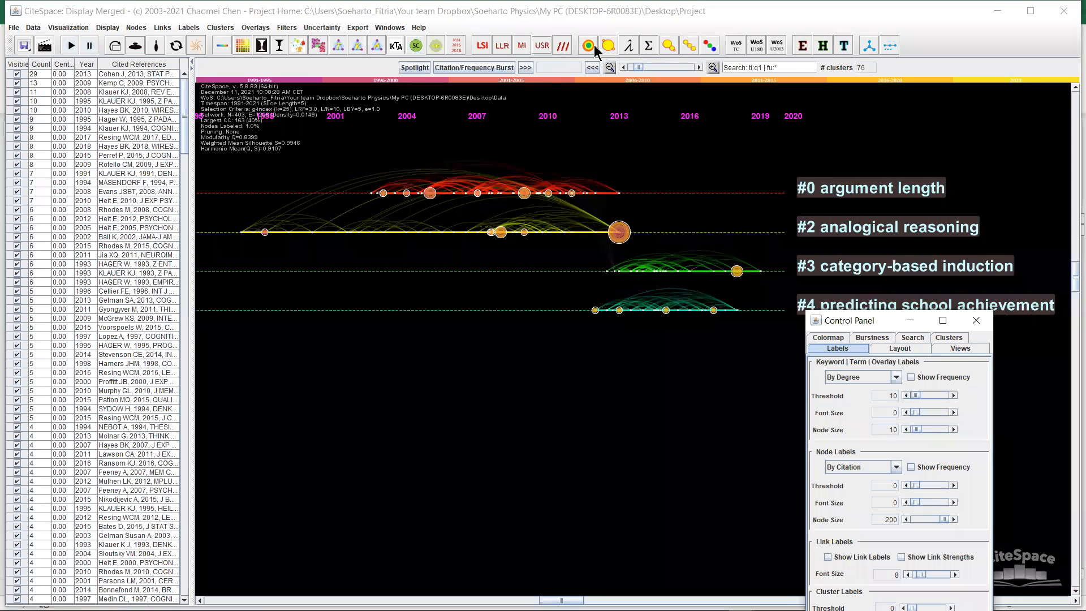
# - Try displaying the timeline nodes by centrality, return to the citation display, and reposition the Control Panel
pyautogui.click(595, 50)
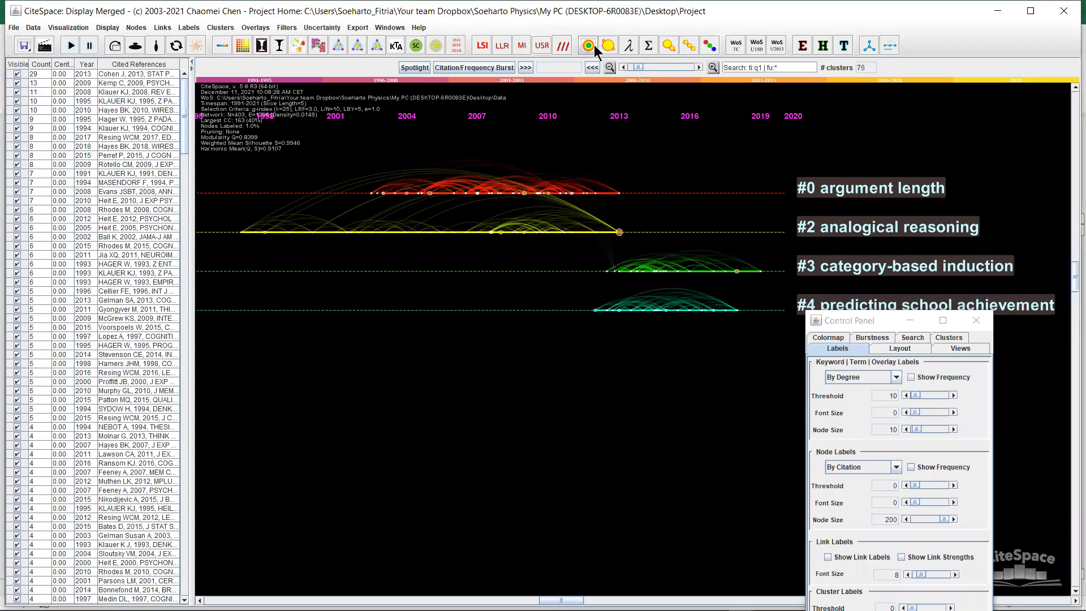
pyautogui.click(610, 50)
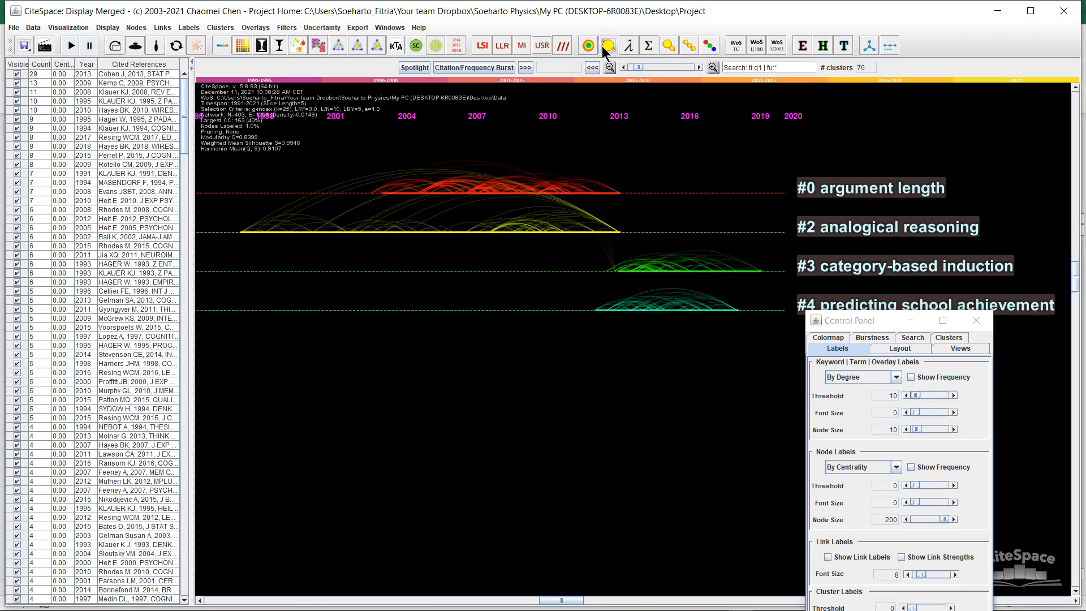
pyautogui.click(590, 50)
pyautogui.click(887, 321)
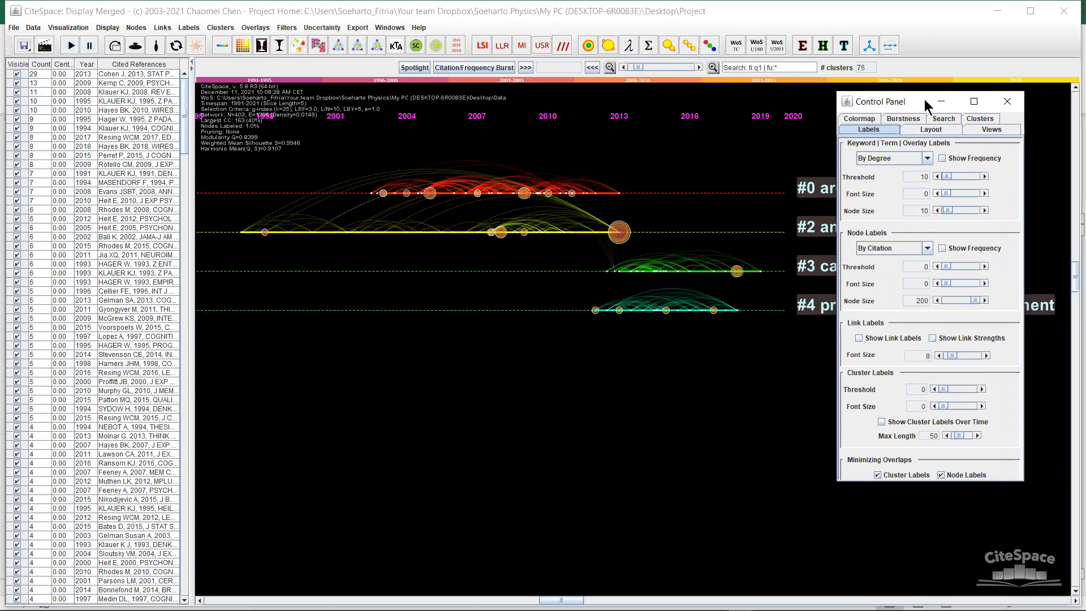
# - Reapply the black background, answer No to optimizing the labels, redraw the nodes at size 200 and minimize the Control Panel
pyautogui.click(278, 51)
pyautogui.click(261, 48)
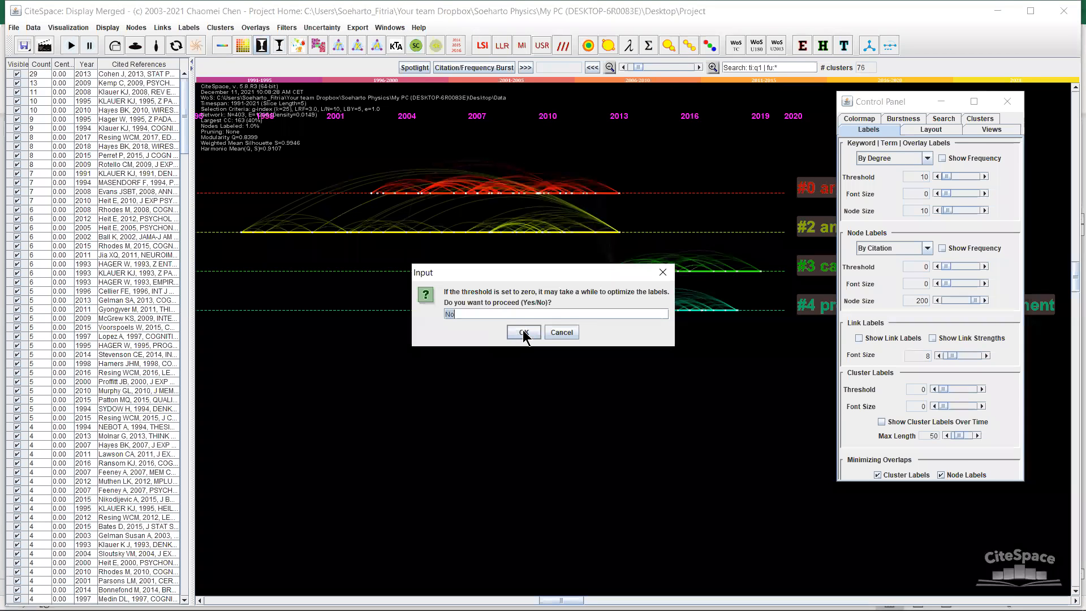
pyautogui.click(524, 333)
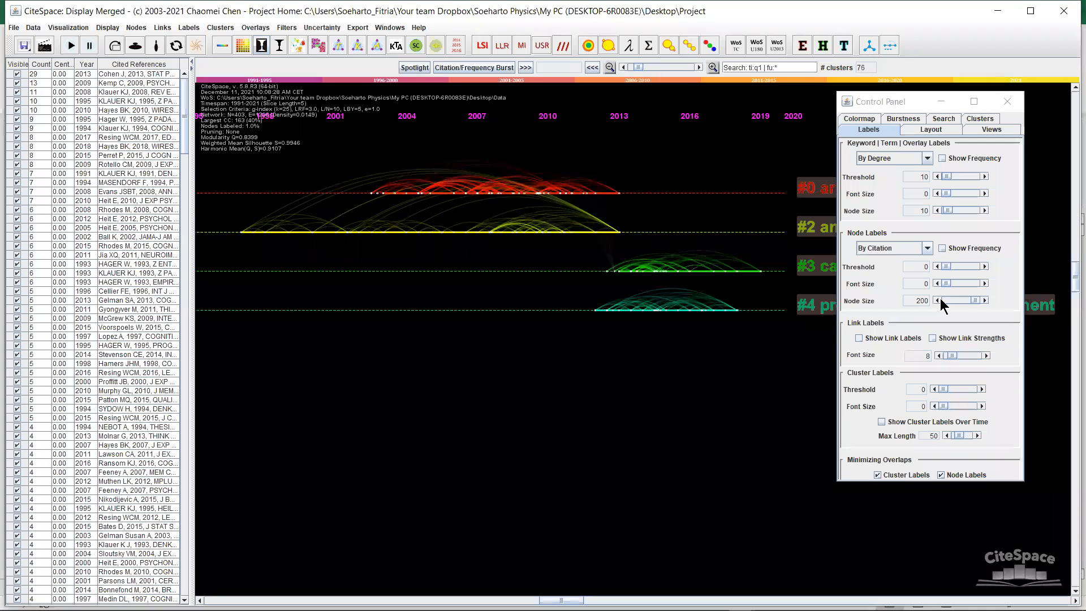
pyautogui.moveTo(975, 305)
pyautogui.mouseDown()
pyautogui.moveTo(956, 306)
pyautogui.moveTo(973, 305)
pyautogui.mouseUp()
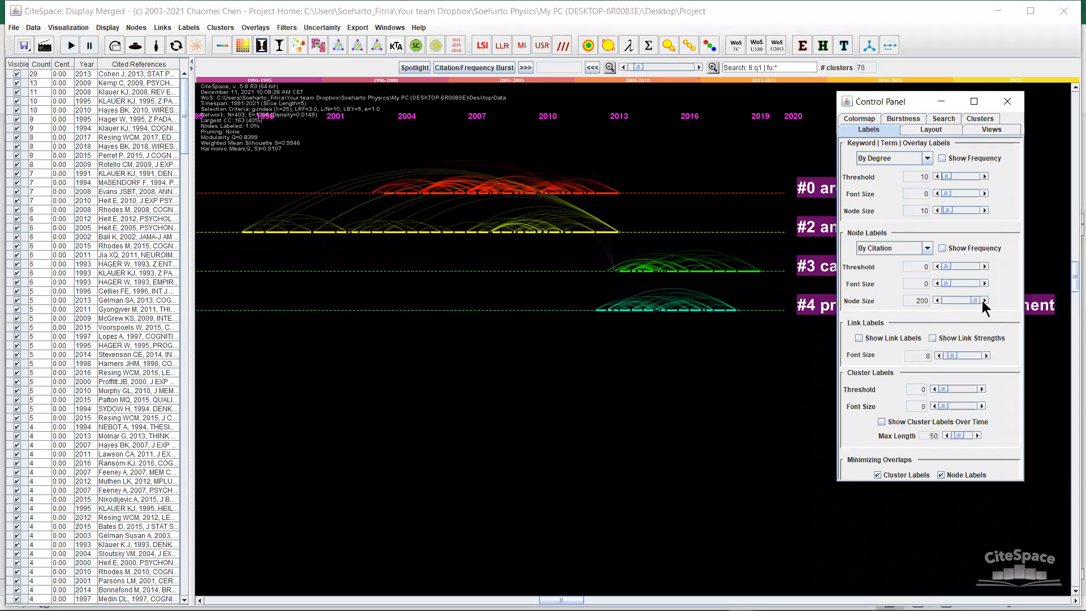
pyautogui.click(943, 99)
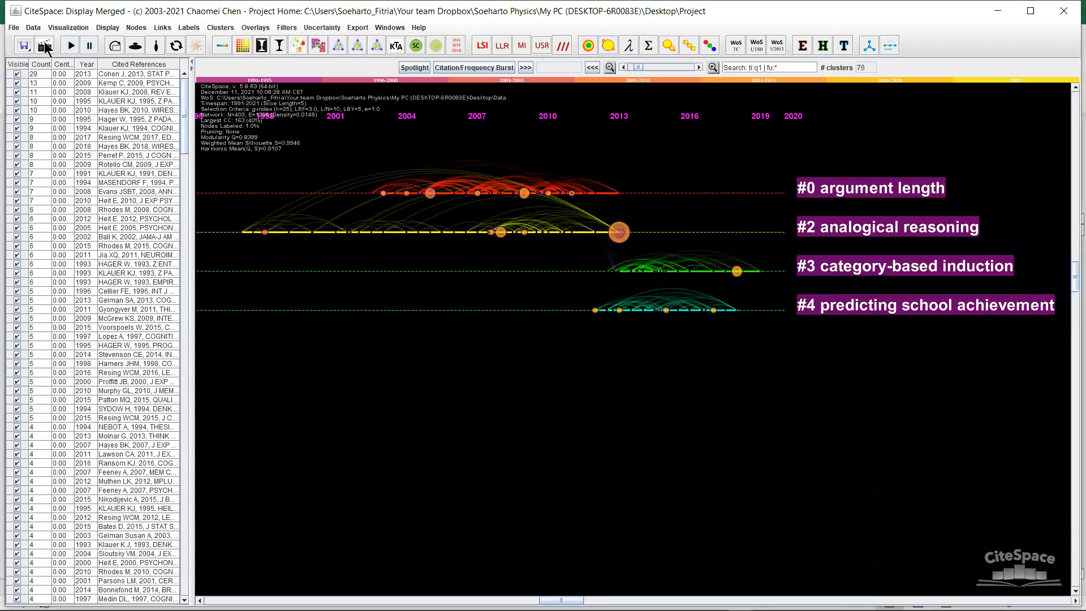
# - Save the timeline display as DCA_v403e1206.png in the Project folder, answering N to a transparent background
pyautogui.click(47, 48)
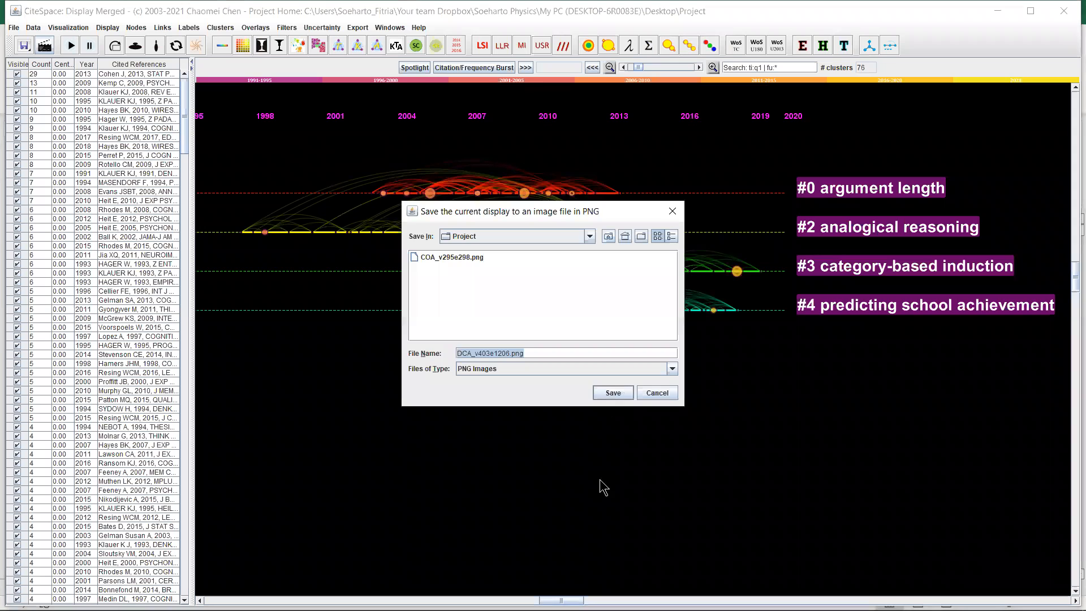
pyautogui.press('Return')
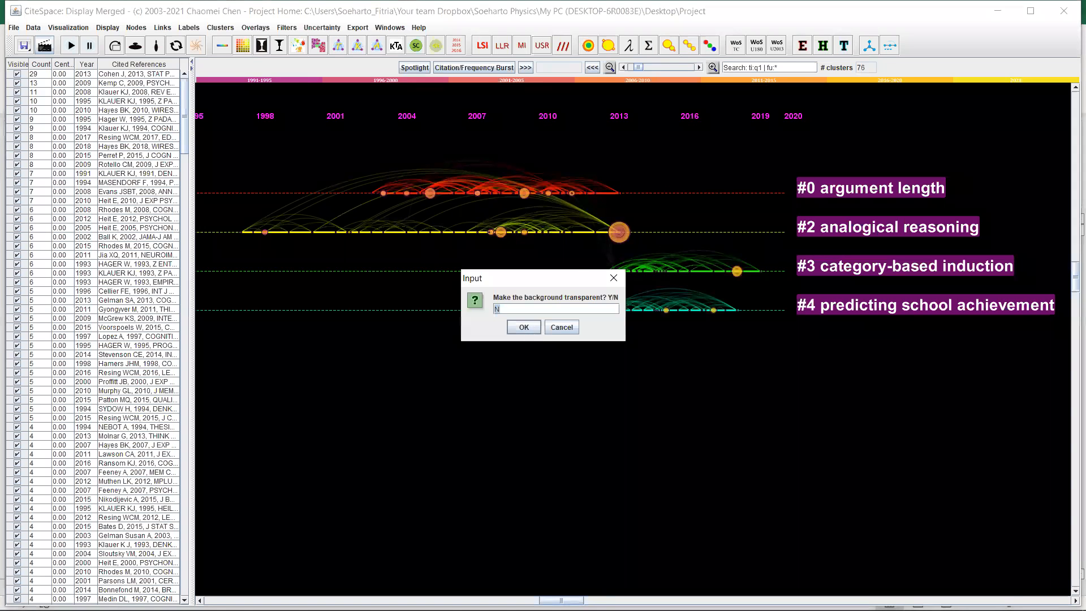
pyautogui.press('Return')
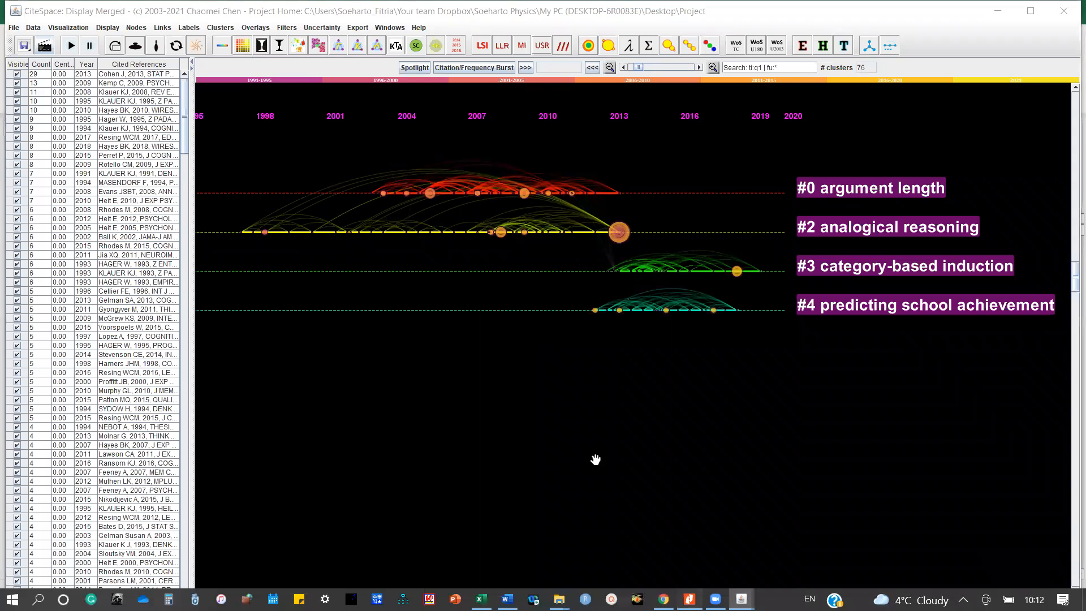
# - Switch to the credit risk article in Nitro Pro and examine the clusters and node rings of the Figure 10 timeline map
pyautogui.hotkey('alt', 'Tab')
pyautogui.moveTo(592, 456); pyautogui.dragTo(477, 304)
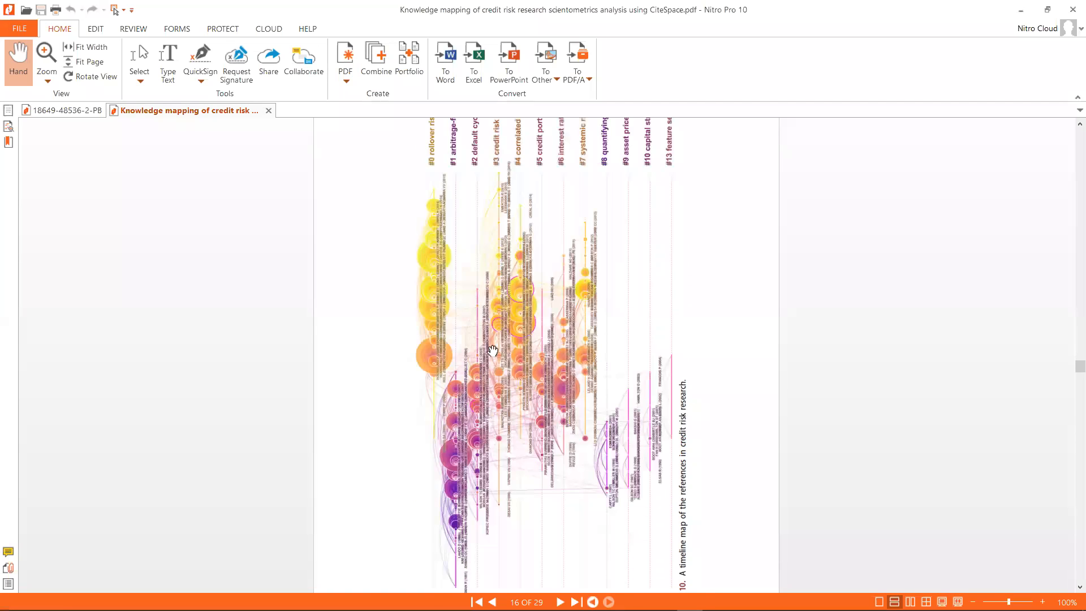
pyautogui.scroll(-3, 493, 351)
pyautogui.scroll(3, 496, 358)
pyautogui.scroll(-3, 459, 301)
pyautogui.scroll(1, 447, 283)
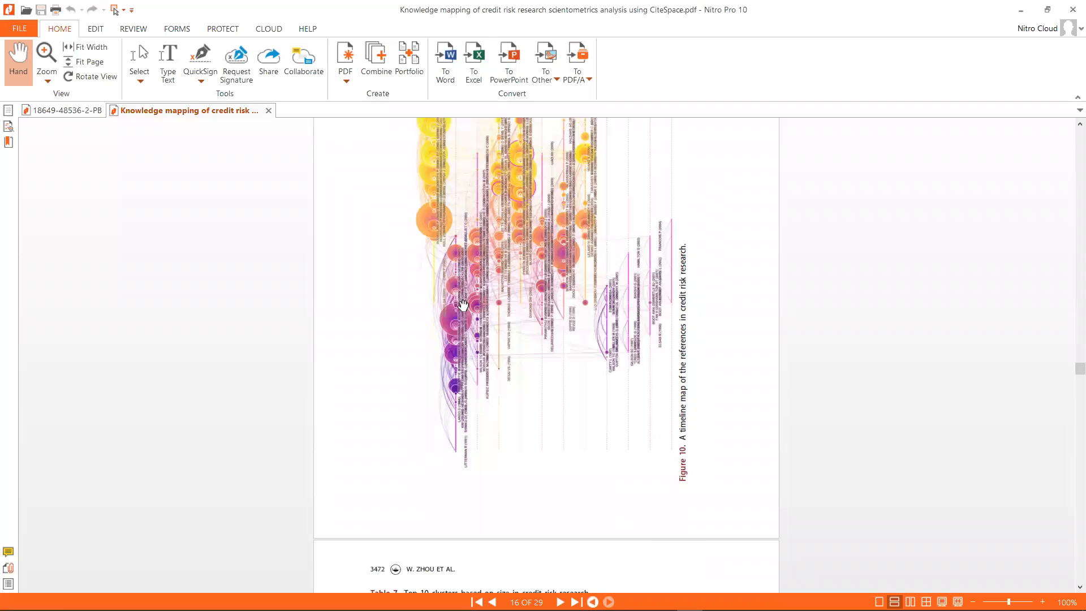
pyautogui.scroll(2, 429, 258)
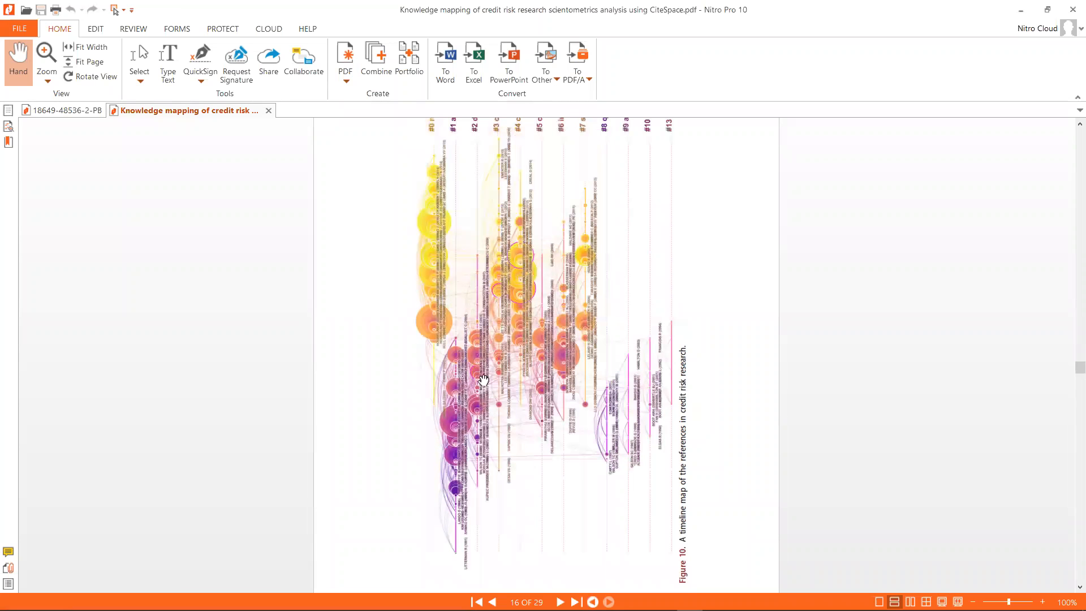
pyautogui.scroll(2, 483, 380)
pyautogui.scroll(-1, 556, 312)
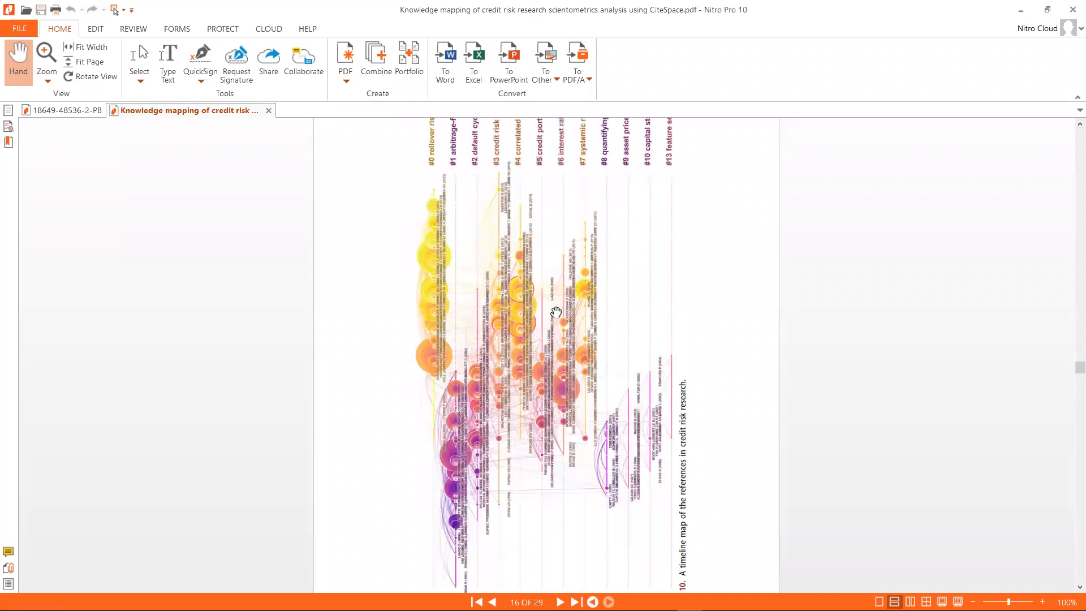
pyautogui.scroll(2, 556, 313)
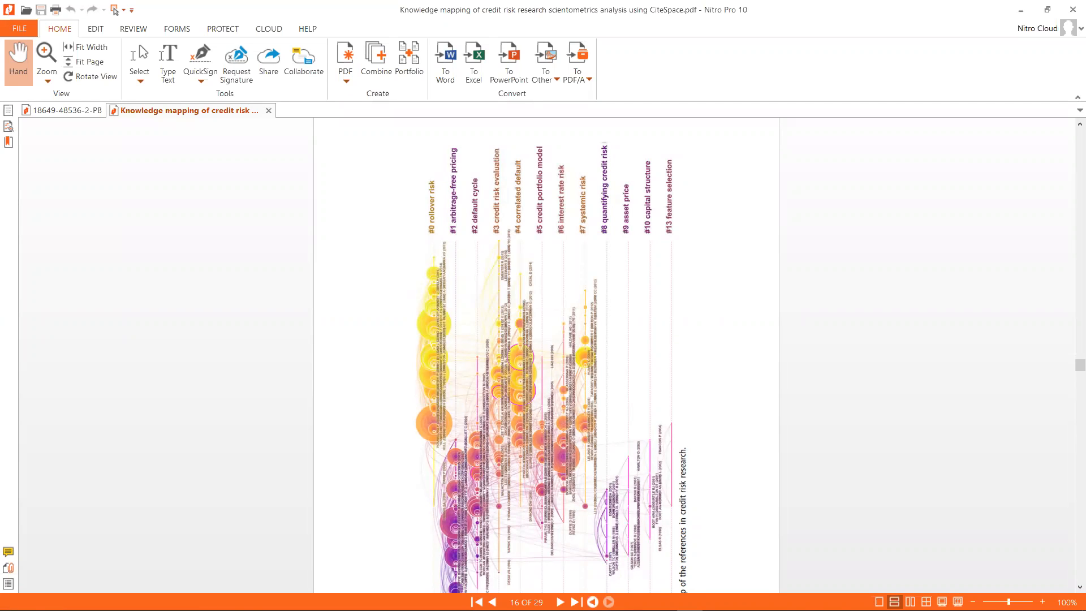
# - Switch back to CiteSpace, dismiss the saved-image message, view the years-per-slice choices and put the main window away
pyautogui.click(742, 599)
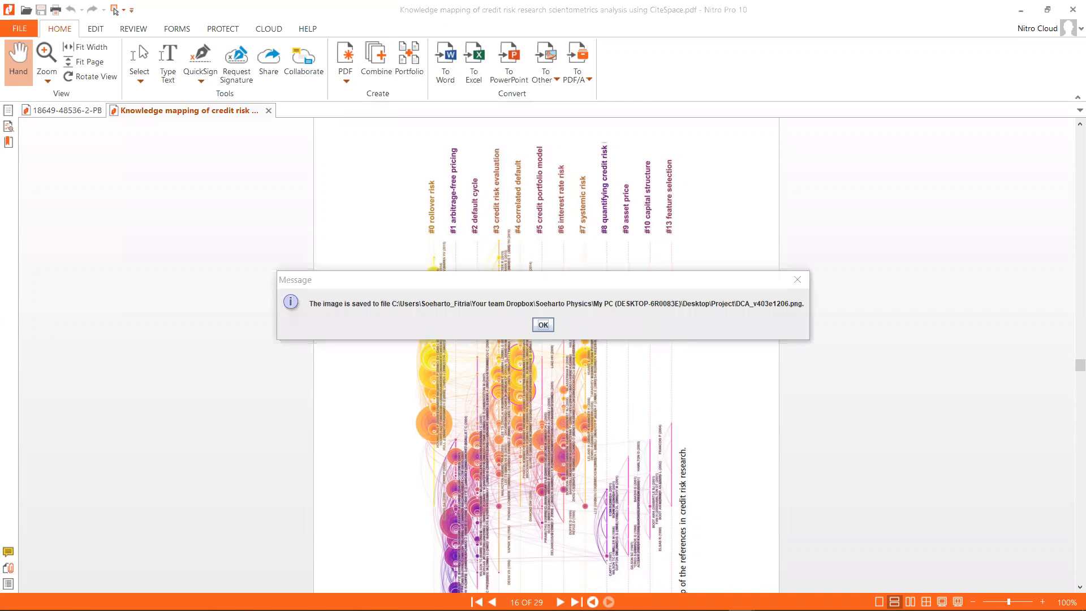
pyautogui.click(544, 324)
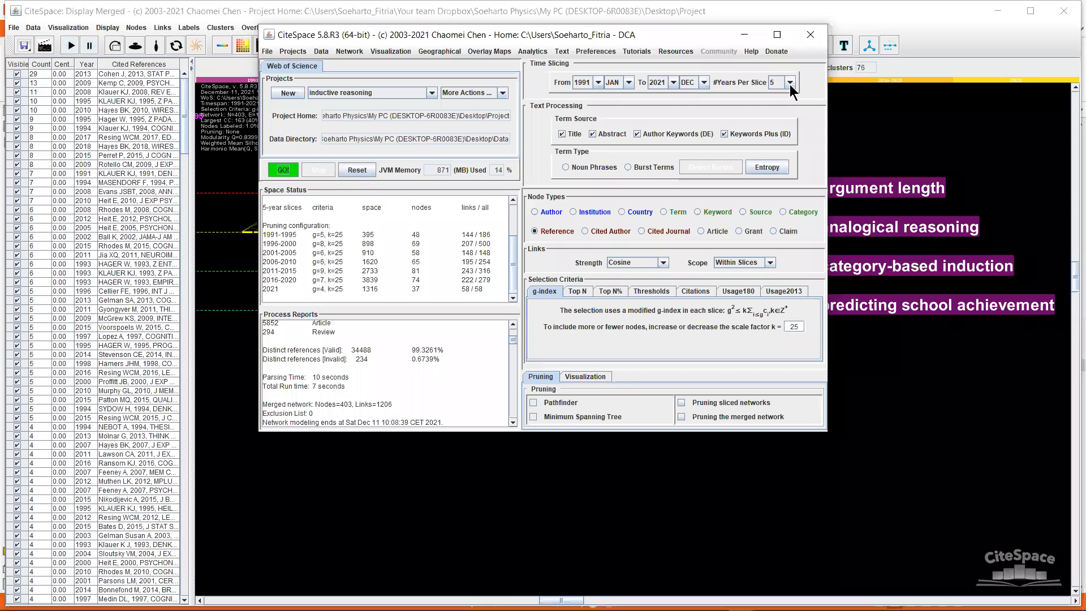
pyautogui.click(790, 84)
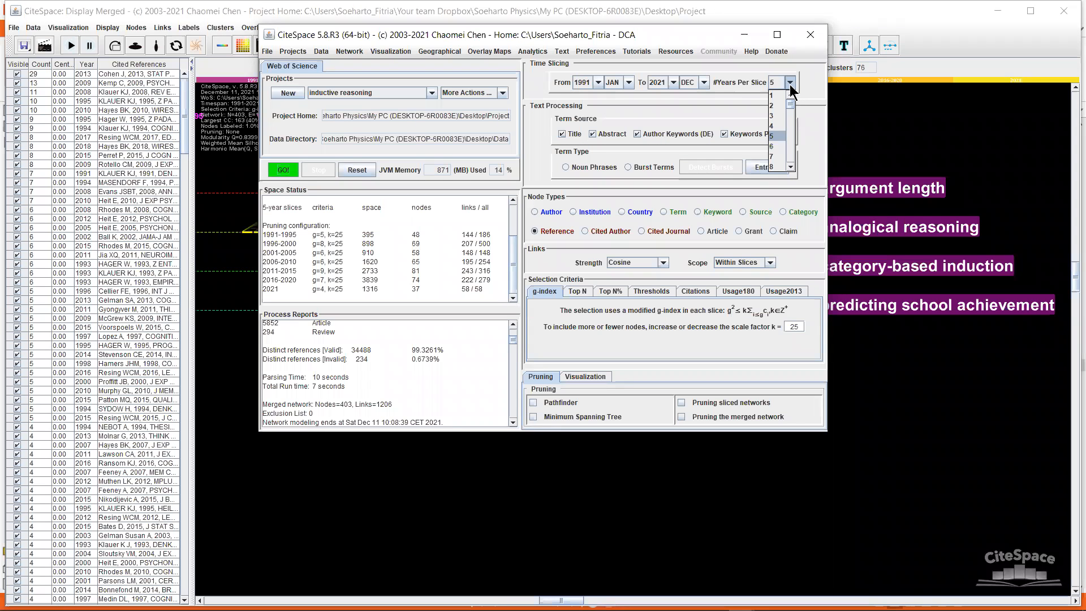
pyautogui.click(729, 33)
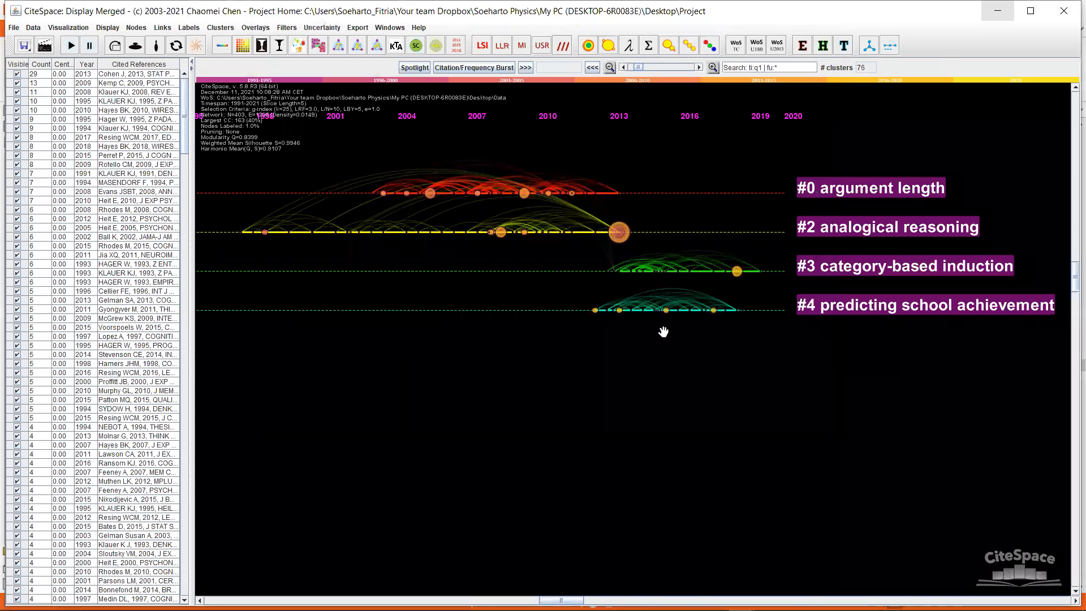
# - Switch to the credit risk article in Nitro Pro and review its tables of most cited references and citing articles through Table 9
pyautogui.hotkey('alt', 'Tab')
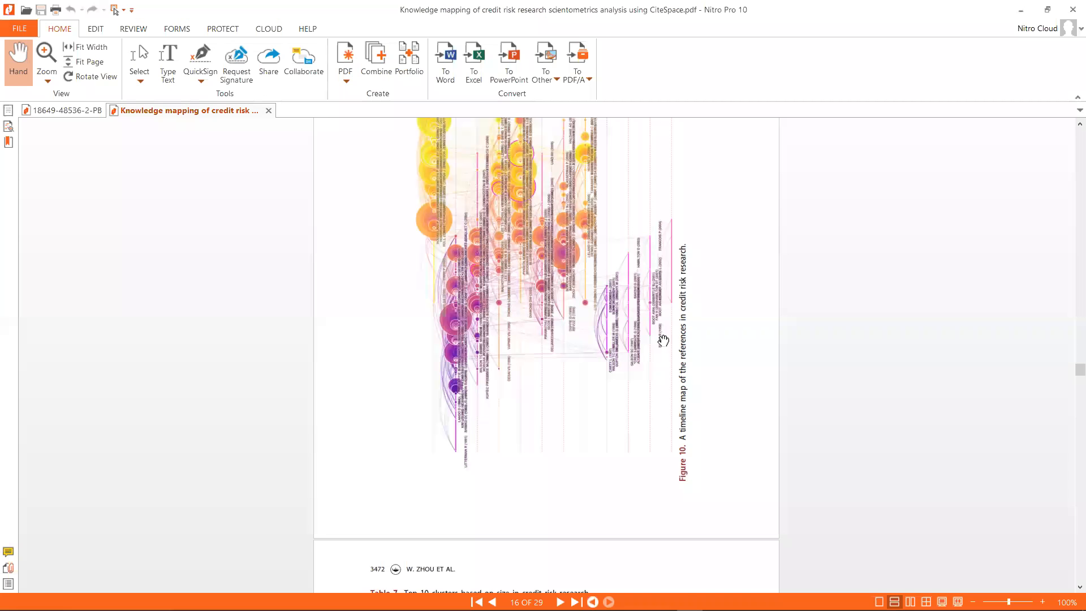
pyautogui.scroll(-15, 663, 340)
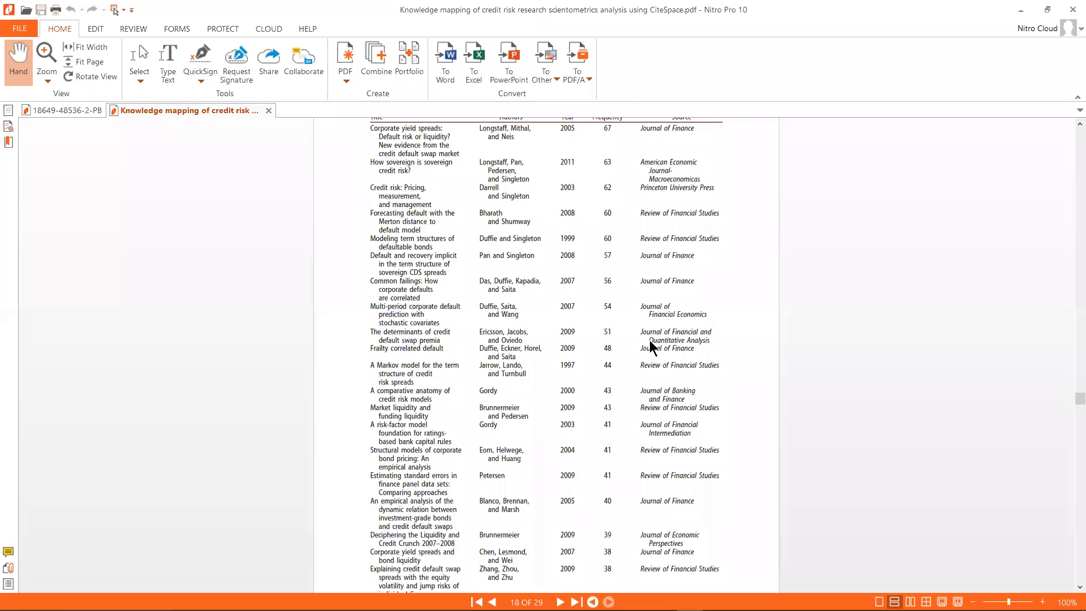
pyautogui.scroll(-5, 650, 340)
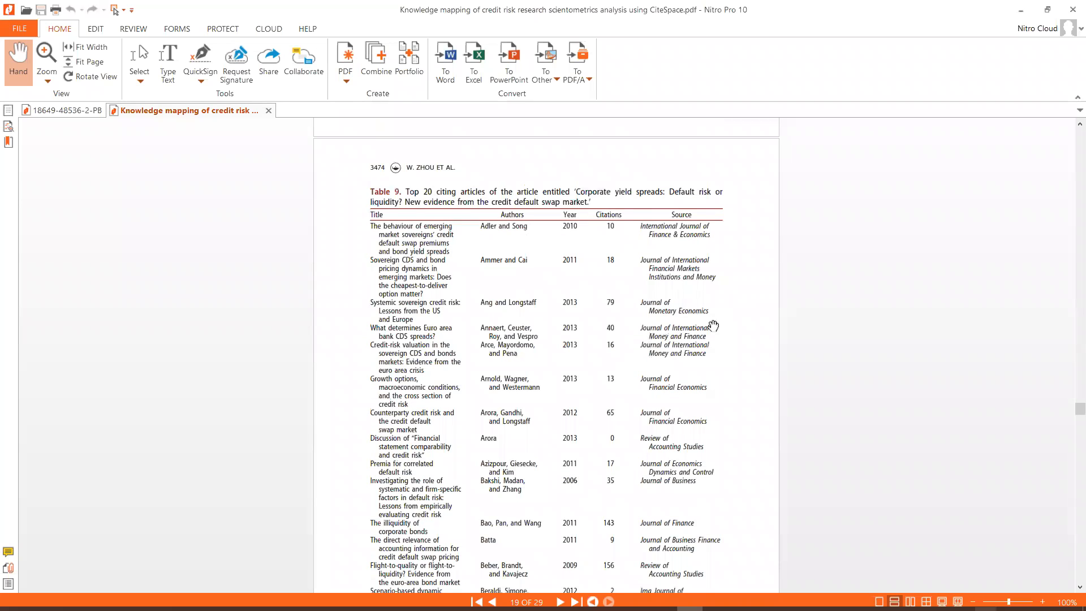
# - Review Figure 11 and Table 10 on author co-citation, switch to CiteSpace, choose the Cited Author node type and put its window away
pyautogui.scroll(-10, 714, 327)
pyautogui.scroll(-3, 441, 347)
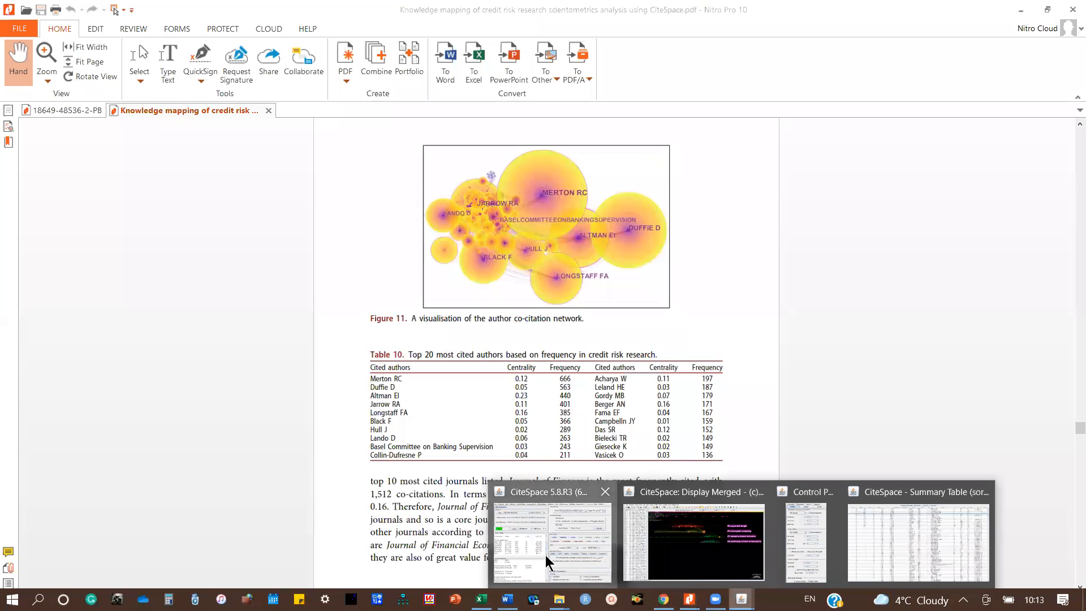
pyautogui.click(545, 556)
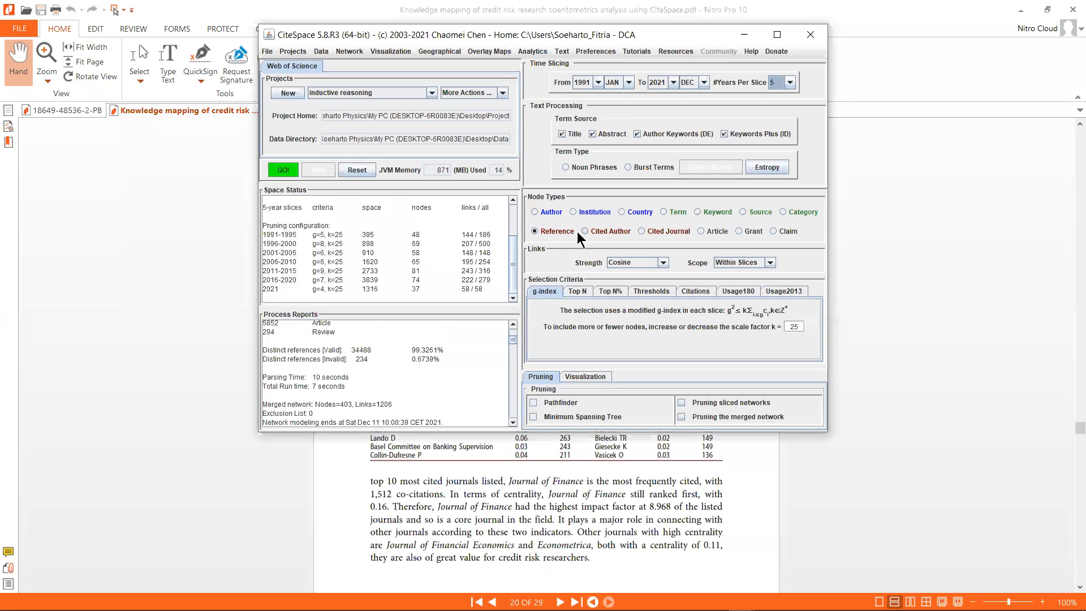
pyautogui.click(544, 213)
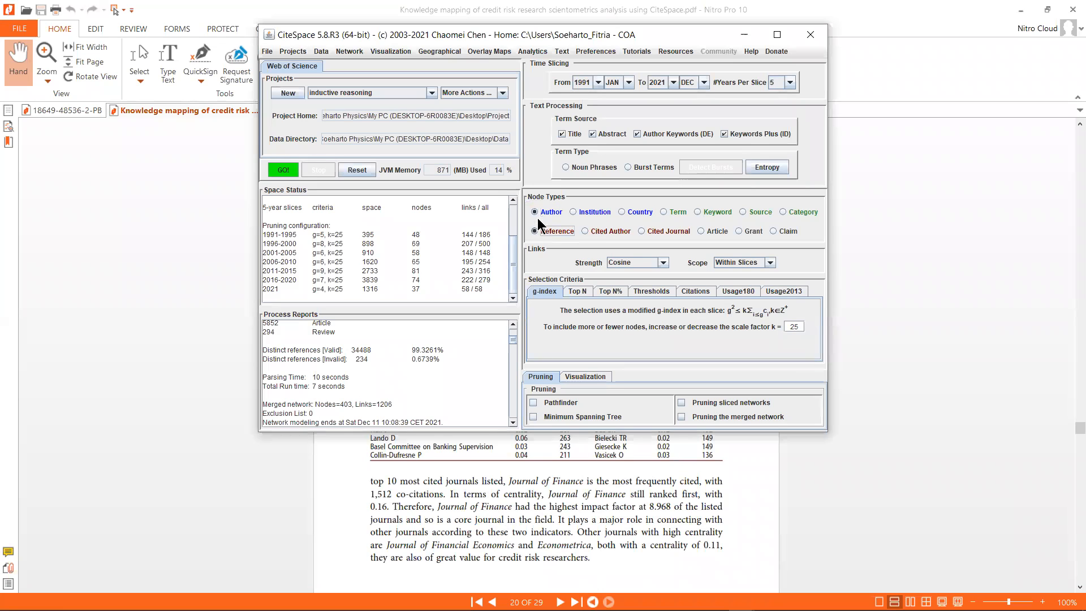
pyautogui.click(585, 230)
pyautogui.click(745, 34)
# - Review Figure 12 and Table 11 on cited journals in the credit risk article, switch to CiteSpace and choose the Cited Journal node type
pyautogui.scroll(4, 574, 298)
pyautogui.scroll(-6, 573, 298)
pyautogui.scroll(-4, 571, 275)
pyautogui.scroll(-10, 567, 279)
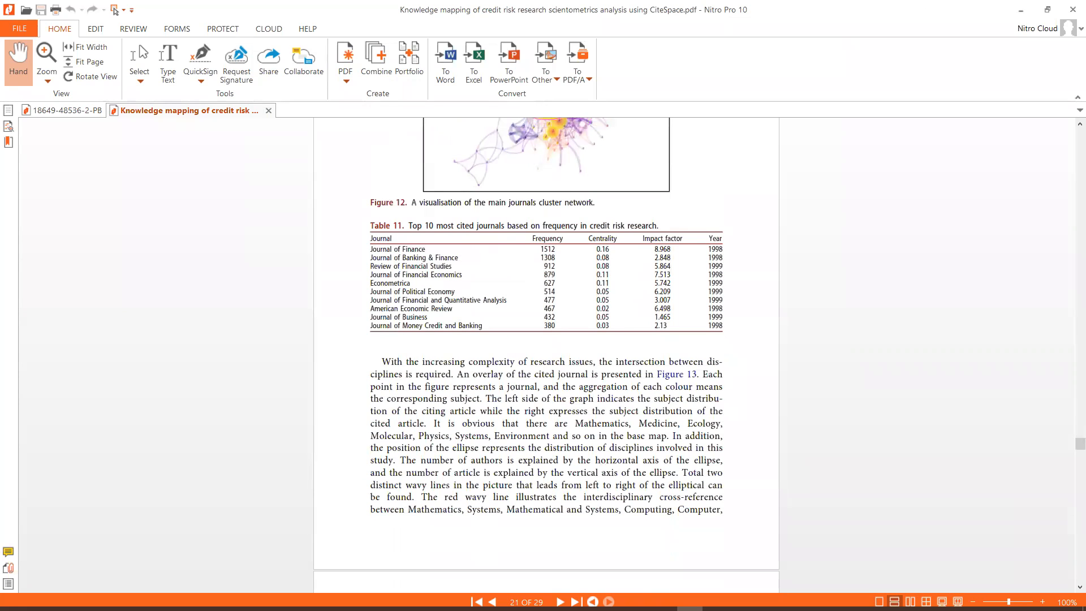
pyautogui.moveTo(742, 599)
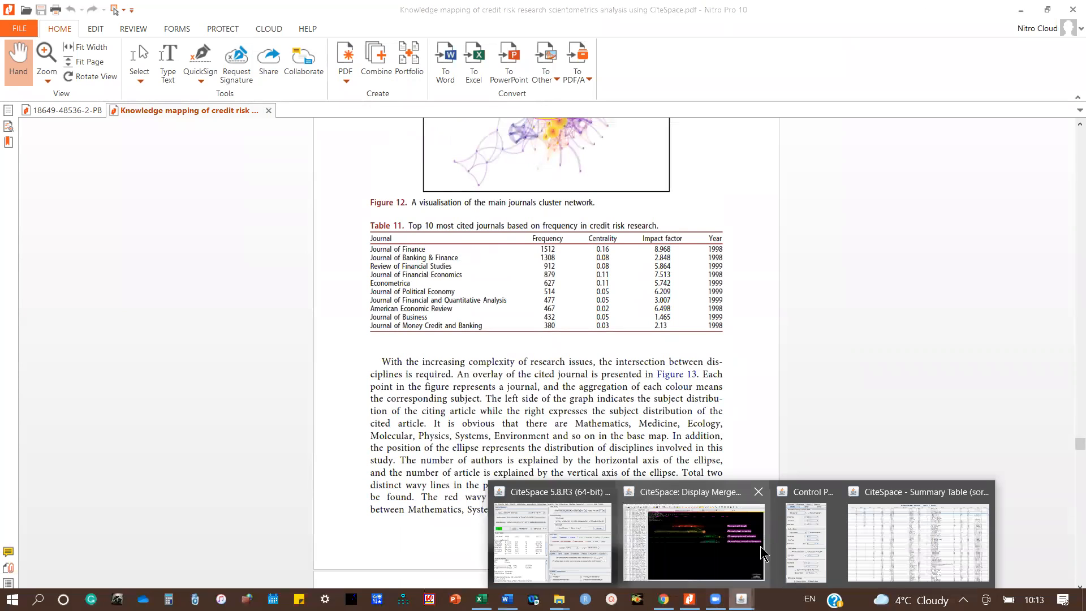
pyautogui.click(554, 545)
pyautogui.click(643, 231)
pyautogui.click(592, 231)
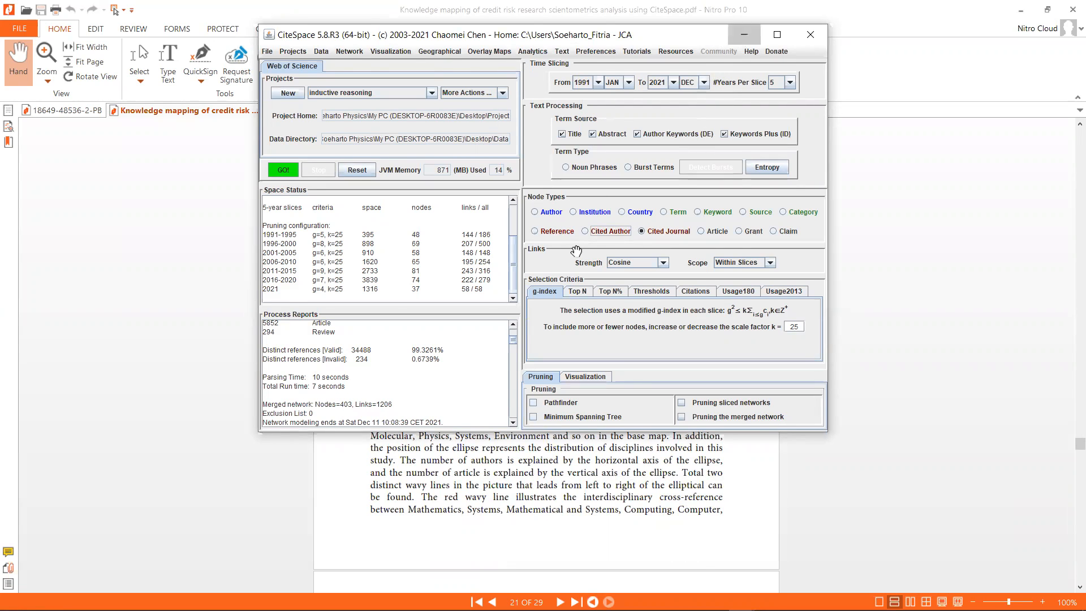
# - Put the CiteSpace window away and review the article's Figure 13 overlay, prolific journals in Table 12 and keyword bursts in Table 13
pyautogui.click(743, 34)
pyautogui.scroll(-15, 563, 200)
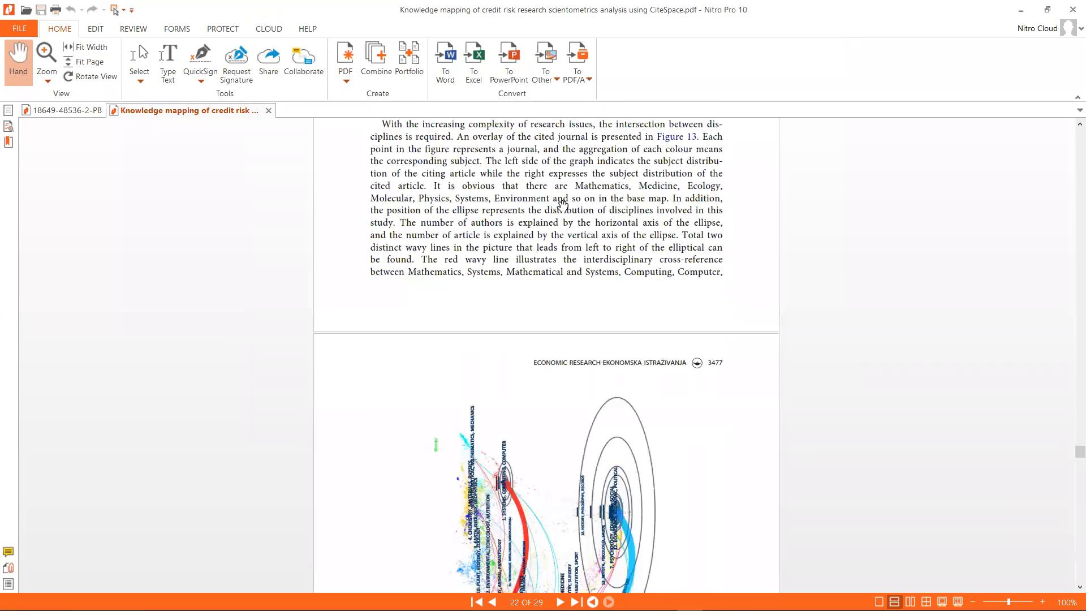
pyautogui.scroll(-3, 560, 283)
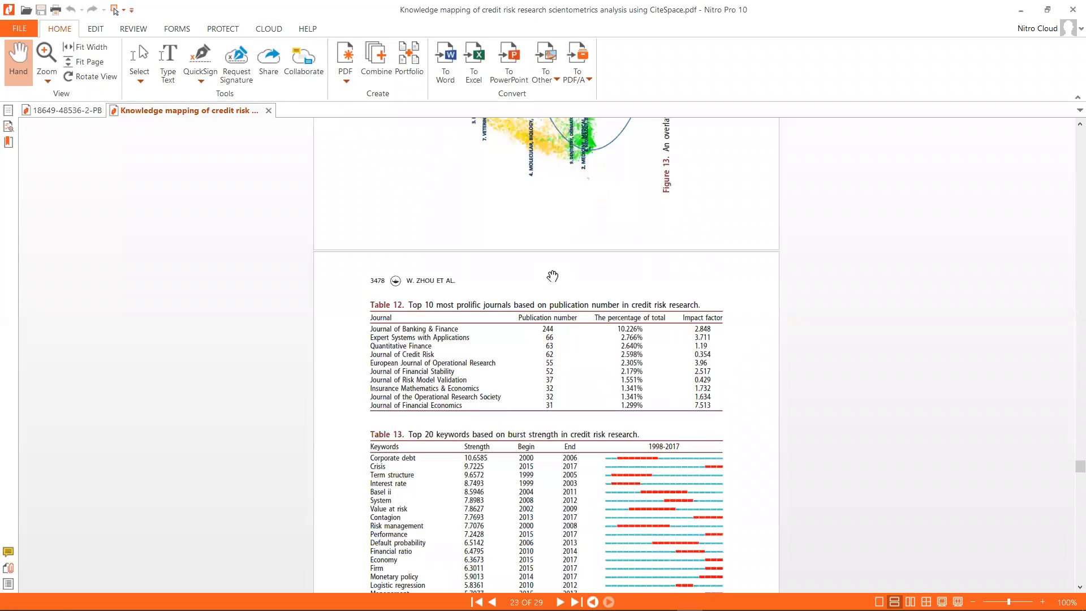
pyautogui.scroll(-3, 563, 307)
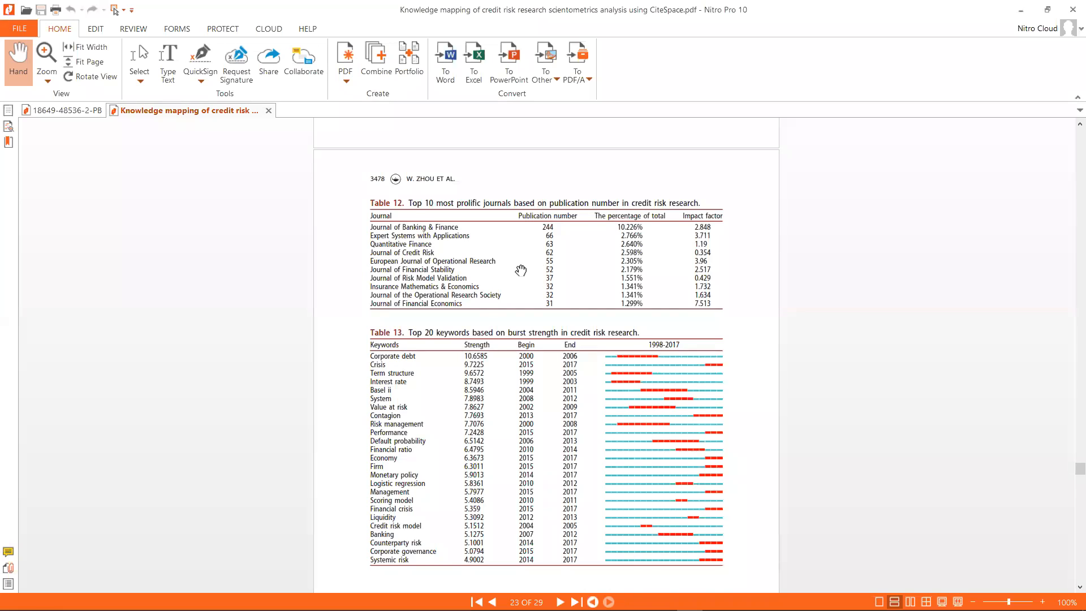
pyautogui.scroll(-4, 521, 271)
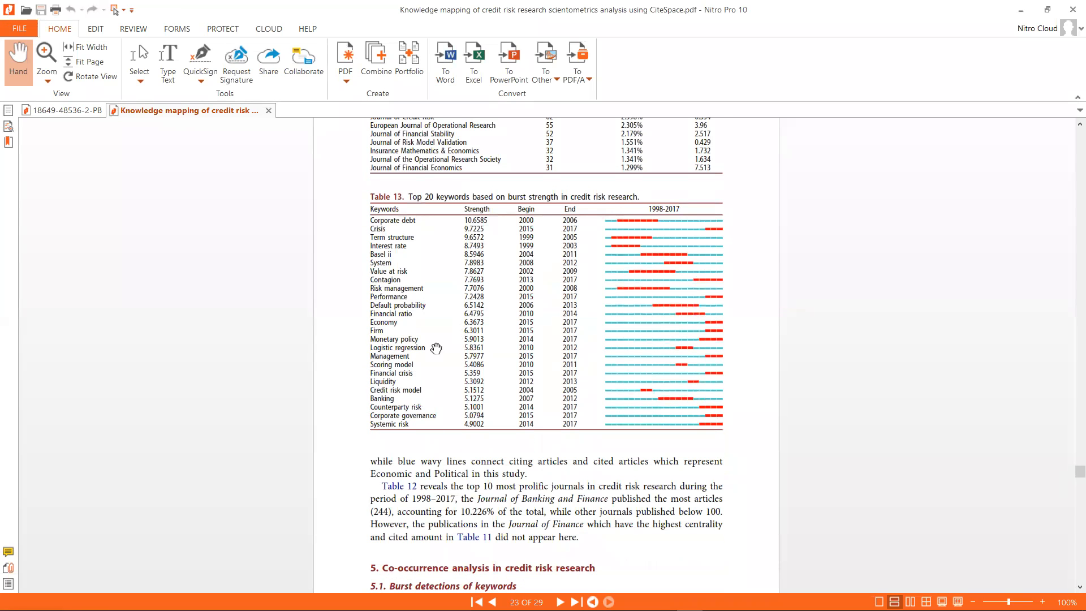
# - Put the article away, close the old CiteSpace network display and summary table, and return to the main CiteSpace window
pyautogui.click(1024, 16)
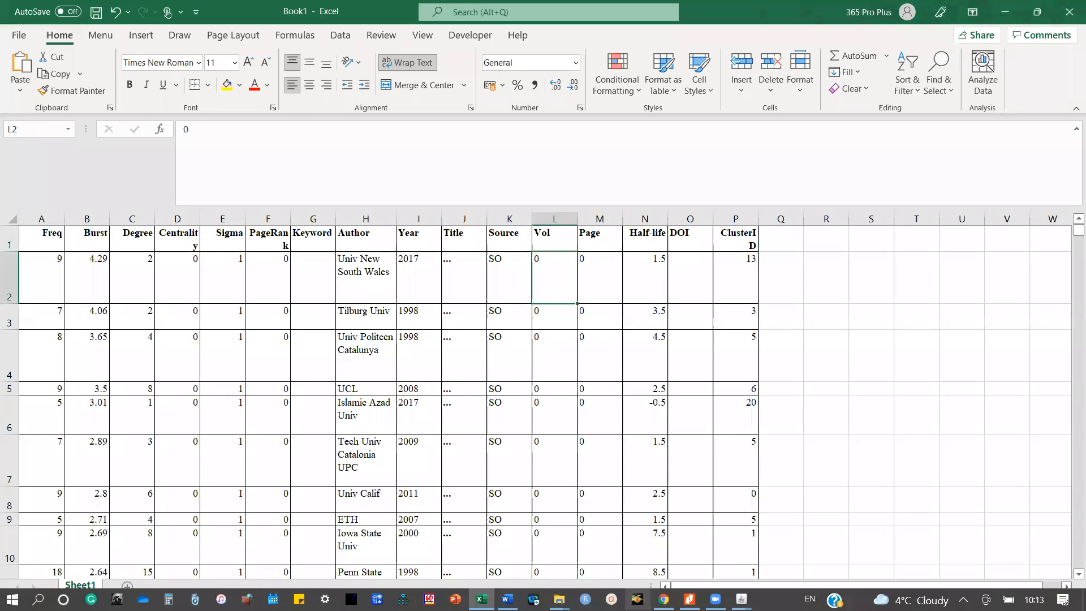
pyautogui.moveTo(742, 599)
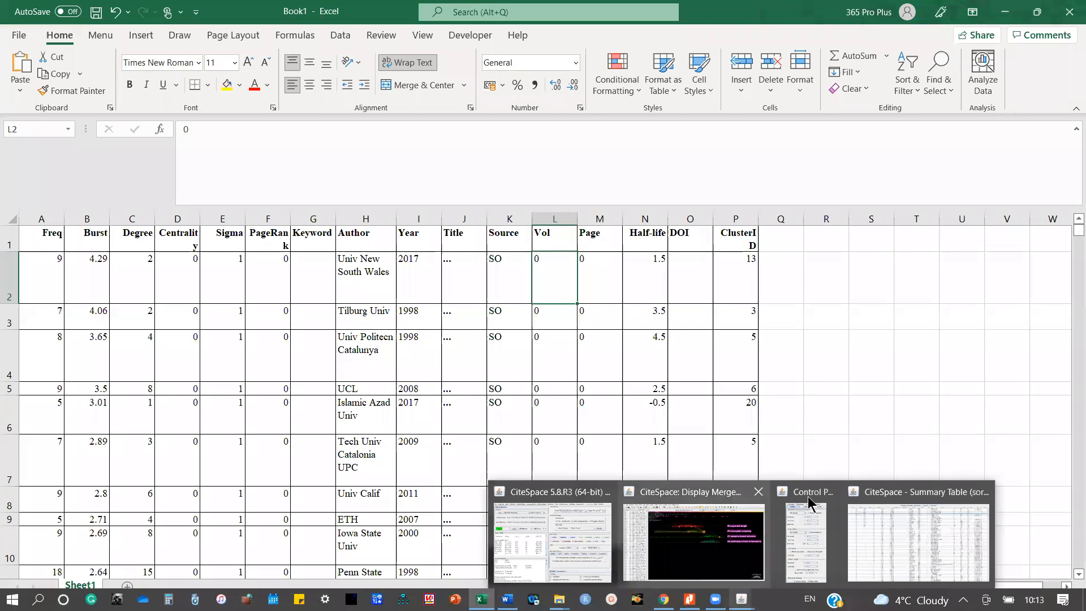
pyautogui.click(757, 492)
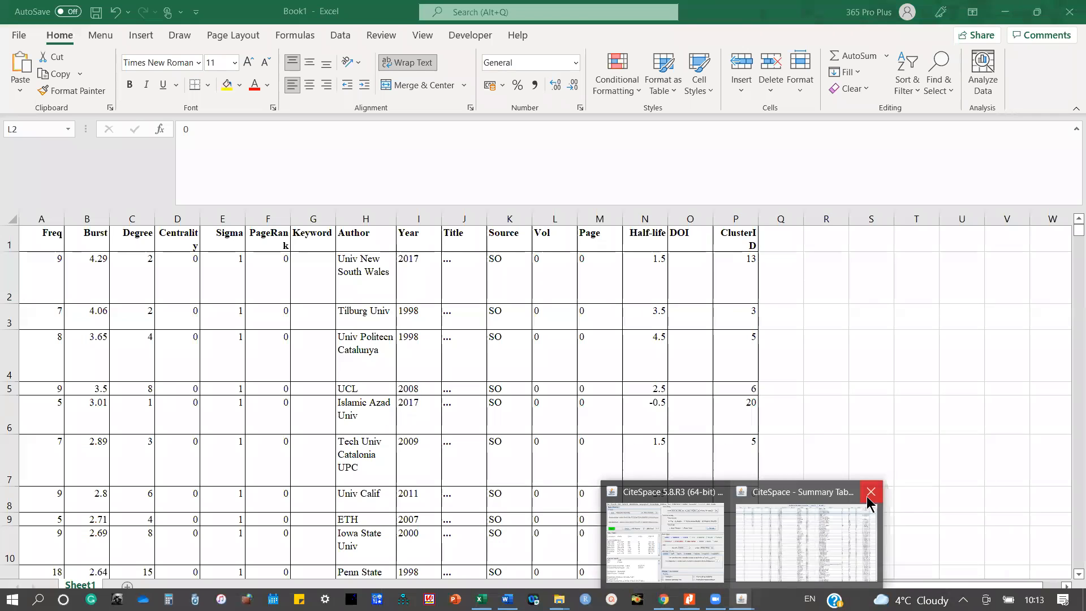
pyautogui.click(871, 490)
pyautogui.click(767, 535)
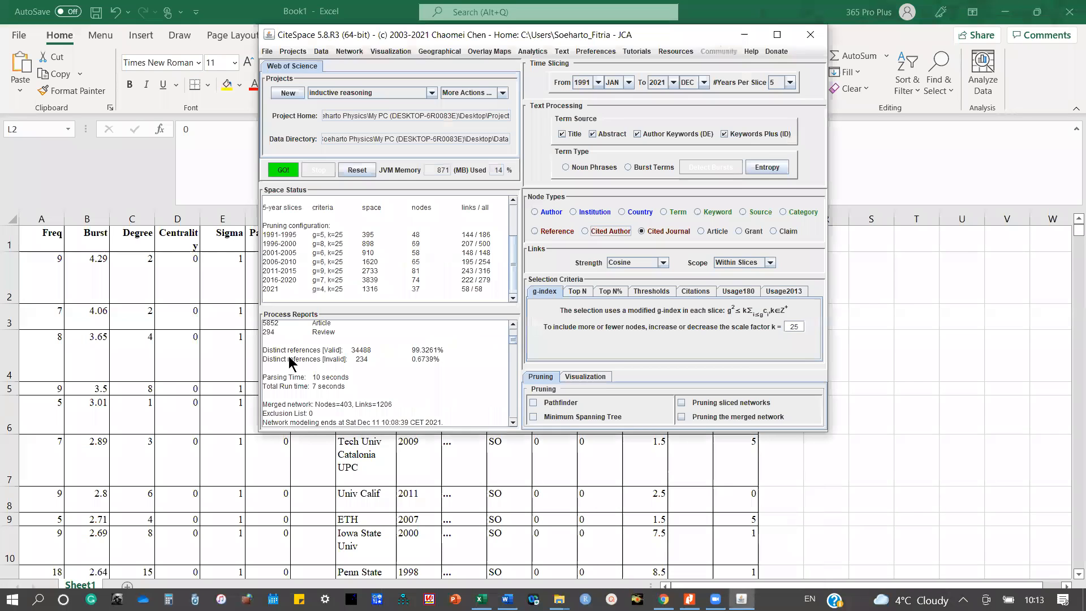
# - Run a Keyword network analysis with 4 years per slice, visualize it and give the display a white background
pyautogui.click(701, 213)
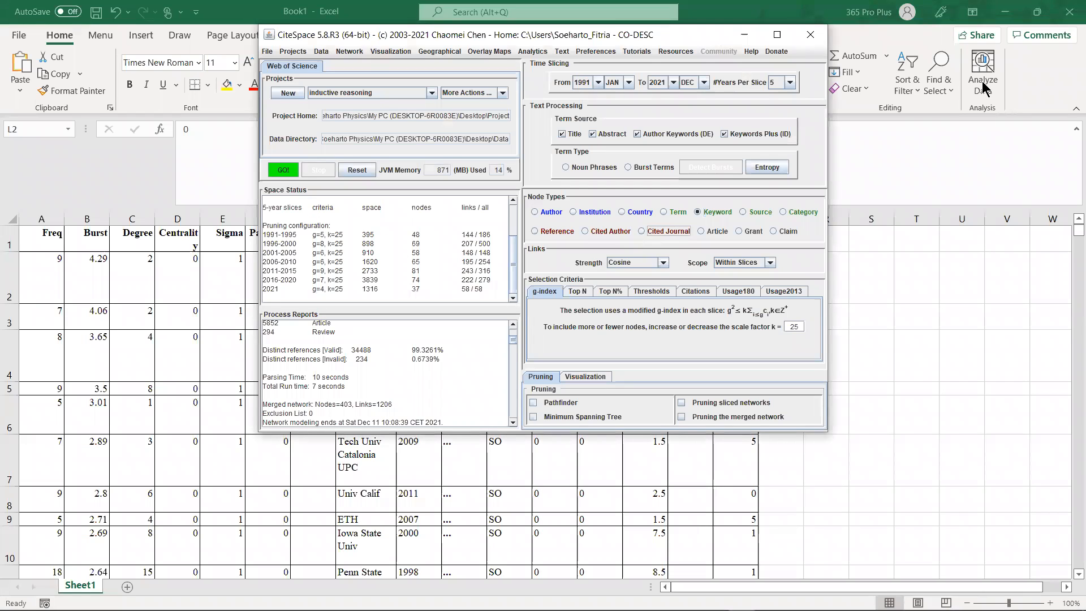
pyautogui.click(791, 83)
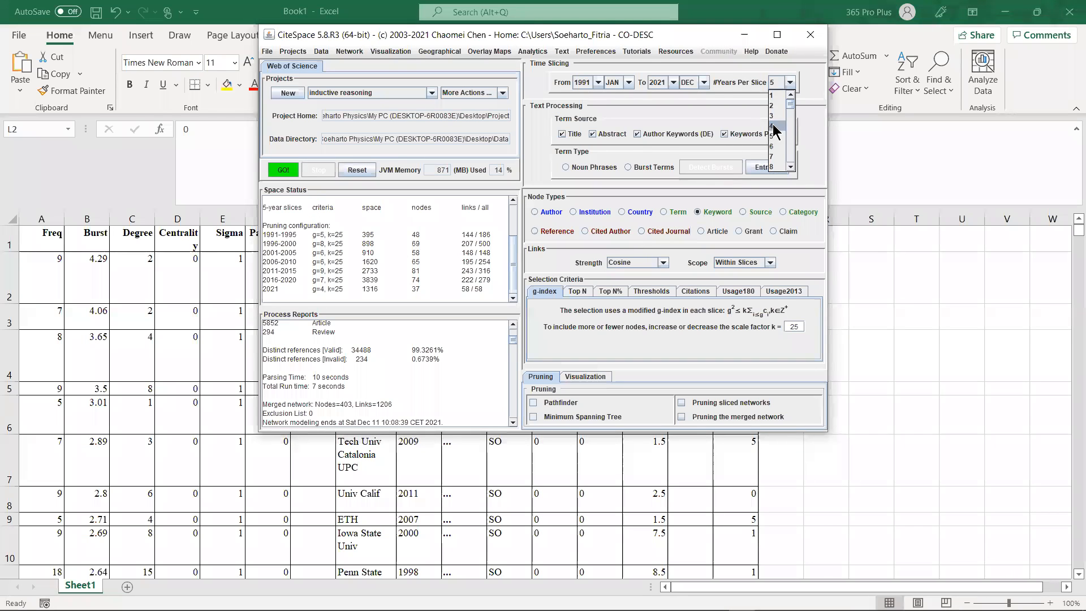
pyautogui.click(776, 126)
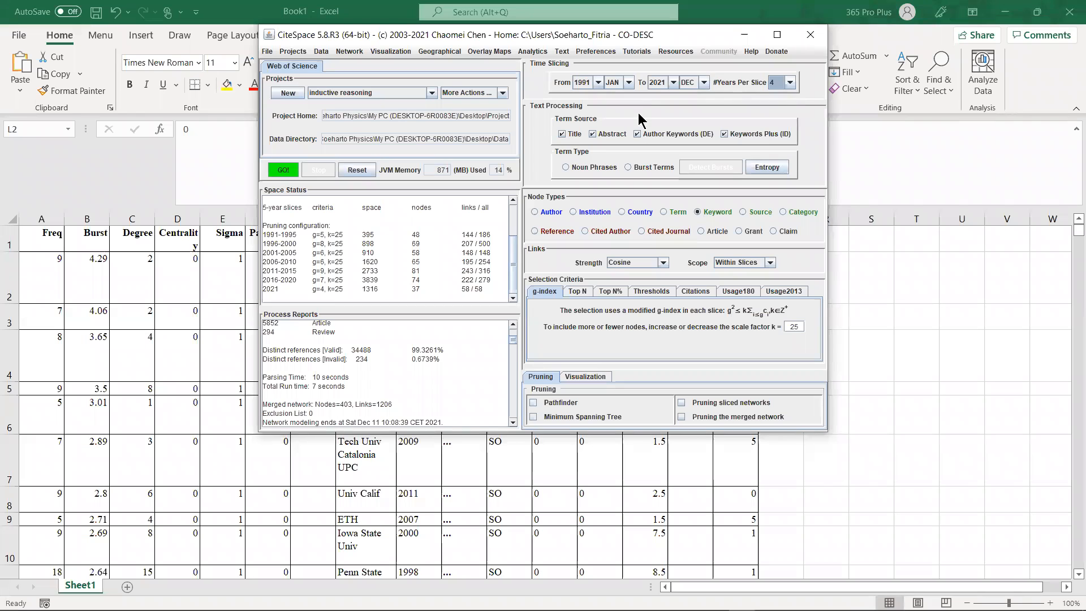
pyautogui.click(284, 171)
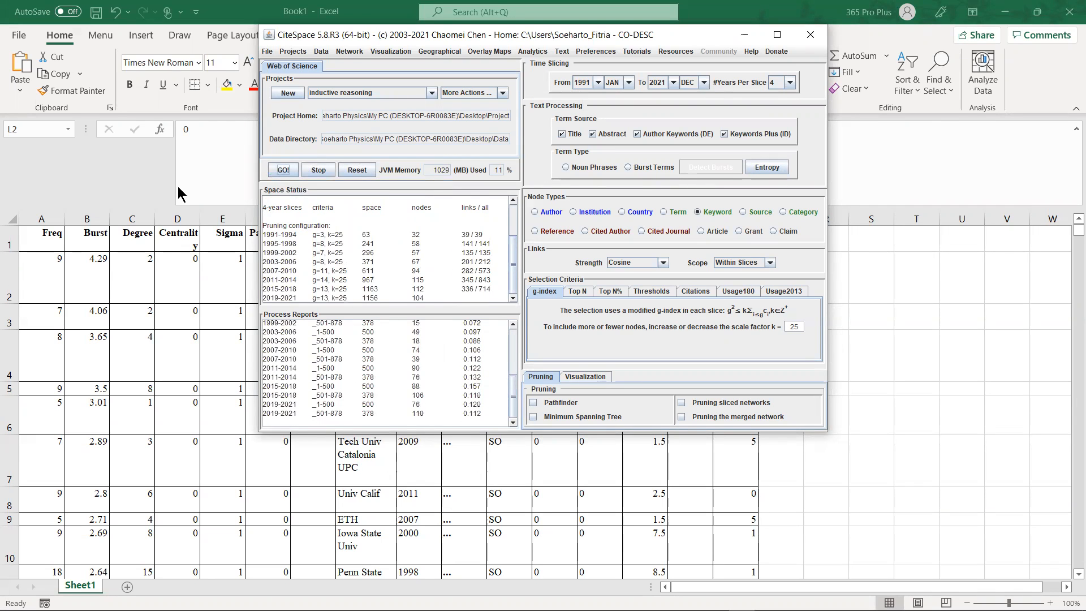
pyautogui.click(479, 344)
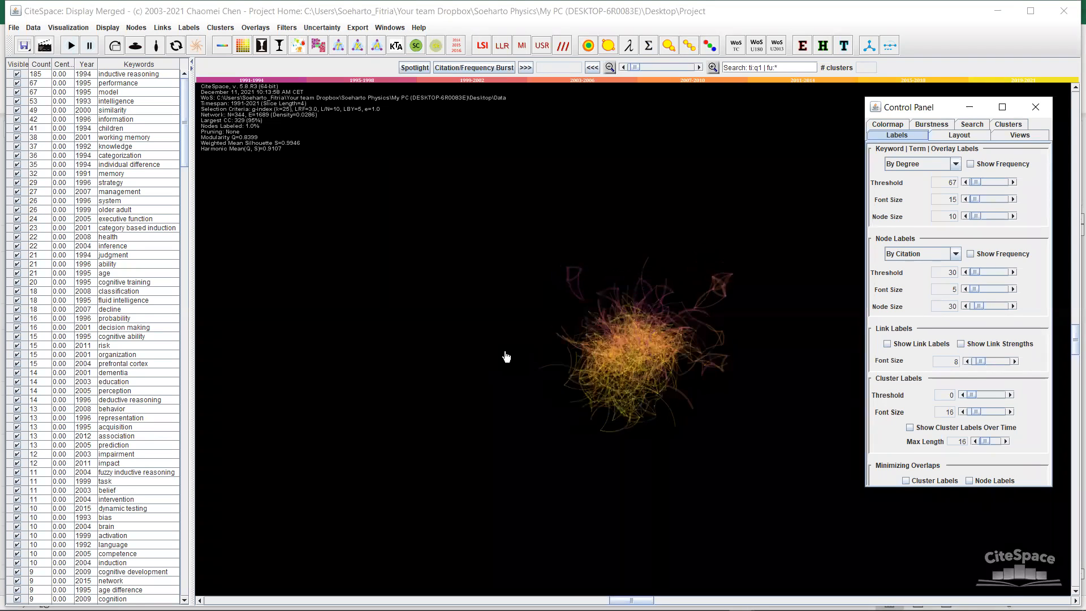
pyautogui.click(90, 46)
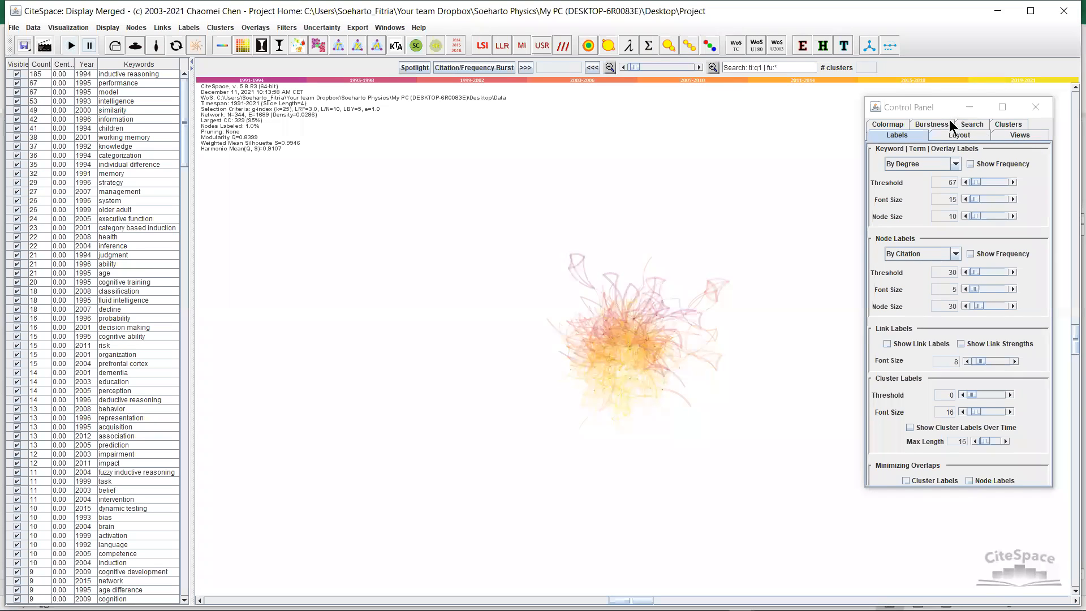
# - Bring up the article's Table 13 behind the CiteSpace control panel and run burst detection on the keyword network
pyautogui.click(690, 599)
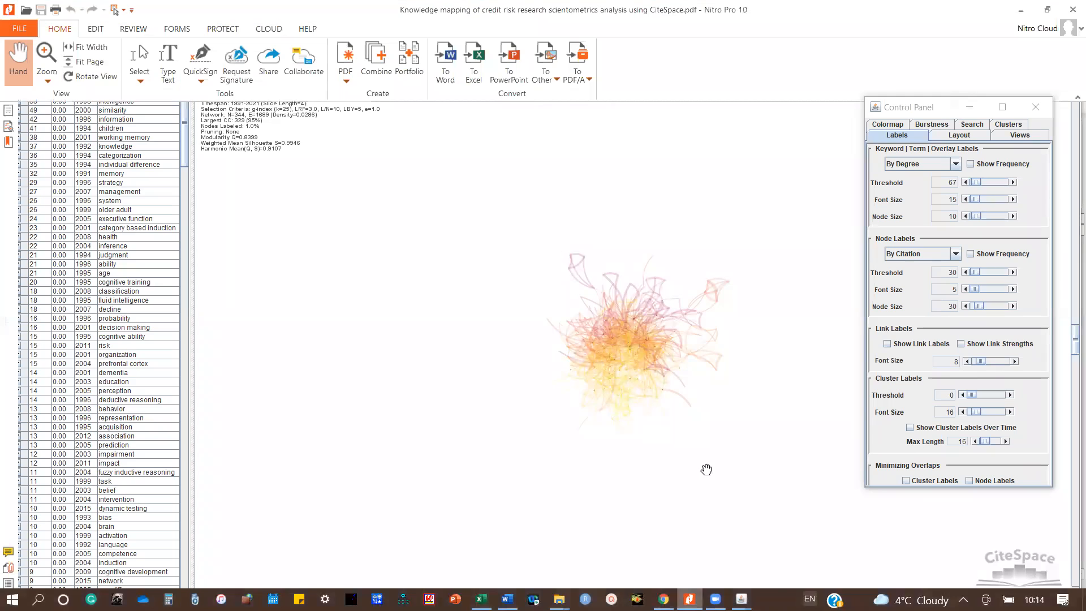
pyautogui.click(938, 127)
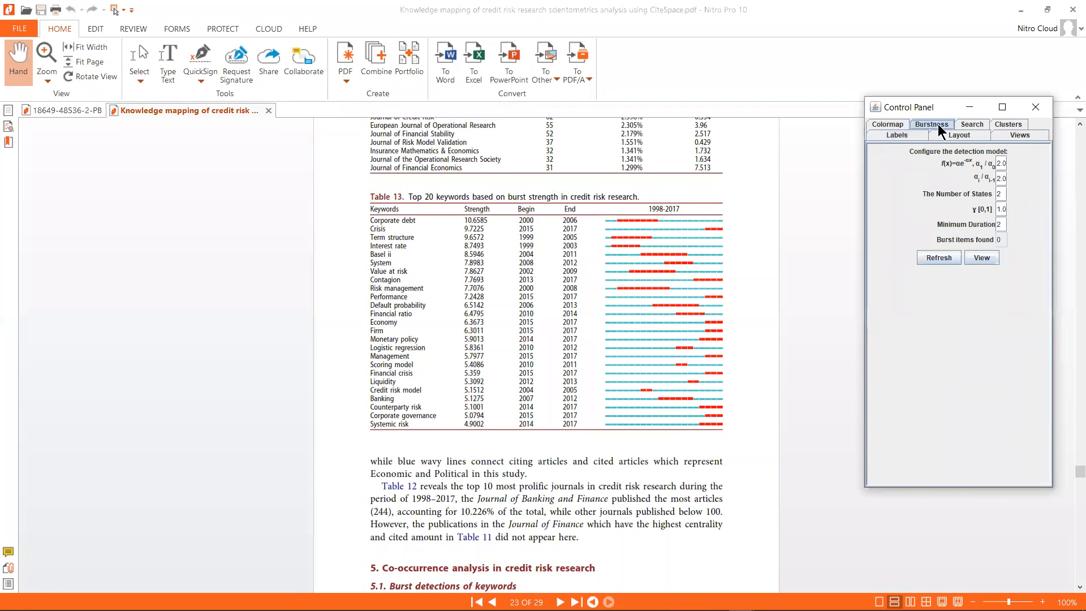
pyautogui.click(955, 257)
# - Try burst detection with γ set to 0.5 and to 0.7, refreshing the burst items each time
pyautogui.moveTo(1005, 209); pyautogui.dragTo(991, 213)
pyautogui.hotkey('alt', 'shift')
pyautogui.write('0.5')
pyautogui.click(942, 252)
pyautogui.doubleClick(1001, 208)
pyautogui.write('0.7')
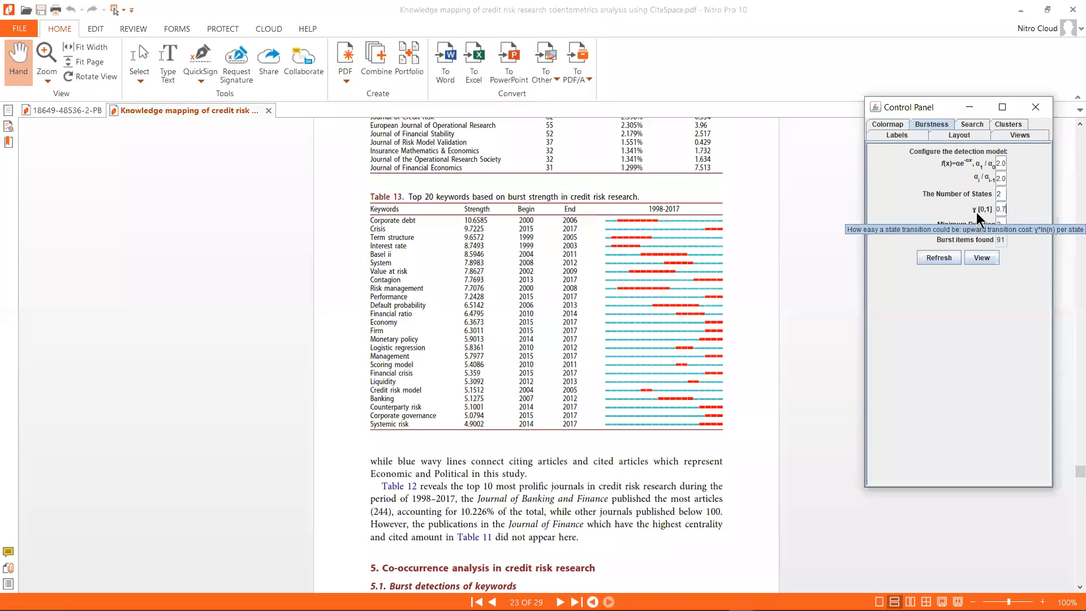
pyautogui.click(939, 258)
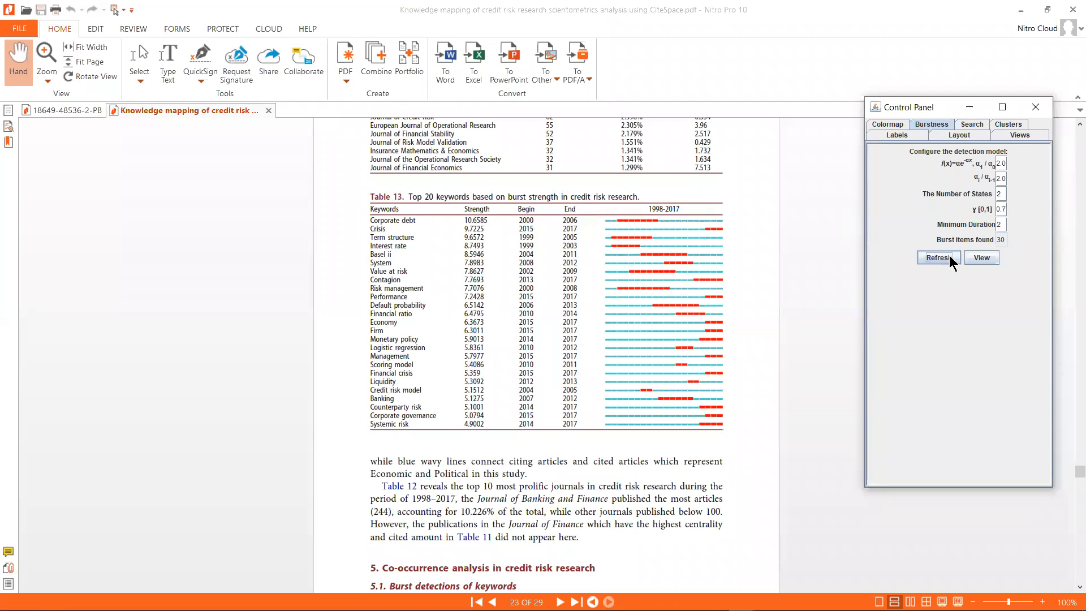
# - Set γ to 0.8 for burst detection and view the burst keywords, accepting the offered number of keywords
pyautogui.click(1002, 206)
pyautogui.press('BackSpace')
pyautogui.write('8')
pyautogui.click(983, 258)
pyautogui.click(521, 333)
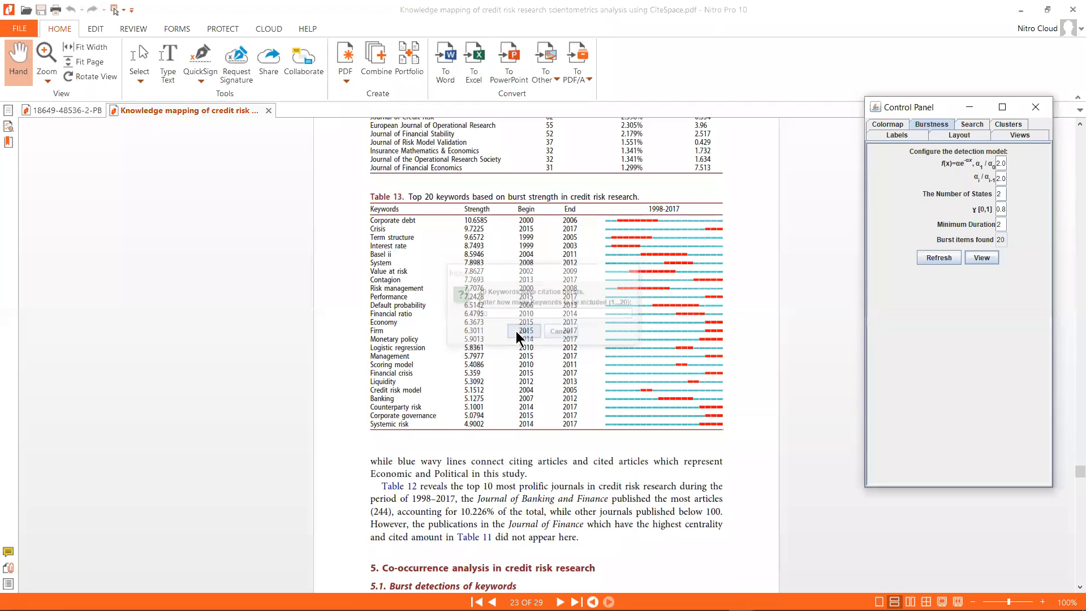
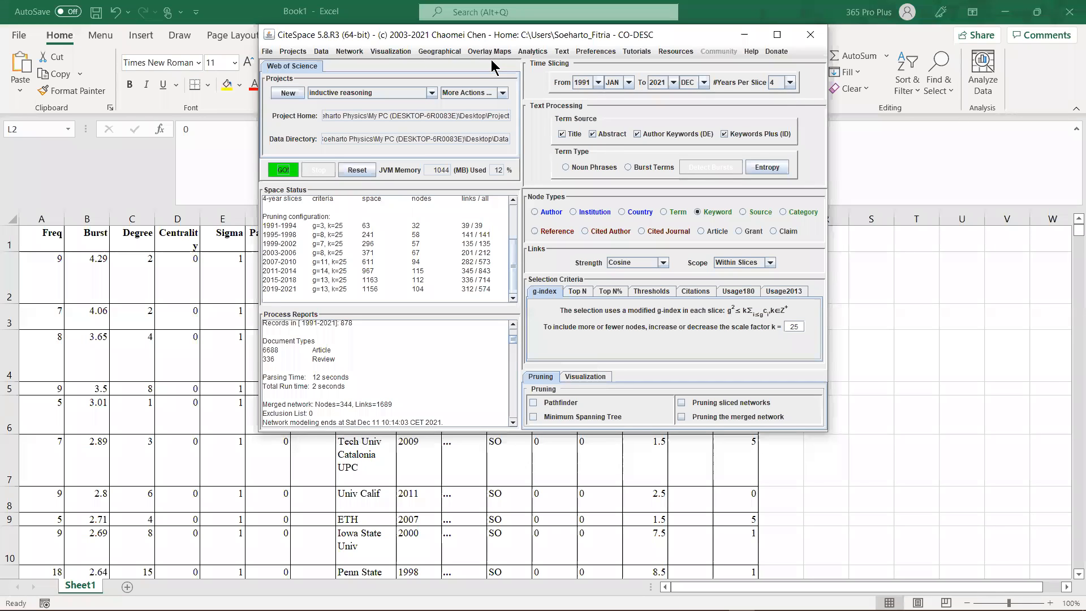
# - Open the JCR Journal Maps dual-map overlay and start adding an overlay with w (WoS) as the data format
pyautogui.click(489, 52)
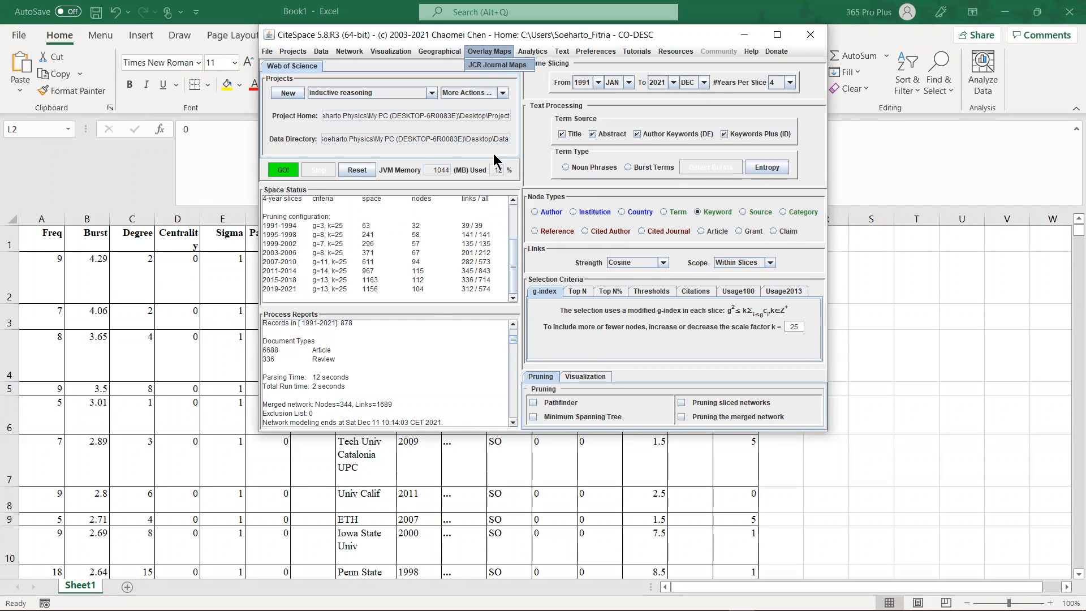
pyautogui.click(487, 67)
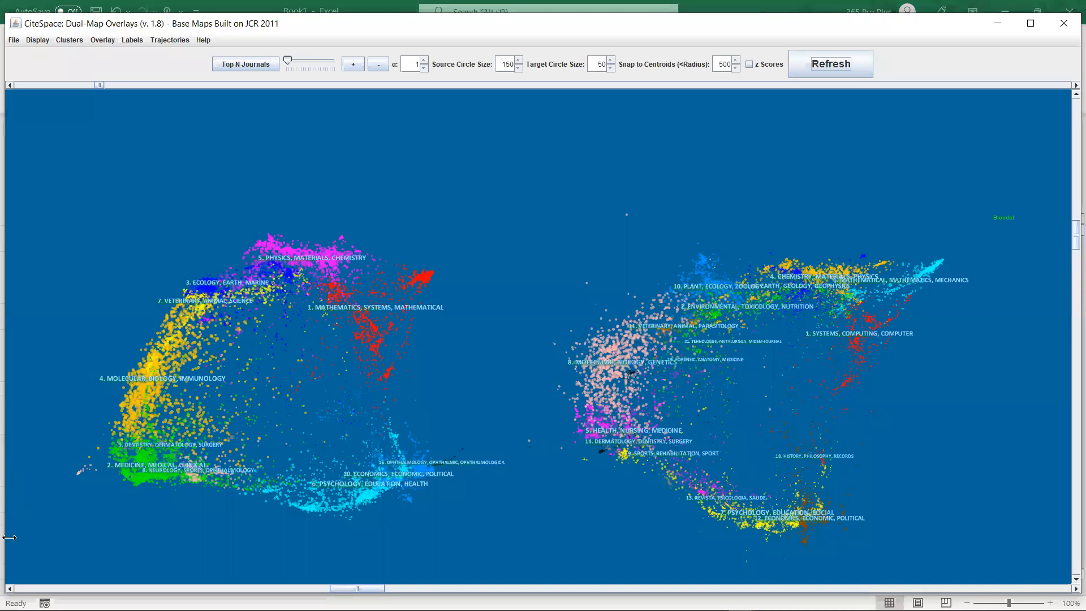
pyautogui.click(101, 40)
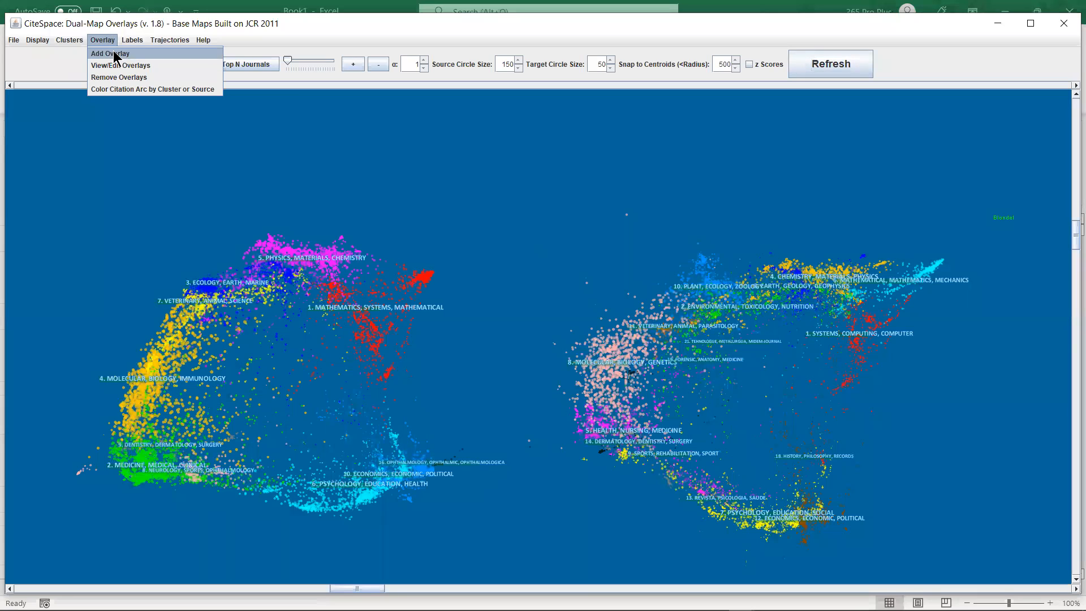
pyautogui.click(113, 53)
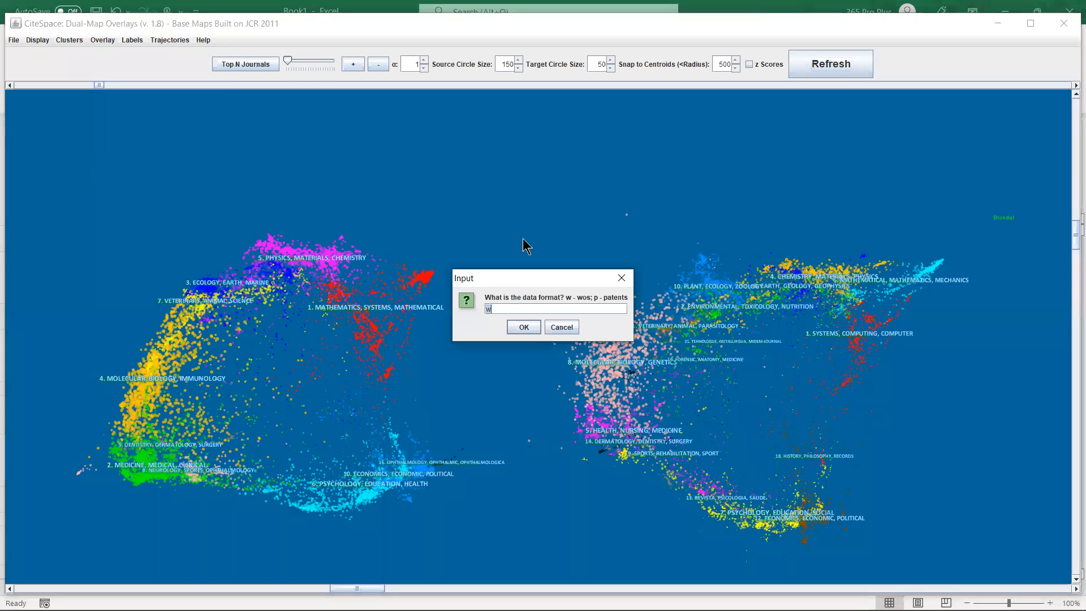
pyautogui.click(527, 326)
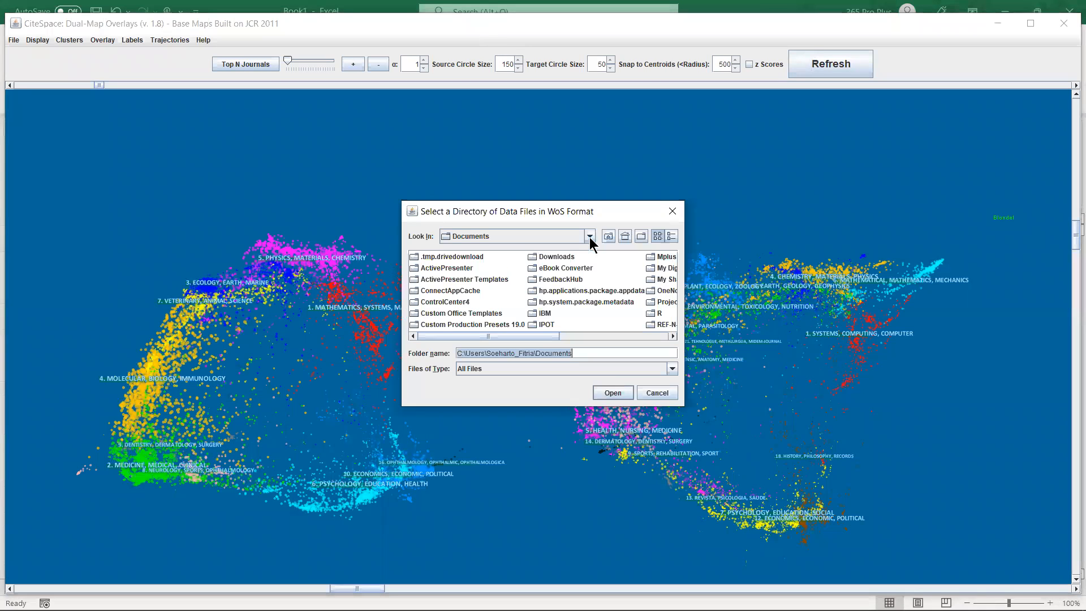
# - Browse to the Desktop in the chooser for the directory of WoS-format data files
pyautogui.click(589, 236)
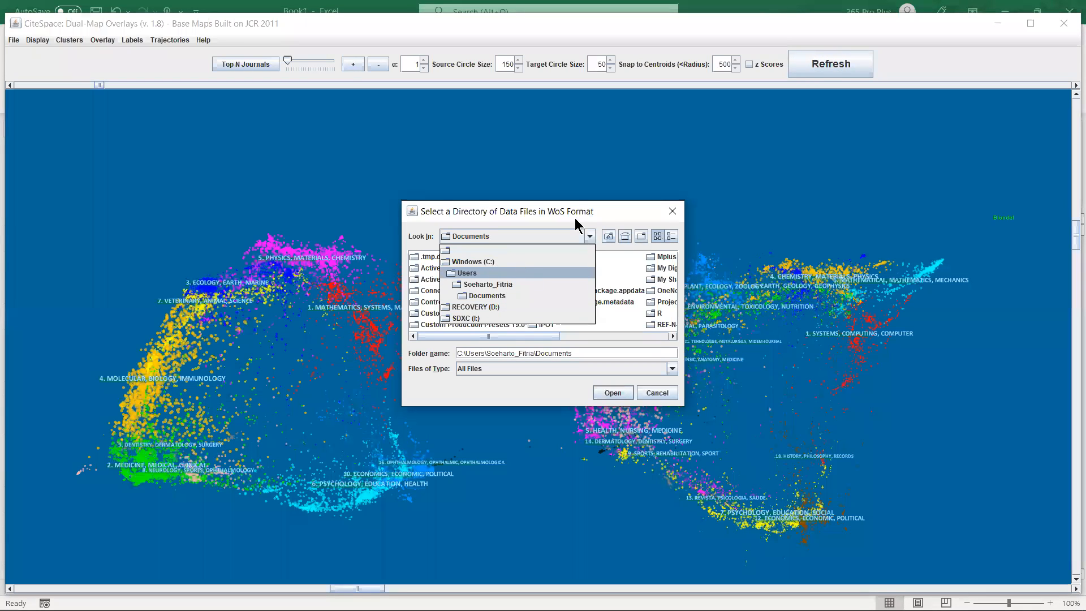
pyautogui.click(608, 236)
pyautogui.click(608, 236)
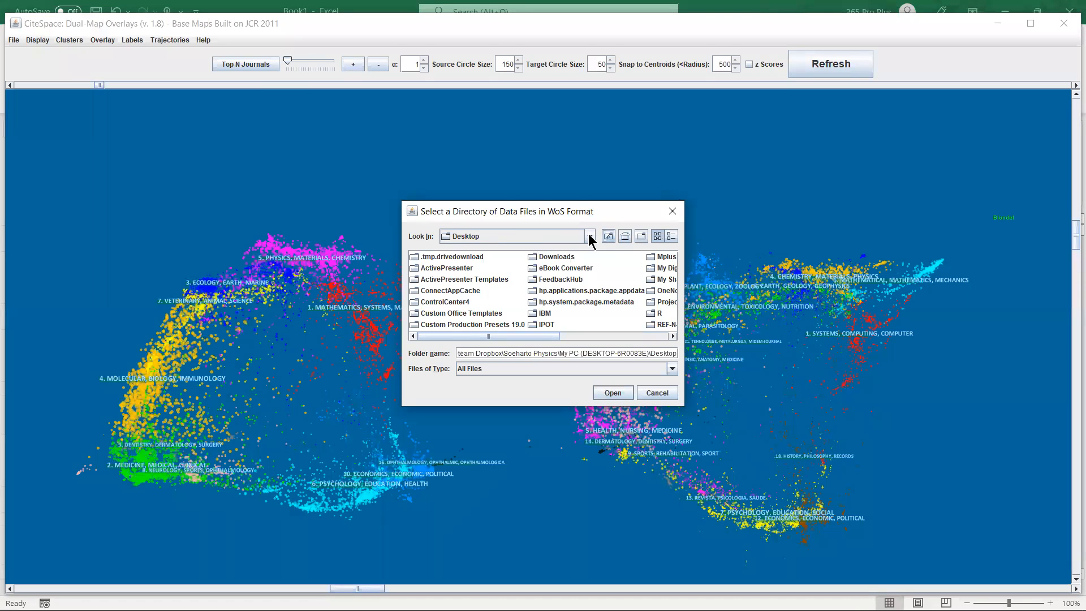
pyautogui.click(590, 237)
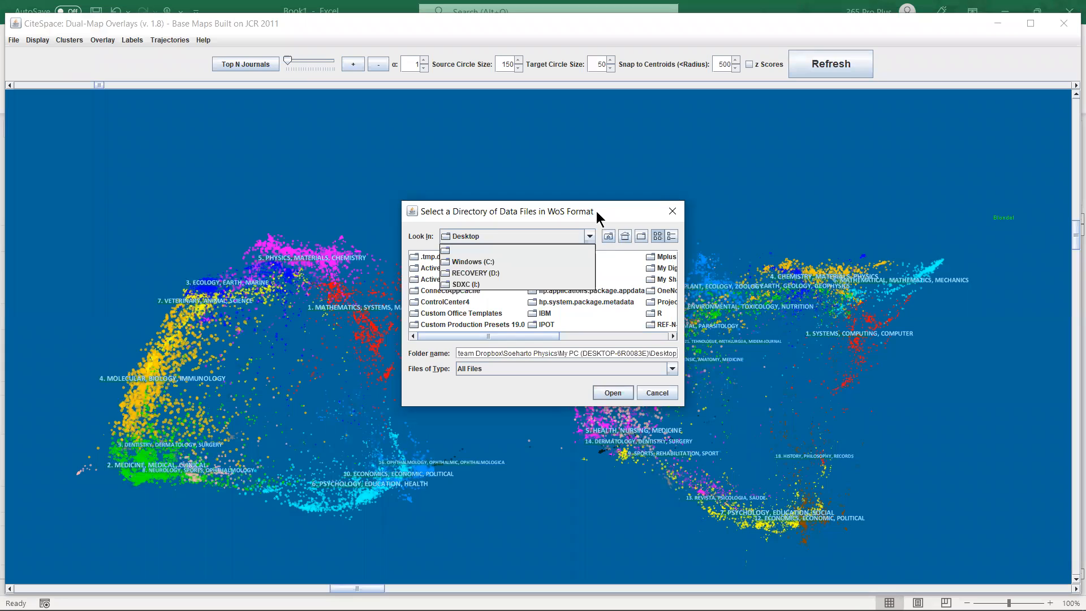
pyautogui.click(598, 213)
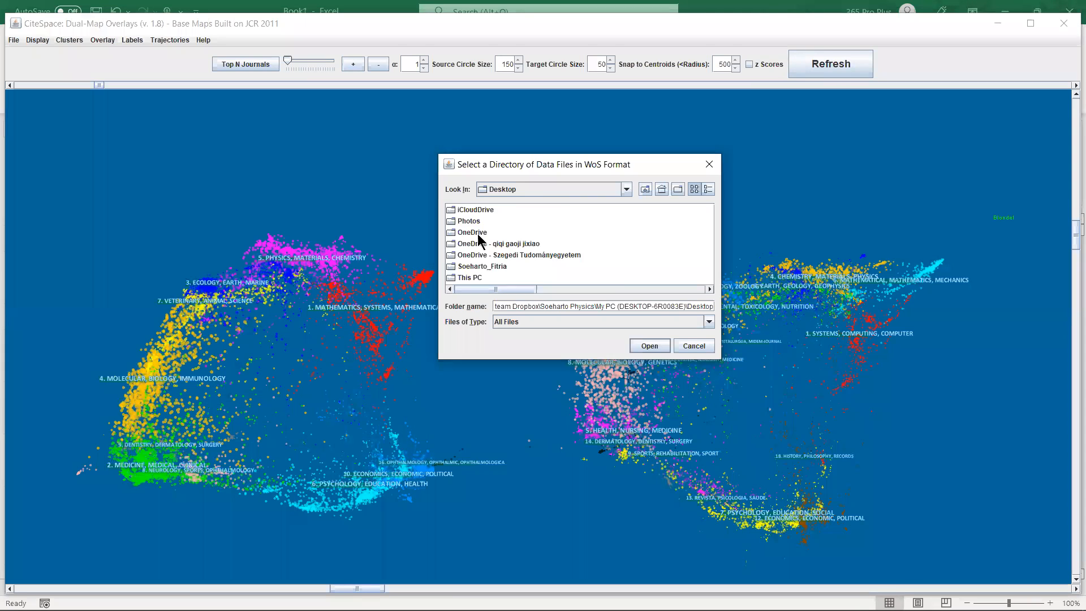
# - Open the Data folder on the Desktop as the overlay's source and accept red as the new overlay's colour
pyautogui.scroll(-3, 478, 233)
pyautogui.click(484, 213)
pyautogui.scroll(3, 485, 226)
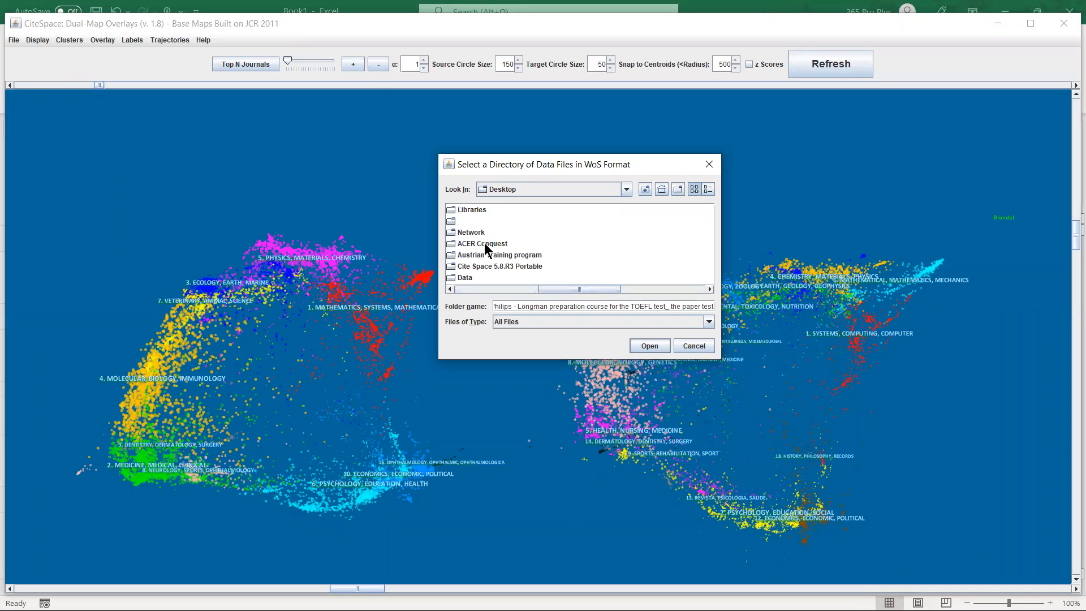
pyautogui.click(470, 278)
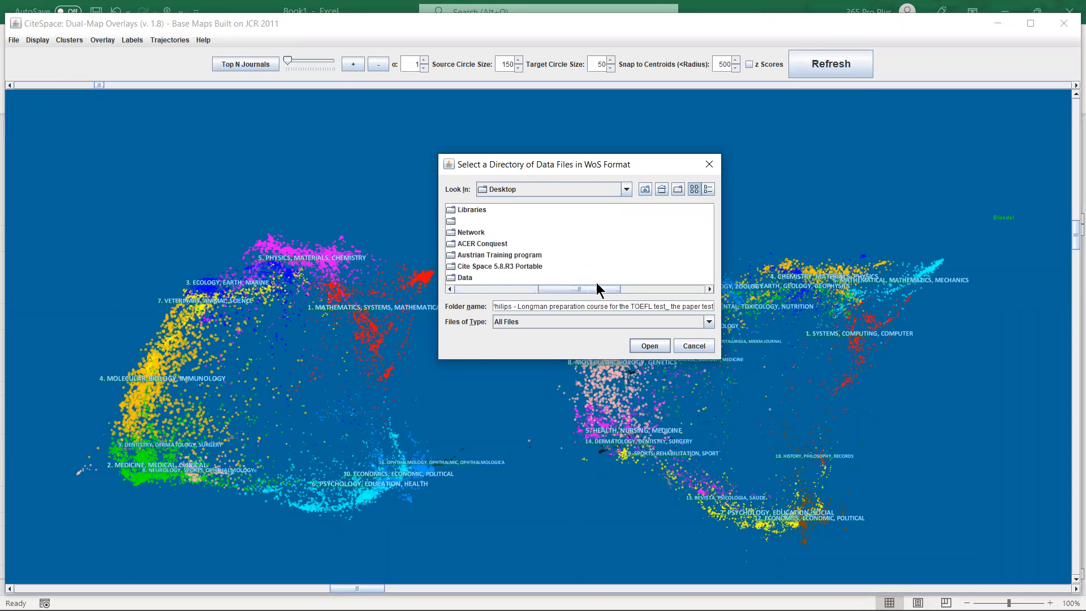
pyautogui.click(651, 348)
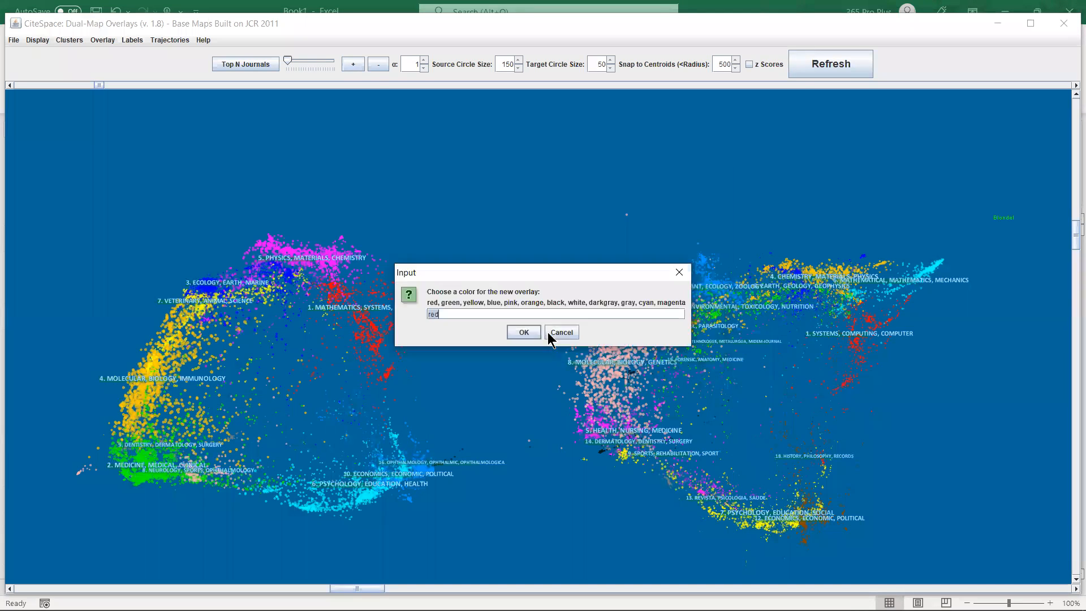
pyautogui.click(524, 332)
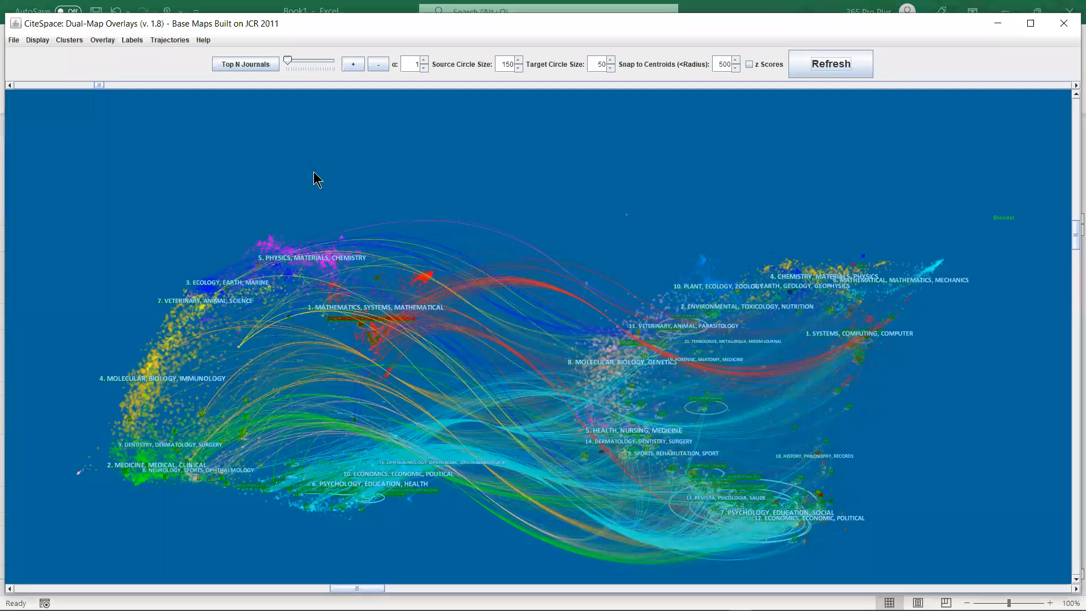
# - Minimise the dual-map window, switch to the credit risk article in Nitro Pro and look back from its overlay figure to the workflow diagram
pyautogui.click(17, 43)
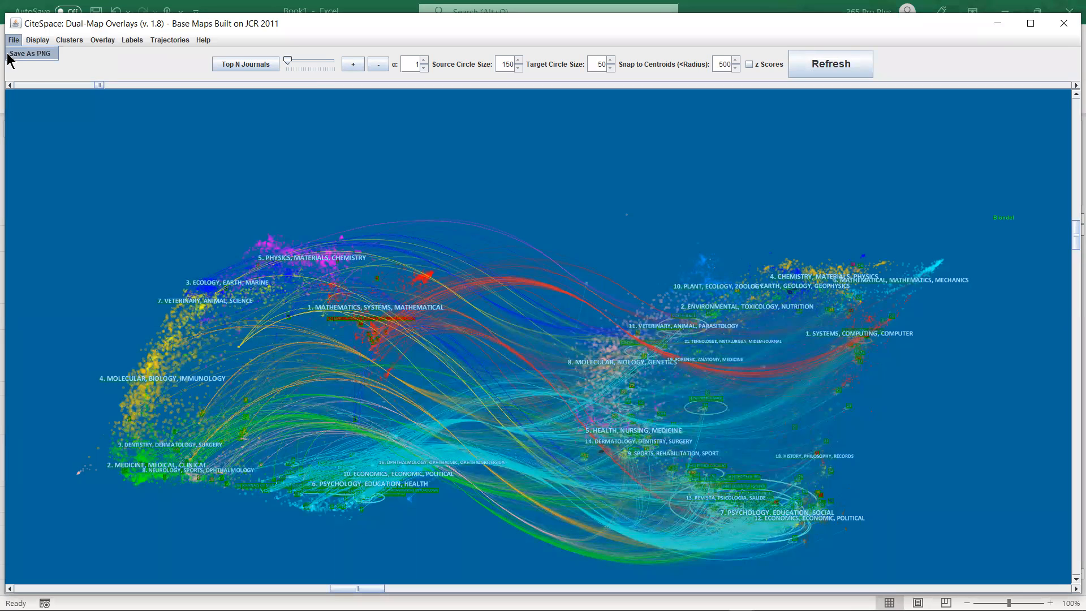
pyautogui.click(1004, 26)
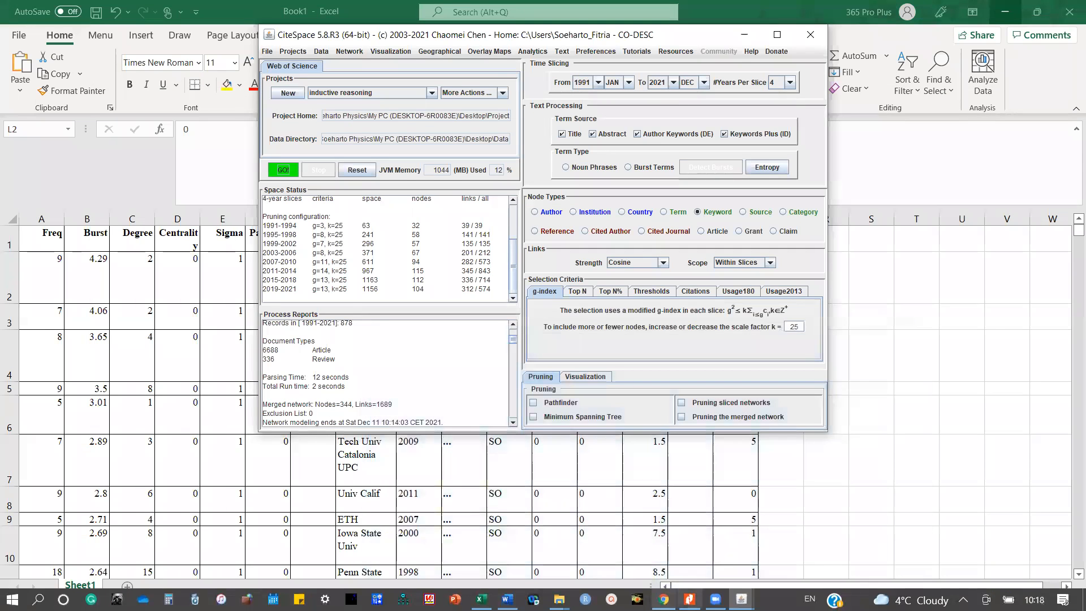
pyautogui.click(690, 599)
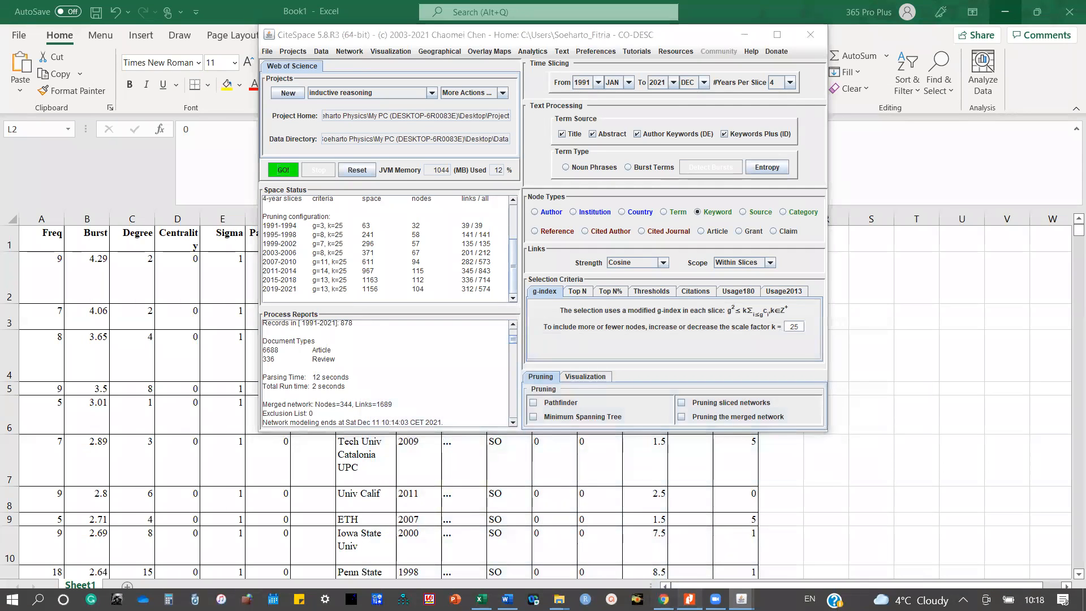
pyautogui.scroll(-10, 718, 353)
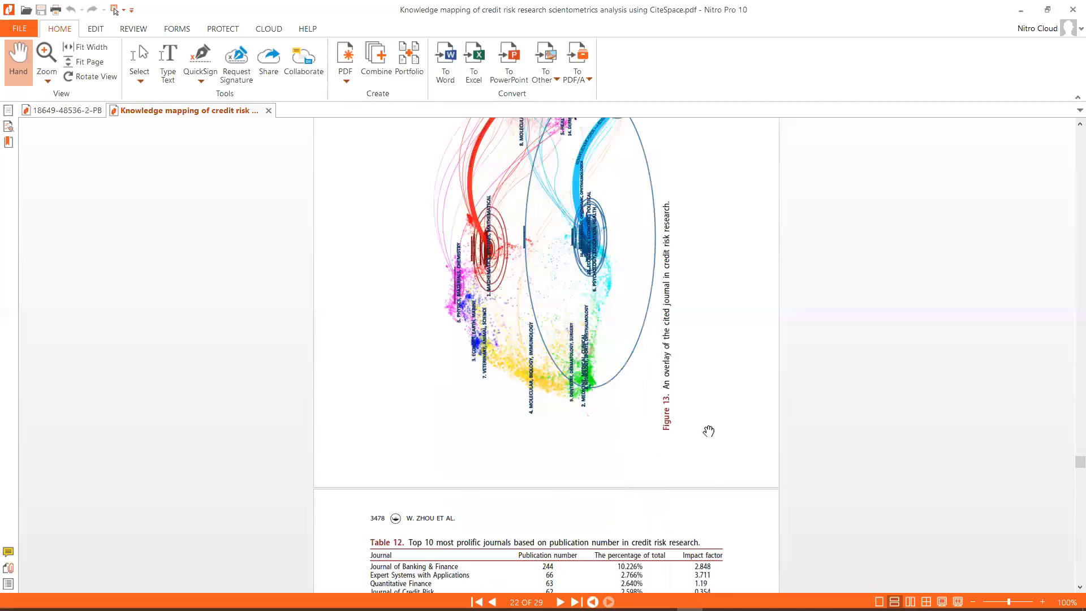
pyautogui.scroll(-10, 694, 387)
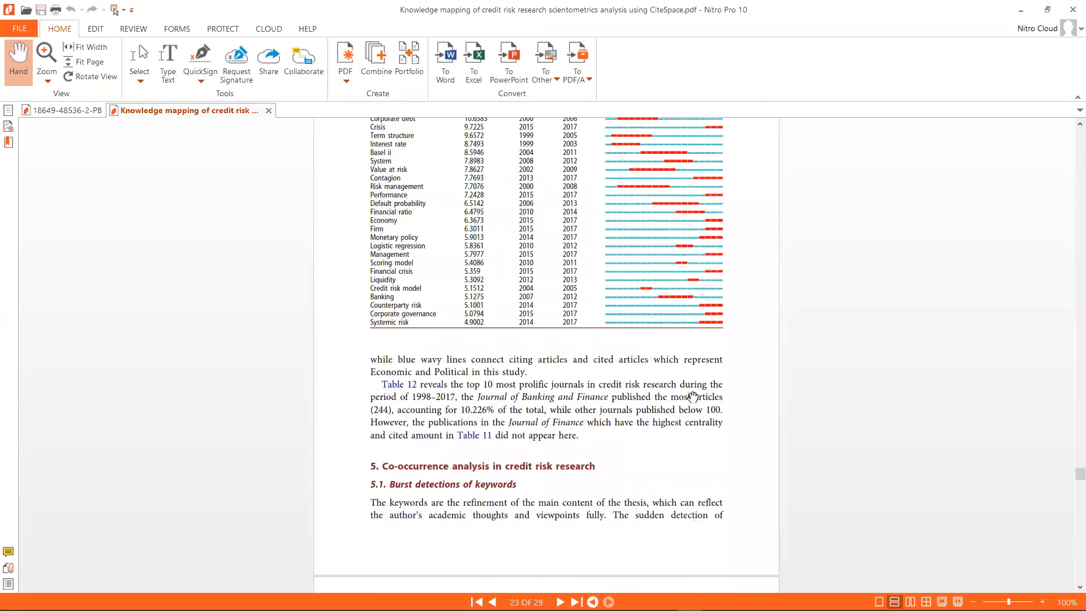
pyautogui.scroll(12, 837, 357)
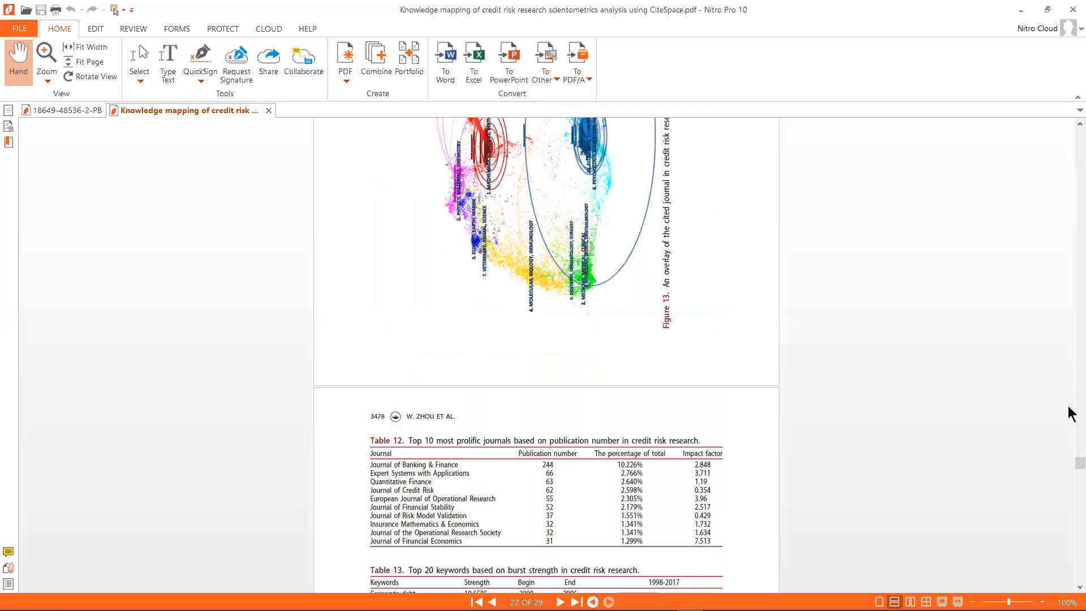
pyautogui.scroll(12, 1071, 436)
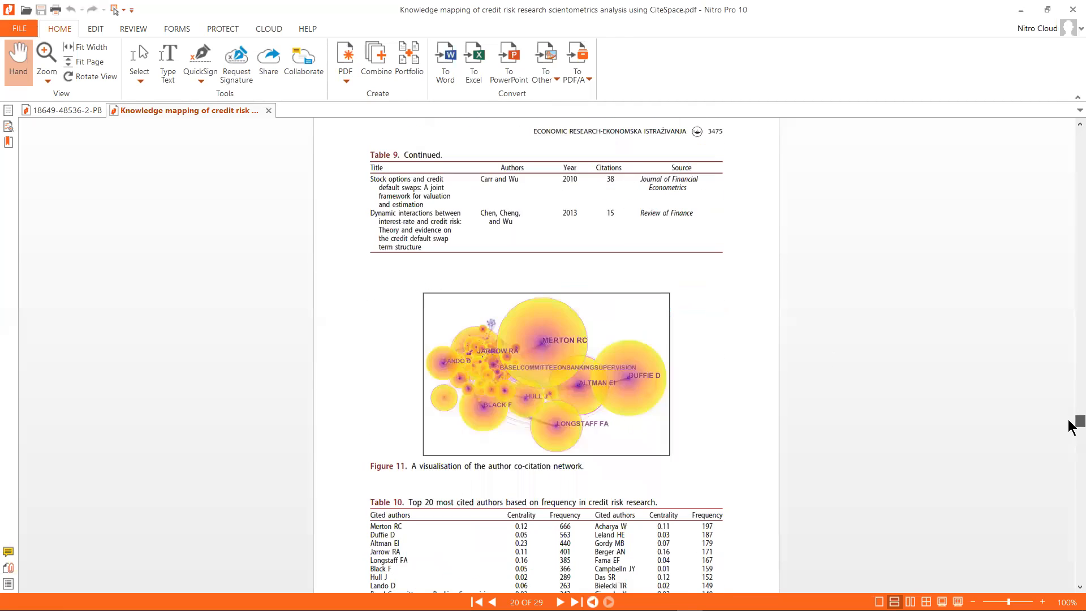
pyautogui.scroll(20, 1070, 317)
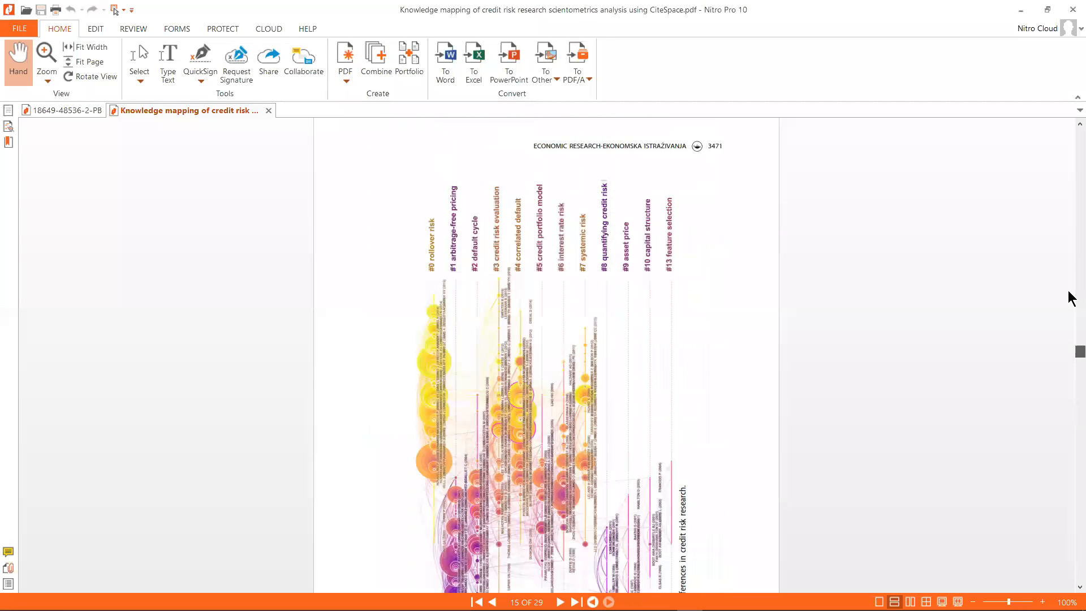
pyautogui.scroll(10, 737, 366)
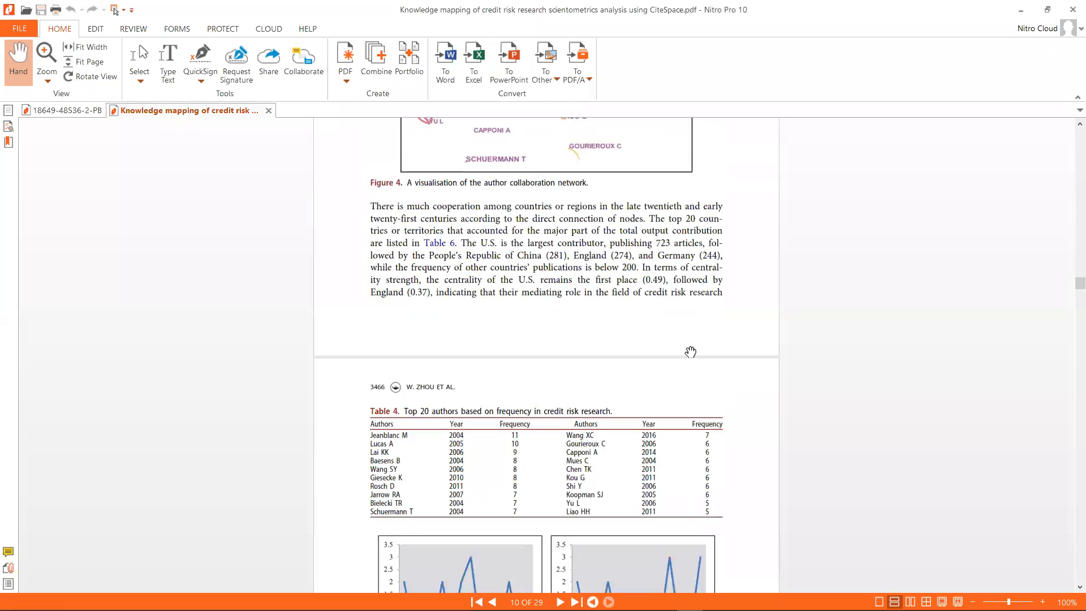
pyautogui.scroll(10, 685, 365)
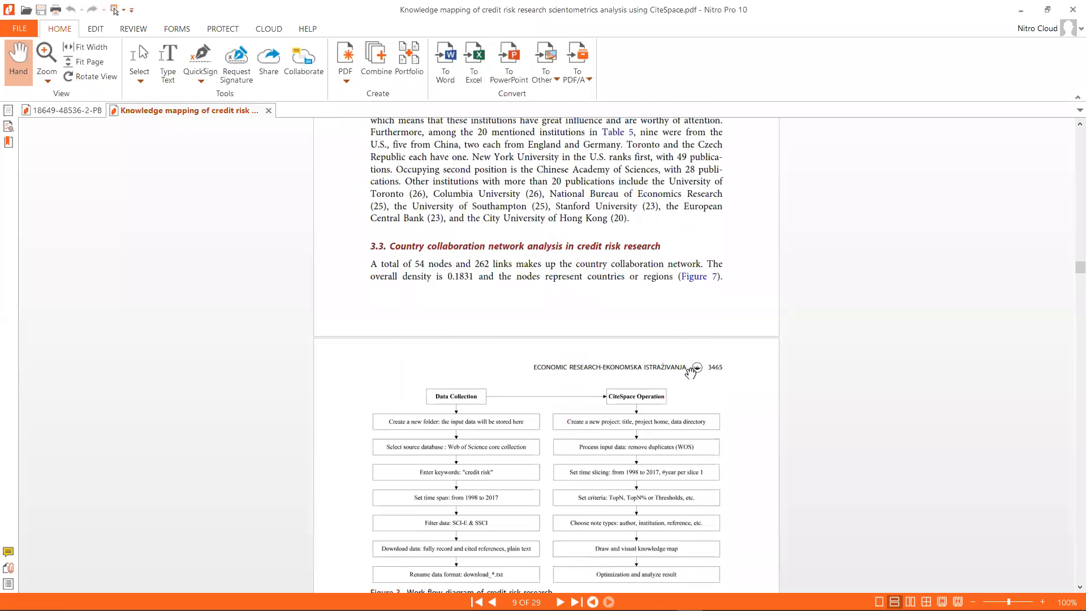
# - Review the article from the institution and country collaboration results through the co-citation and keyword burst sections to the conclusion
pyautogui.scroll(-20, 688, 375)
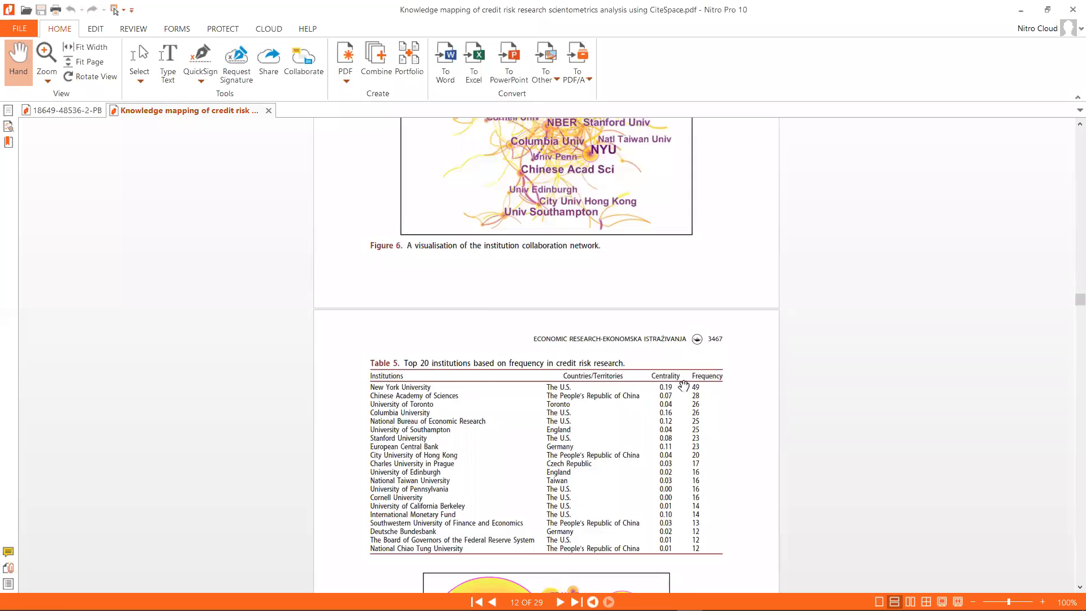
pyautogui.scroll(-15, 685, 386)
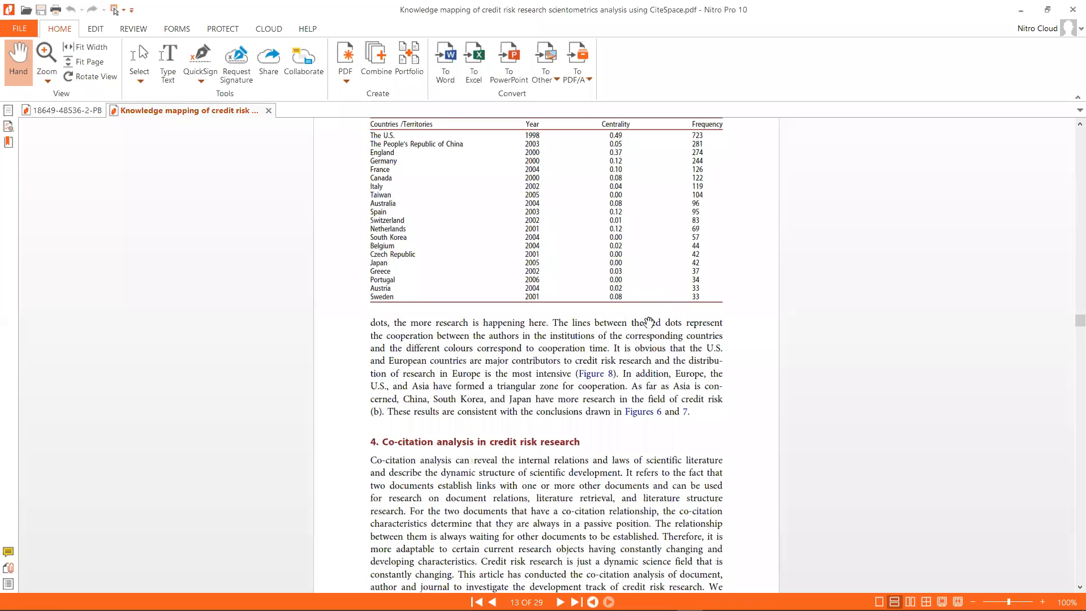
pyautogui.scroll(-3, 617, 388)
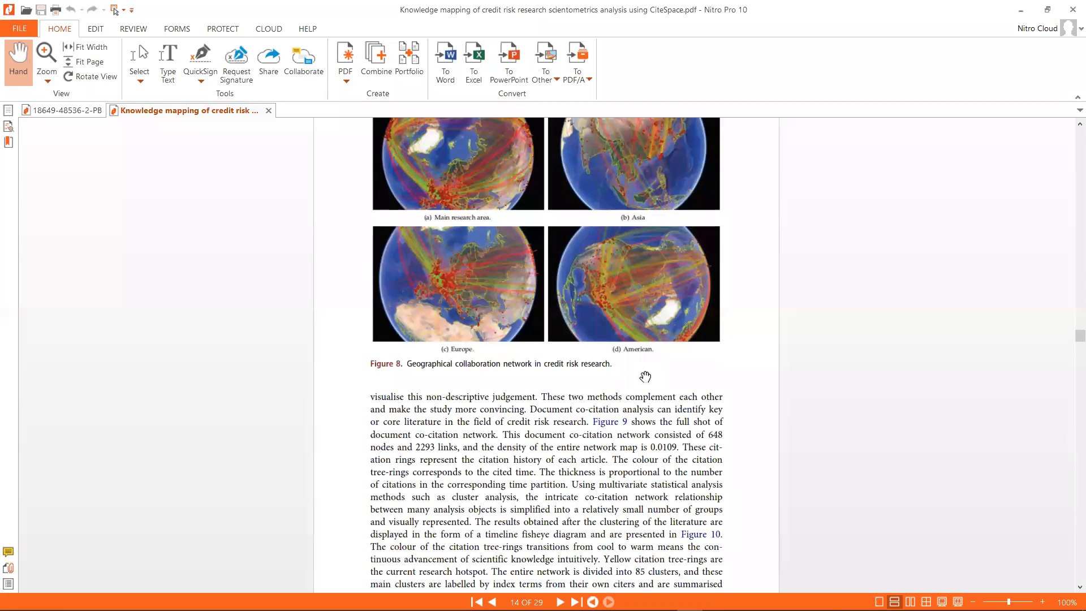
pyautogui.scroll(-15, 647, 376)
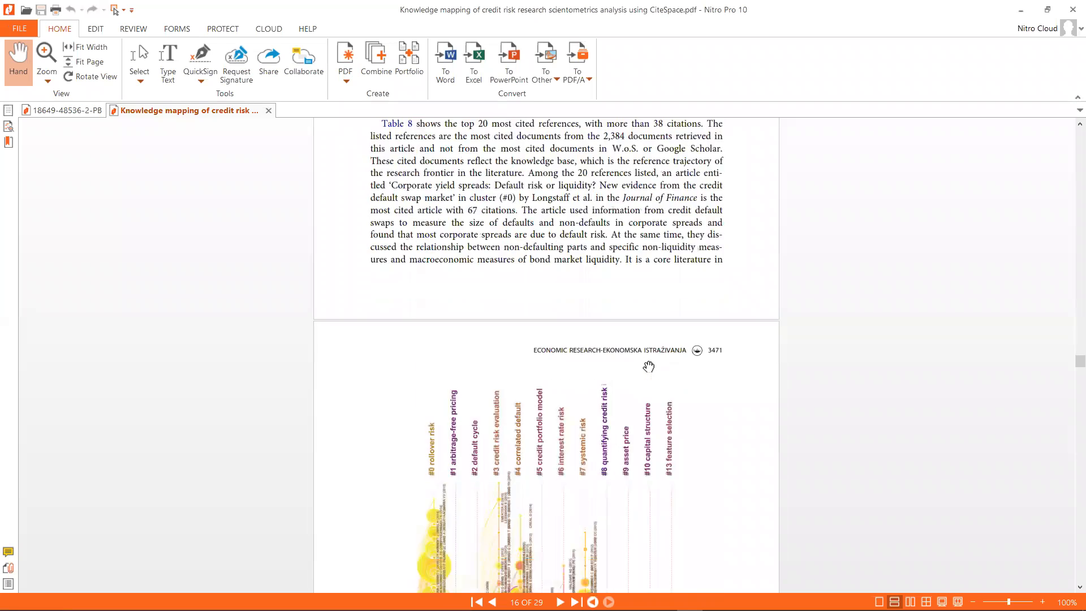
pyautogui.scroll(-10, 647, 369)
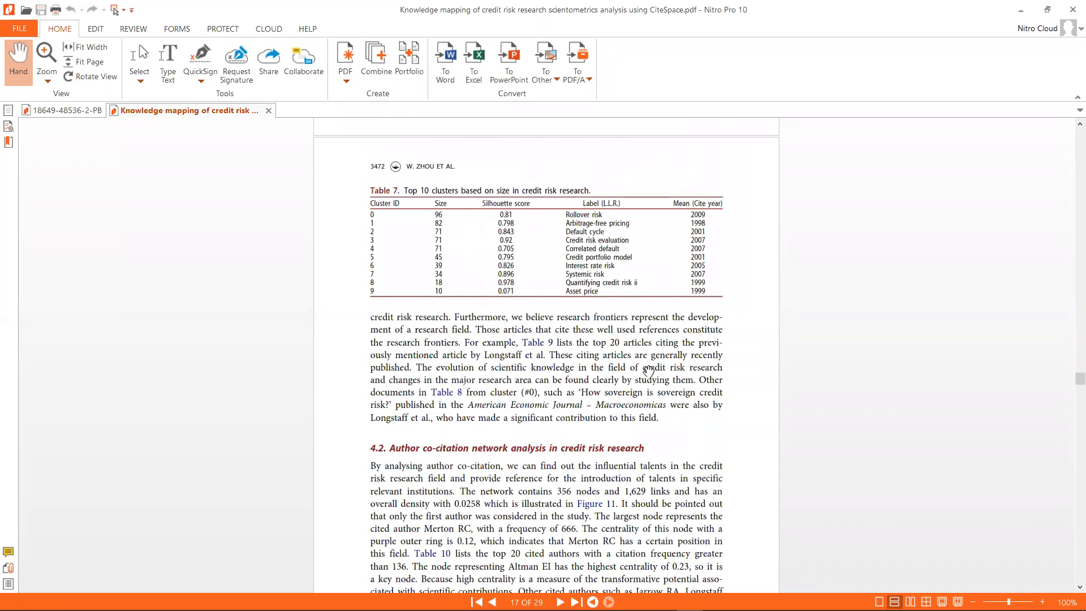
pyautogui.scroll(-20, 649, 369)
pyautogui.scroll(-20, 1074, 437)
pyautogui.scroll(-20, 678, 484)
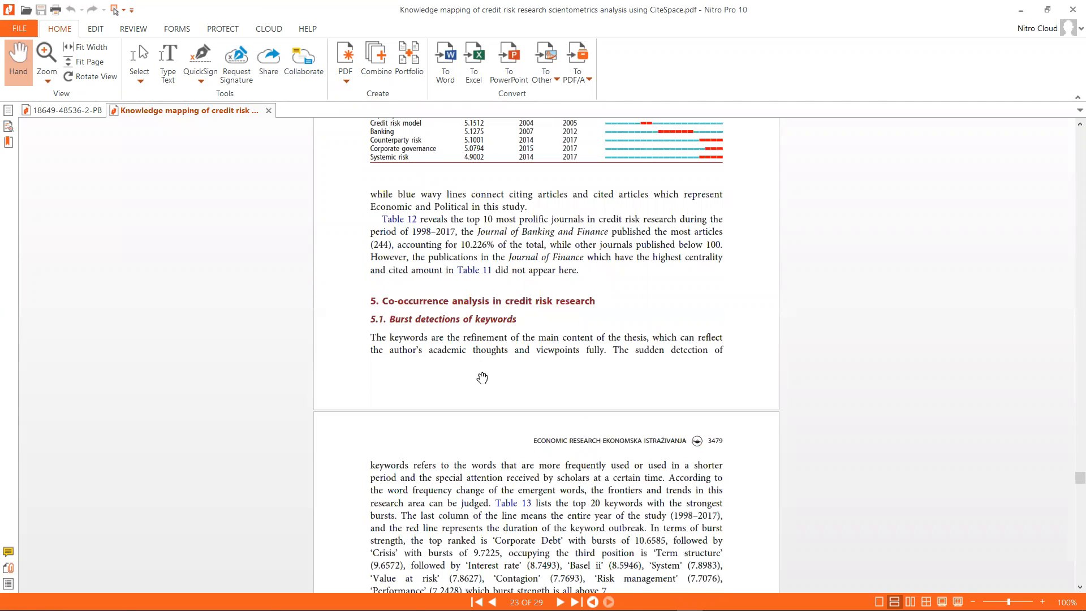
pyautogui.scroll(-3, 485, 378)
pyautogui.scroll(-5, 622, 378)
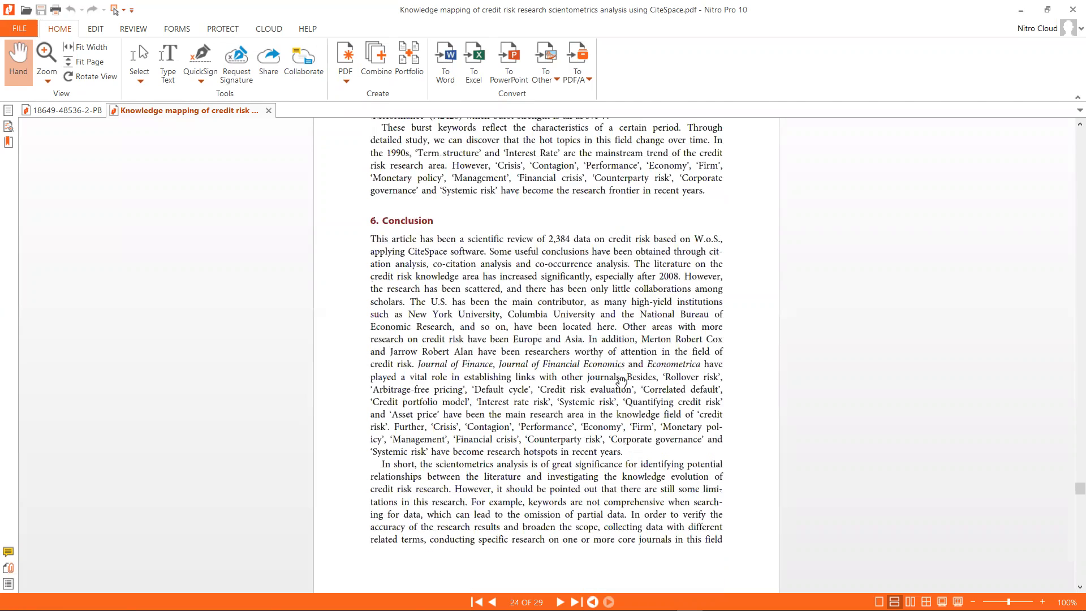
pyautogui.scroll(-1, 623, 380)
pyautogui.scroll(-8, 573, 340)
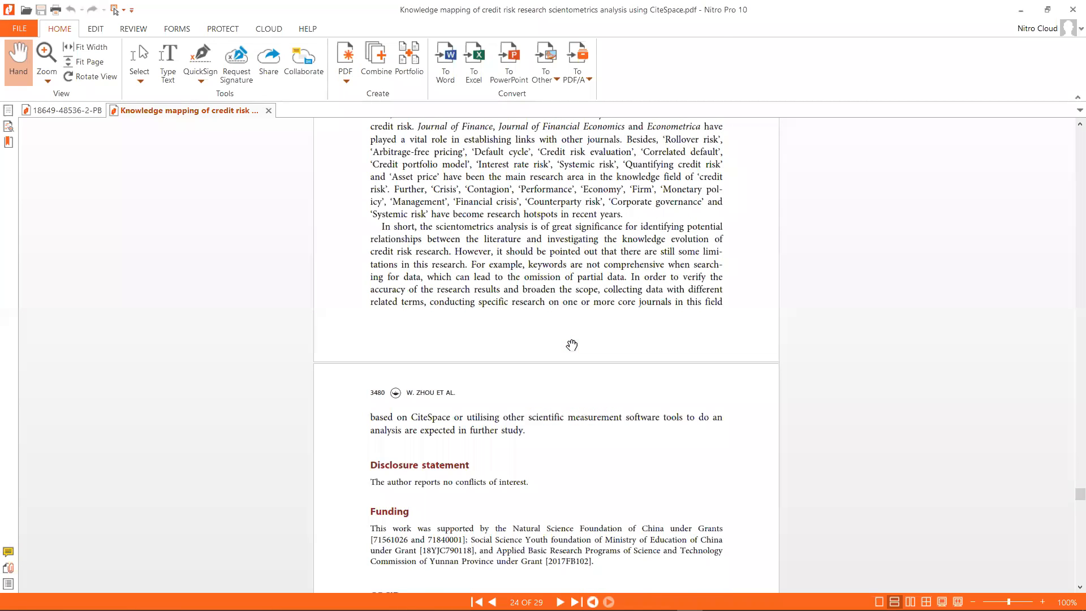
# - Return from the article's conclusion to Tables 13 and 12 and examine the cited-journal overlay in Figure 13
pyautogui.scroll(20, 573, 354)
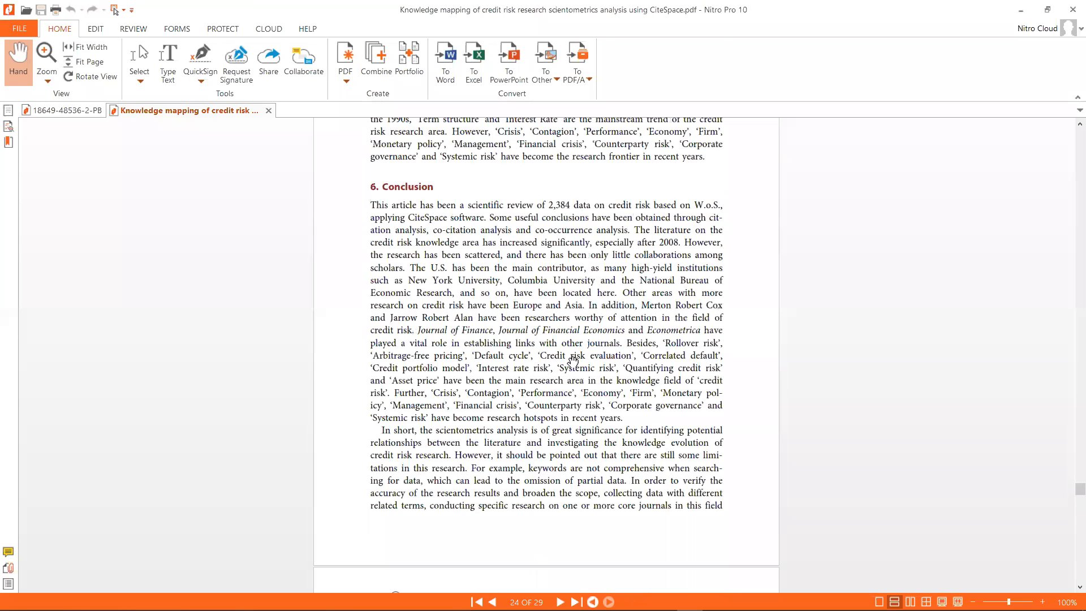
pyautogui.scroll(1, 623, 402)
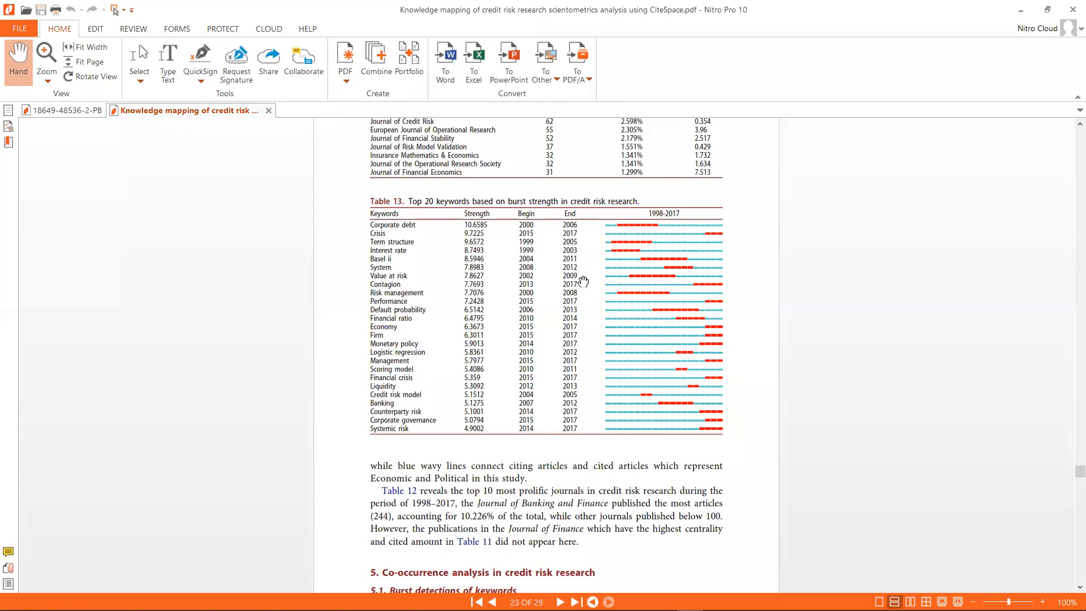
pyautogui.scroll(3, 584, 281)
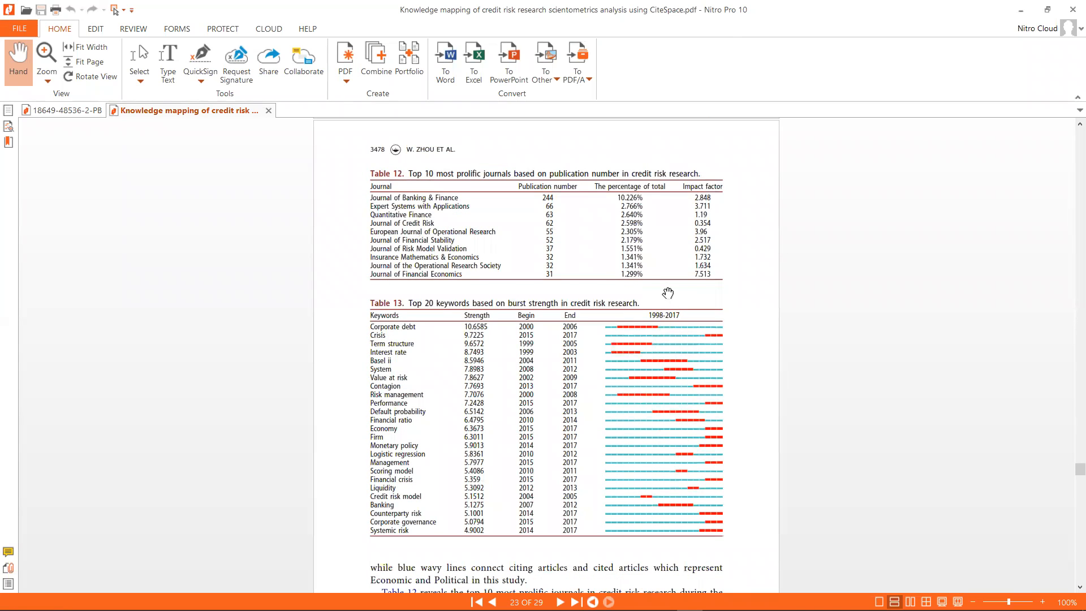
pyautogui.scroll(3, 669, 293)
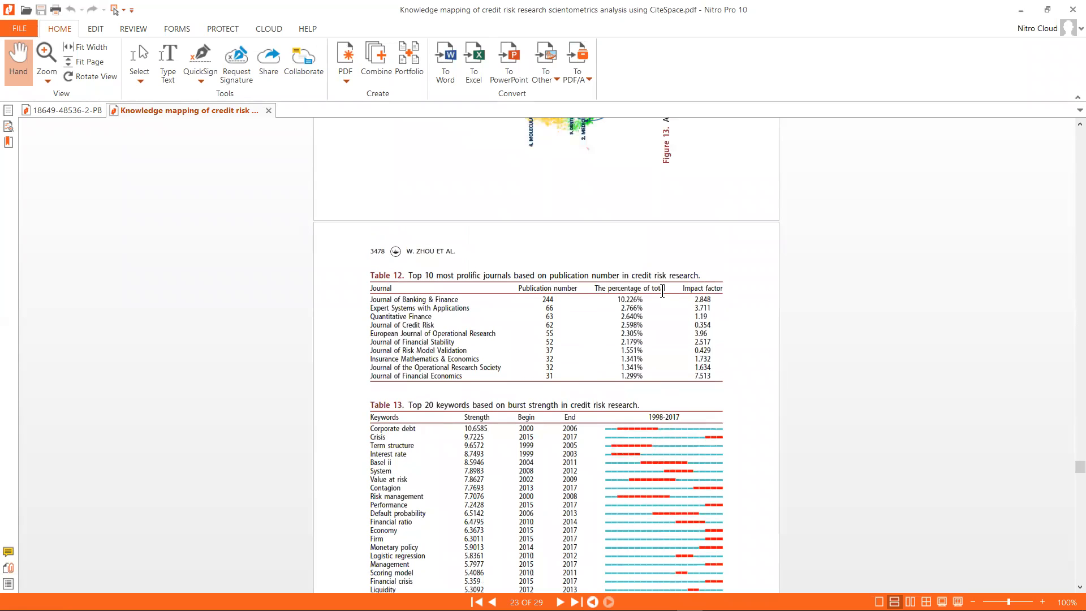
pyautogui.scroll(3, 667, 296)
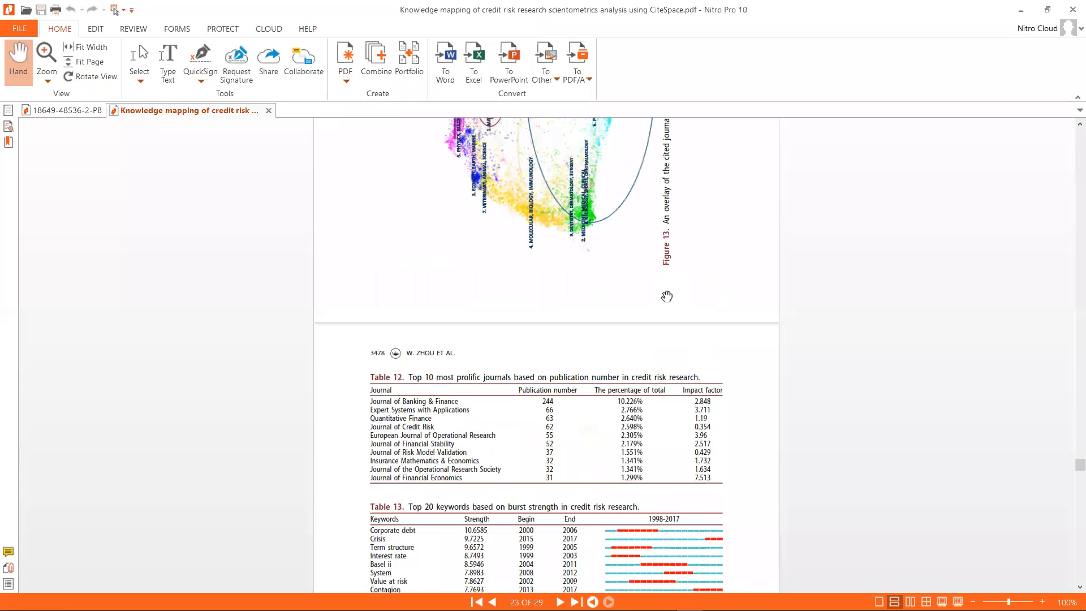
pyautogui.scroll(6, 667, 296)
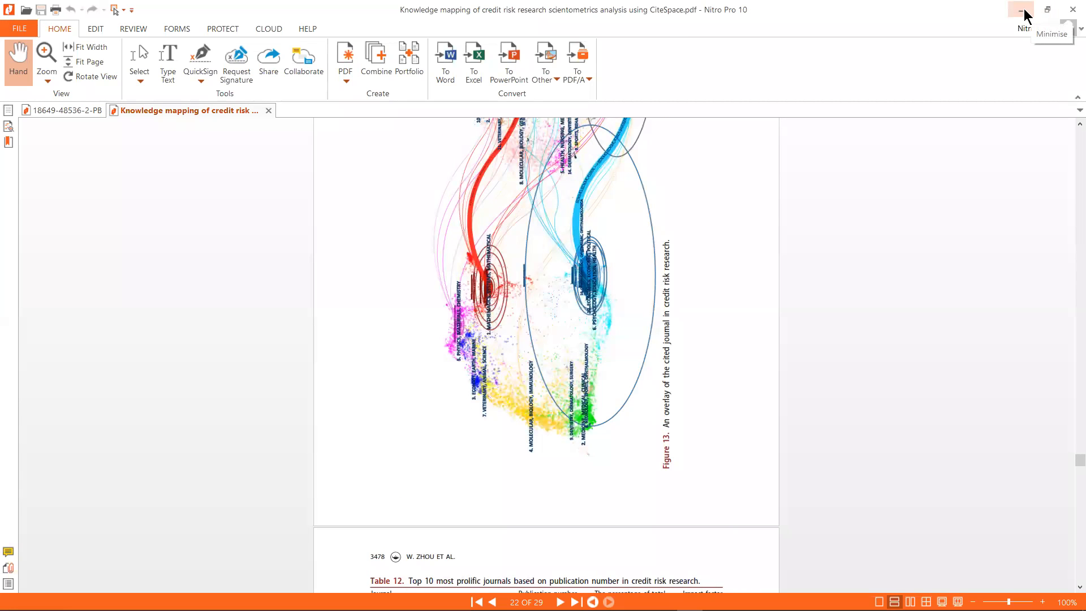